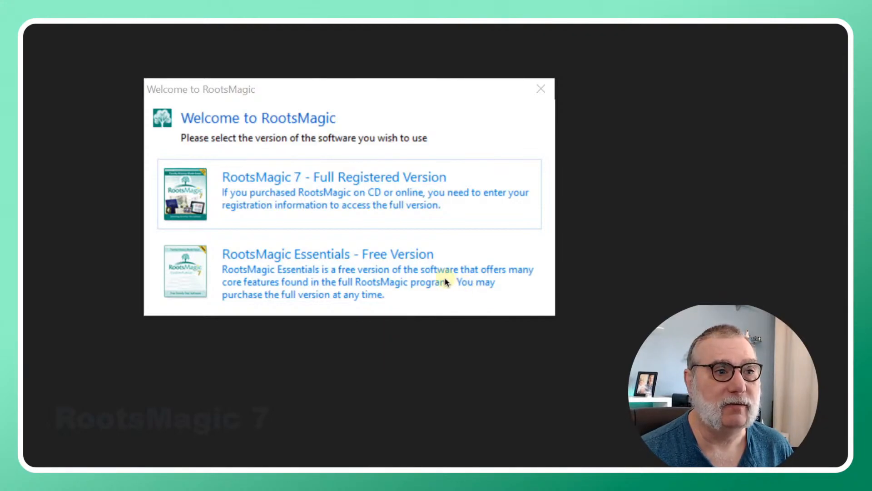
Choose the free RootsMagic Essentials version and start creating a new family tree file.
click(408, 271)
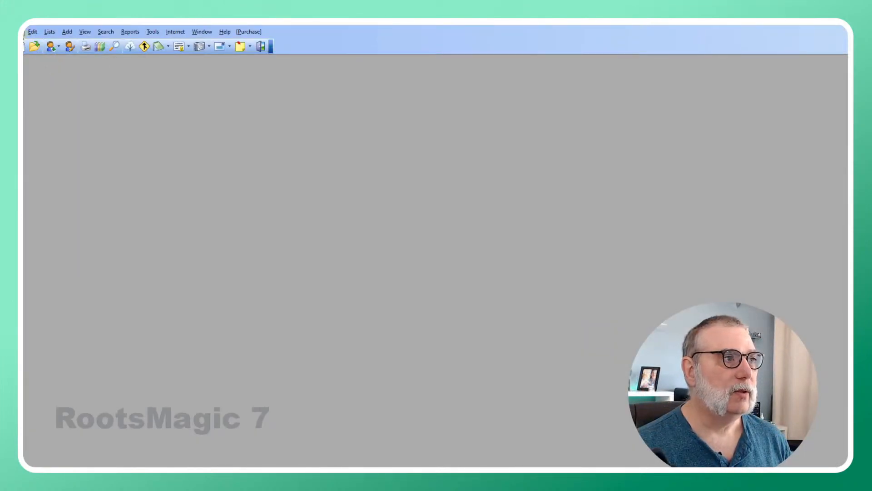
click(24, 32)
mouse_move(49, 68)
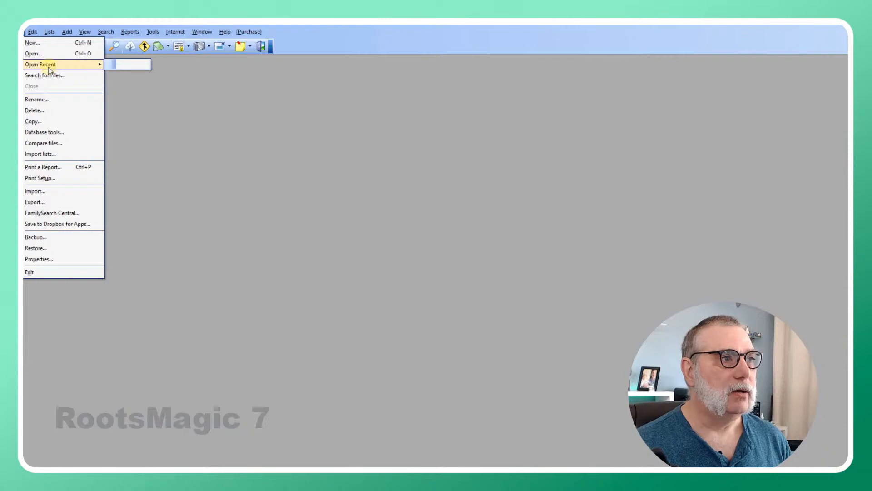
click(41, 43)
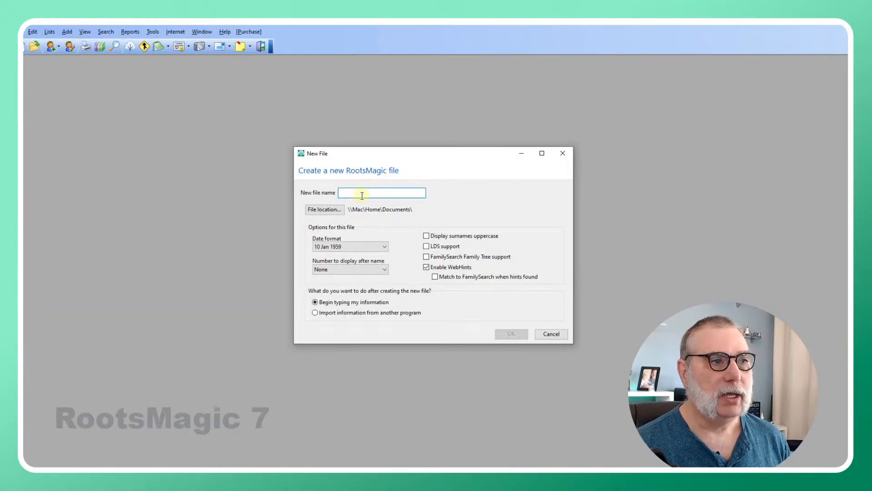
Name the new file with the family surname followed by RNM7Test, delete the extra N before the M, and create it.
text(Th)
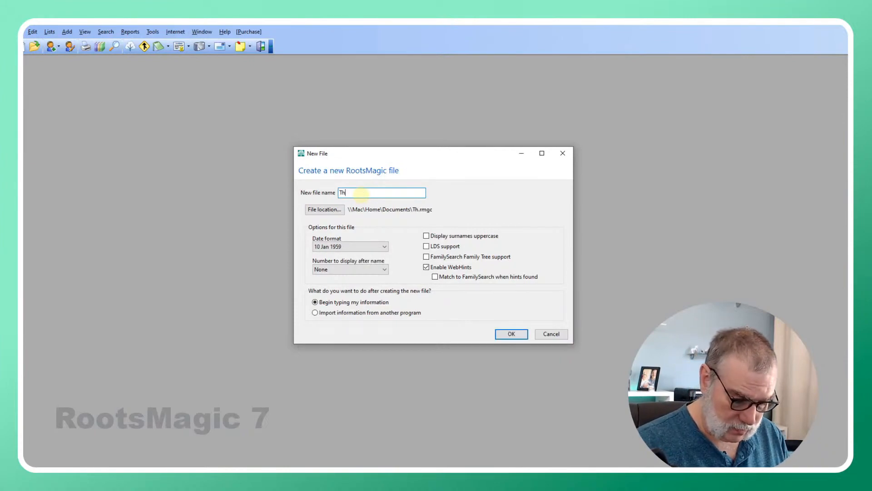
text(ompson)
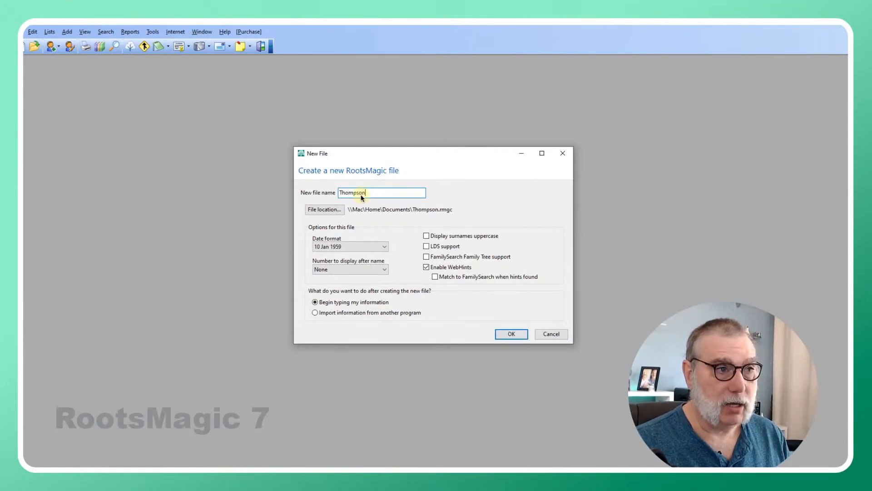
text(RNM)
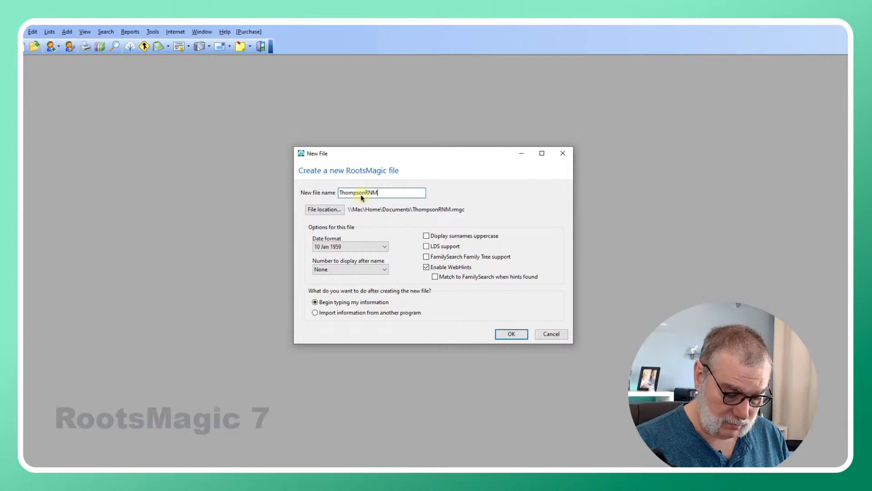
text(7Test)
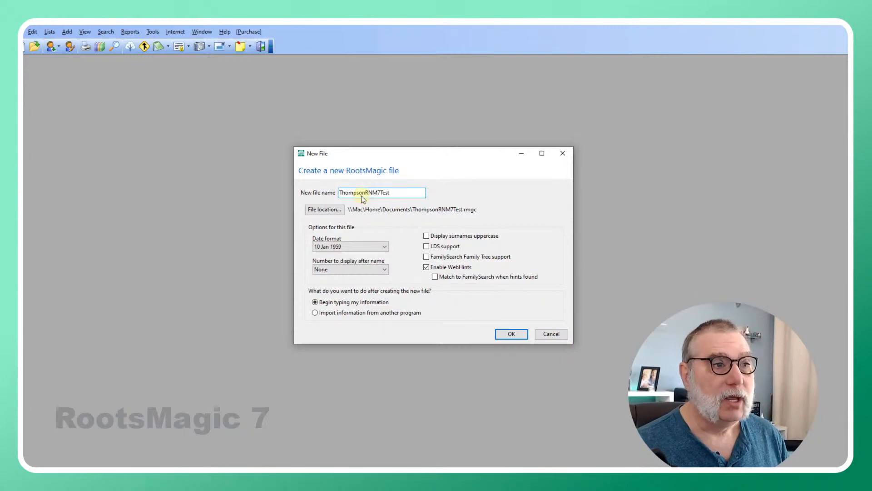
click(372, 192)
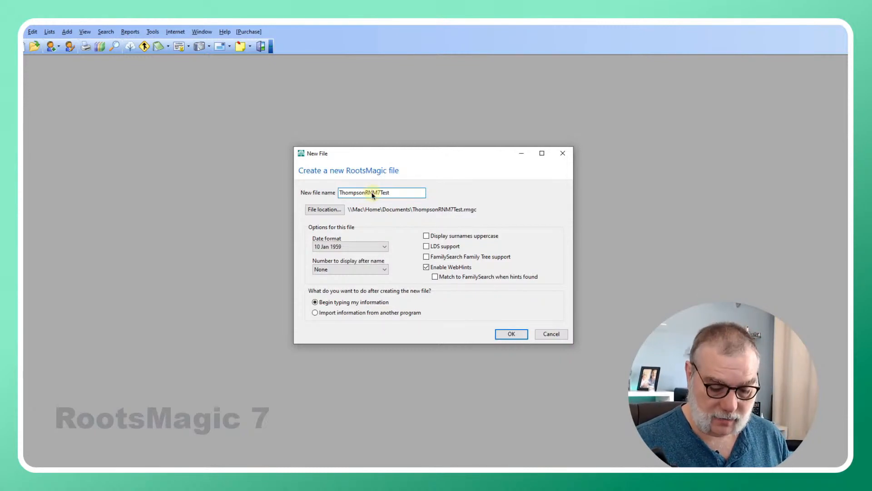
key(BackSpace)
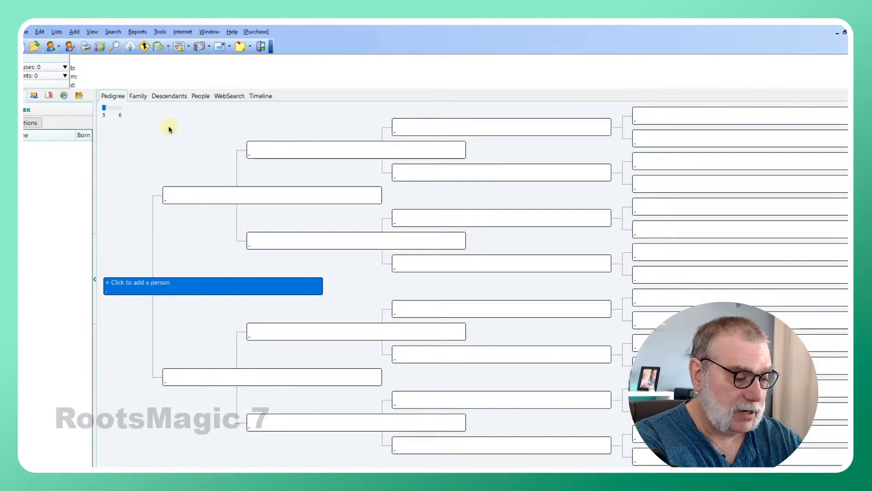
Add the first person to the empty pedigree, entering the given names and surname.
click(175, 284)
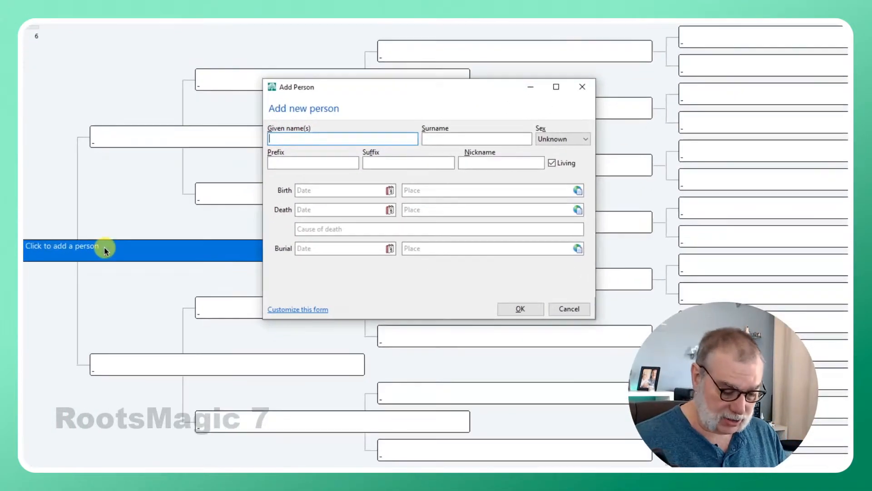
text(Fra)
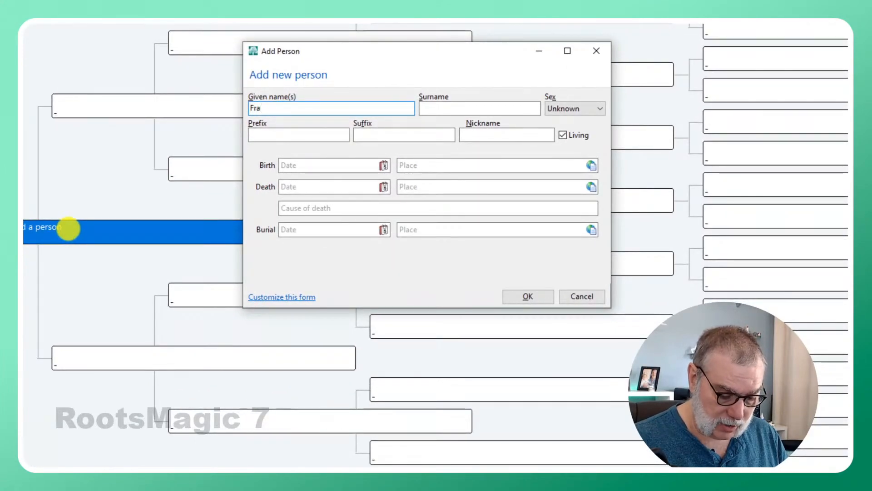
text(nk V)
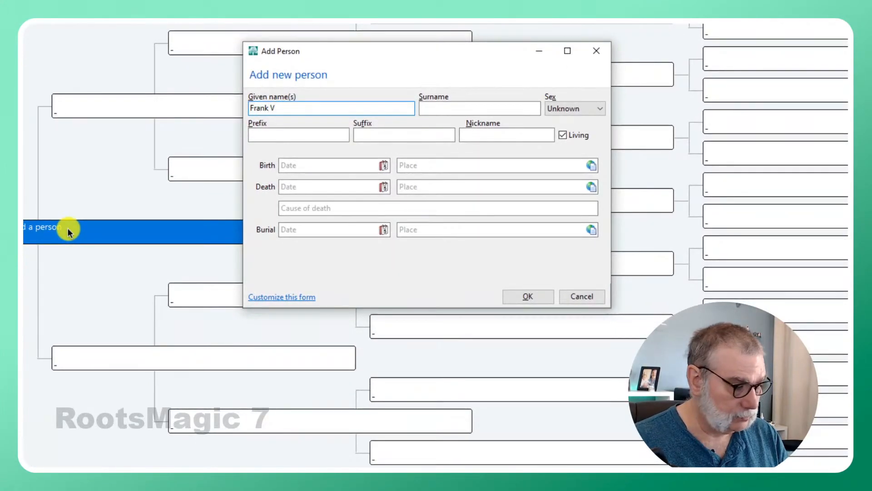
text(ie)
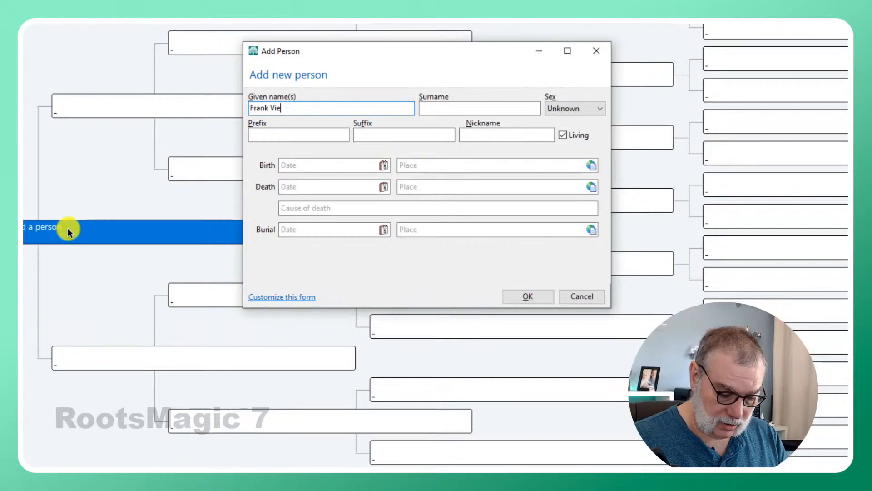
text(rling)
key(Tab)
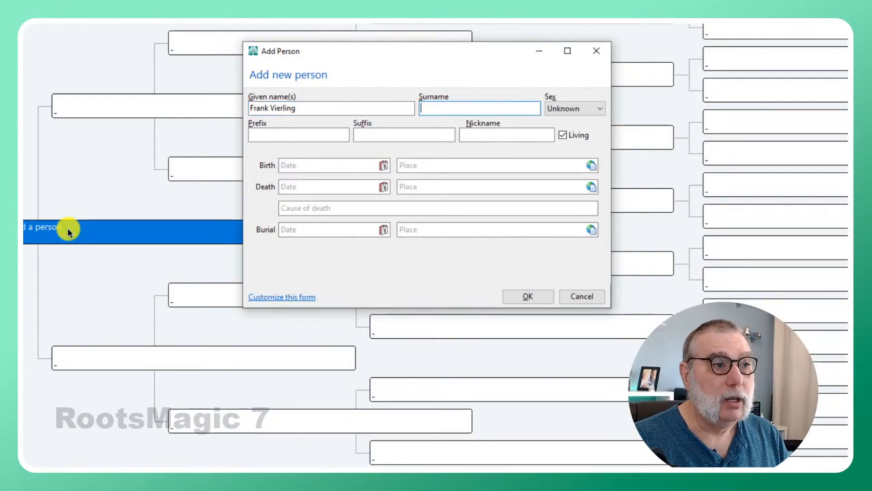
text(Tho)
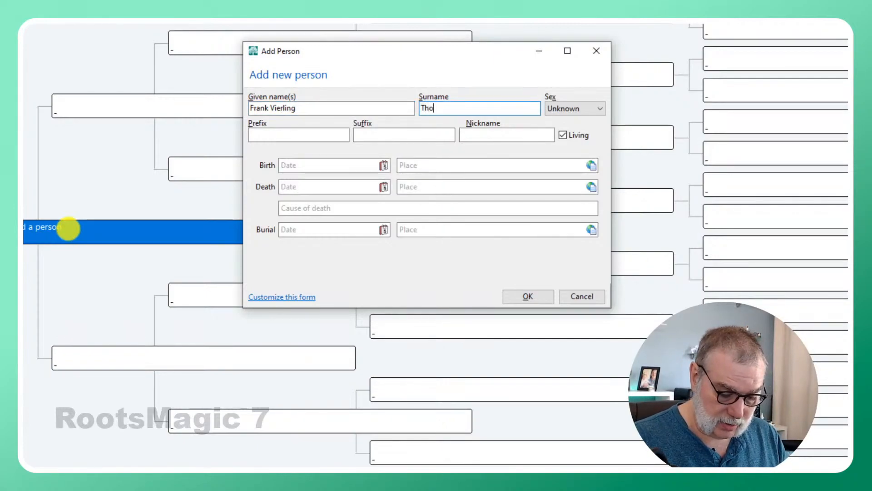
text(mpson)
key(Tab)
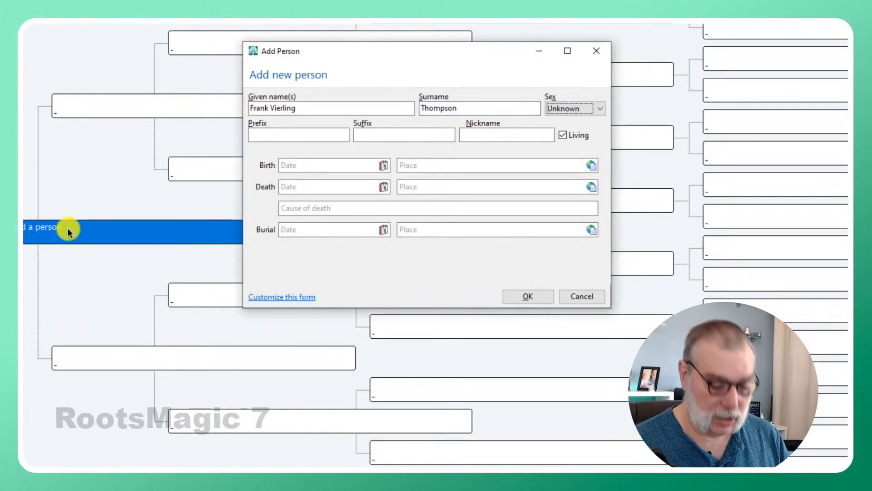
Set the new person's sex to Male and leave the prefix, suffix and nickname blank.
key(m)
key(Tab)
key(Tab)
key(Tab)
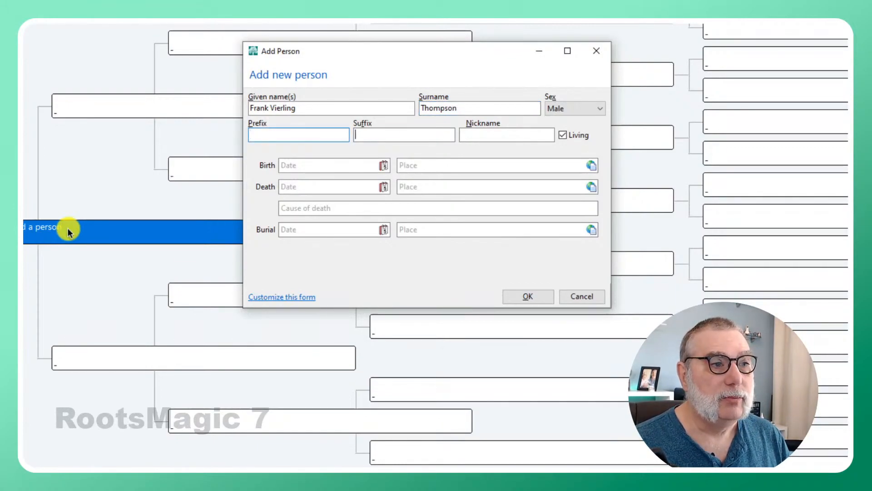
key(Tab)
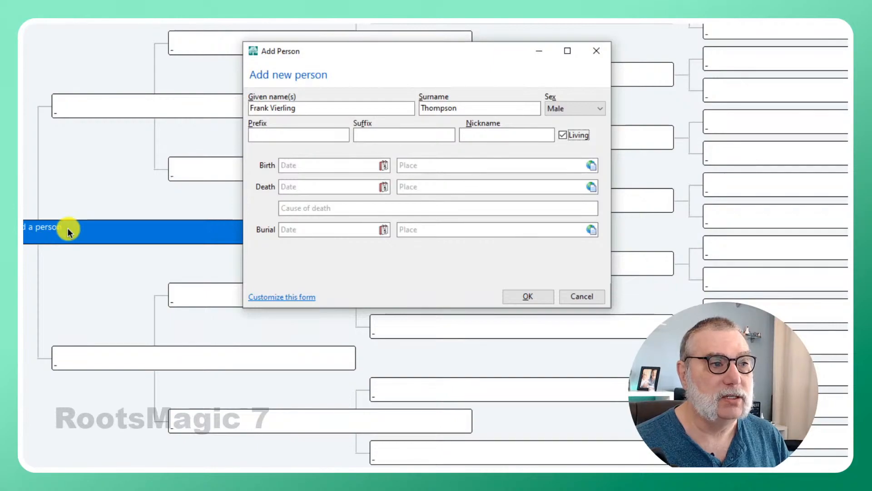
Enter the person's birth date and leave the birth place blank.
key(Tab)
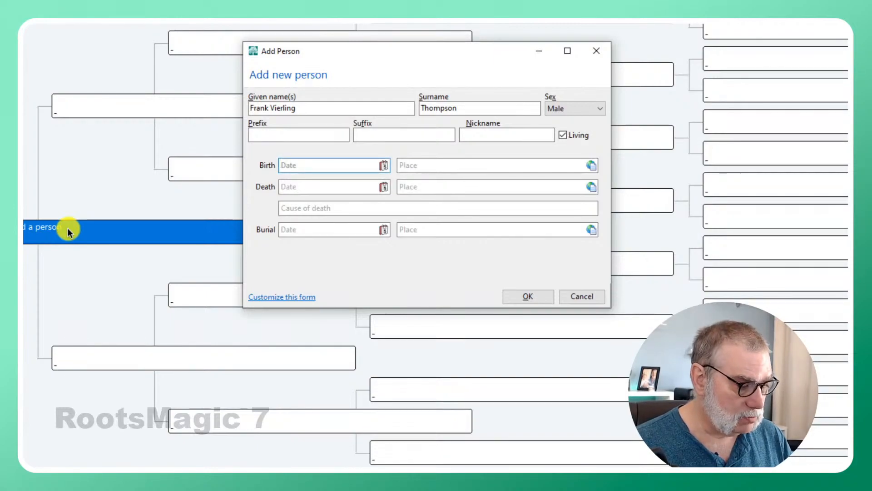
text(14 J)
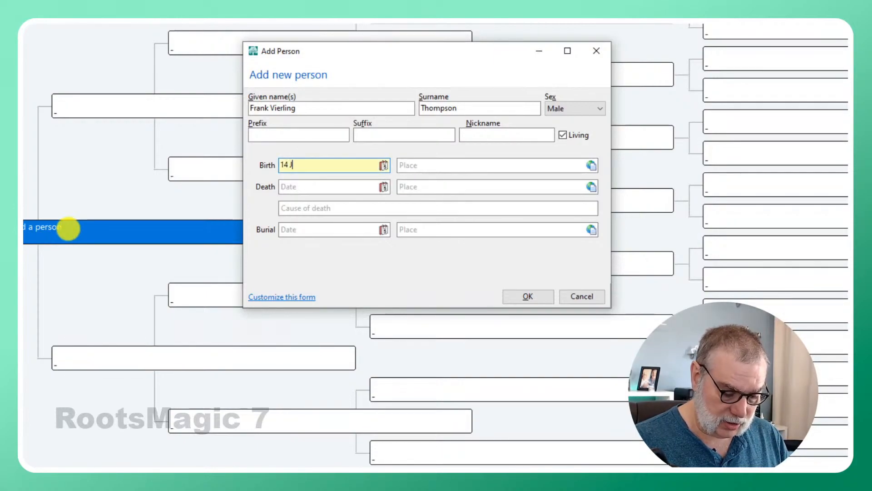
text(un 1)
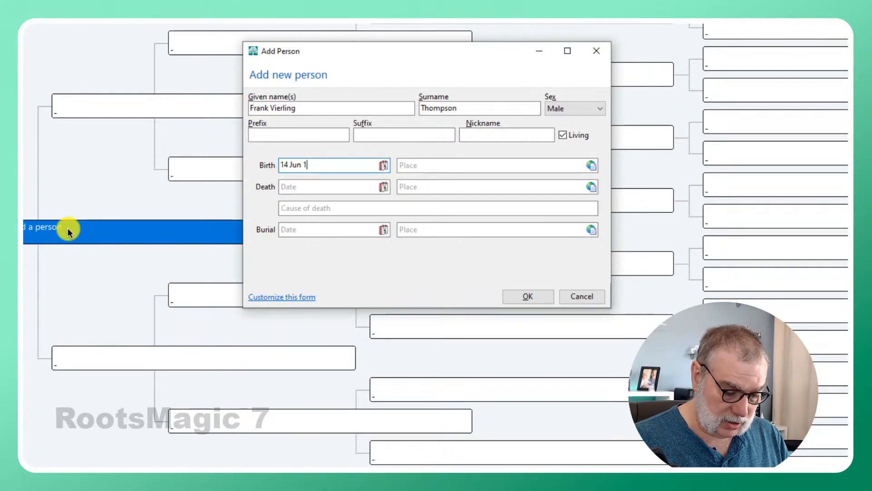
key(BackSpace)
key(BackSpace)
text(e 1891)
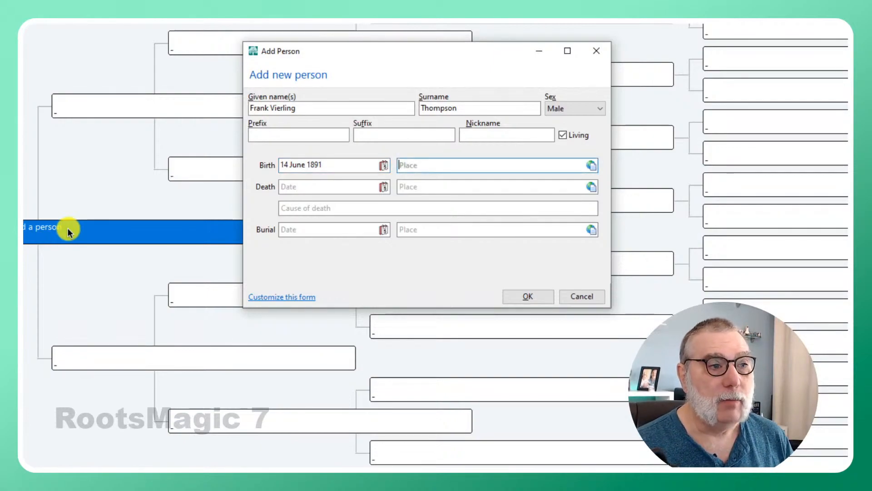
key(Tab)
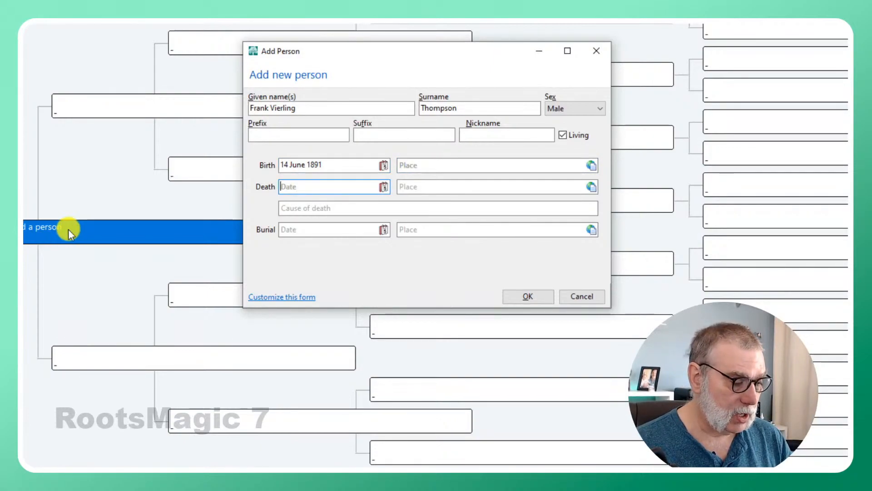
Set the death date to 09 Oct 1967, leaving the death place, cause of death and burial date blank.
text(09)
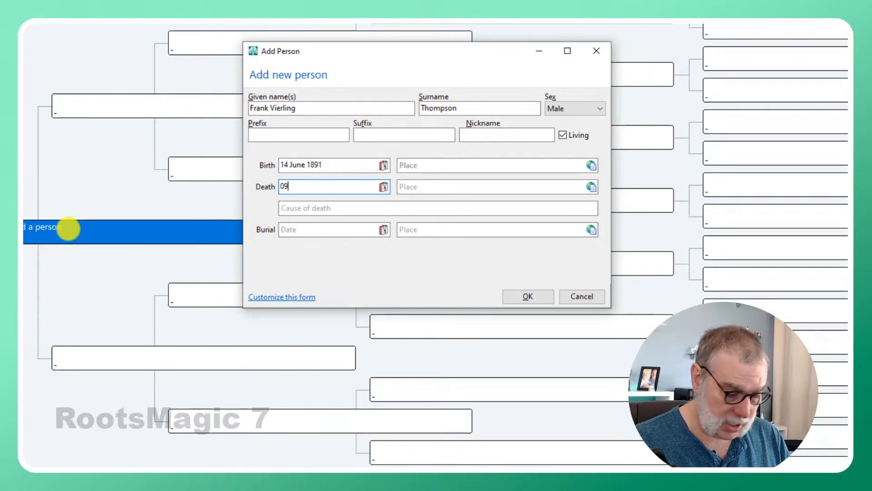
text( Oct 1967)
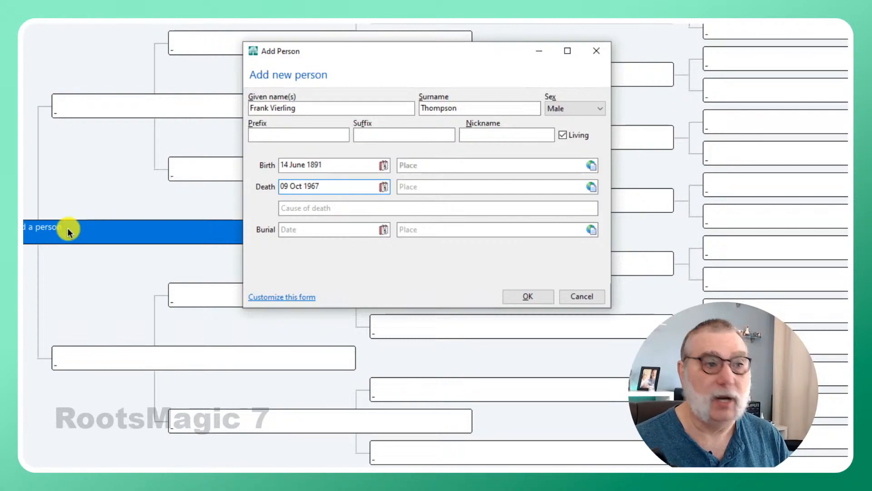
key(Tab)
key(Tab)
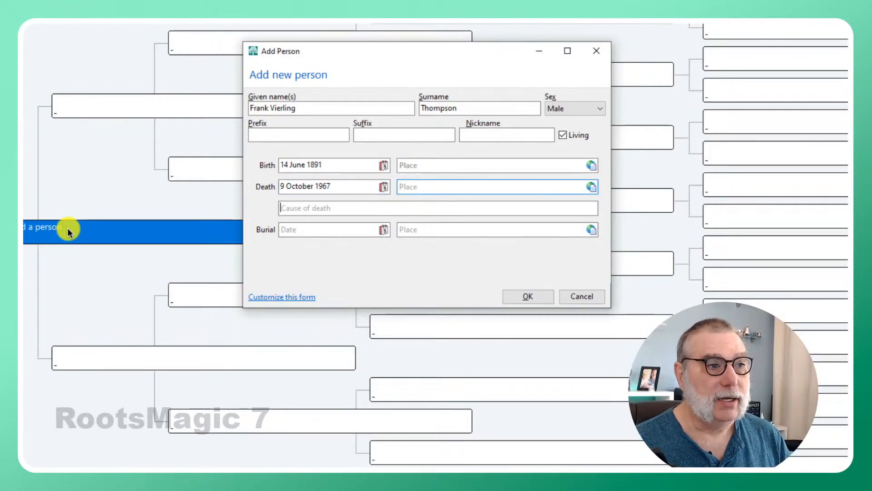
key(Tab)
key(Tab)
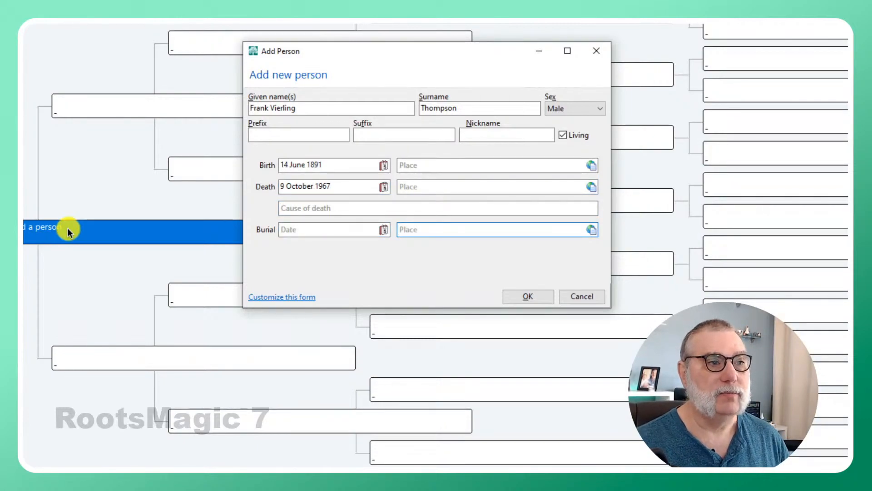
Save the new person, close the detailed record, and look at the Family view before returning to the Pedigree view.
click(535, 298)
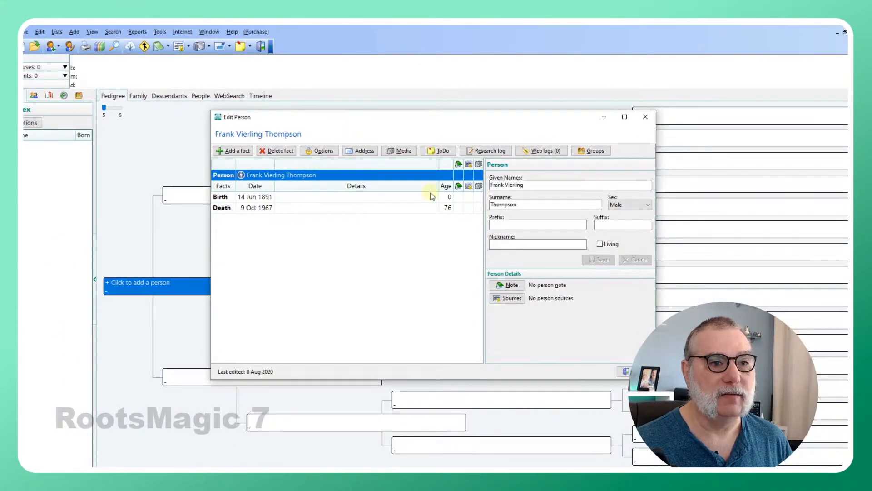
click(626, 372)
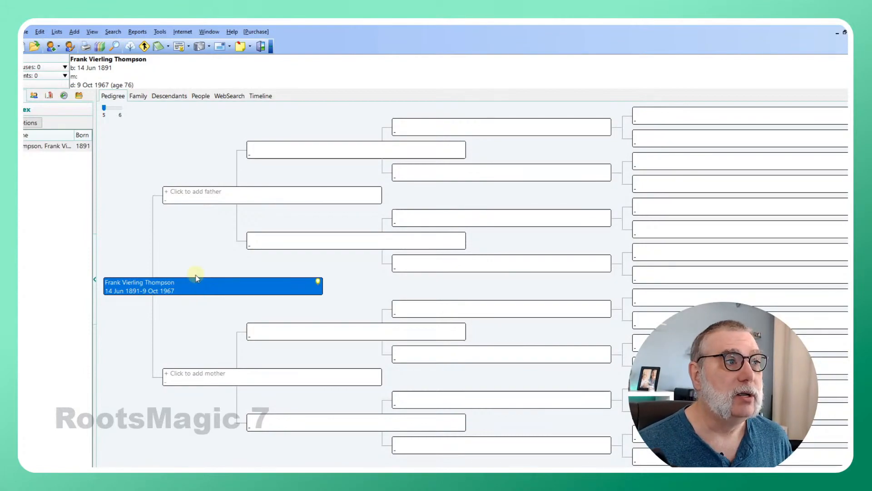
click(138, 96)
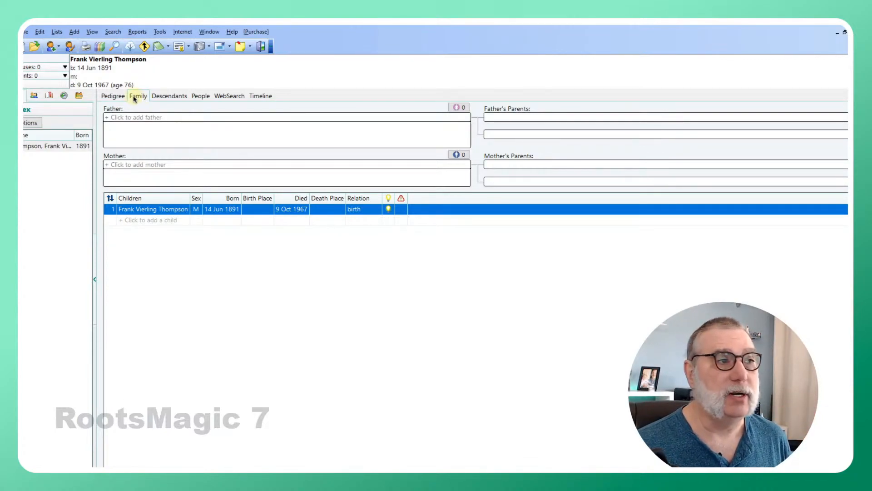
click(113, 96)
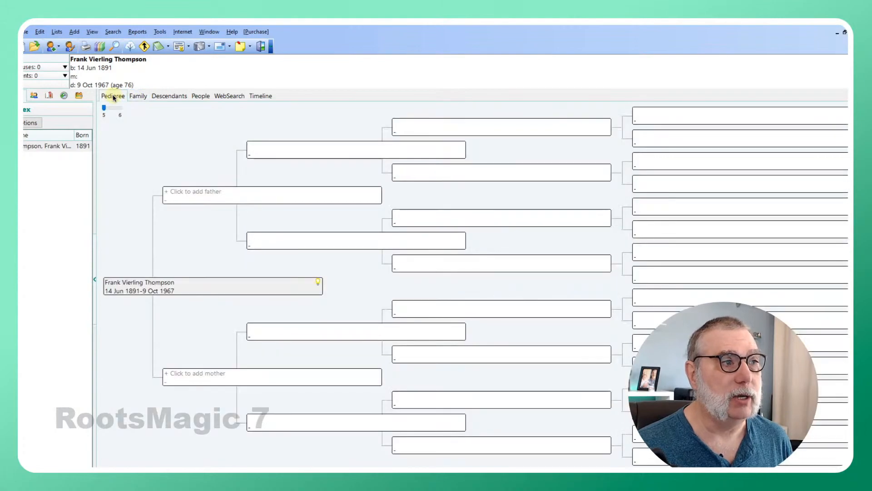
Add a new father to the first person in the pedigree and enter his given names.
click(230, 191)
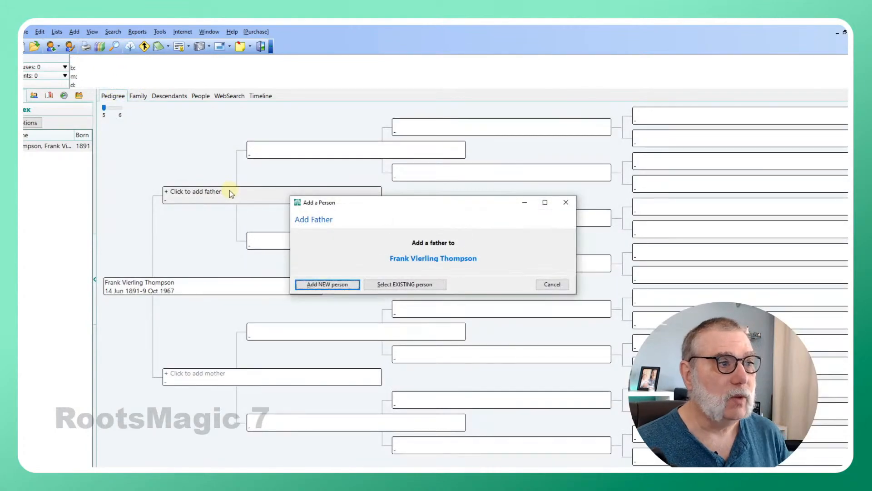
click(350, 284)
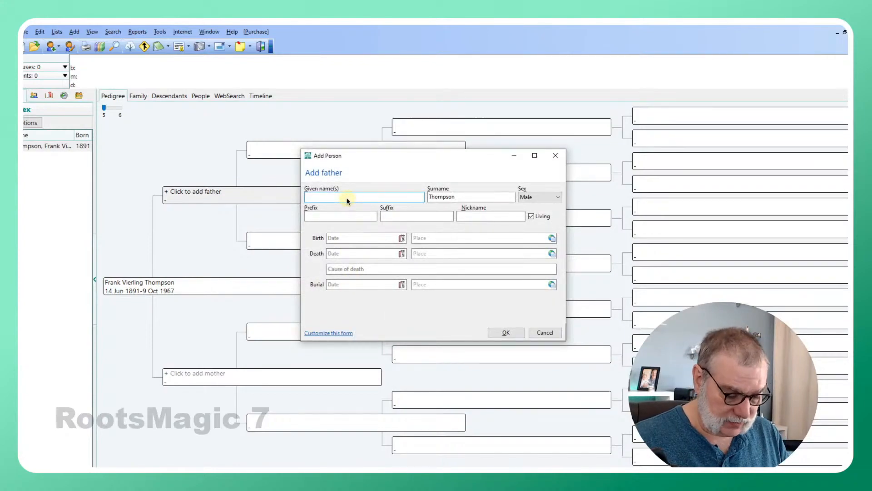
text(Charles )
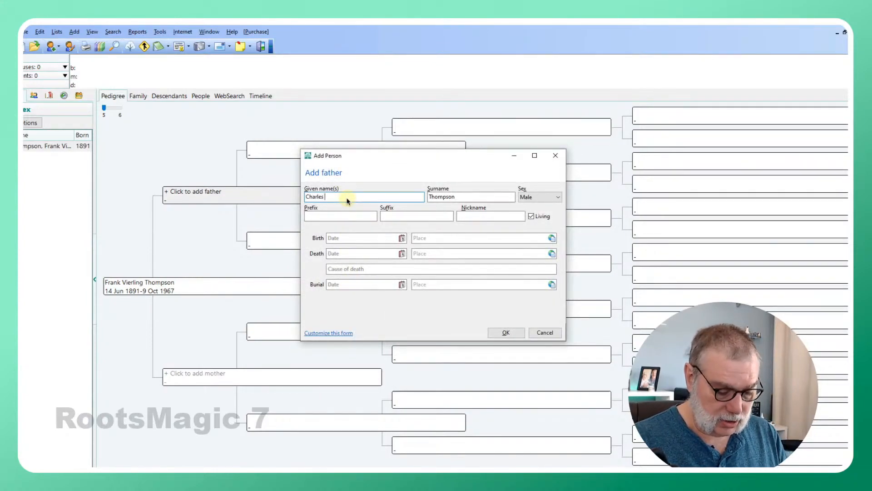
text(H)
key(Tab)
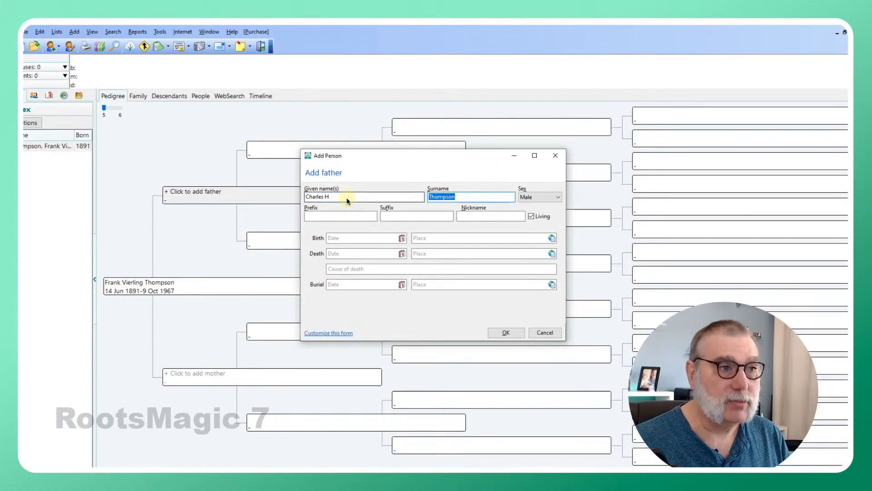
Mark the father as not living, leaving the prefix, suffix and nickname blank, and enter his birth year.
key(Tab)
key(Tab)
key(Tab)
key(Tab)
key(Tab)
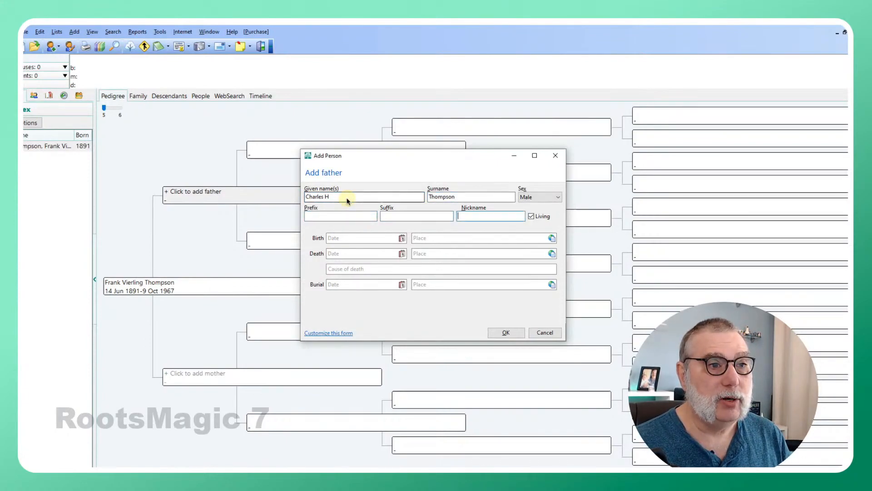
key(Tab)
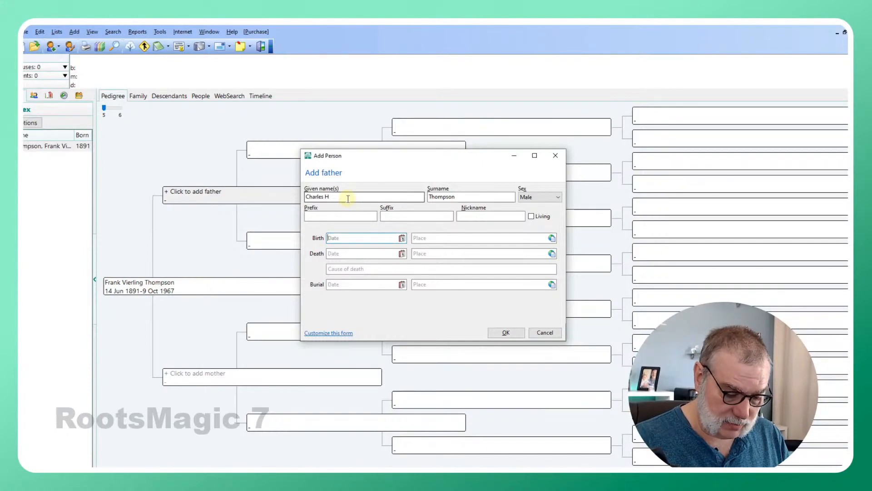
text(185)
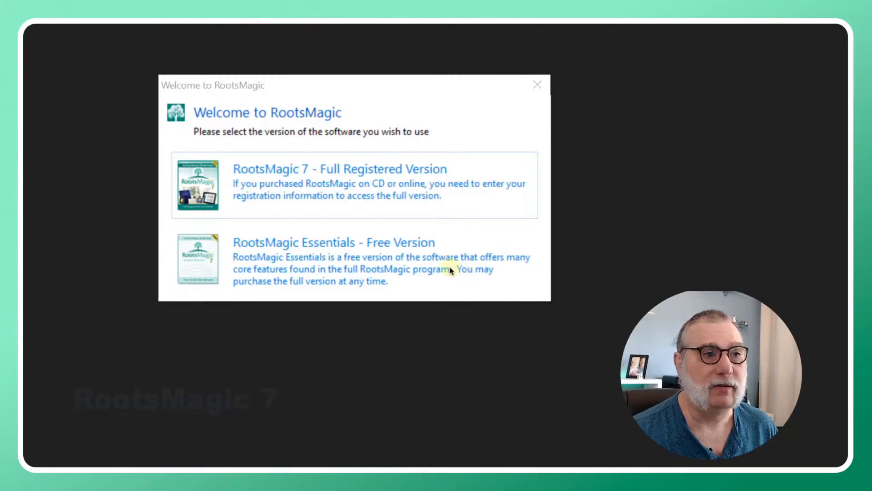
Launch the free RootsMagic Essentials version and begin creating a new family tree file.
click(413, 255)
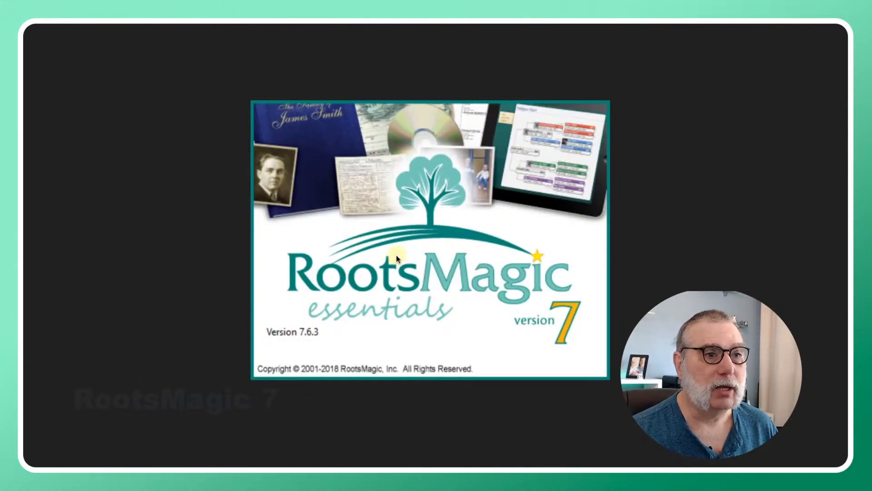
click(37, 31)
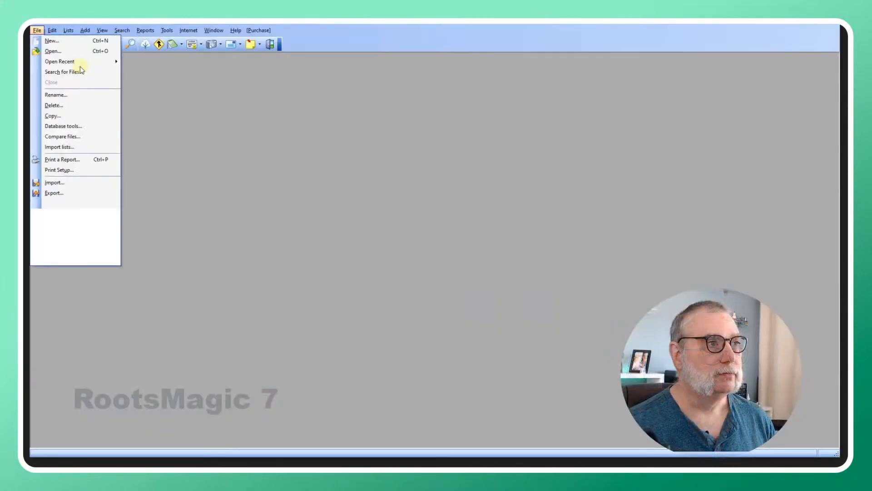
click(37, 31)
mouse_move(67, 64)
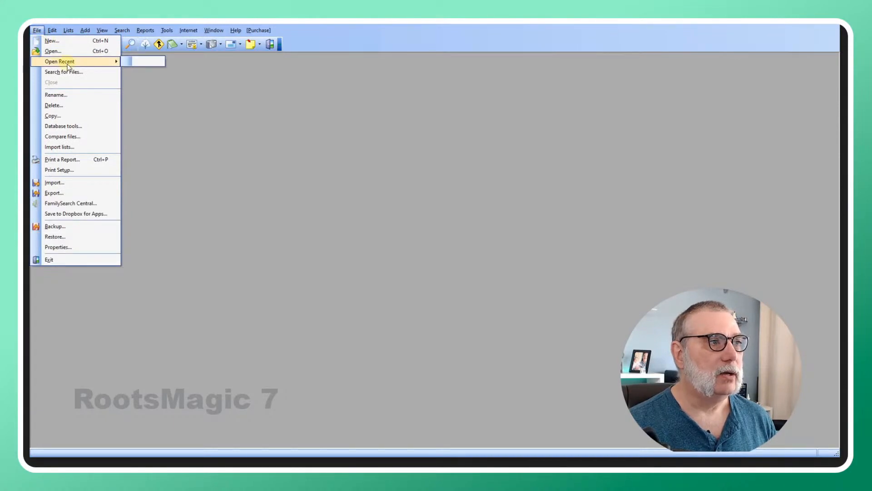
click(58, 40)
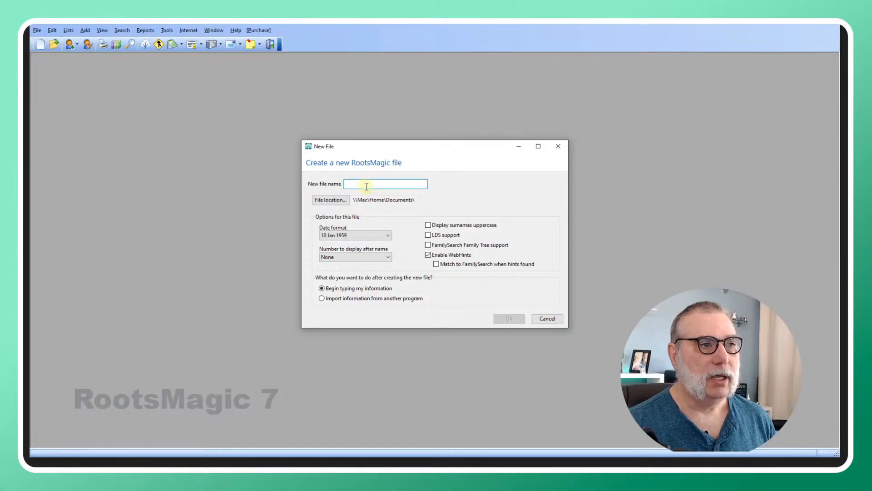
Name the new file ThompsonRM7Test.
text(Th)
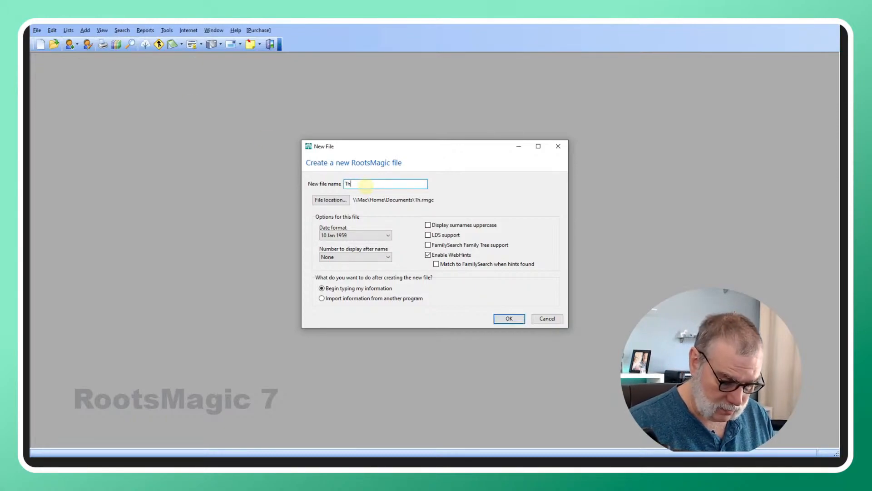
text(ompson)
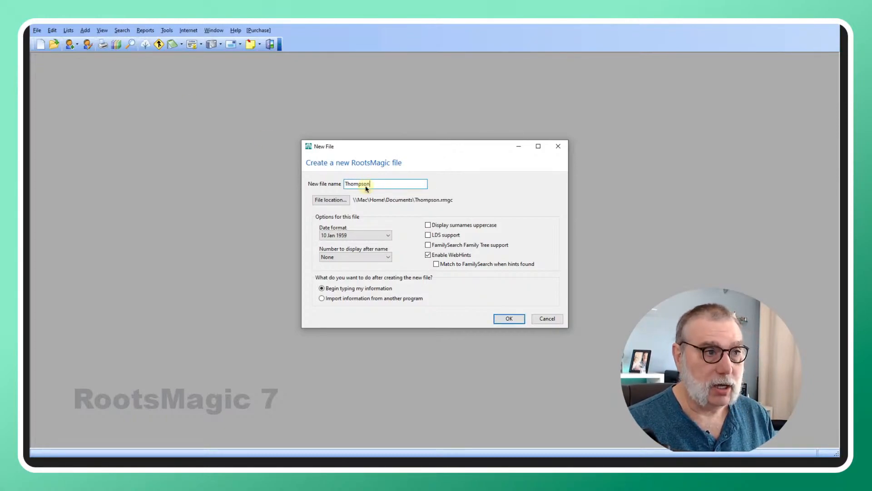
text(RNM)
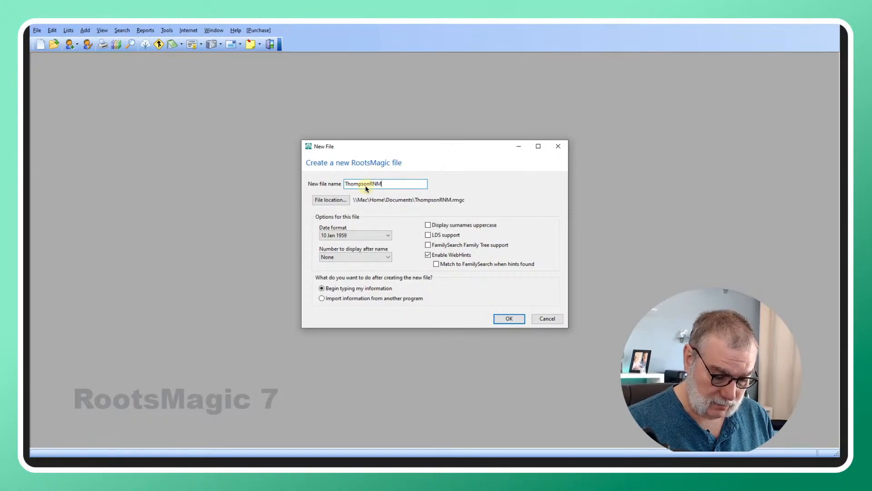
text(7Test)
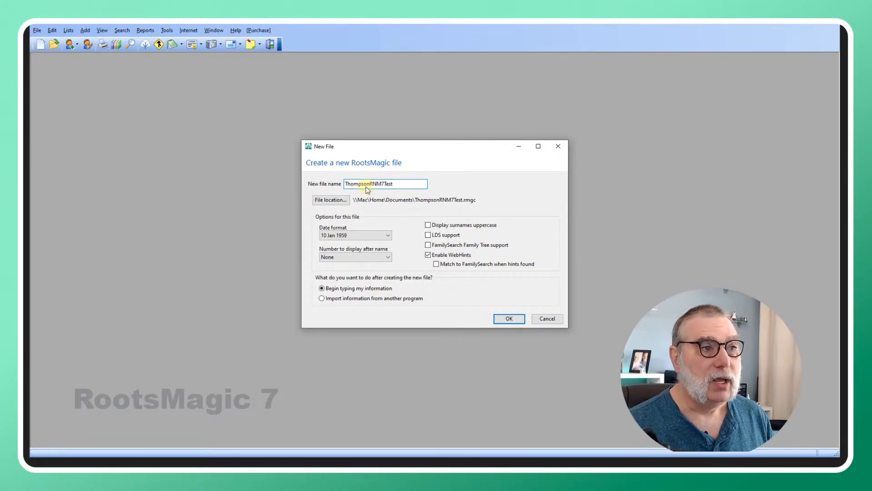
click(377, 184)
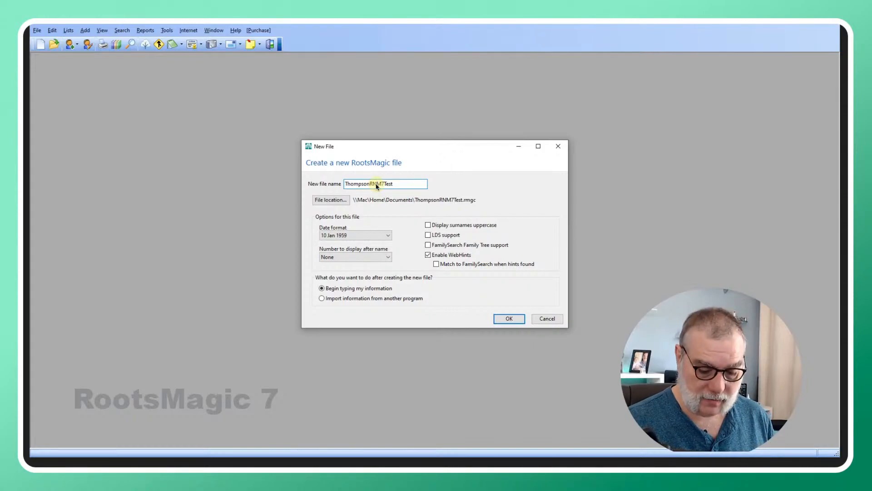
key(BackSpace)
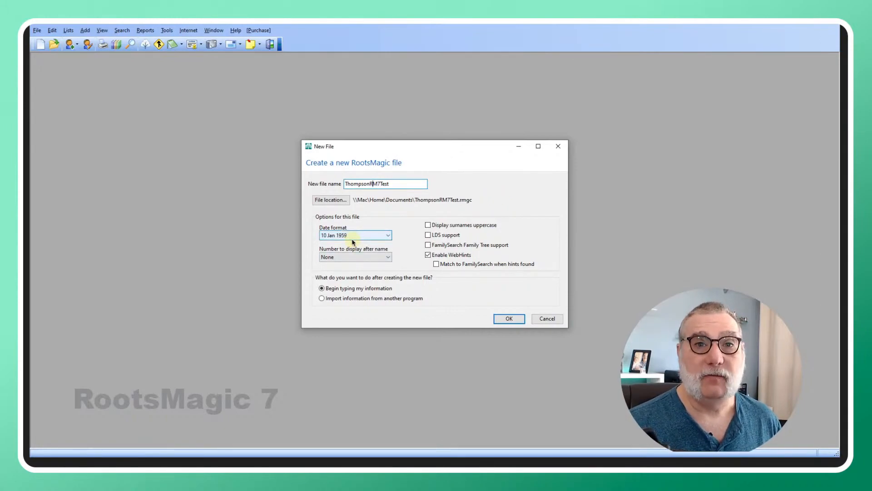
key(Tab)
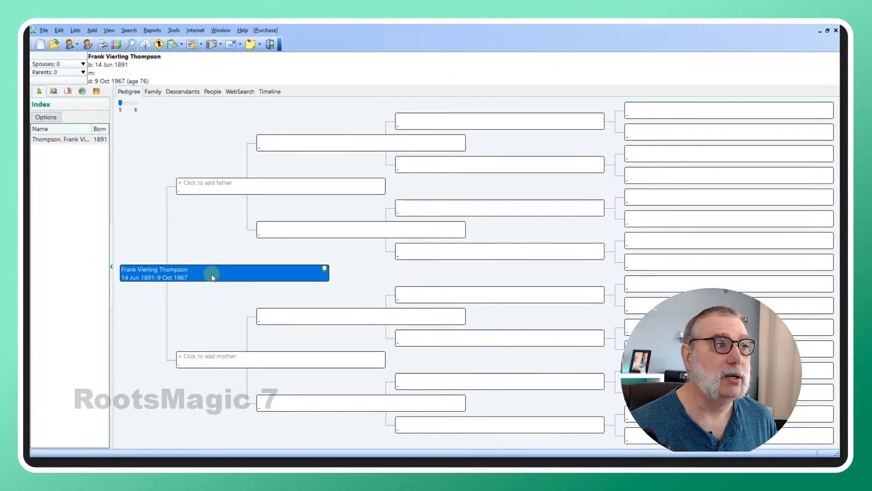
Look at the person's Family view, return to the Pedigree view and start a new record for his father.
click(154, 93)
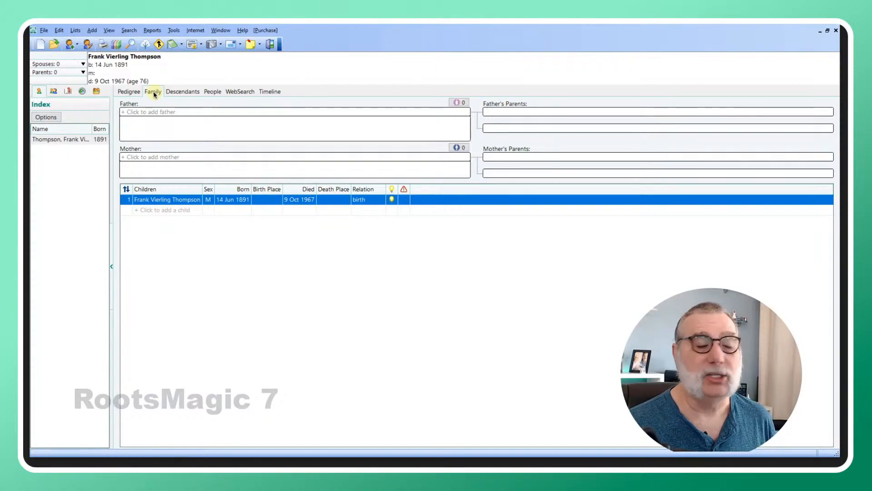
click(130, 92)
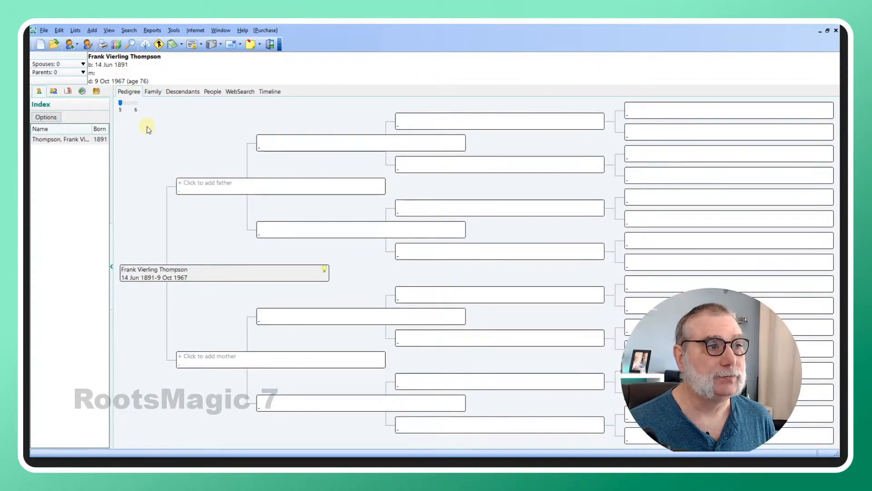
click(241, 182)
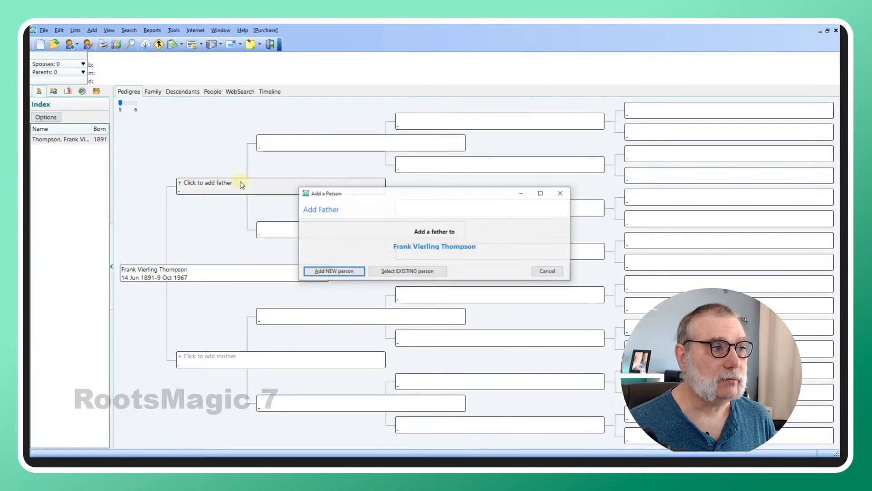
click(357, 272)
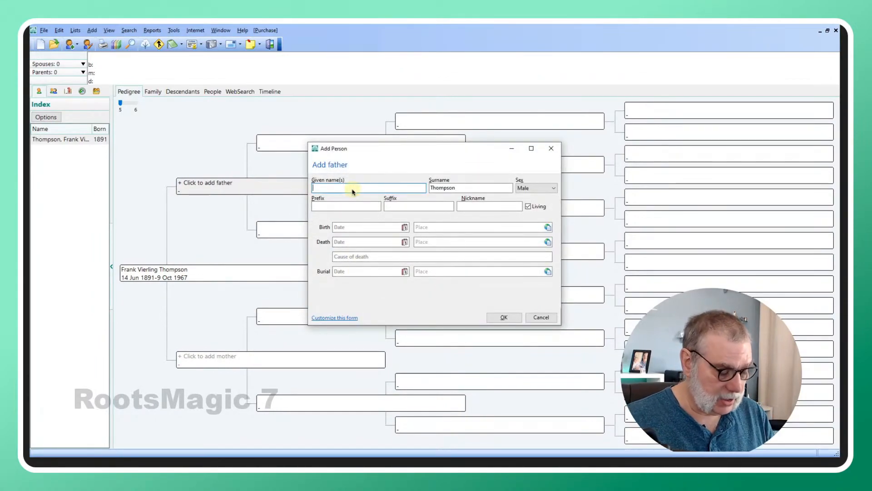
Enter the father's given names, keep the prefilled surname and blank name extras, and mark him as not living.
text(Charles )
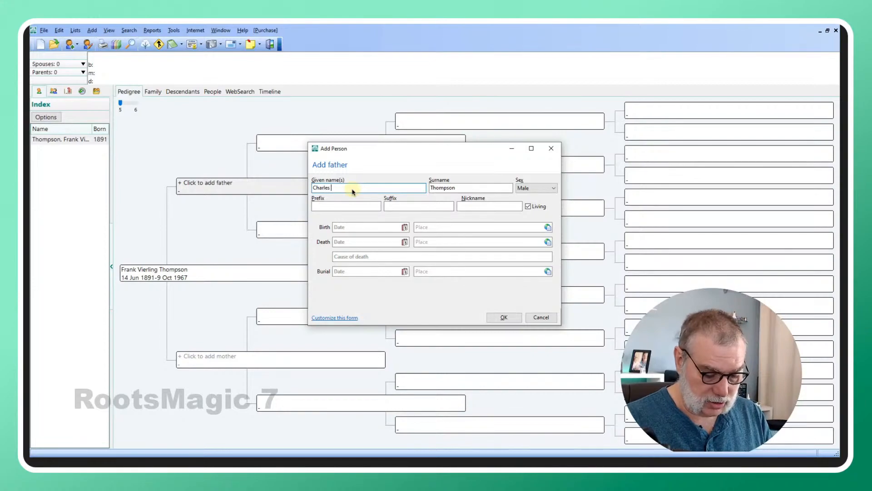
text(H)
key(Tab)
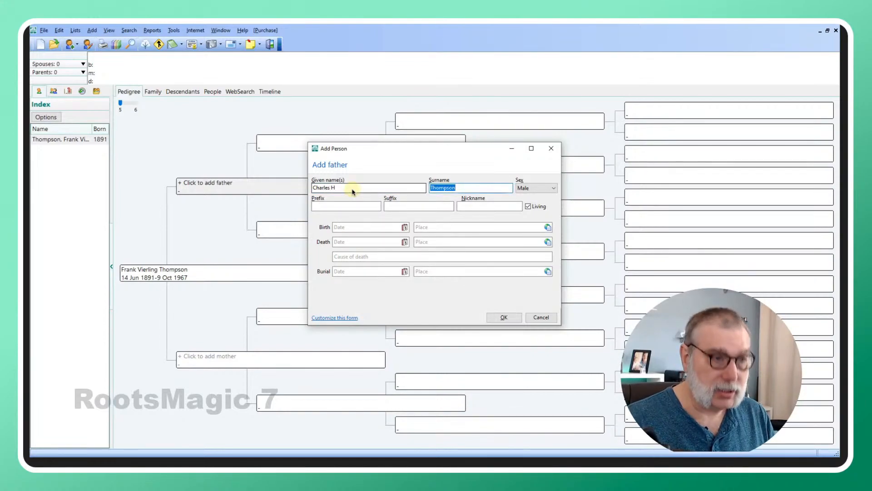
key(Tab)
key(Tab)
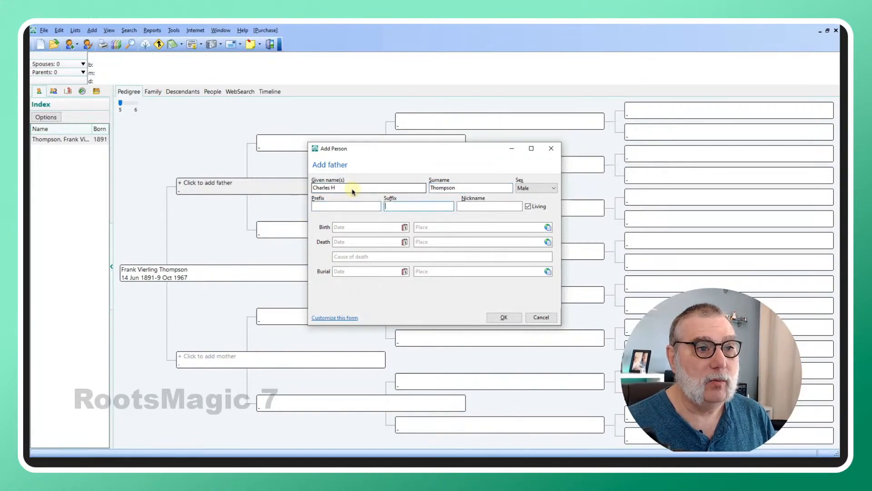
key(Tab)
key(Tab)
key(space)
key(Tab)
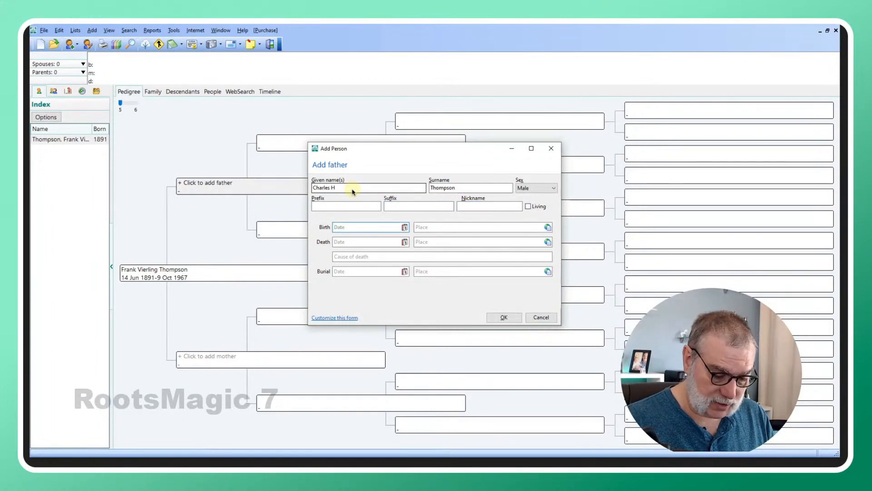
Enter the father's birth year and the death date 10 April 1898 with places left blank, and save and close his record.
text(1851)
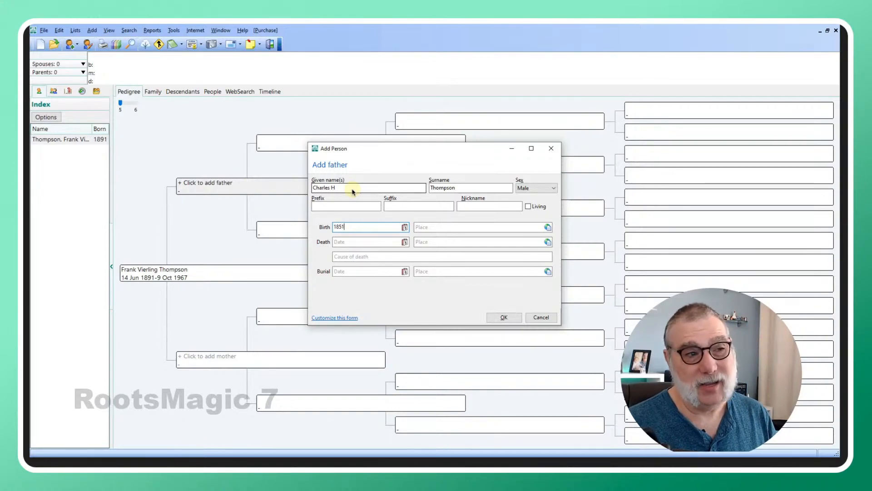
key(Tab)
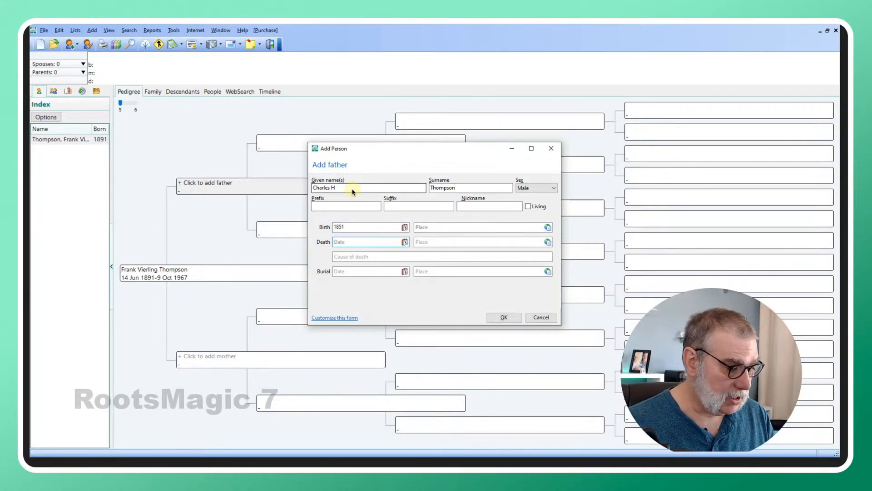
text(10 April)
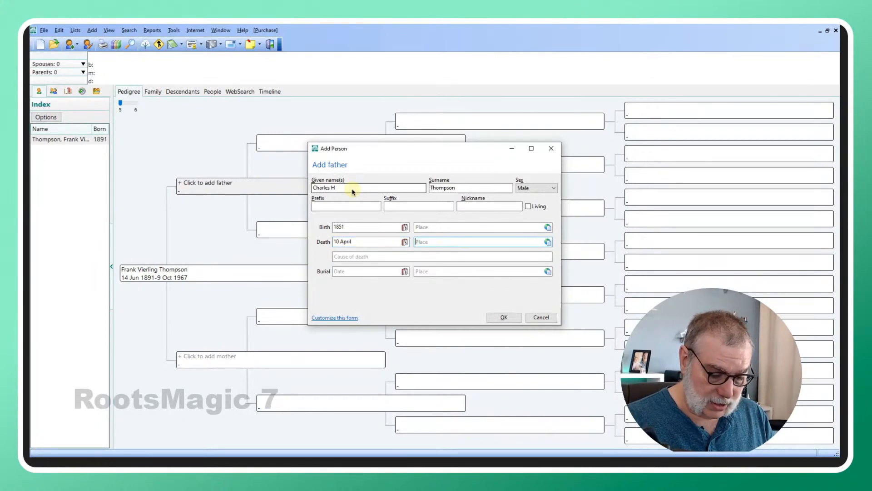
text(18)
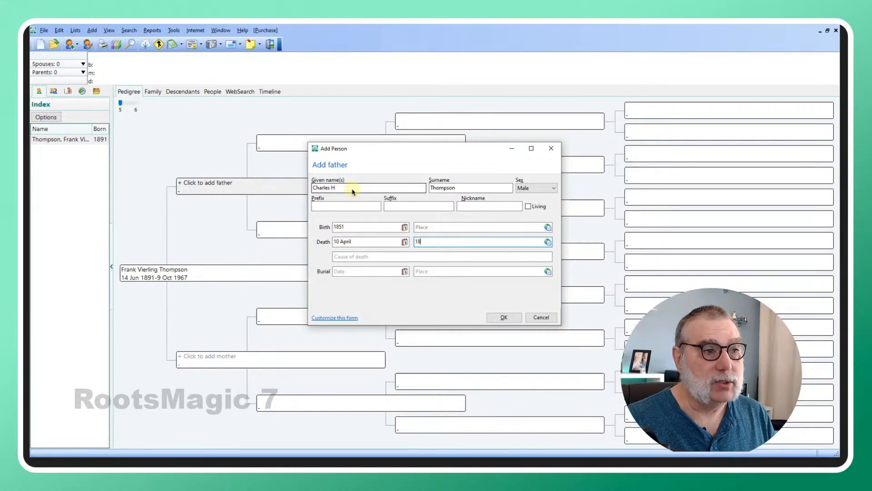
key(BackSpace)
key(BackSpace)
key(Tab)
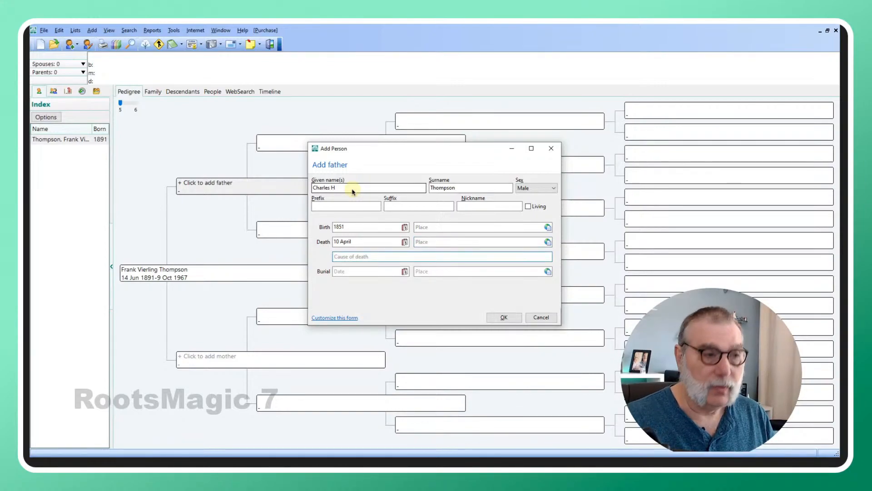
click(362, 245)
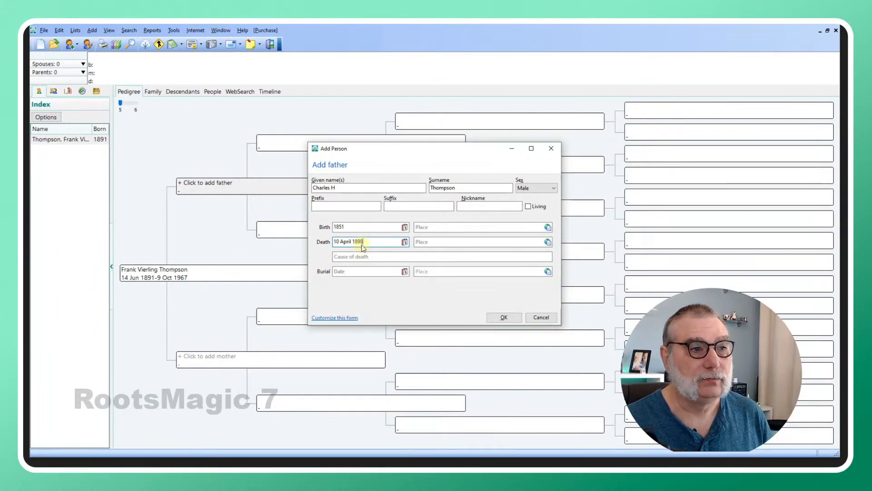
click(506, 317)
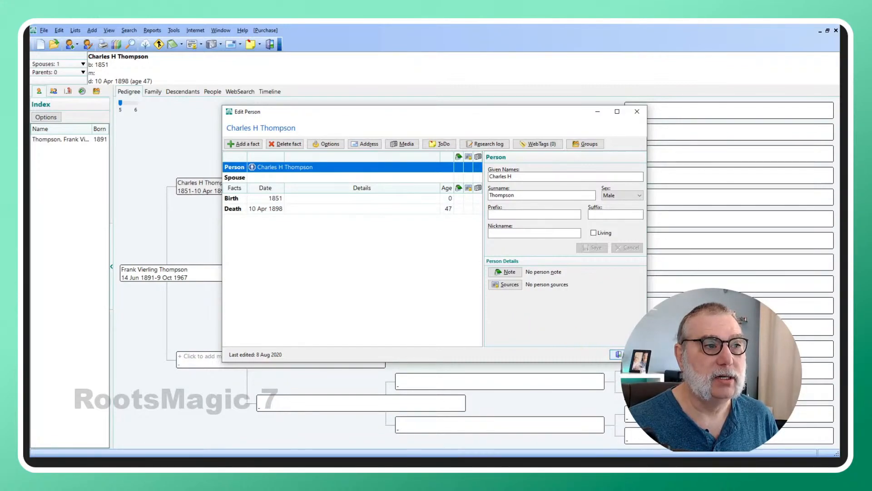
click(618, 354)
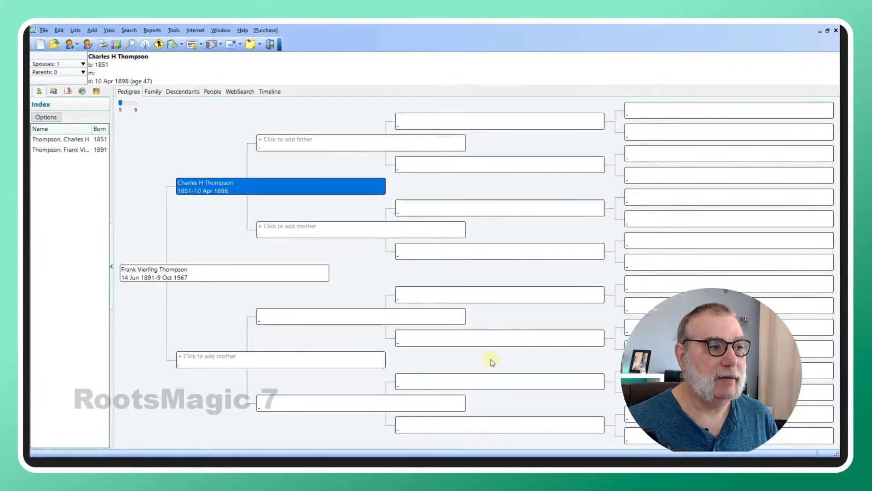
Start a new record for the first person's mother and enter her given names and maiden surname.
click(227, 359)
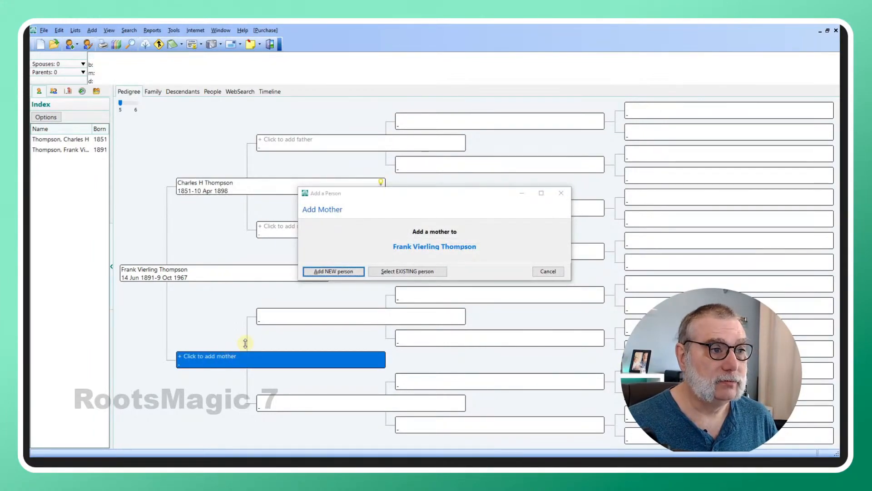
click(334, 271)
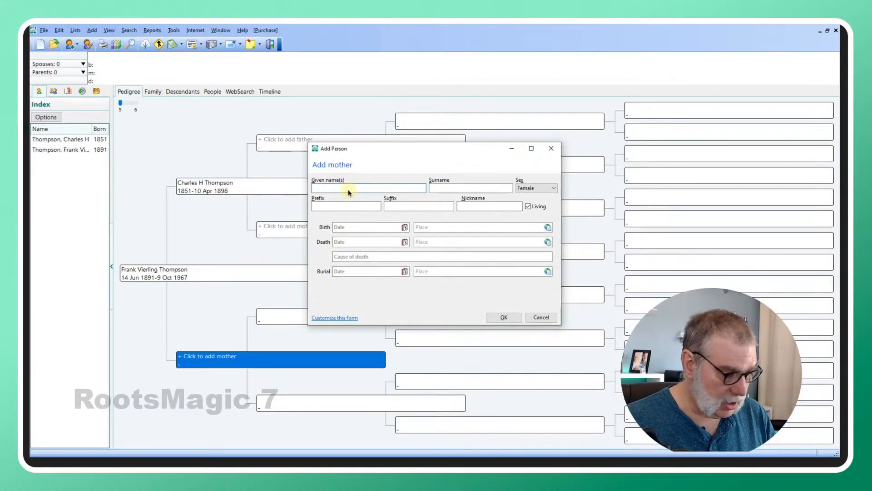
text(Sarah J)
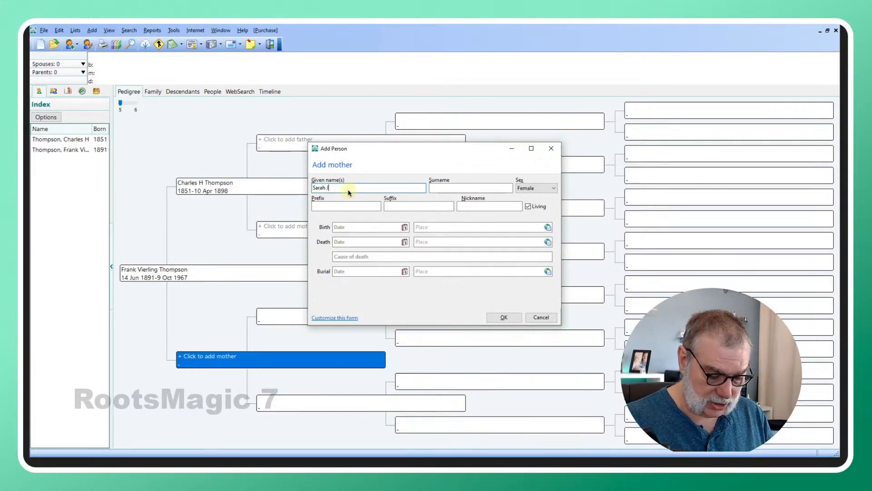
text(ane)
key(Tab)
text(Ra)
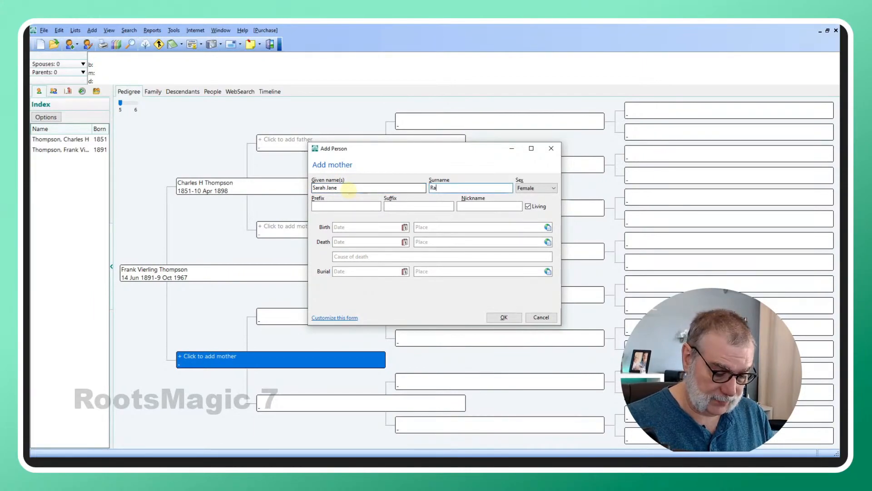
text(ymond)
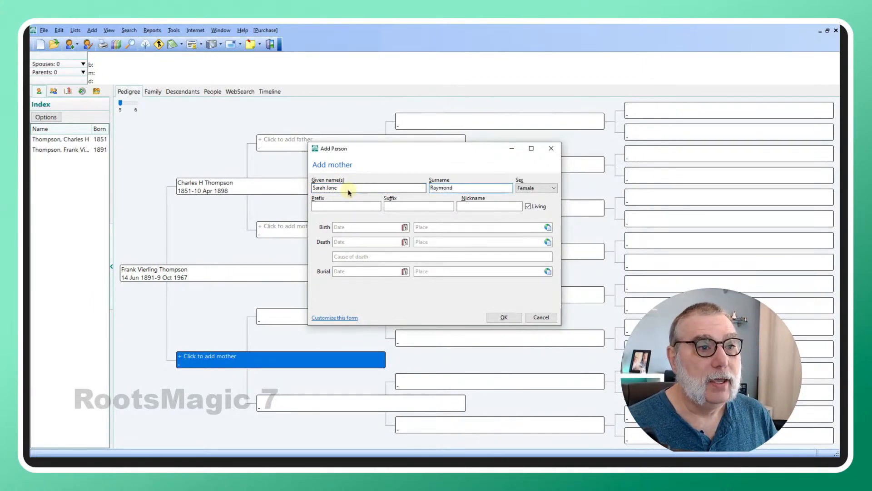
Leave the mother's prefix, suffix and nickname blank and mark her as not living.
key(Tab)
key(Tab)
key(Tab)
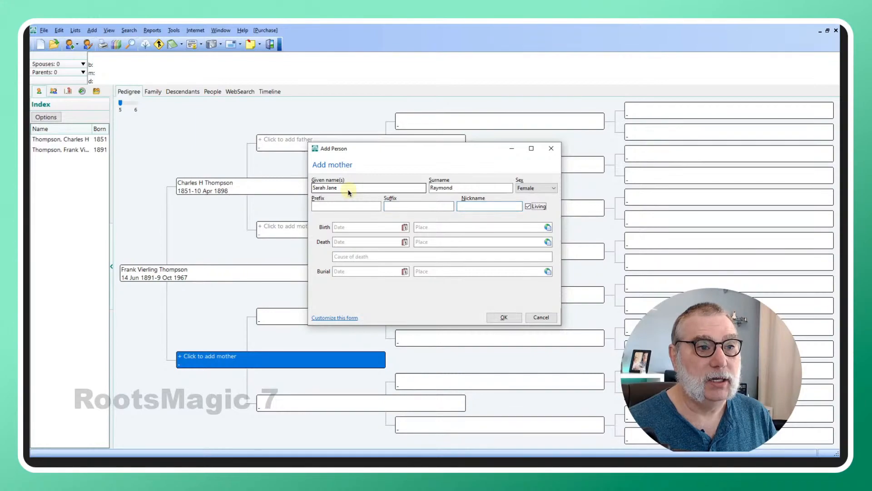
key(space)
key(Tab)
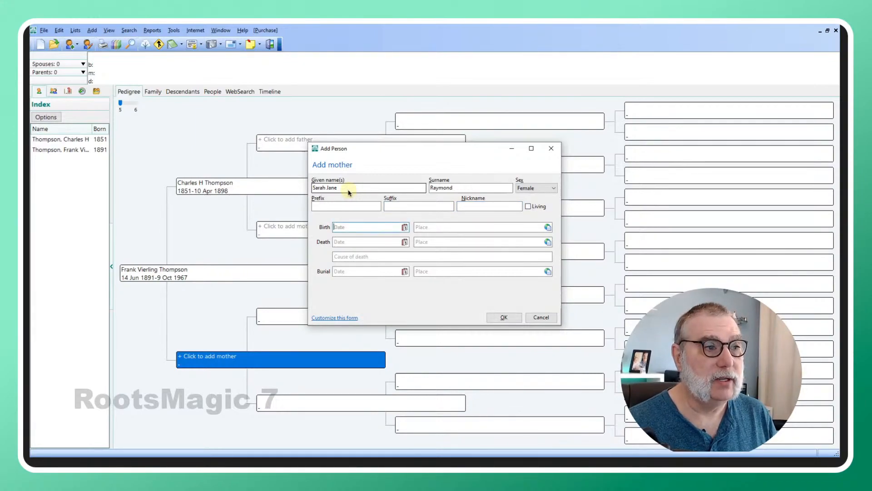
Enter the mother's birth month and year and the death date 10 December 1912 with places left blank, and save her record.
text(J)
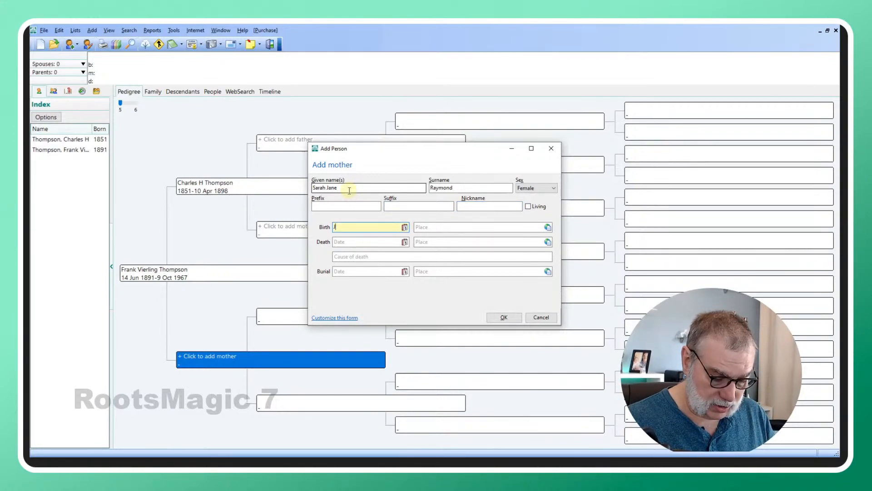
text(an 1850)
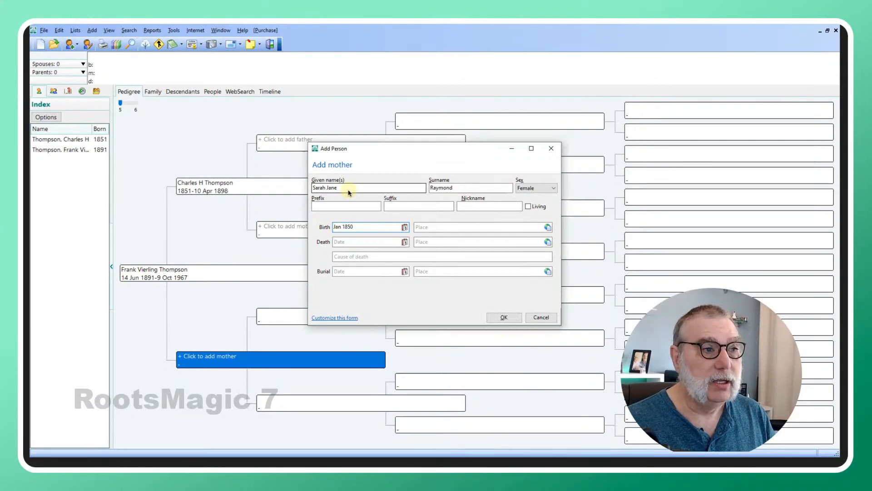
key(Tab)
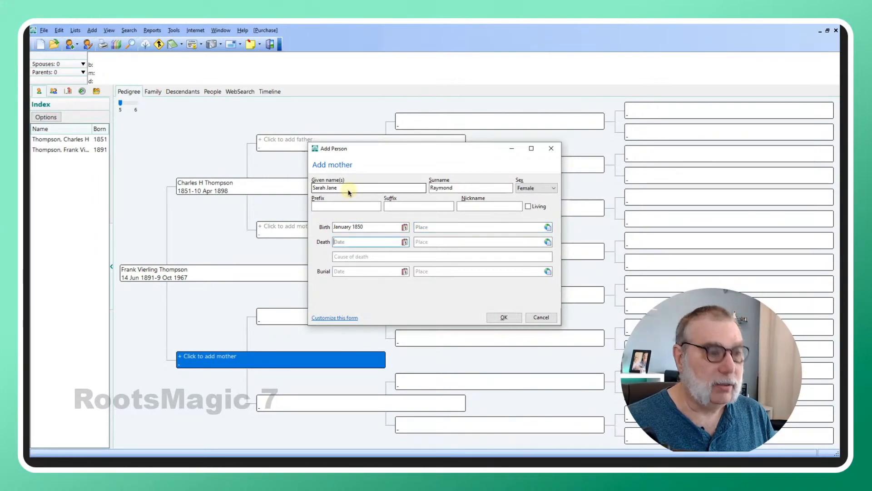
text(1)
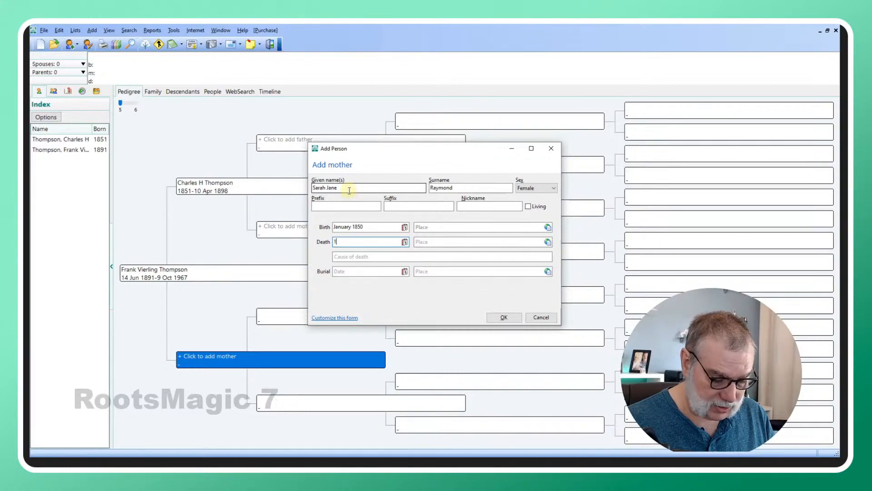
text(2/10/)
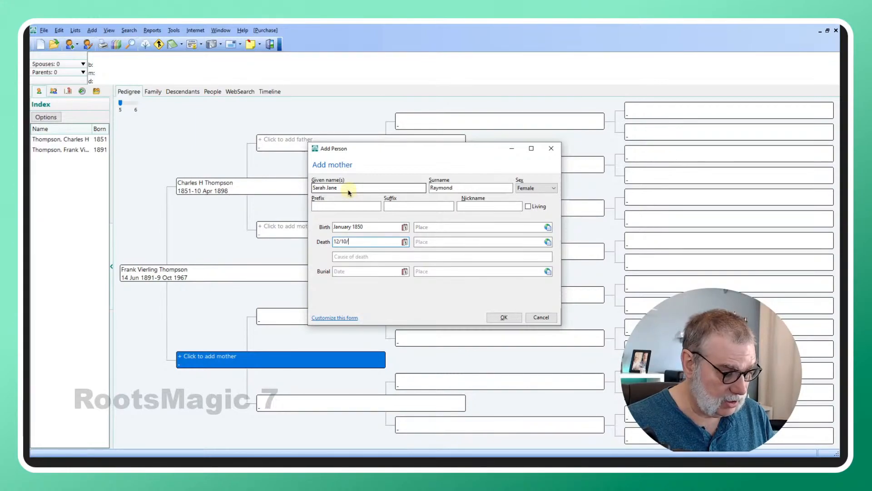
text(1912)
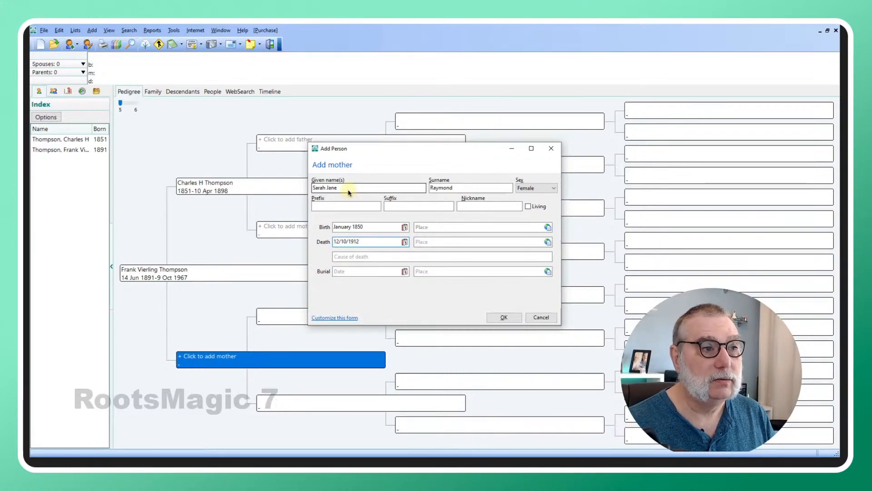
key(Tab)
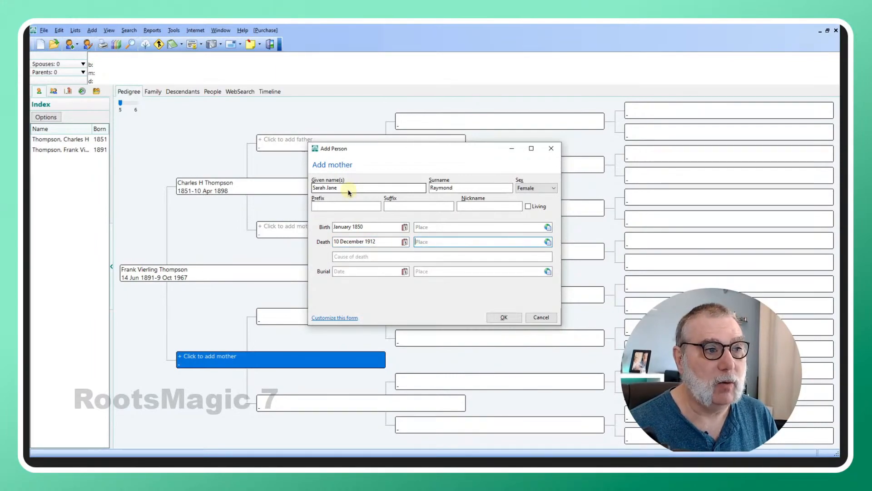
click(504, 317)
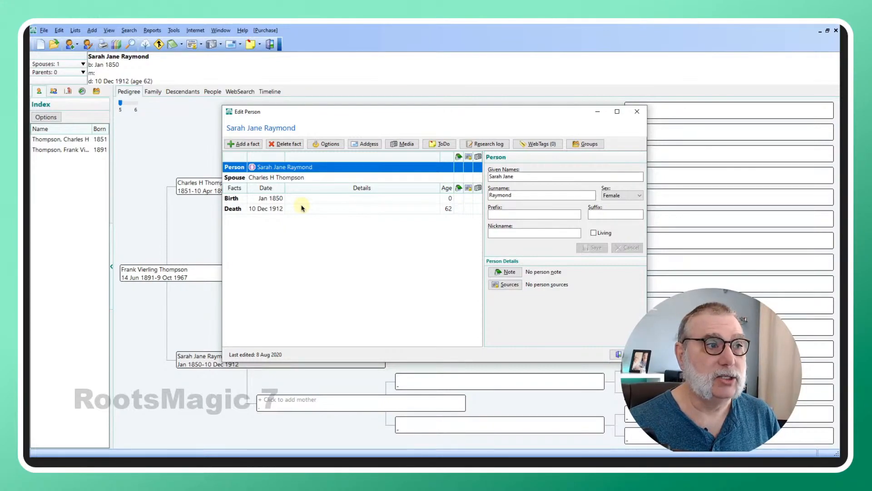
Add a Marriage fact to the mother's record, attached to her existing spouse.
click(249, 146)
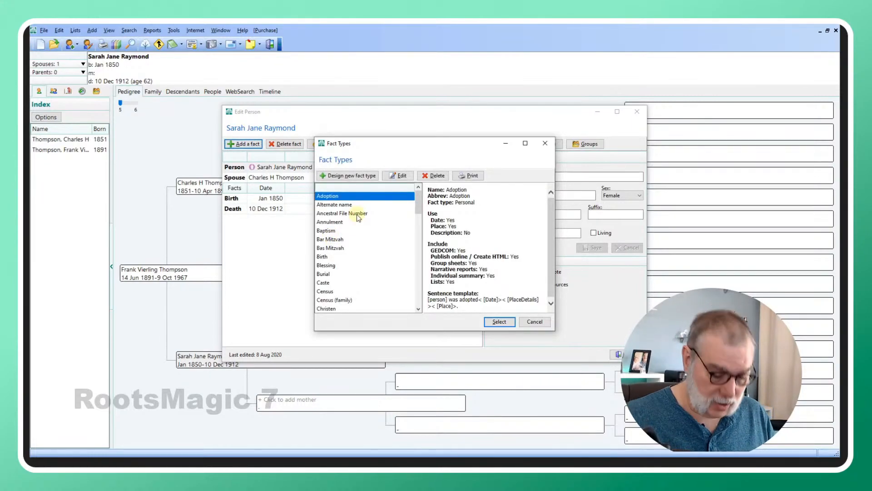
text(marr)
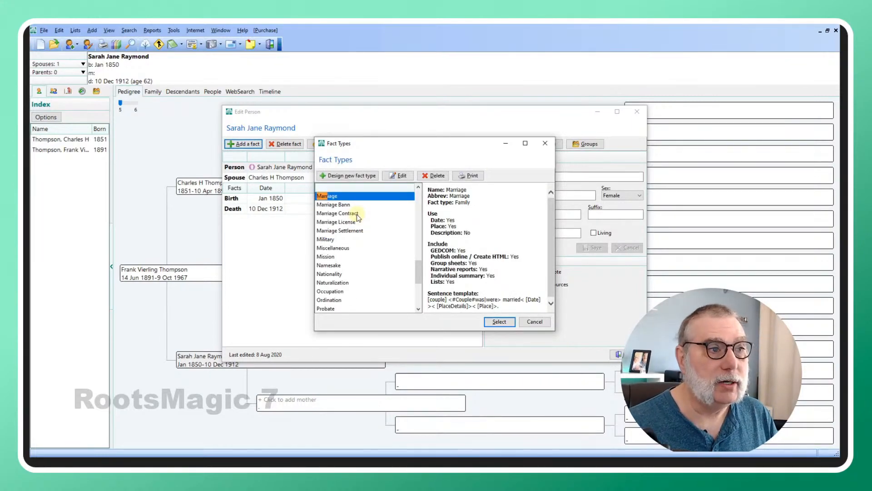
click(502, 323)
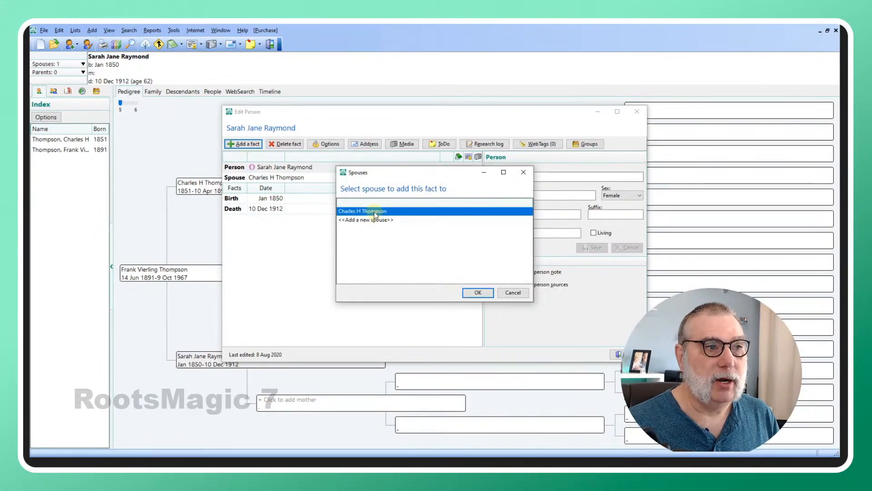
click(478, 293)
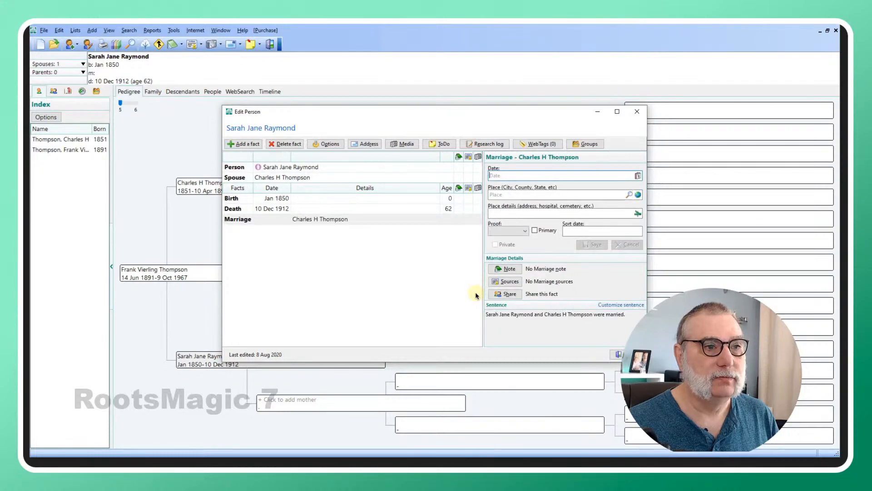
Set the marriage date to 18 Sep 1889 with the place left blank, and close the mother's record.
click(507, 176)
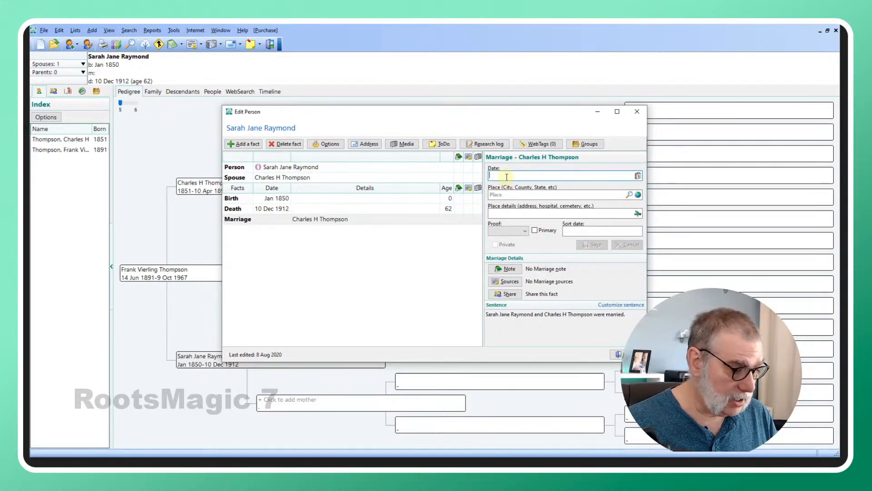
text(18)
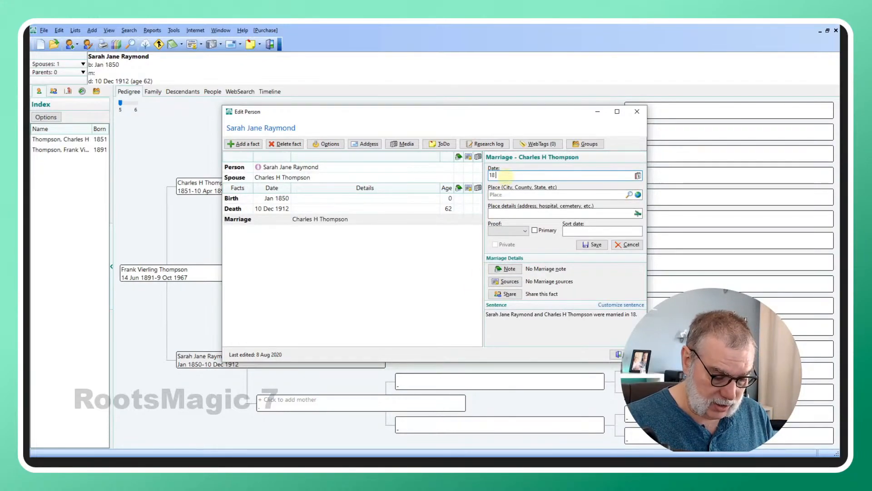
text( sep 1889)
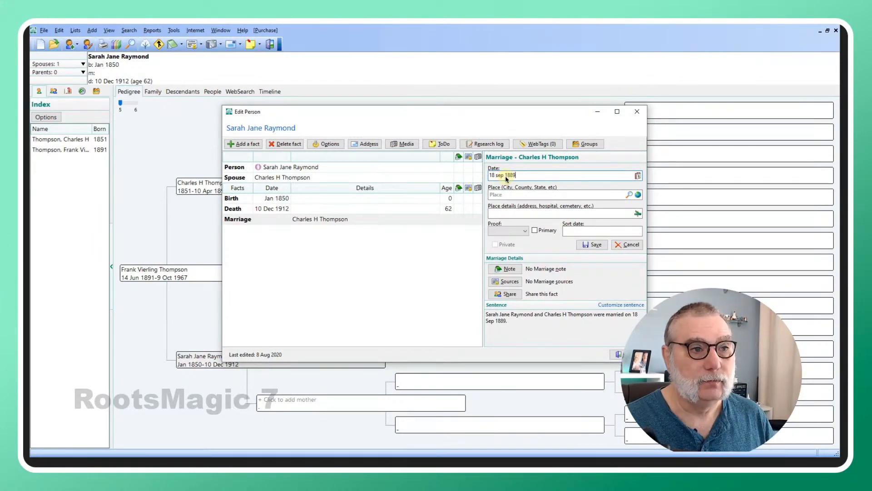
key(Tab)
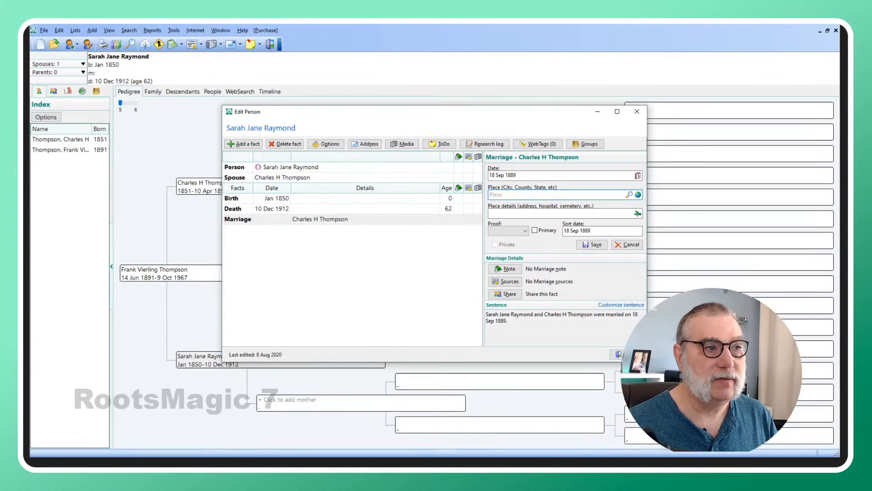
click(618, 354)
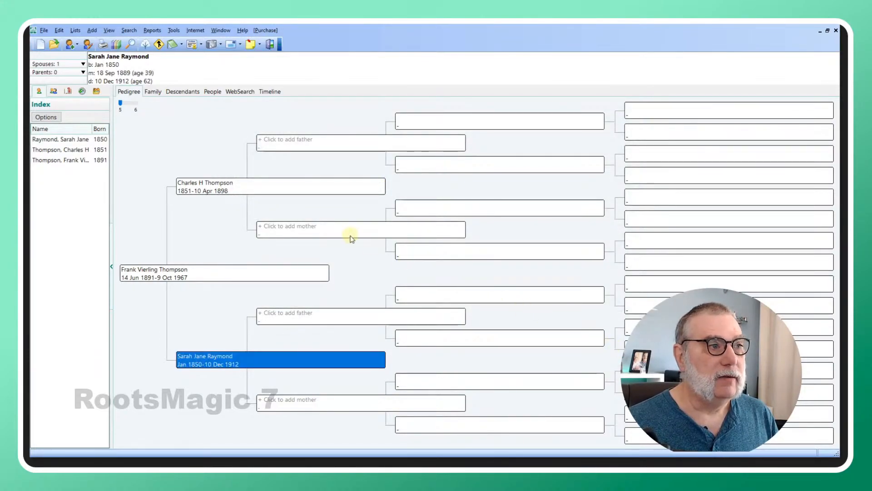
Open the father's record from the pedigree to check its marriage fact, and close it again.
click(240, 190)
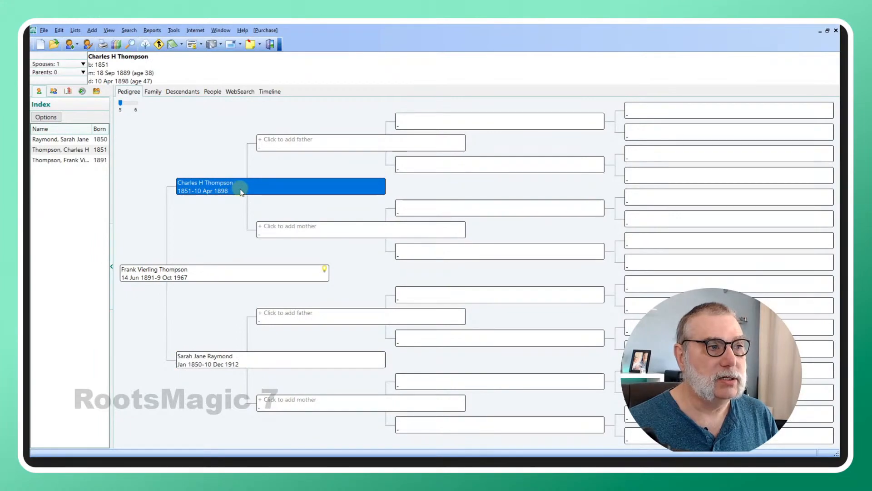
double_click(240, 190)
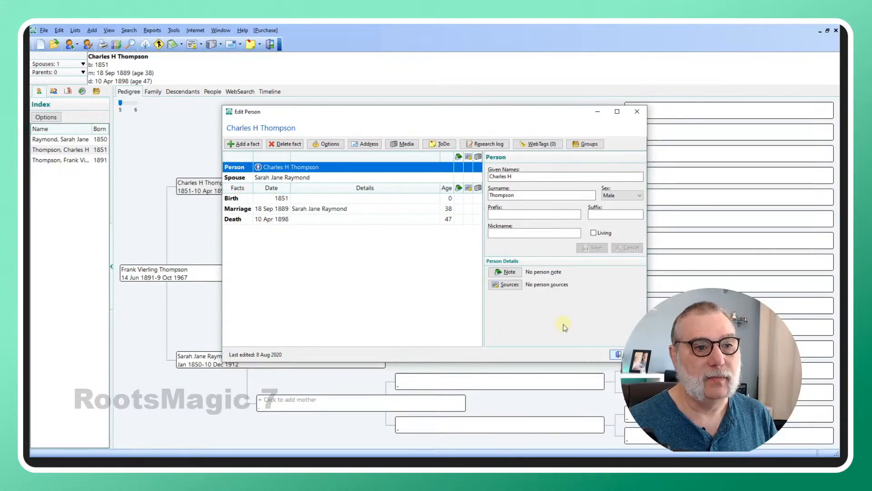
click(618, 354)
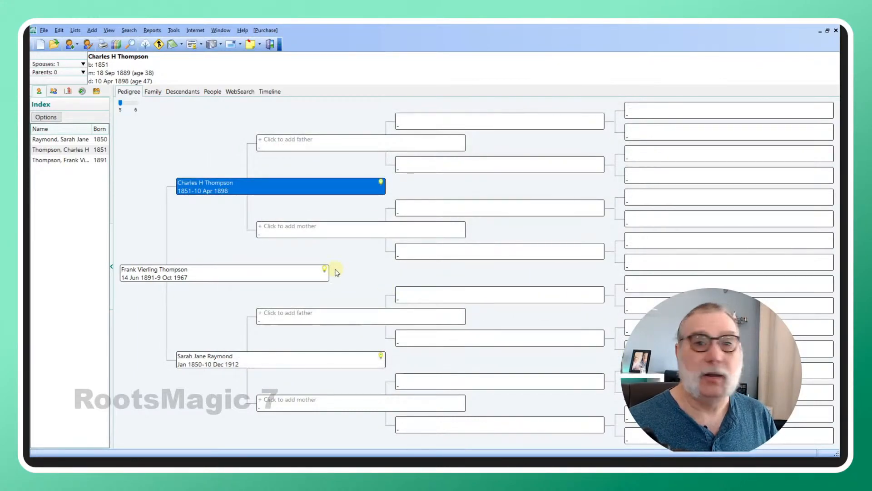
Start a new record for the paternal grandfather, enter his given names, keep the prefilled surname and blank name extras, and mark him as not living.
click(302, 142)
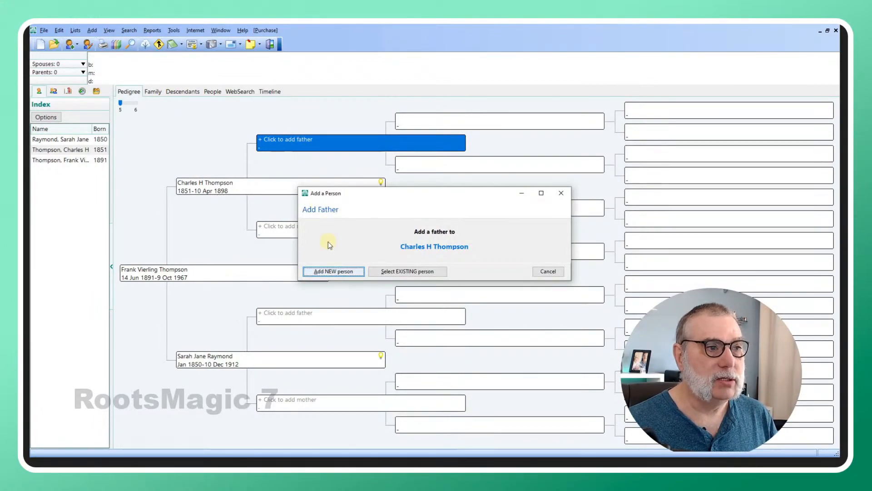
click(334, 271)
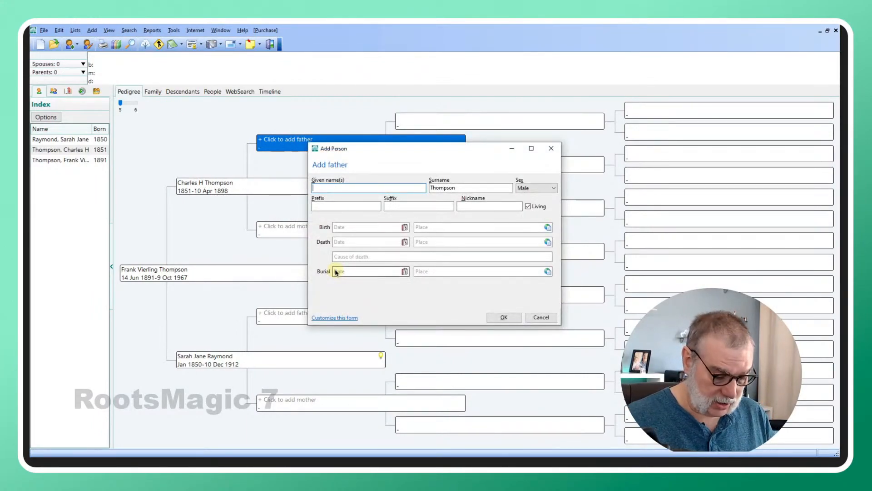
text(Daniel )
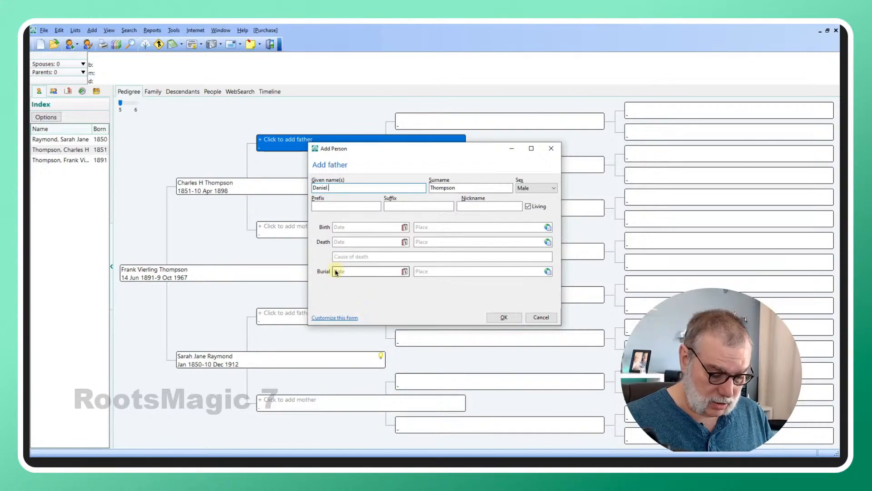
text(Hart)
key(Tab)
key(Tab)
key(Tab)
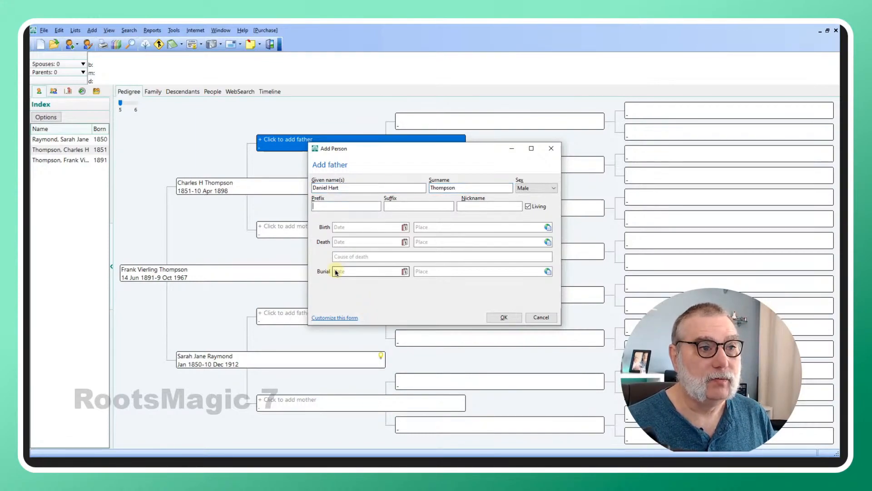
key(Tab)
key(Tab)
key(space)
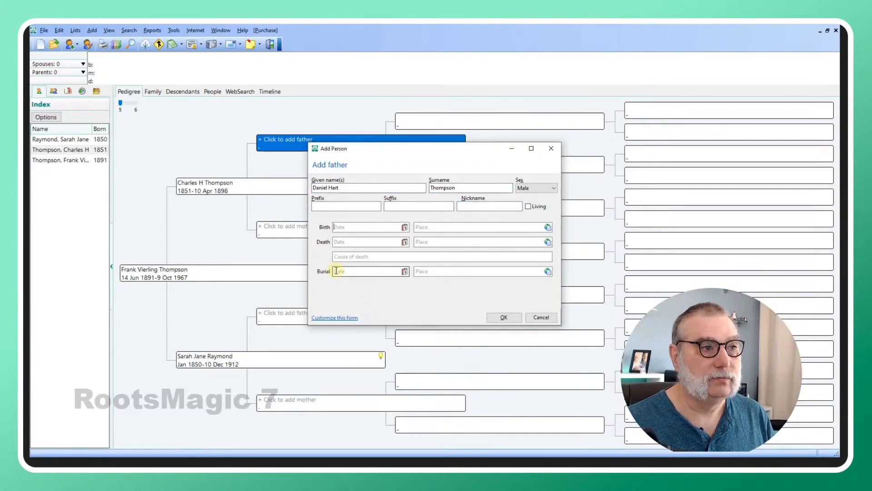
Enter the paternal grandfather's full birth date in his new record, leaving the birth place blank.
key(Tab)
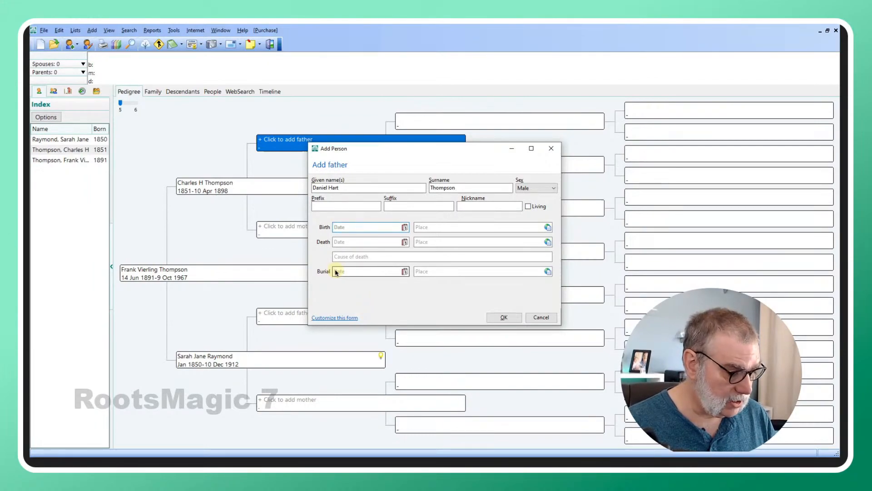
text(1)
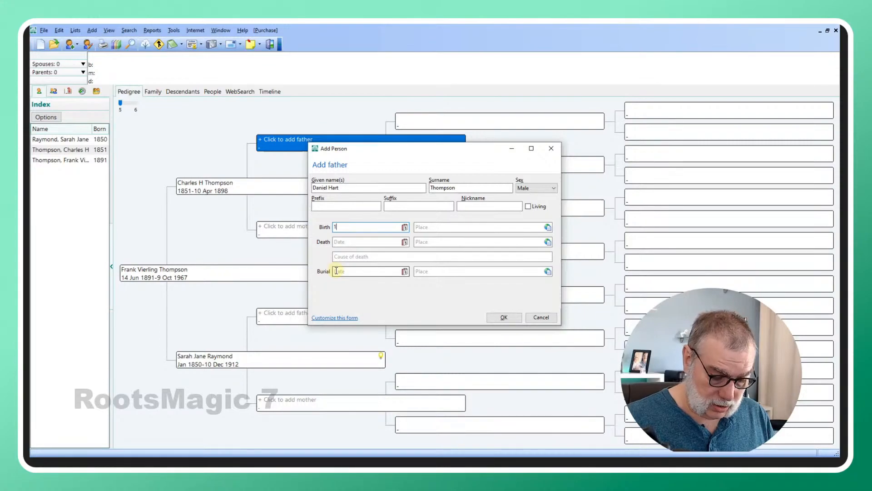
text( Jun)
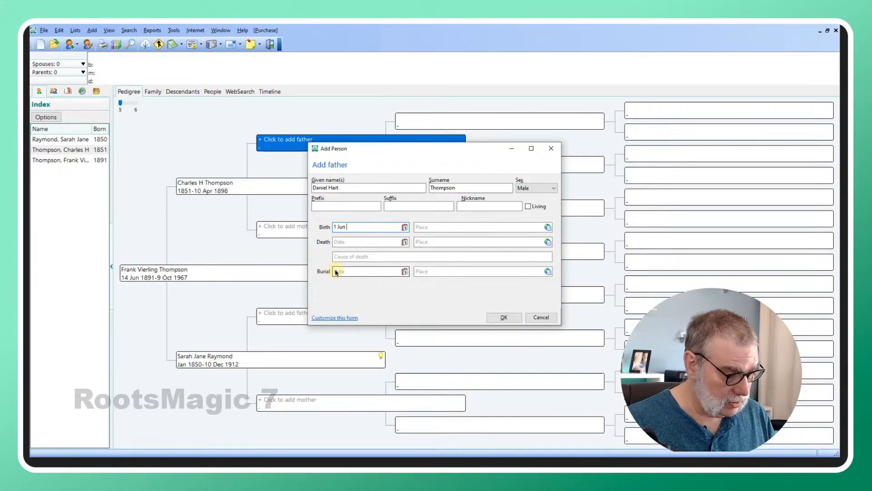
text(e 1)
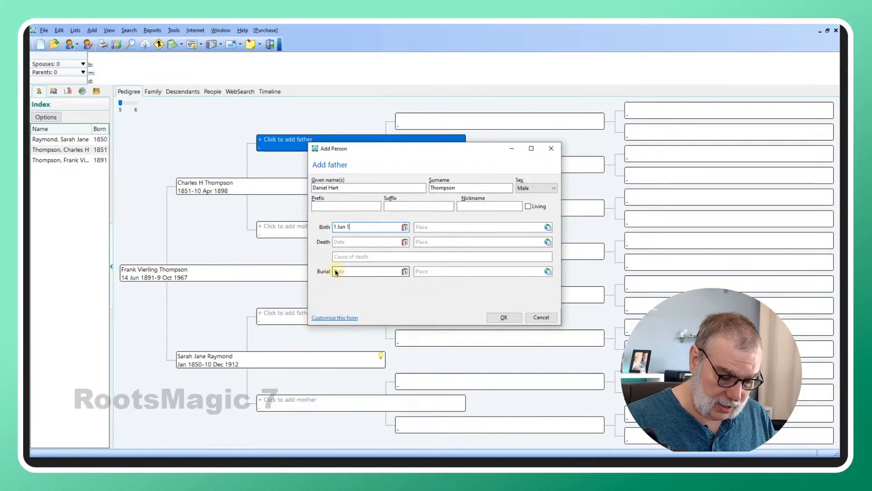
text(829)
key(Tab)
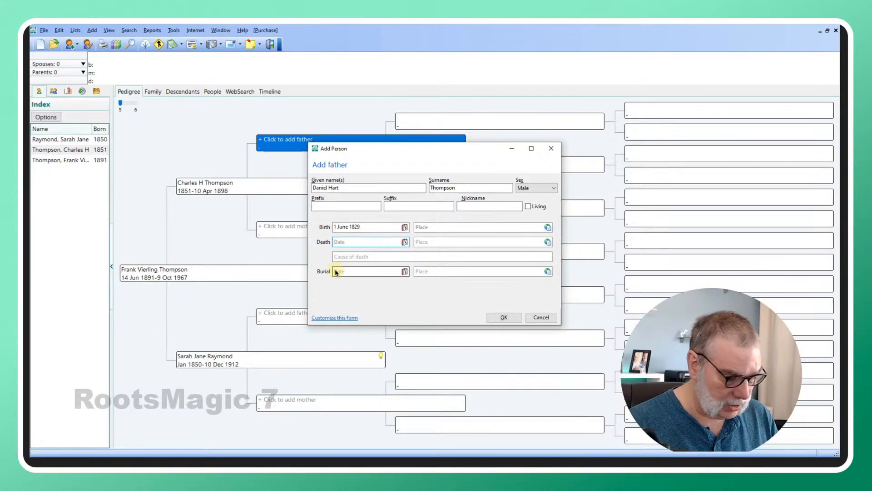
Fill in the paternal grandfather's death date as 30 July 1893.
text(30 Ju)
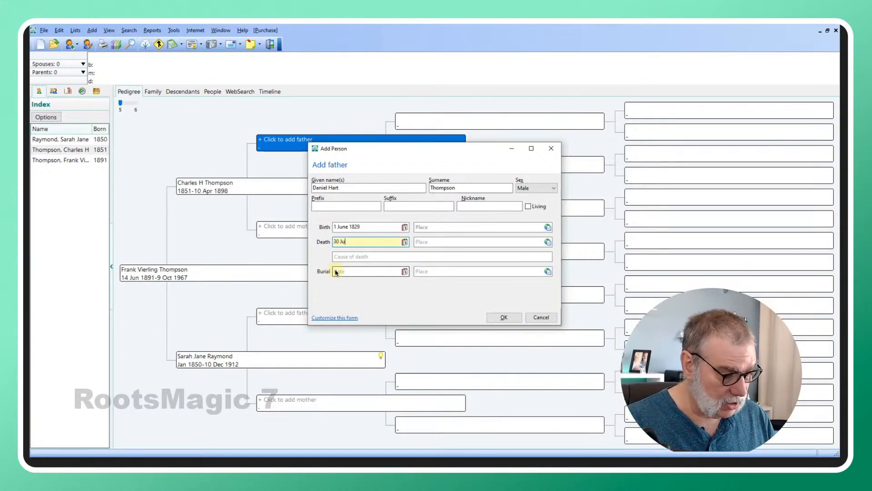
key(BackSpace)
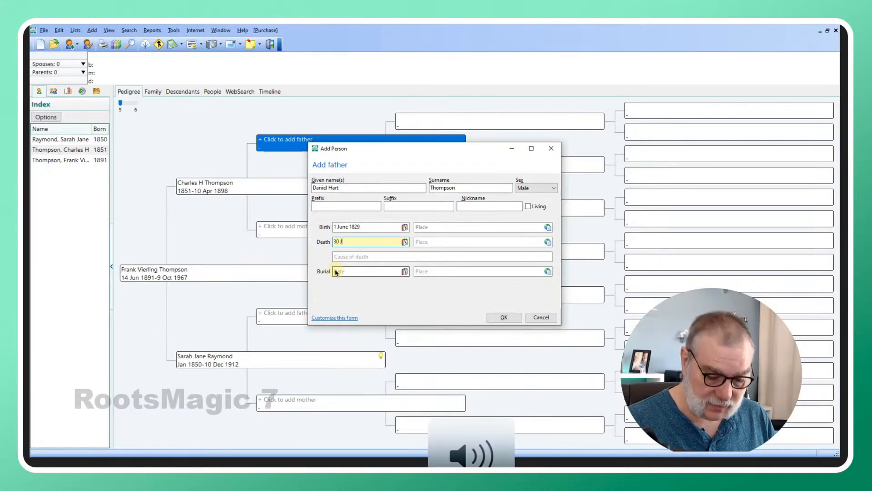
text(july)
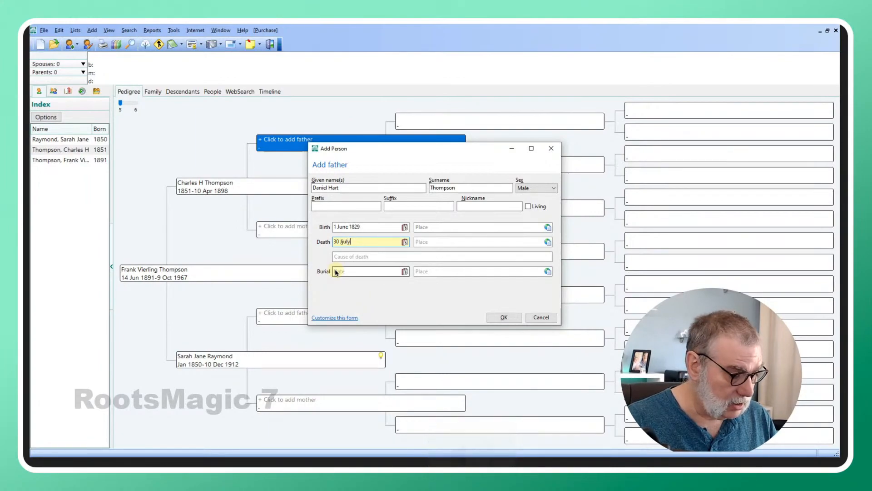
text( 1893)
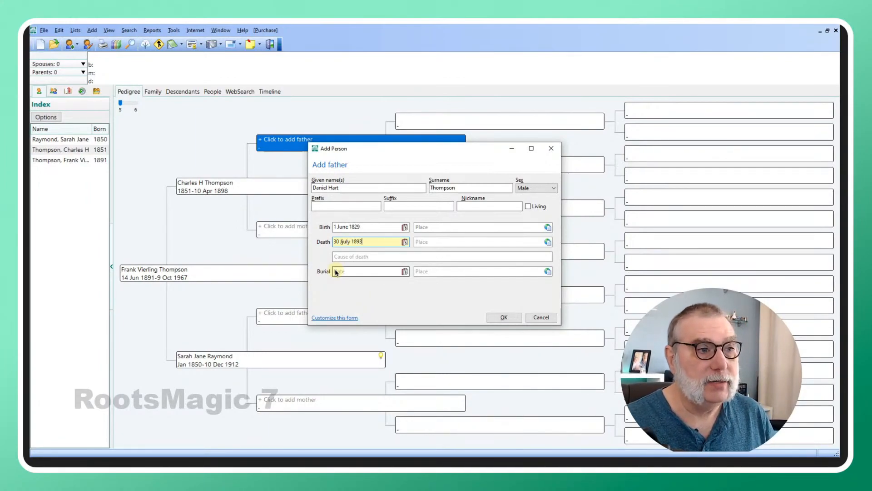
key(Tab)
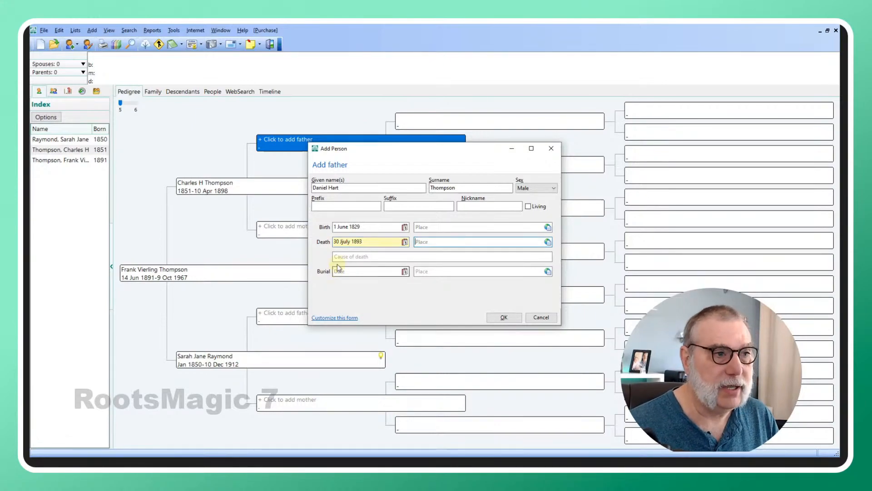
Correct the spelling of July in the paternal grandfather's death date, then save him without places and close his record.
click(363, 242)
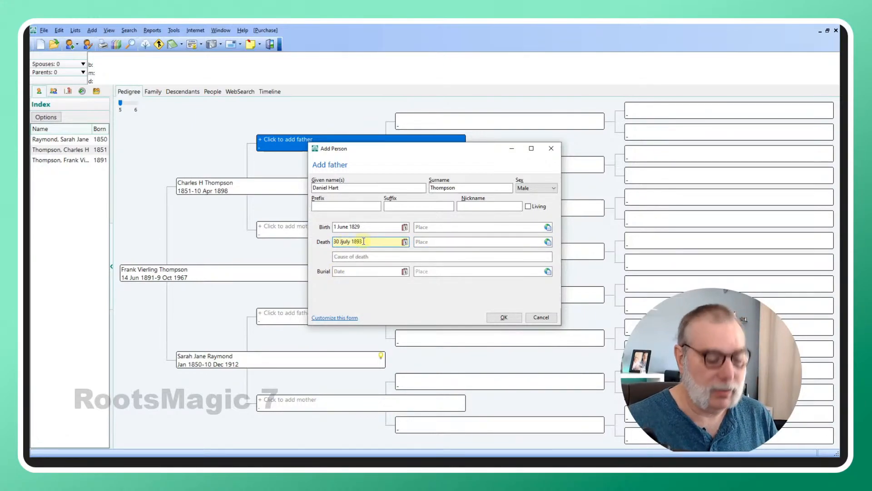
key(Left)
key(Left)
key(Left)
key(Left)
key(Left)
key(Left)
key(Left)
key(Left)
key(BackSpace)
key(BackSpace)
text(j)
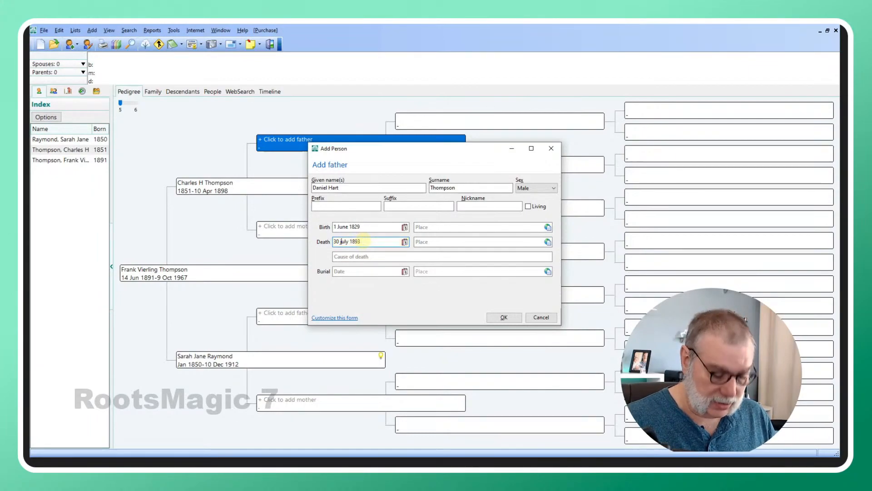
key(Tab)
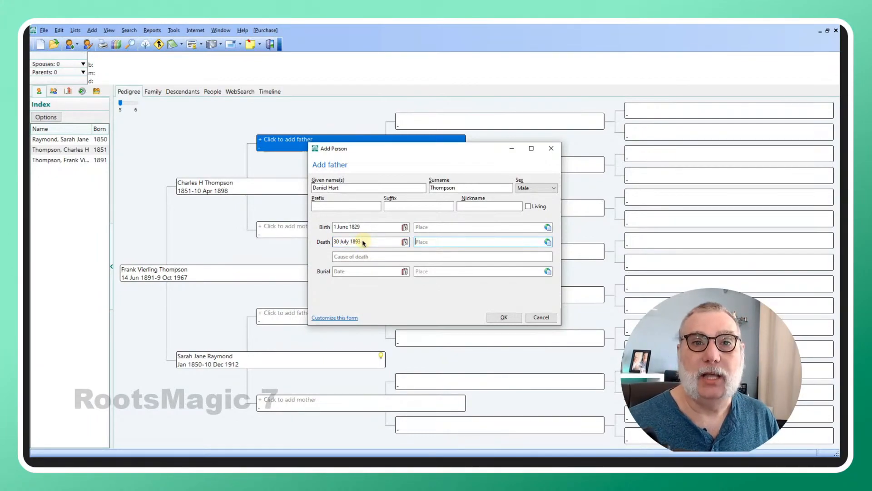
click(504, 317)
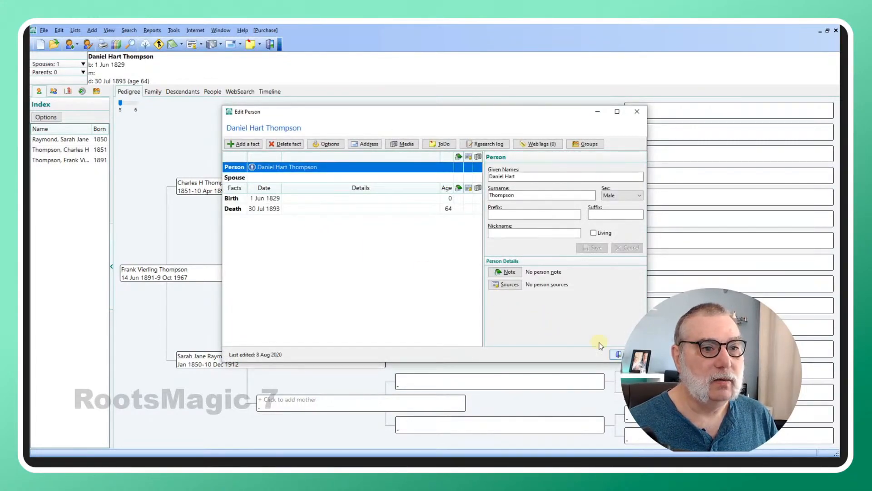
click(617, 354)
Start a new record for the paternal grandmother as the father's mother and enter her given names and maiden surname.
click(309, 228)
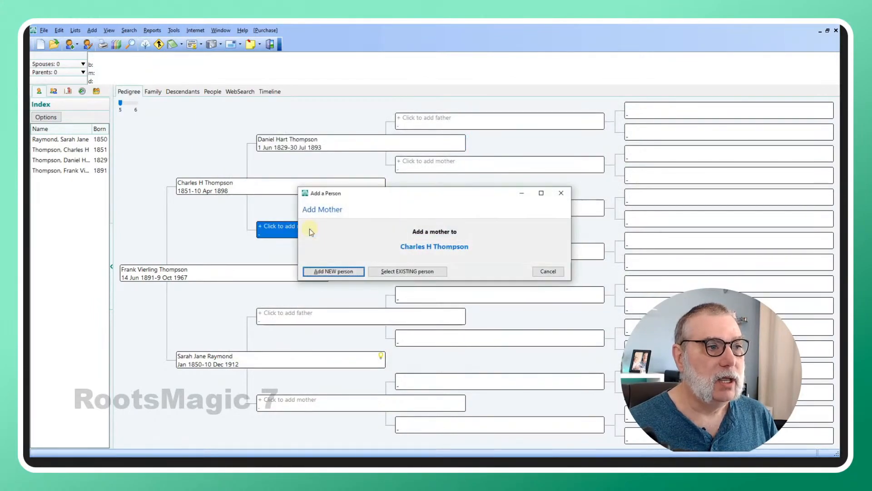
click(320, 271)
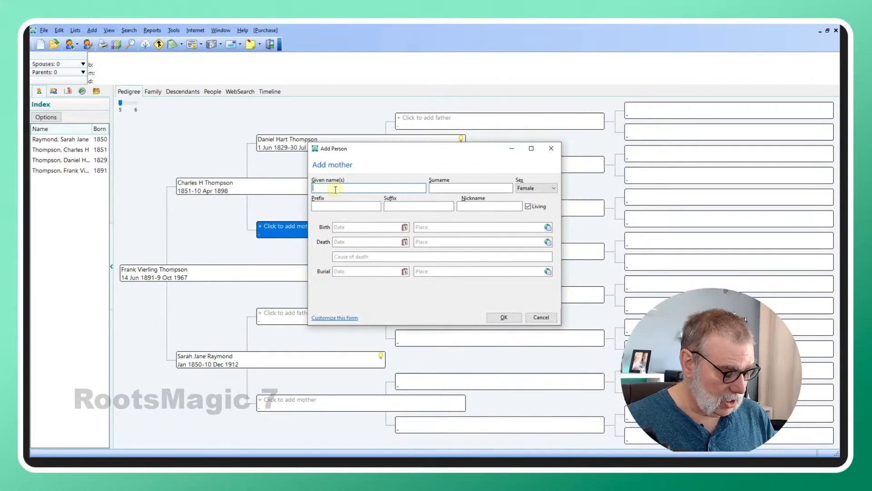
text(Abiga)
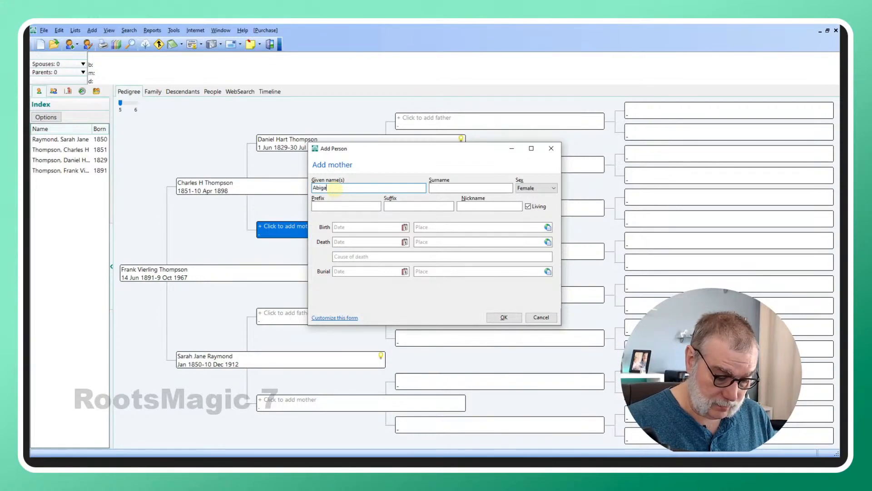
text(il B)
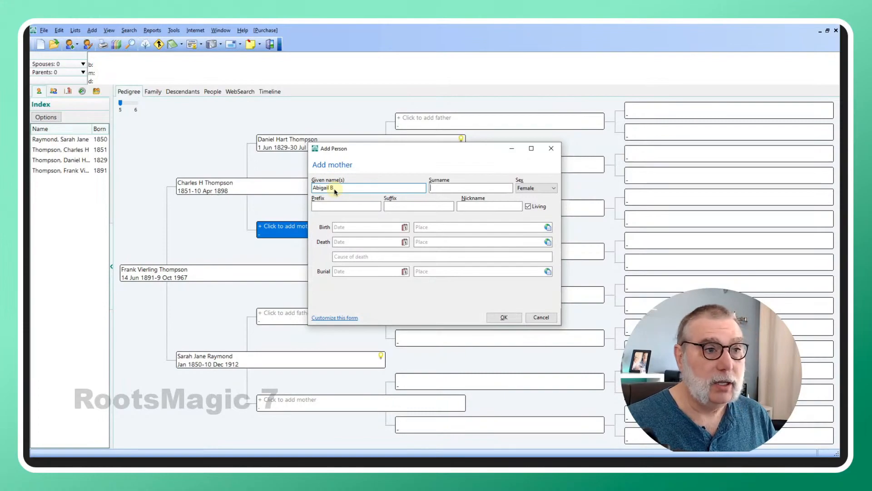
key(Tab)
text(C)
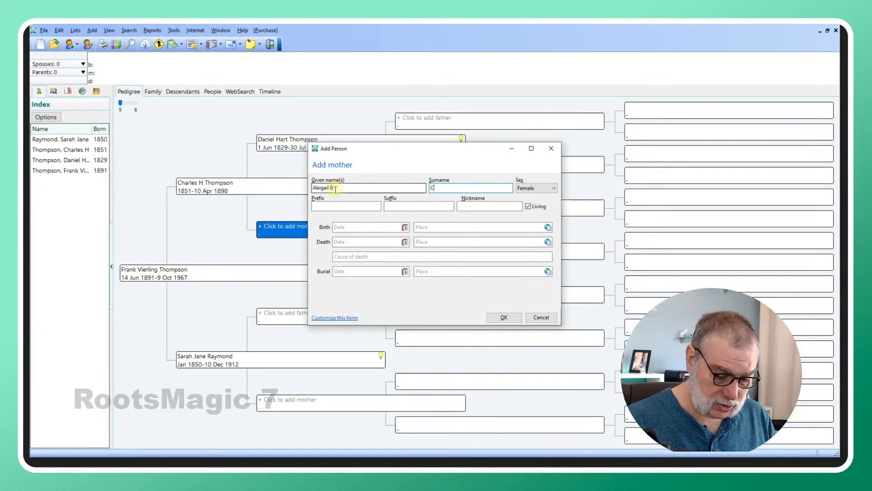
text(oat)
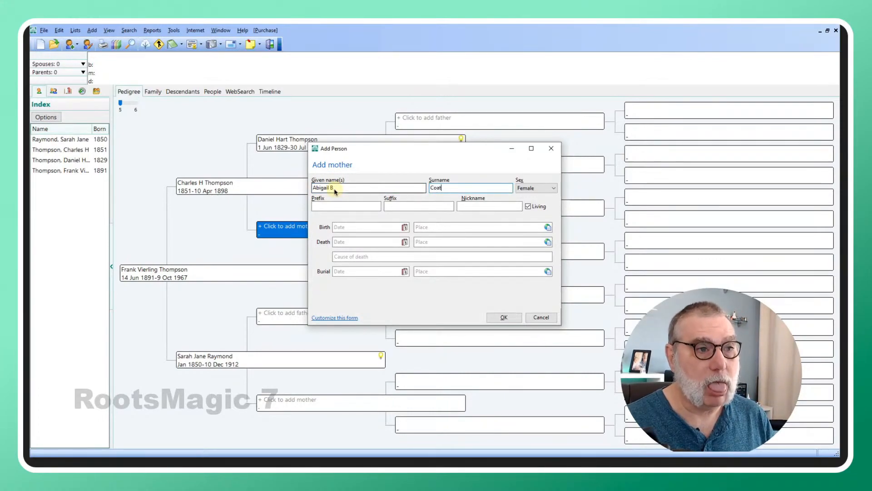
text(es)
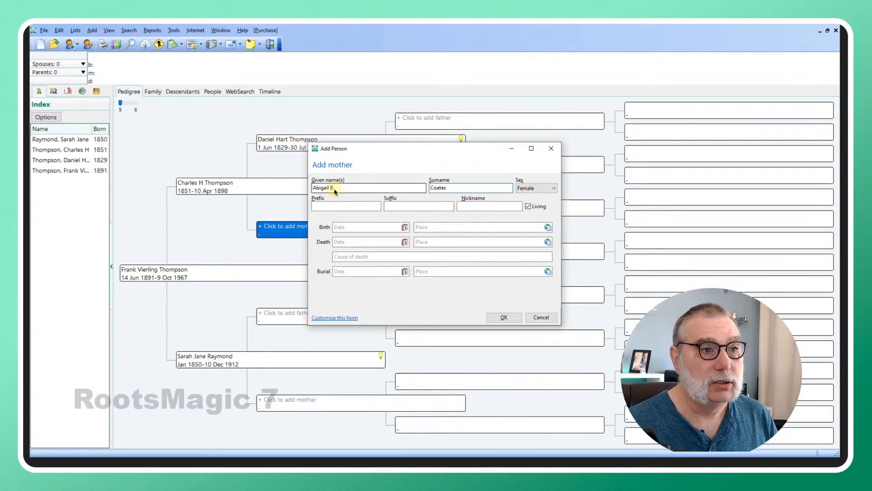
Keep the grandmother's sex as Female, leave prefix, suffix and nickname blank, and mark her as not living.
key(Tab)
key(Tab)
key(Tab)
key(Tab)
key(Tab)
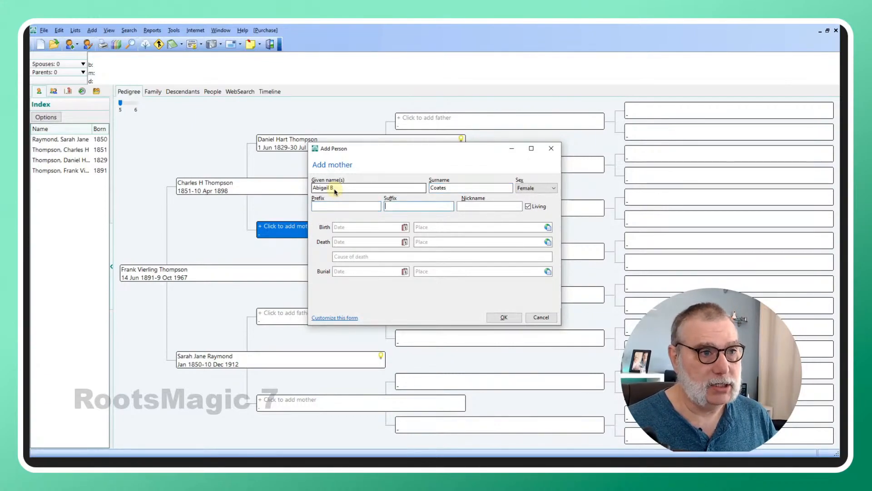
key(space)
key(Tab)
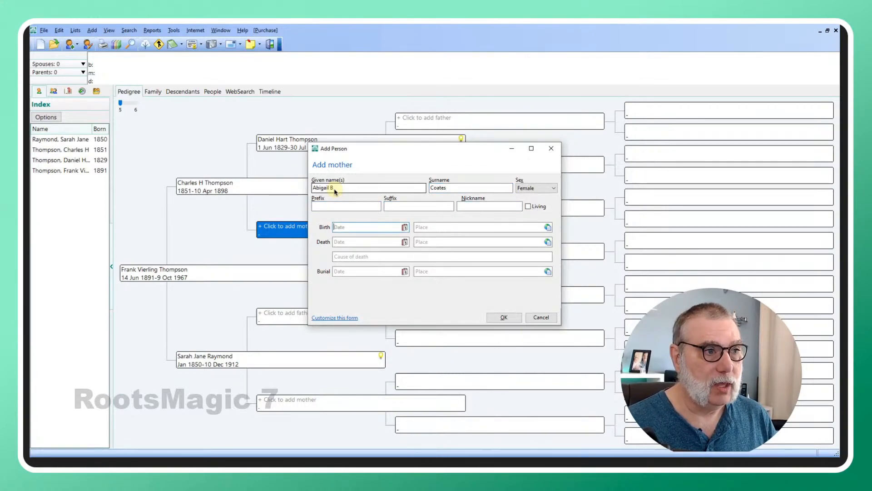
Enter the grandmother's birth year and the death date 9 Nov 1856 without places, and save her as a new person.
text(1829)
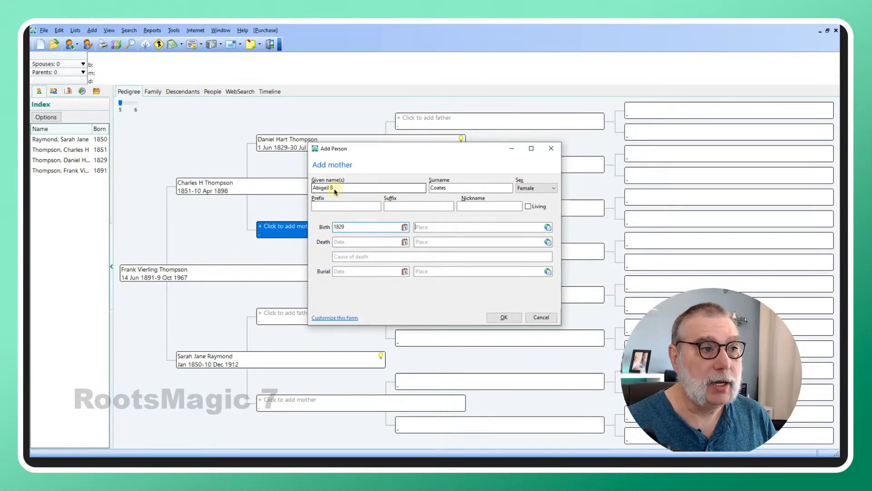
key(Tab)
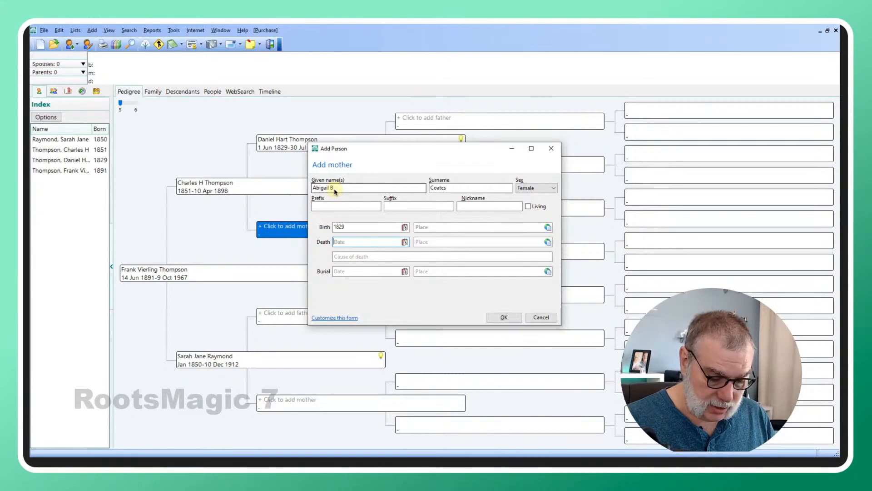
text(9 no)
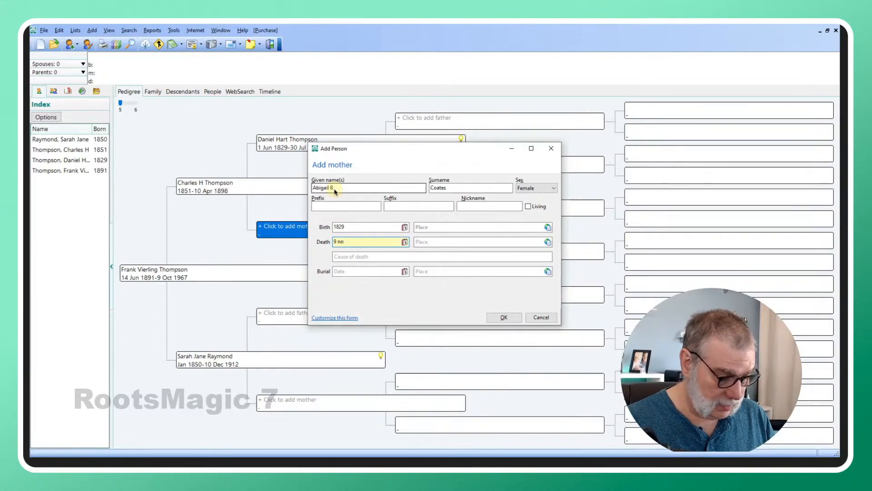
text(v 1856)
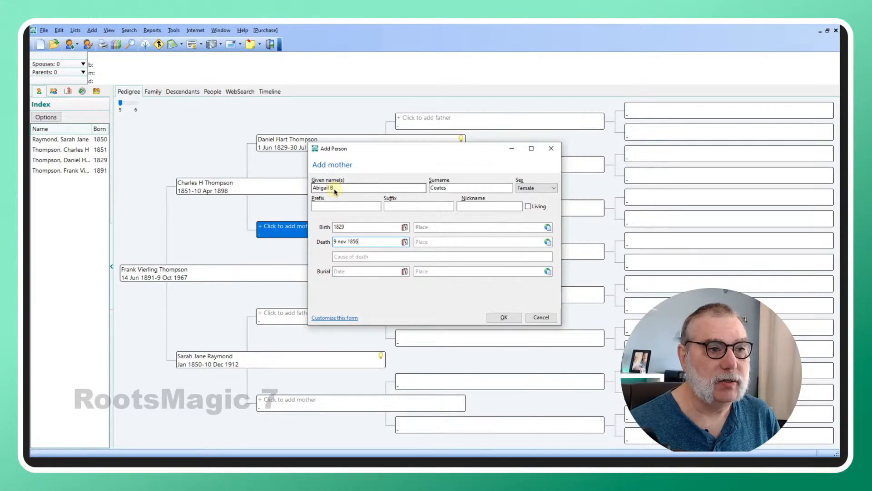
key(Tab)
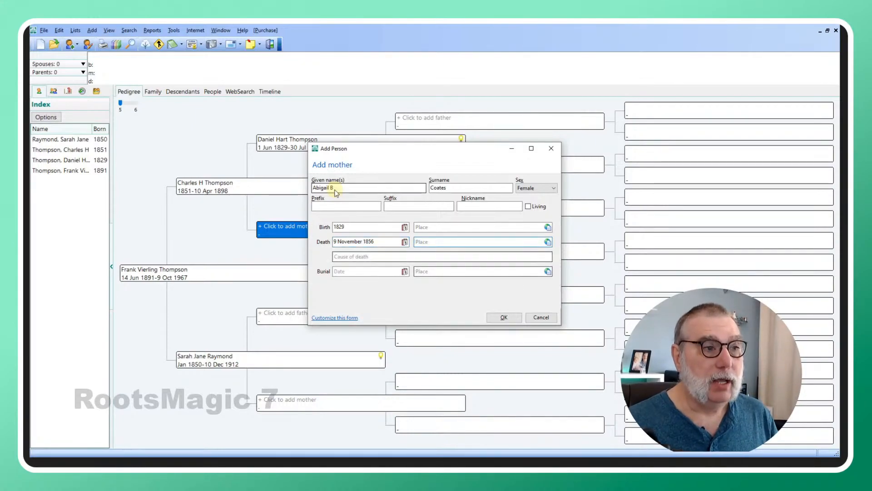
click(504, 318)
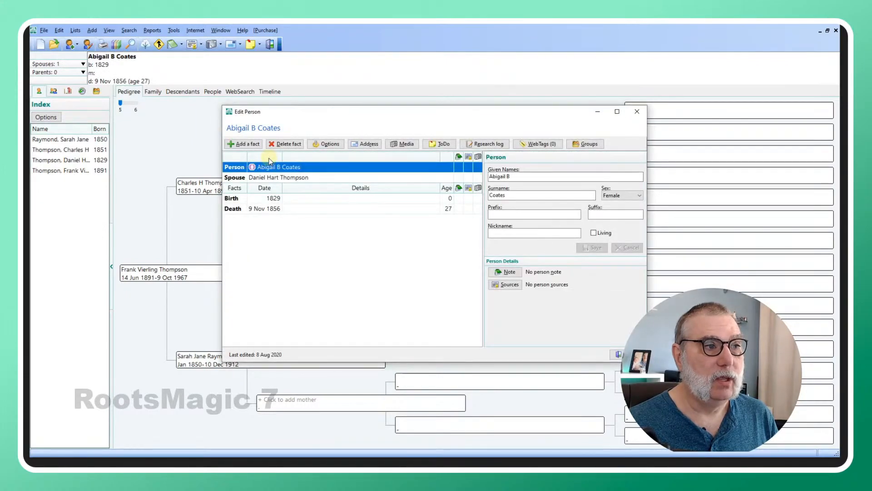
Add a Marriage fact to the paternal grandmother's record, attached to her existing spouse.
click(244, 144)
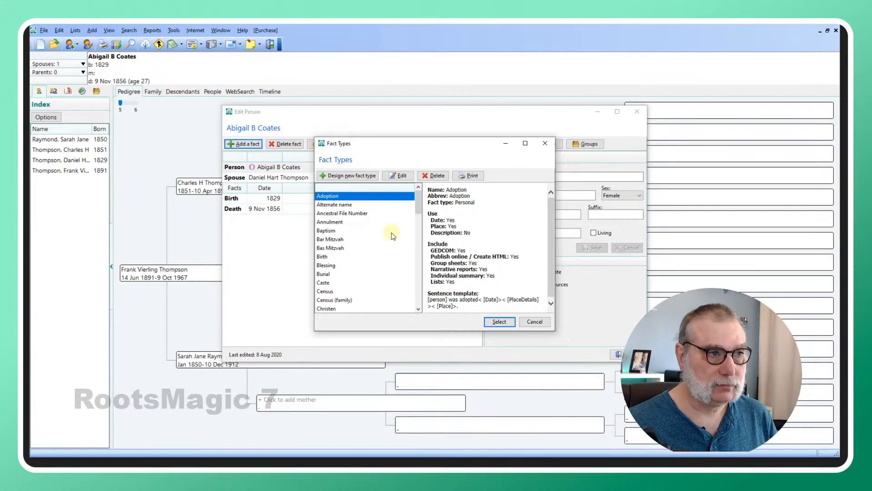
text(mar)
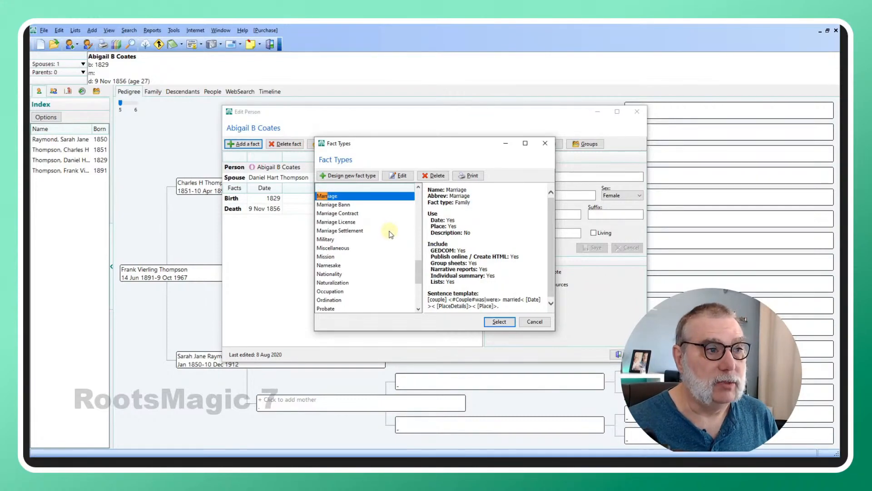
click(499, 322)
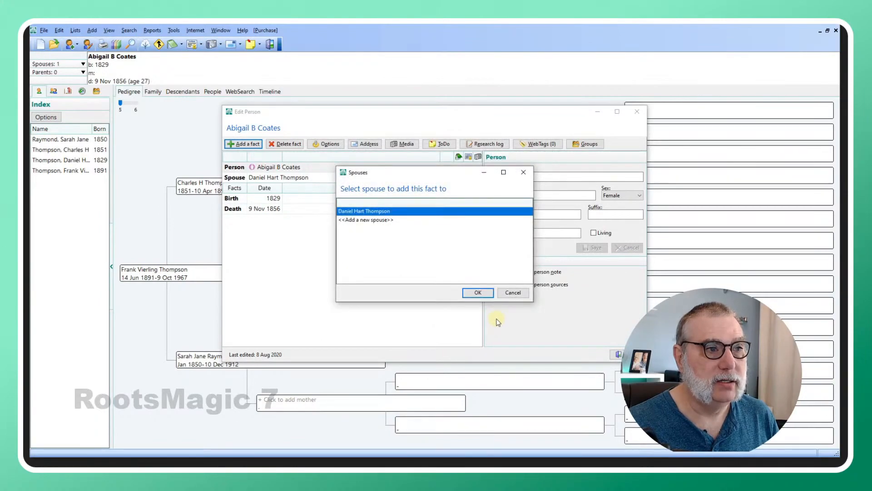
click(478, 292)
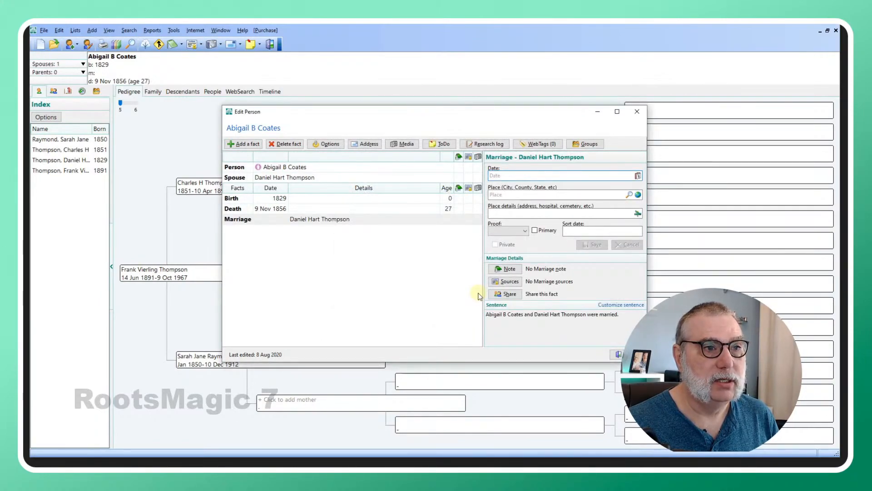
Set the marriage date to 10 Oct 1846 and close the paternal grandmother's record.
click(495, 175)
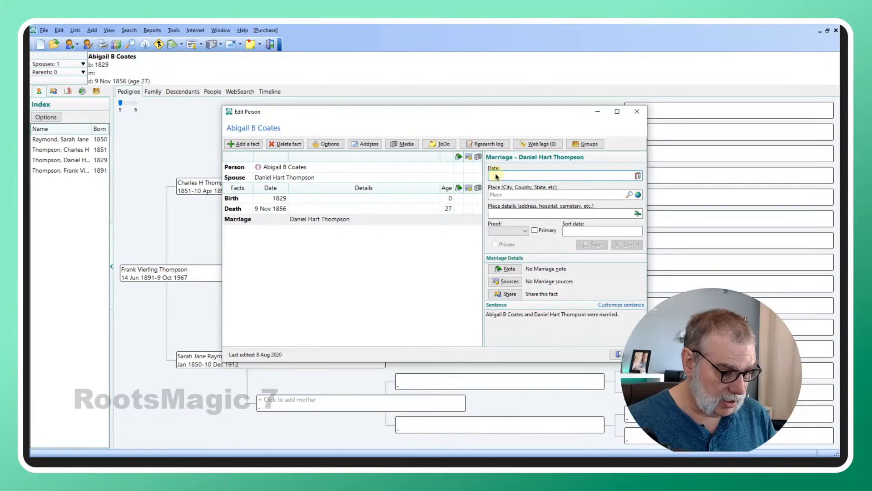
text(10 oct)
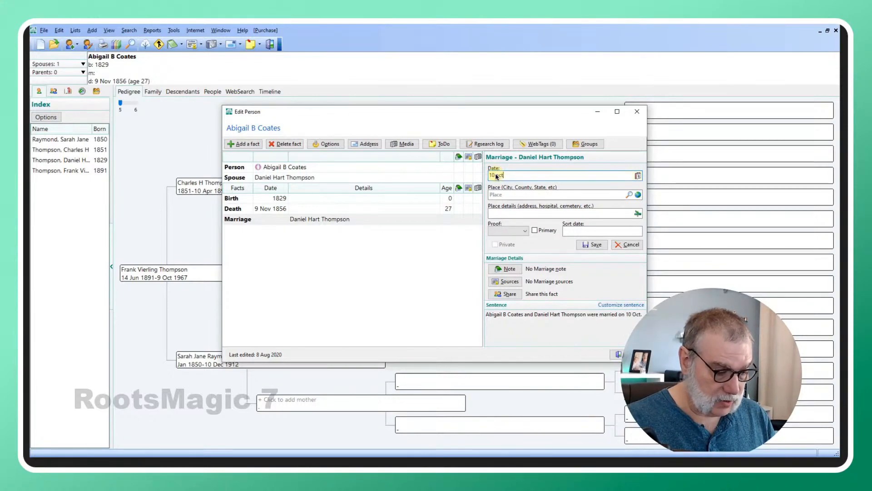
text( 1846)
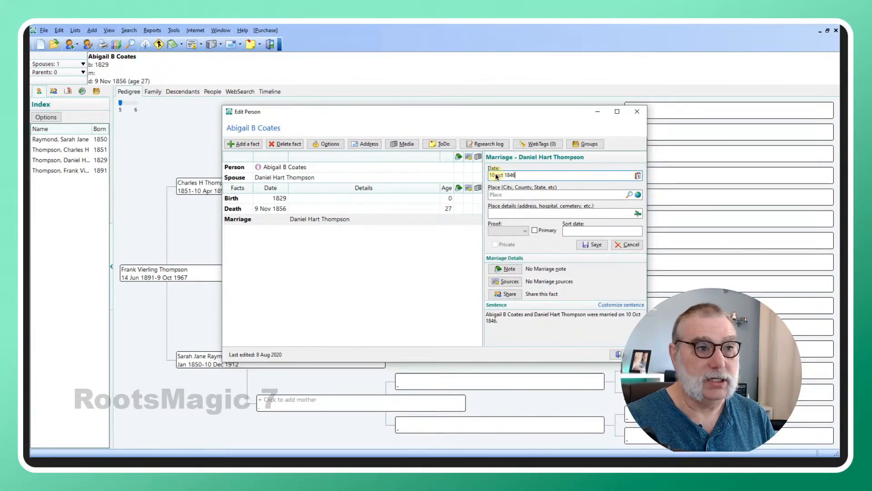
click(617, 354)
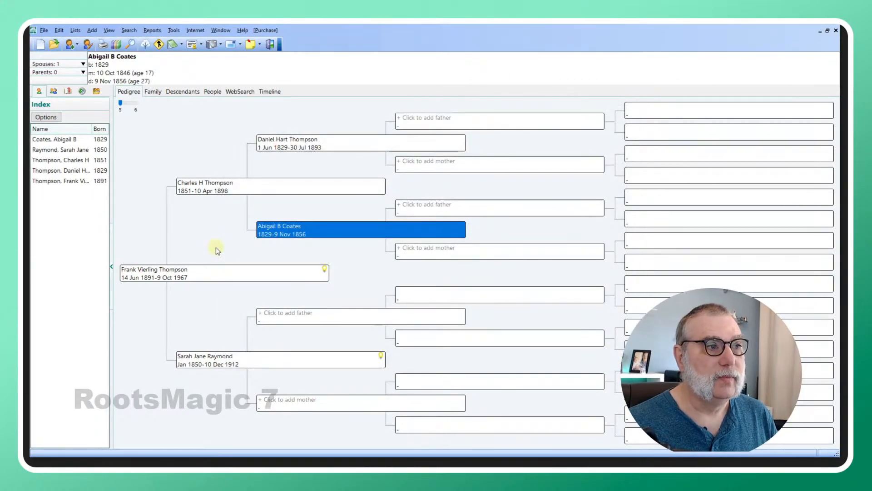
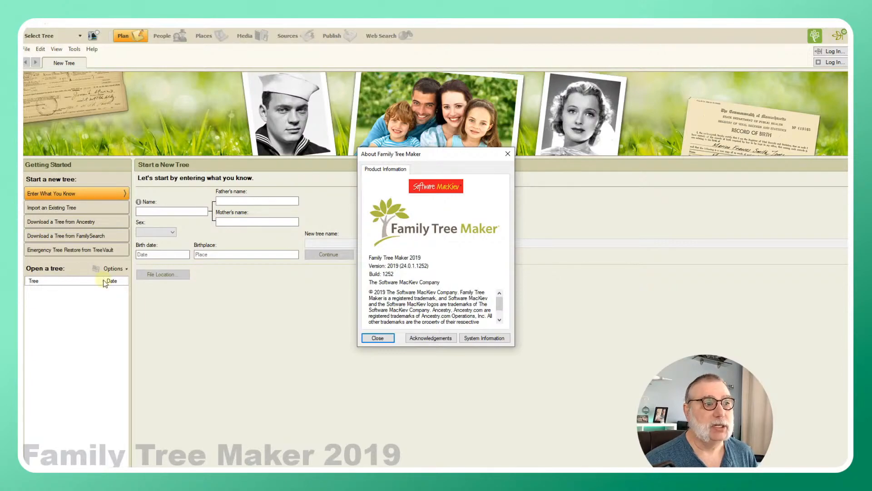
Switch to Family Tree Maker 2019, dismiss its product information, and enter the first person's given names and surname for a new tree.
click(381, 338)
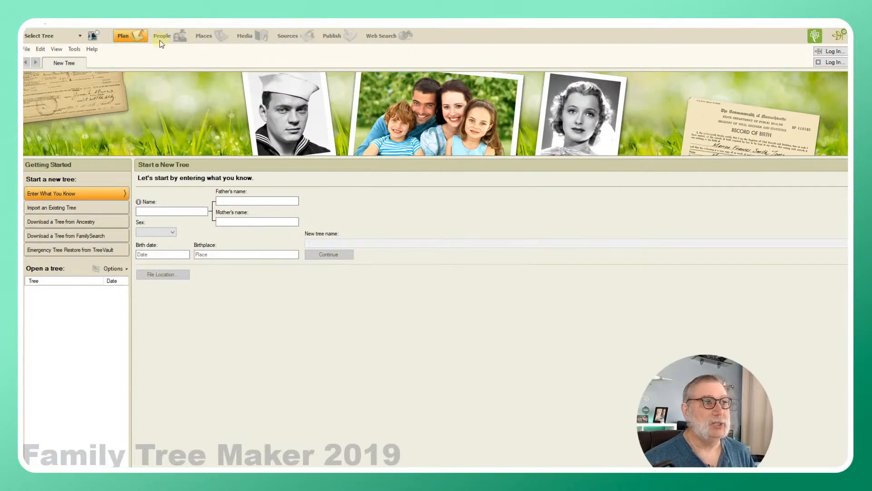
click(169, 212)
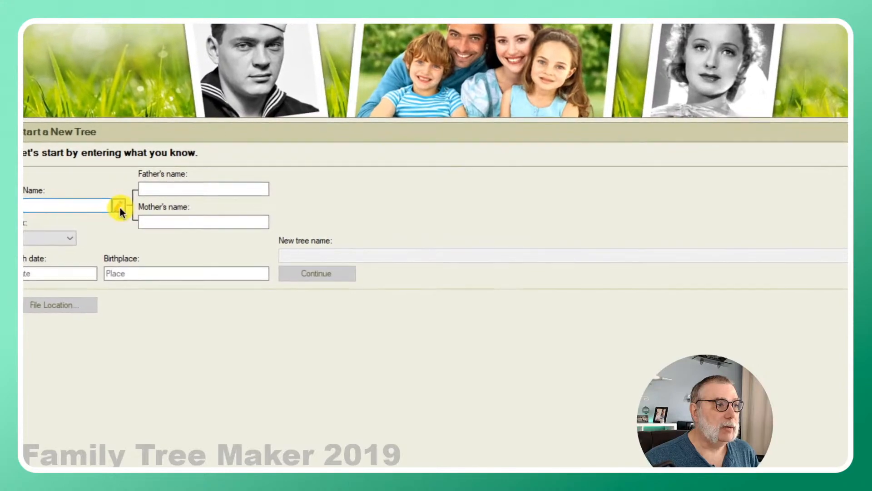
click(143, 209)
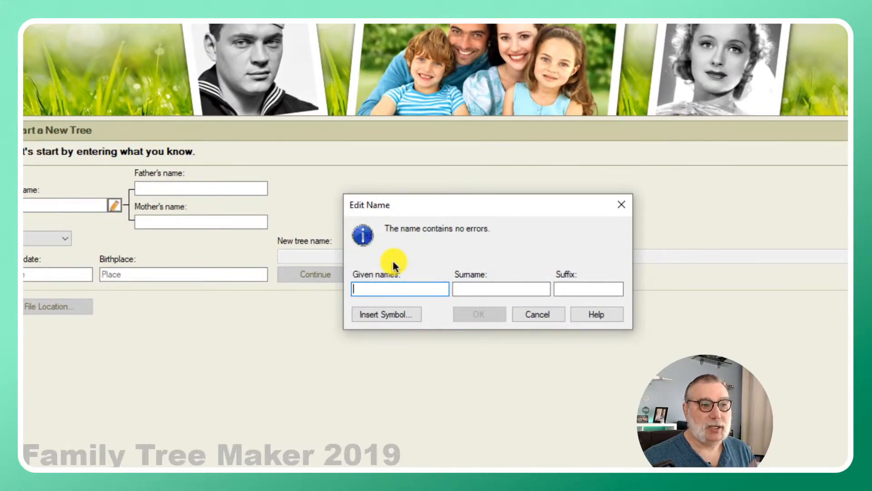
text(Frank)
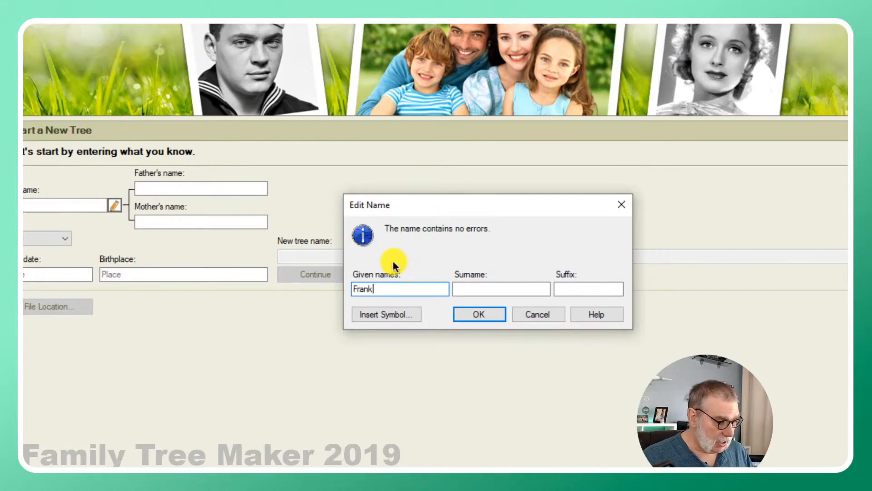
text( Vierling)
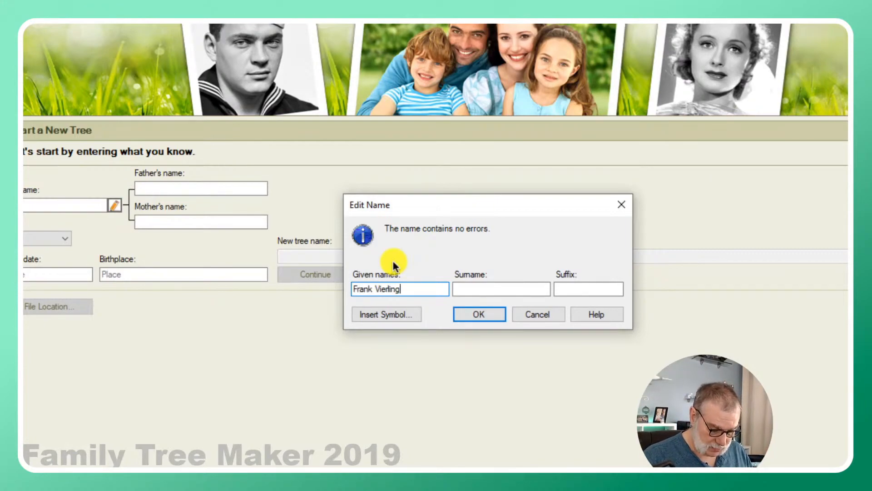
key(Tab)
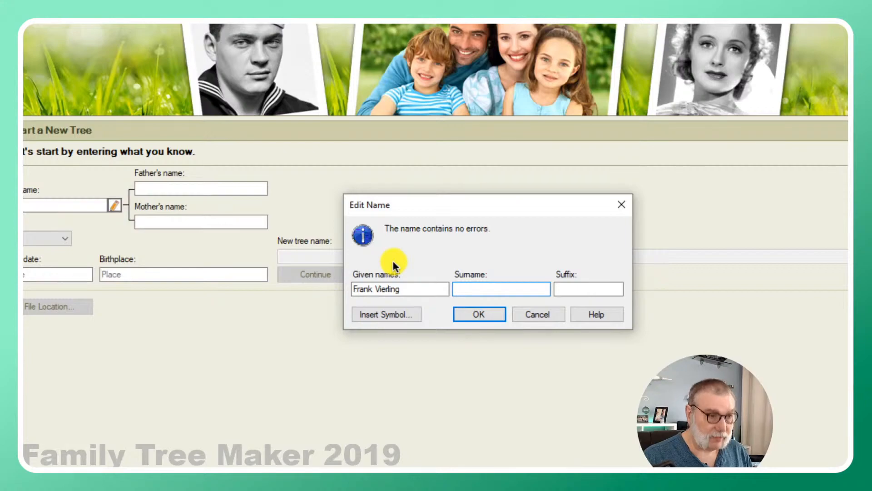
text(Thompson)
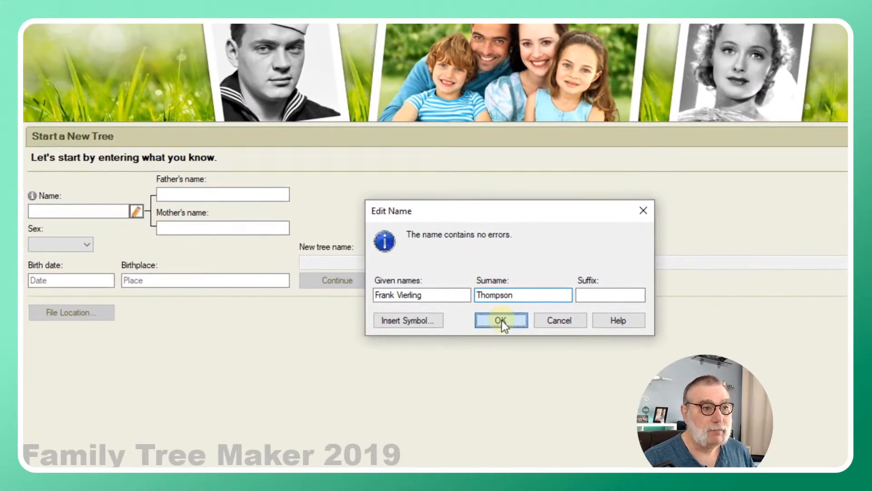
click(479, 313)
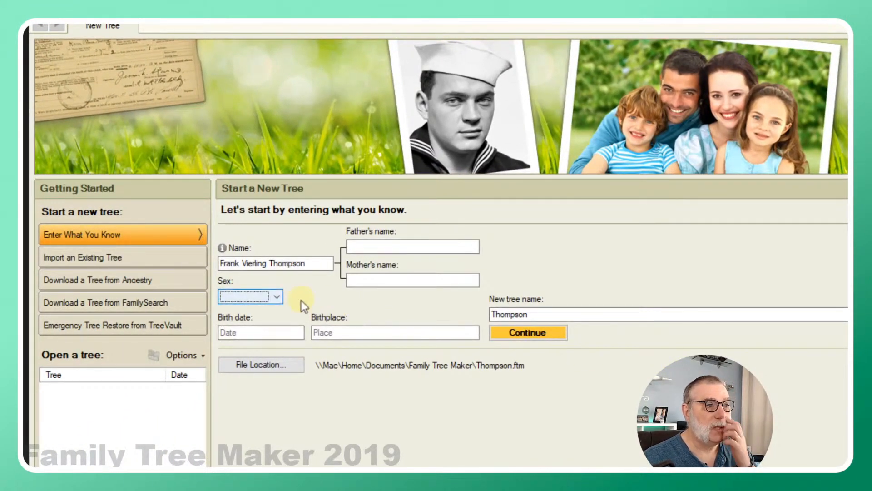
Set the first person's sex to Male with his birth date, and create the tree with automatic Ancestry search disabled.
click(278, 296)
click(259, 306)
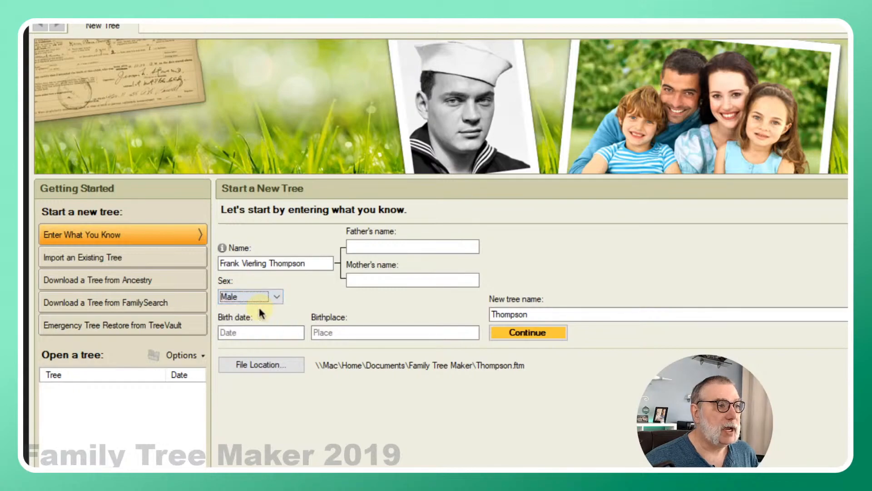
click(263, 328)
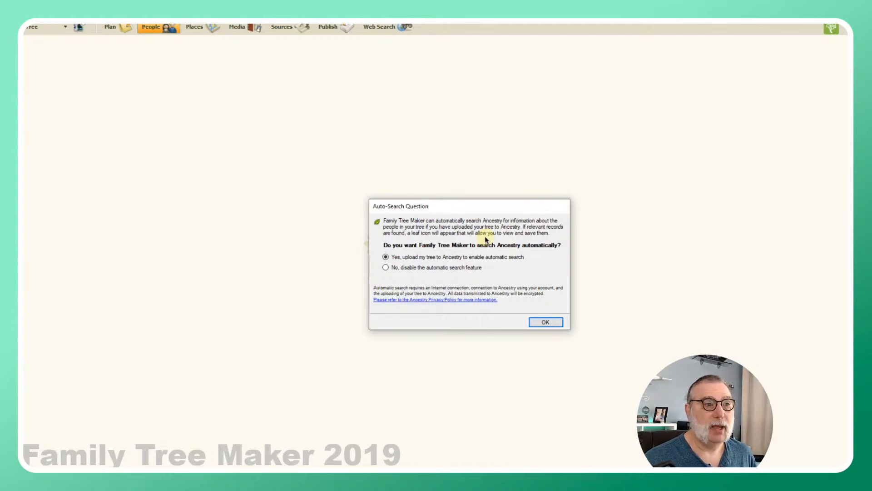
click(400, 268)
click(540, 322)
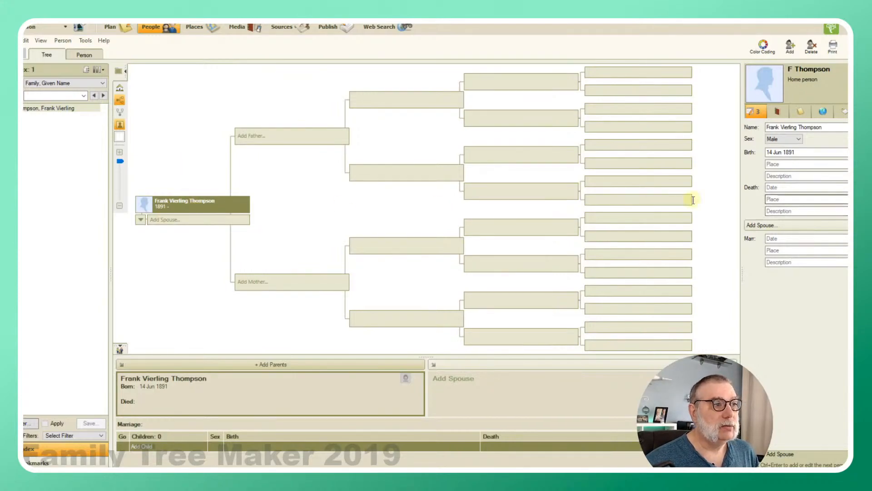
Set the home person's death date to 9 Oct 1967.
click(779, 187)
click(779, 187)
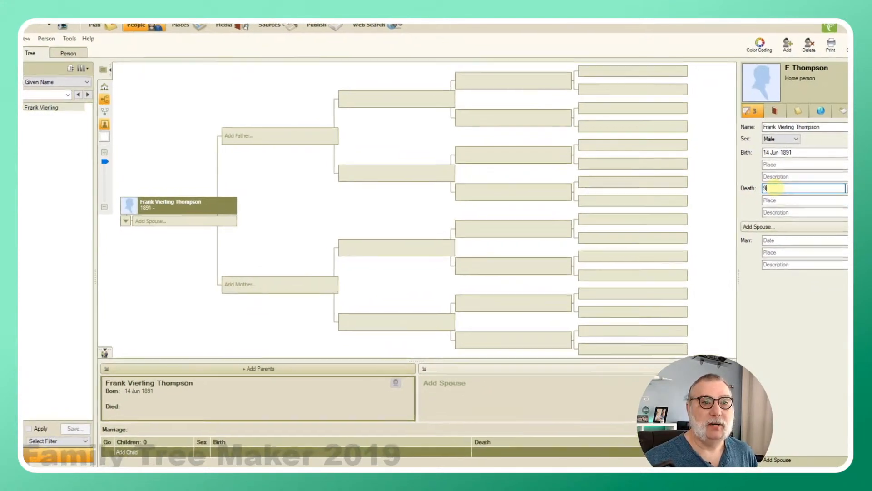
text(967)
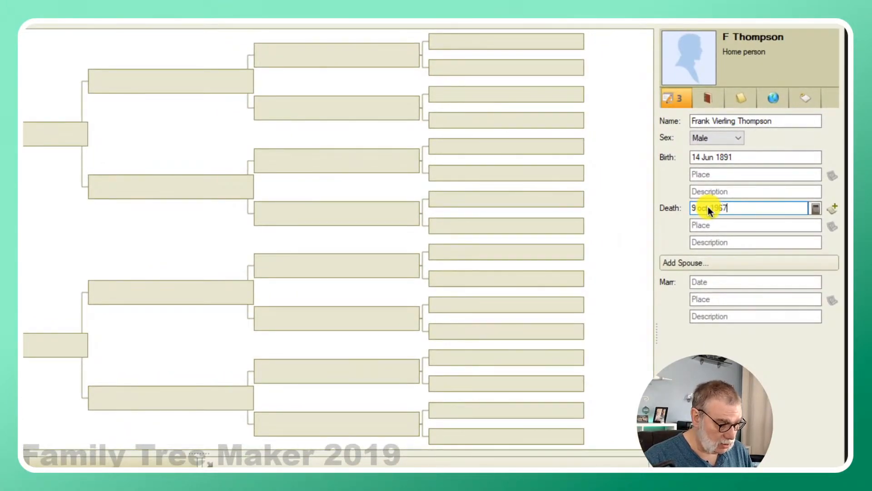
key(Tab)
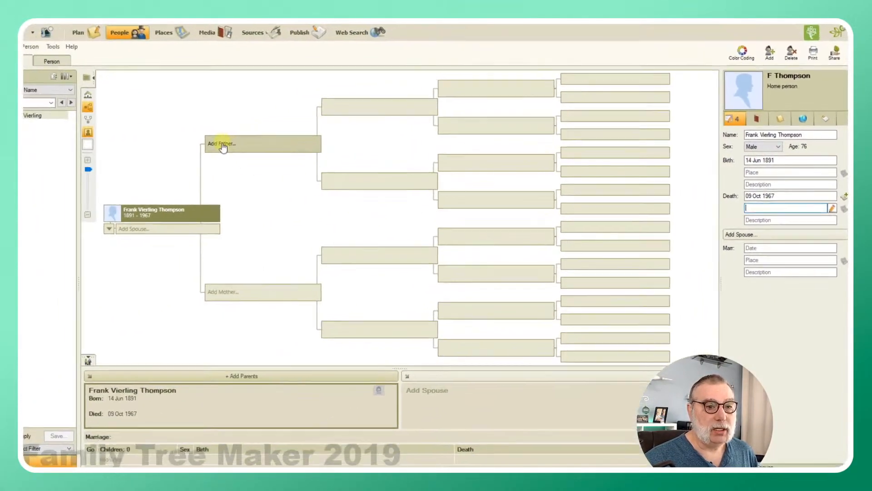
Add the home person's father by full name, keeping the sex as Male, and select him in the tree.
click(223, 144)
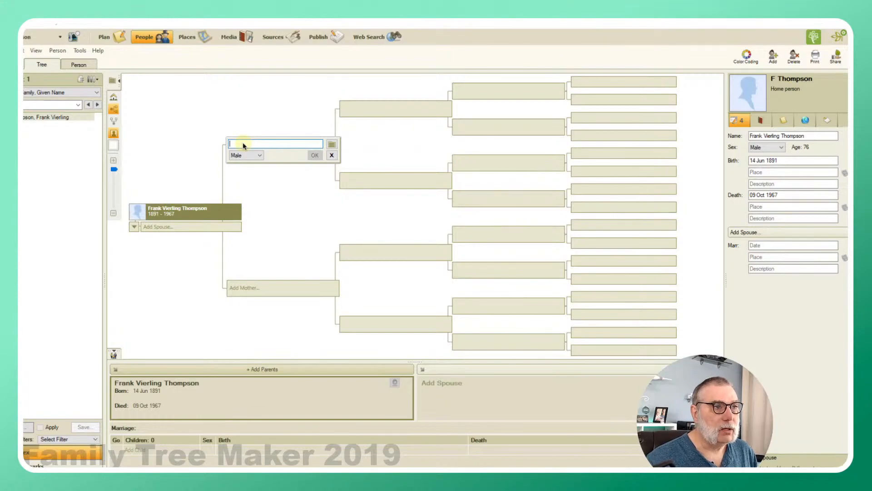
text(Char)
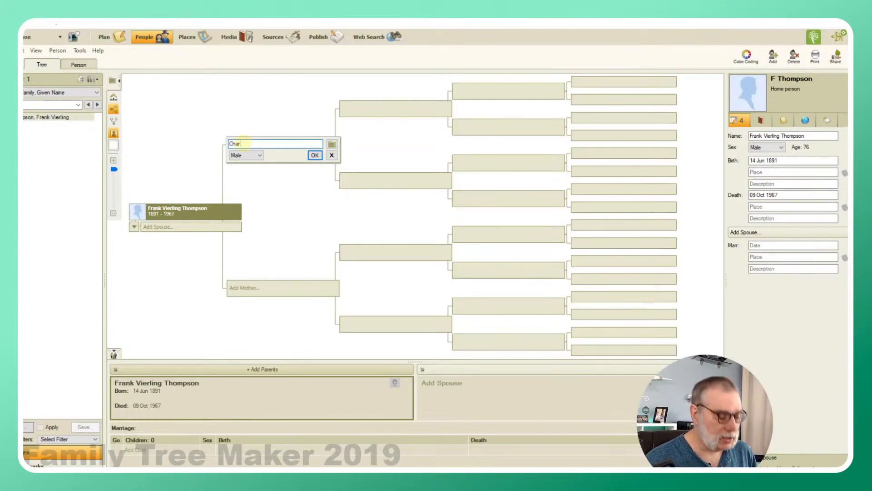
text(les H)
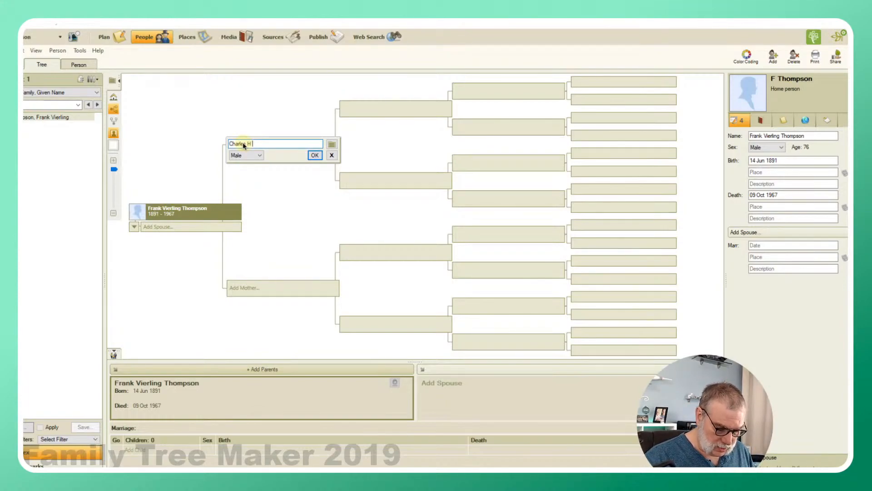
text( T)
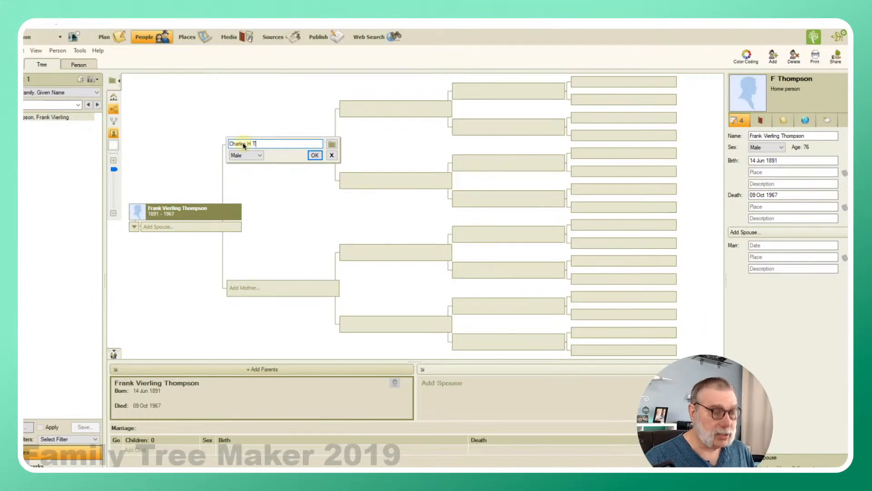
text(hompson)
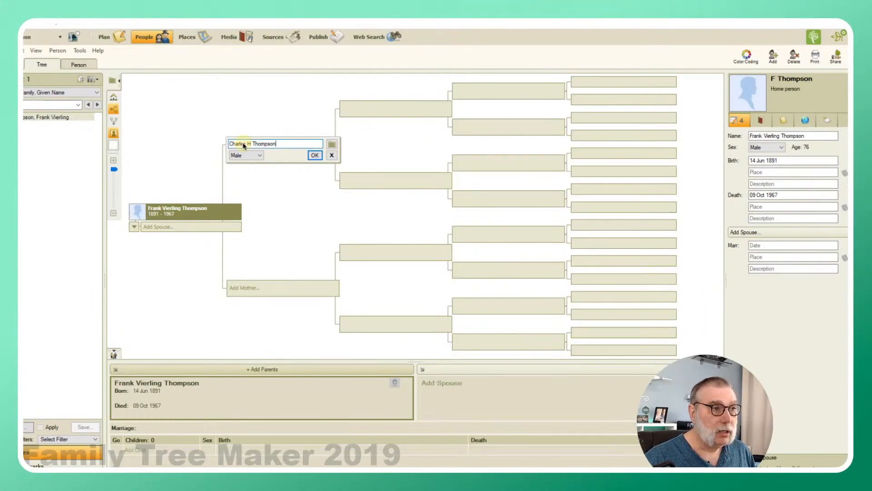
key(Return)
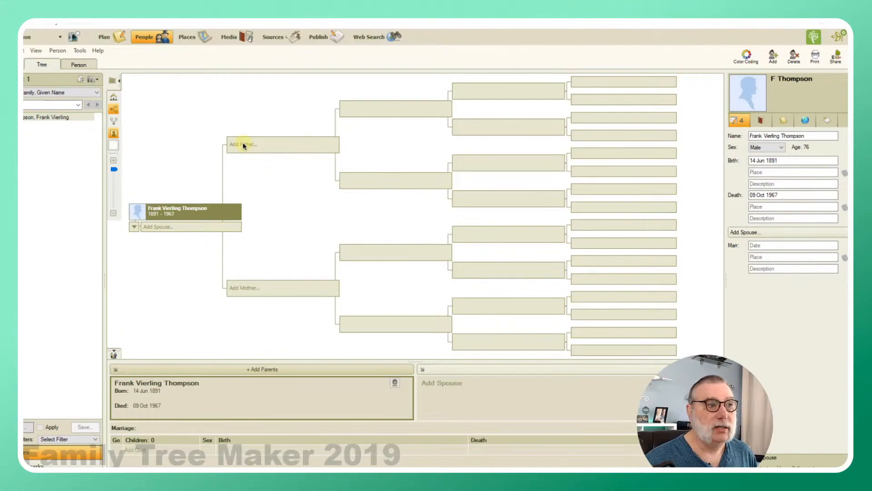
click(243, 145)
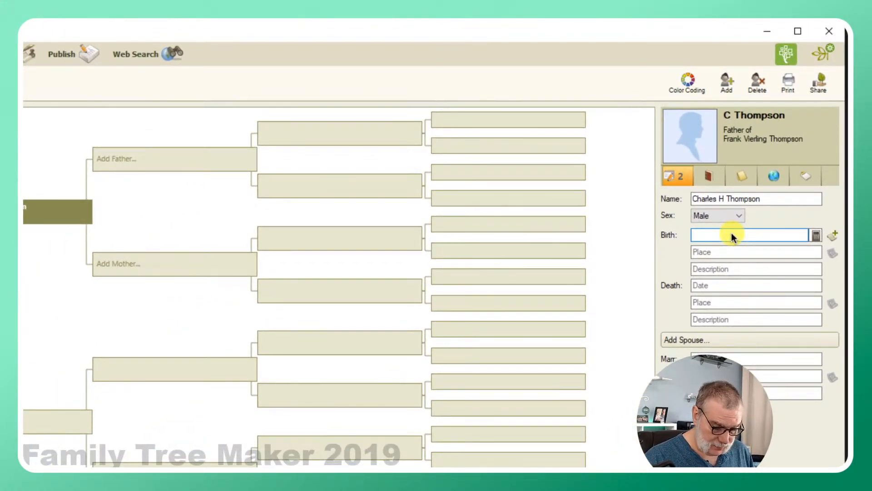
text(4/)
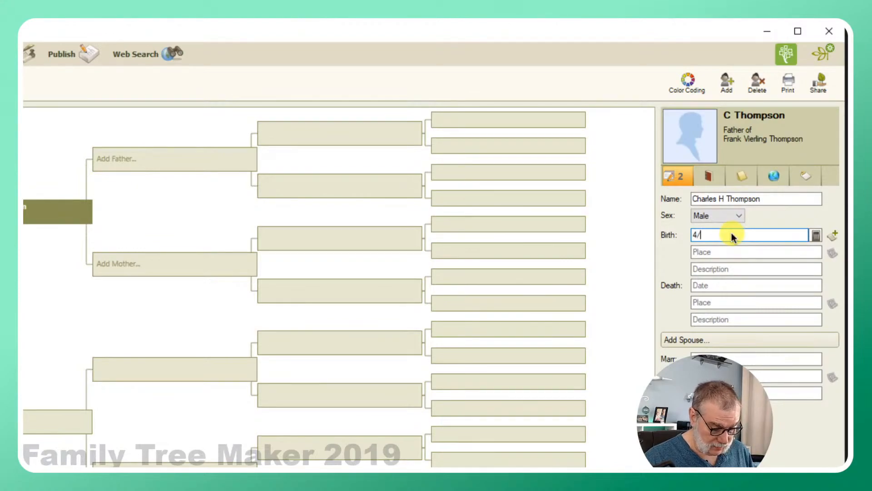
text(1)
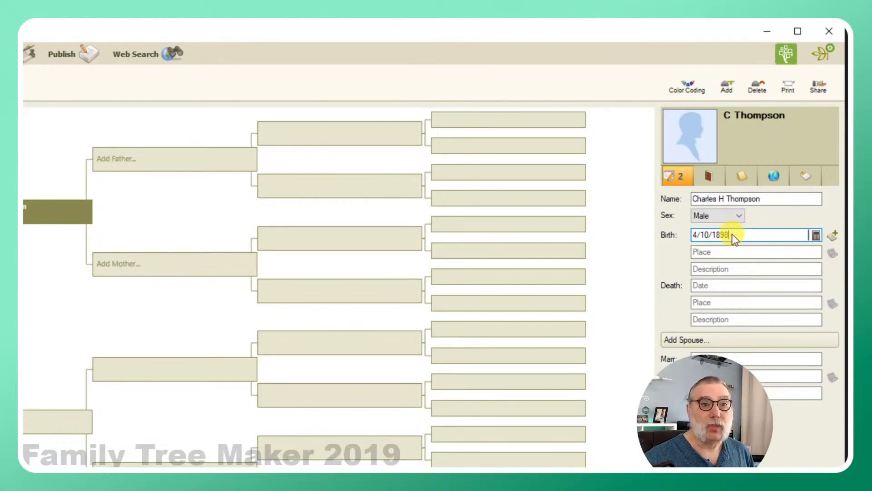
text(0/1898)
key(Tab)
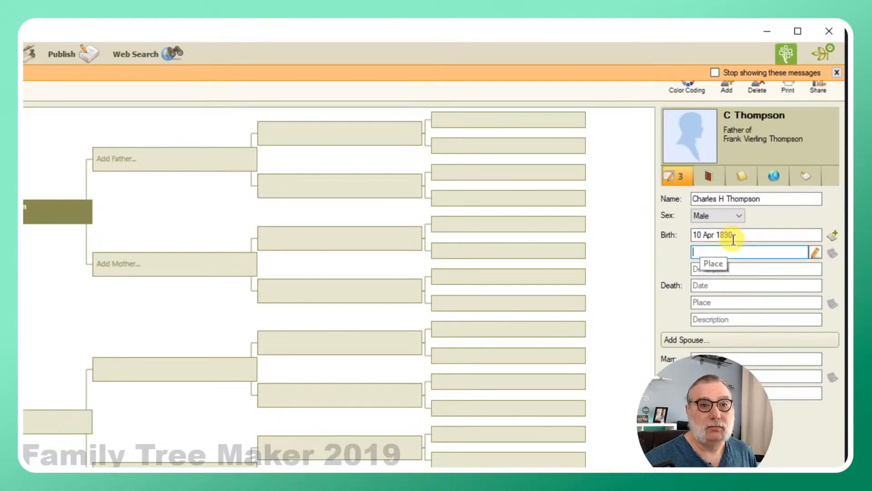
Set the father's death date to 10 Apr 1898 and replace his birth date with only his birth year.
click(733, 286)
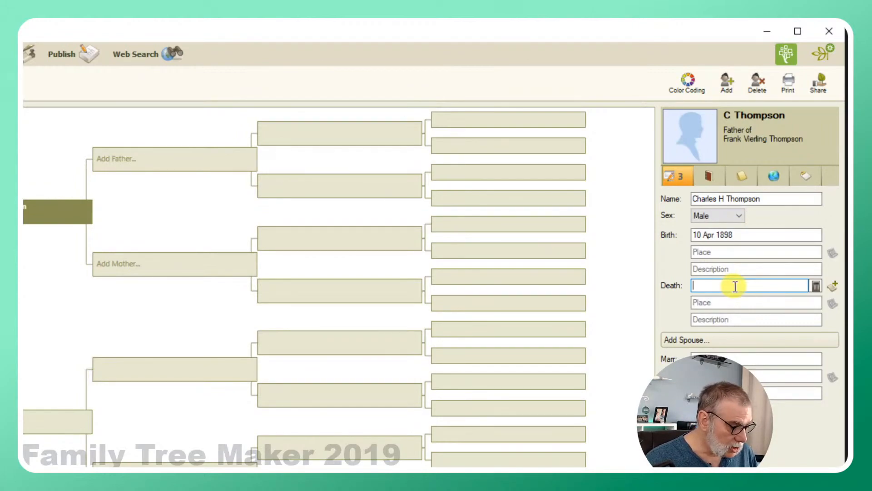
text(10)
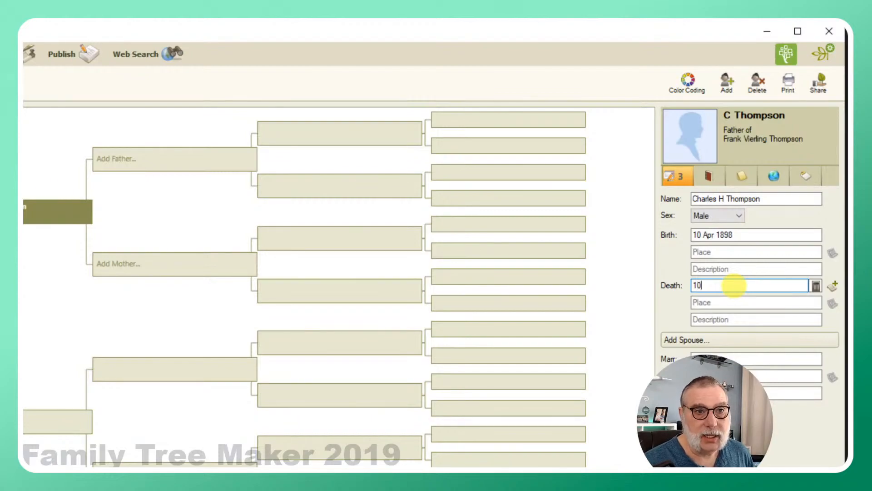
text( apr 18)
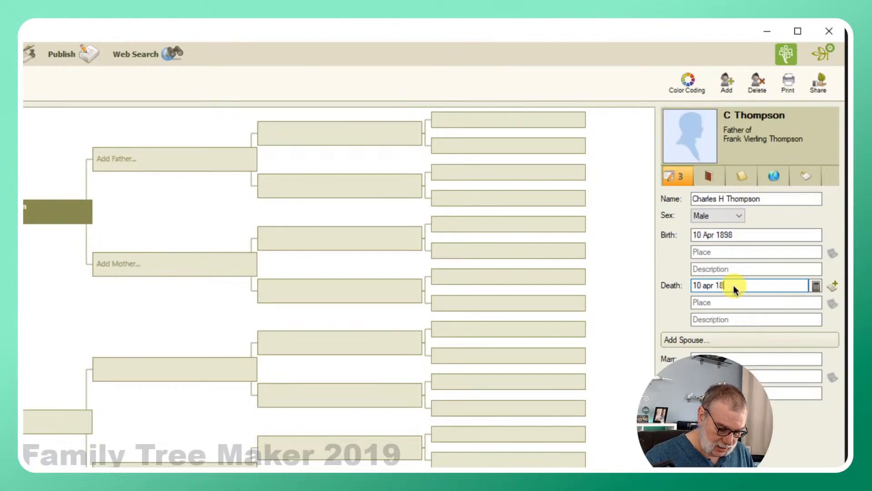
text(98)
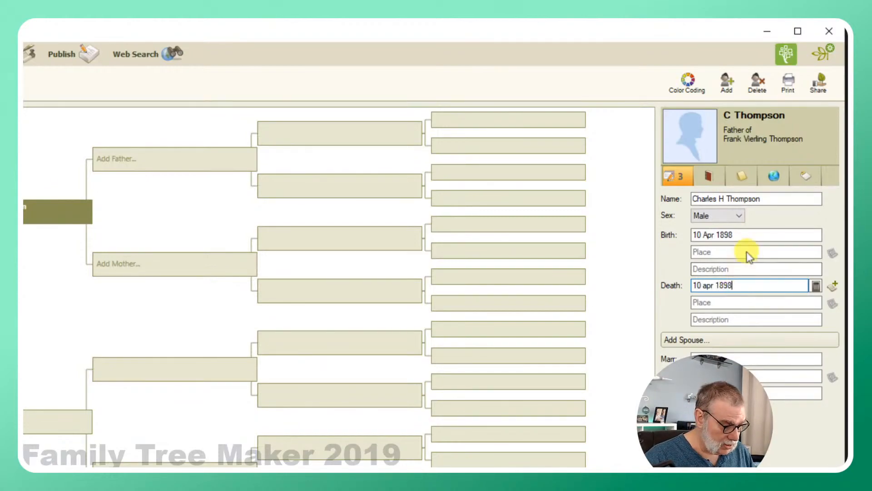
drag(737, 235, 692, 239)
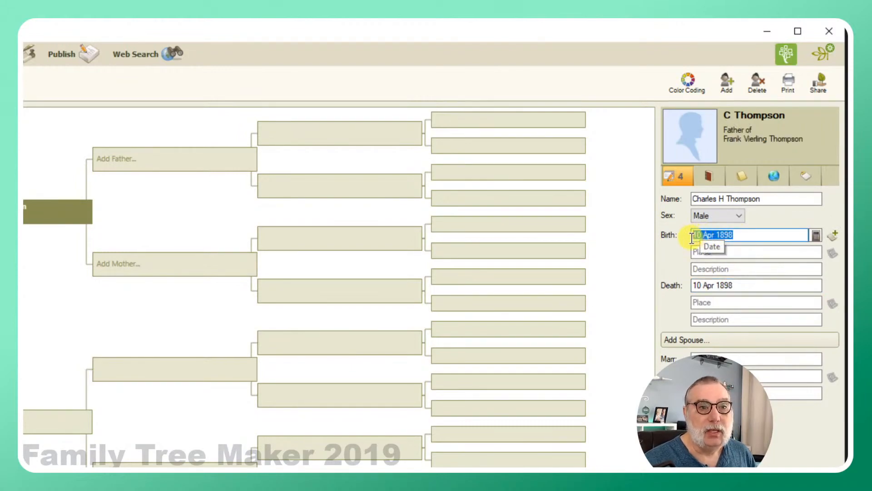
text(1851)
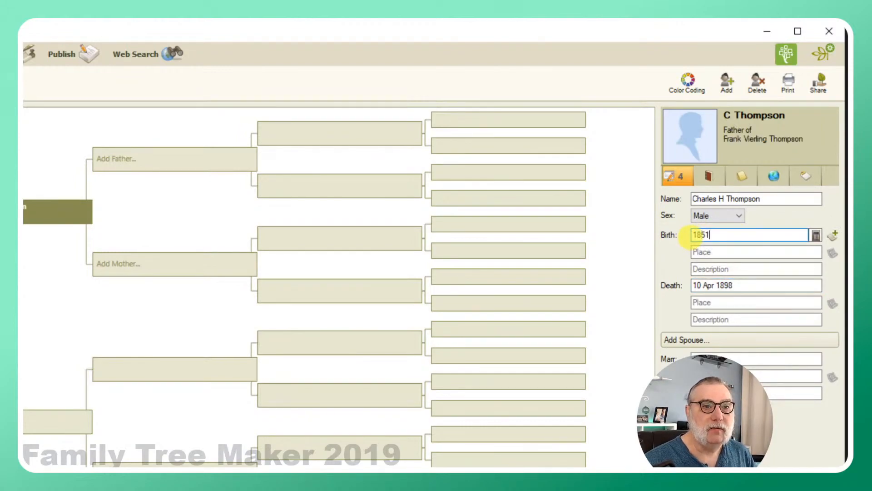
Commit the father's birth year and add the home person's mother by full name, keeping the sex as Female.
click(700, 253)
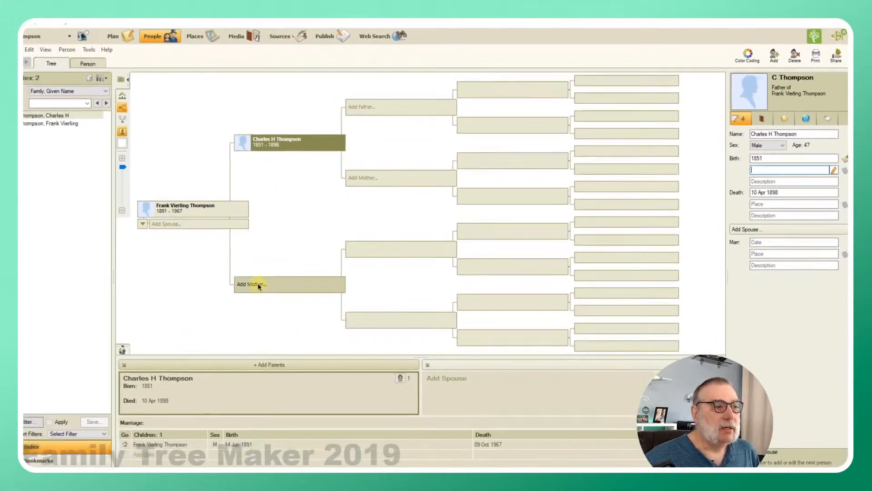
click(267, 281)
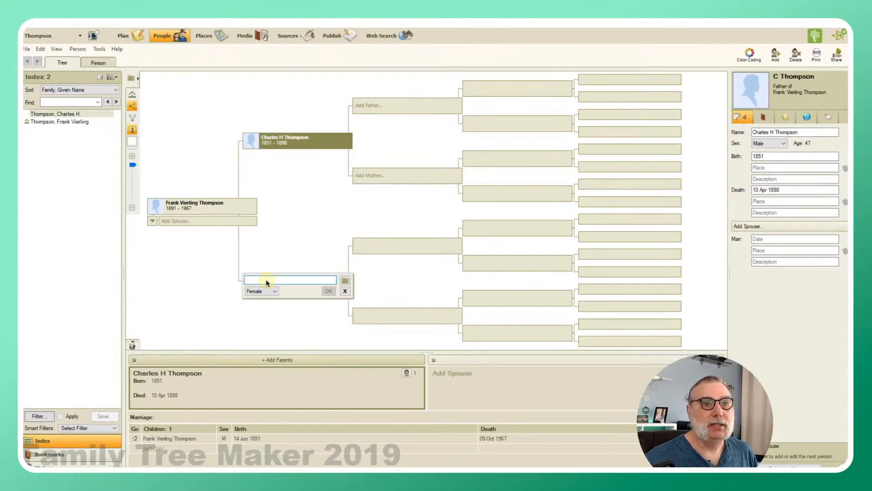
text(Sar)
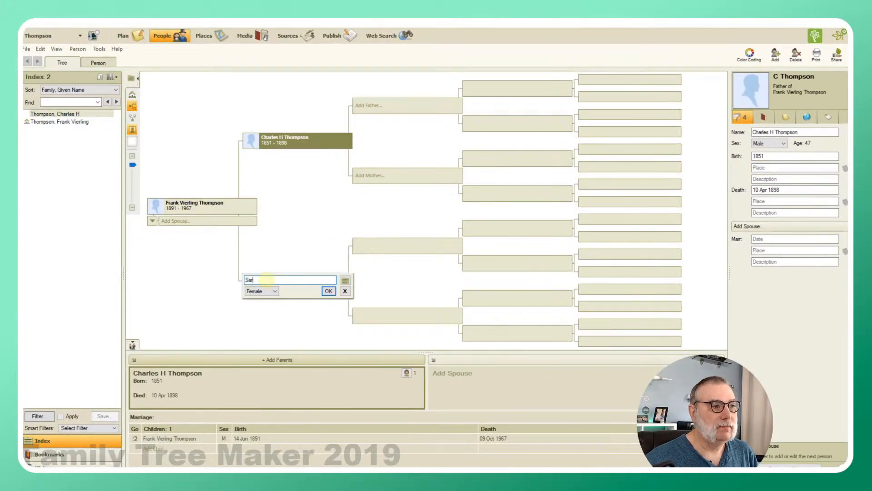
text(ah Jan)
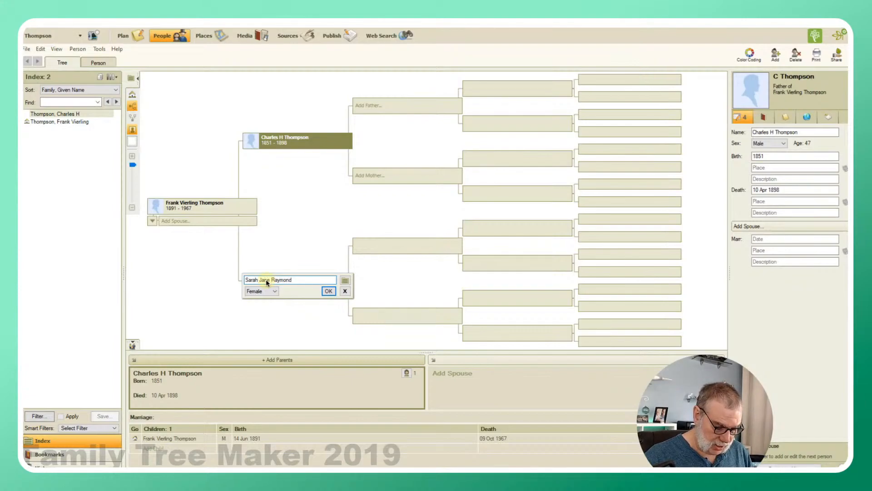
text(e Raymond)
key(Return)
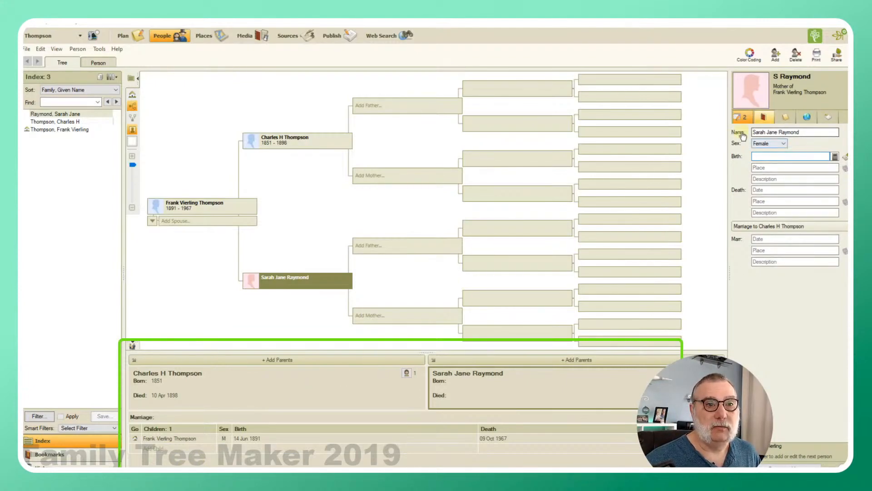
Enter the mother's birth month and year in her facts.
click(763, 117)
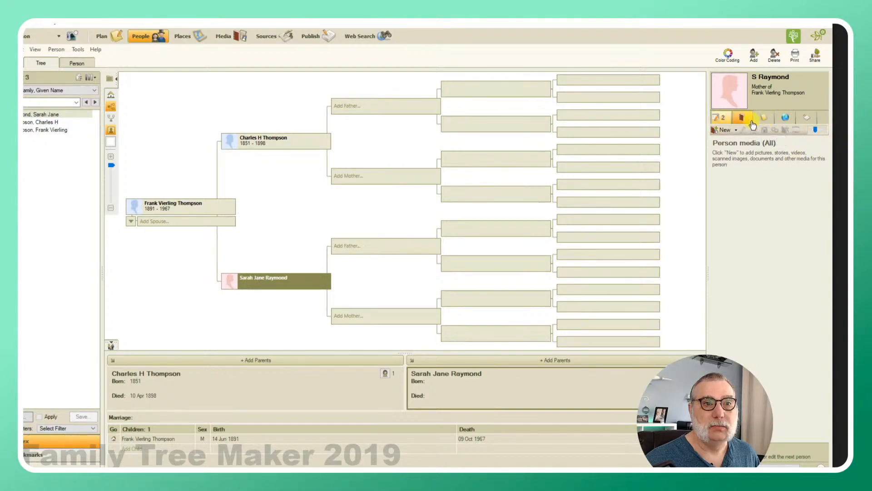
click(719, 118)
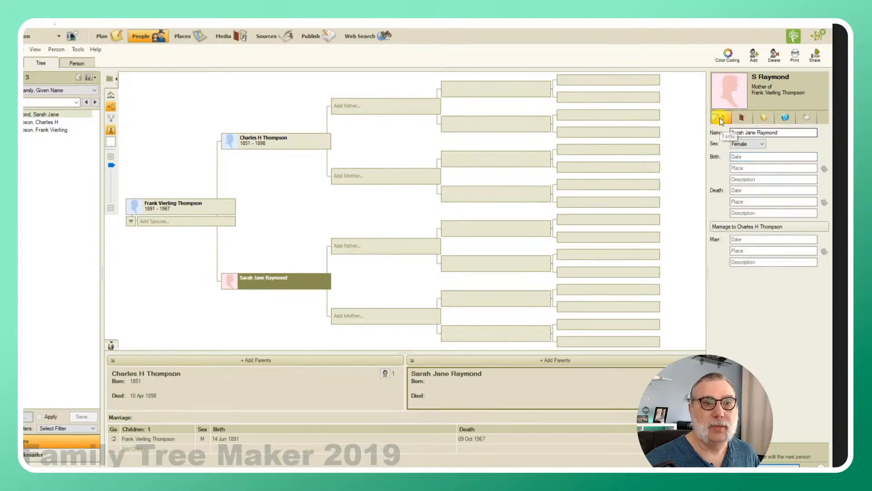
click(745, 158)
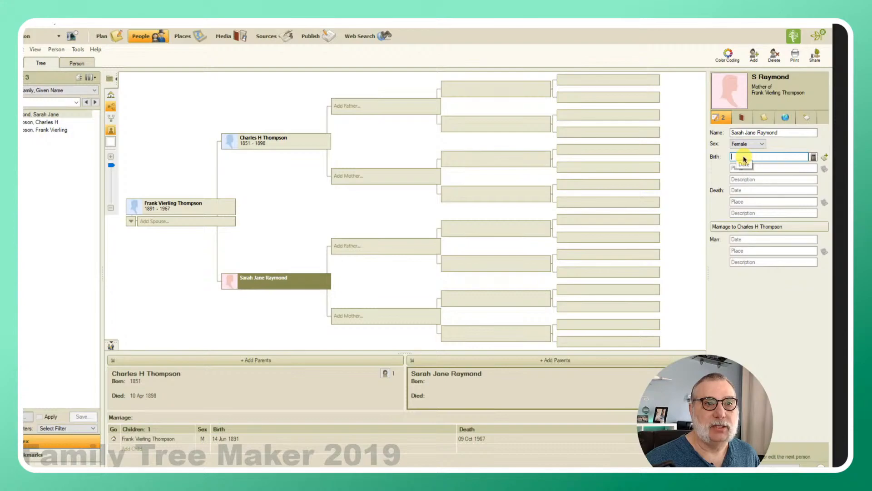
text(jan 18)
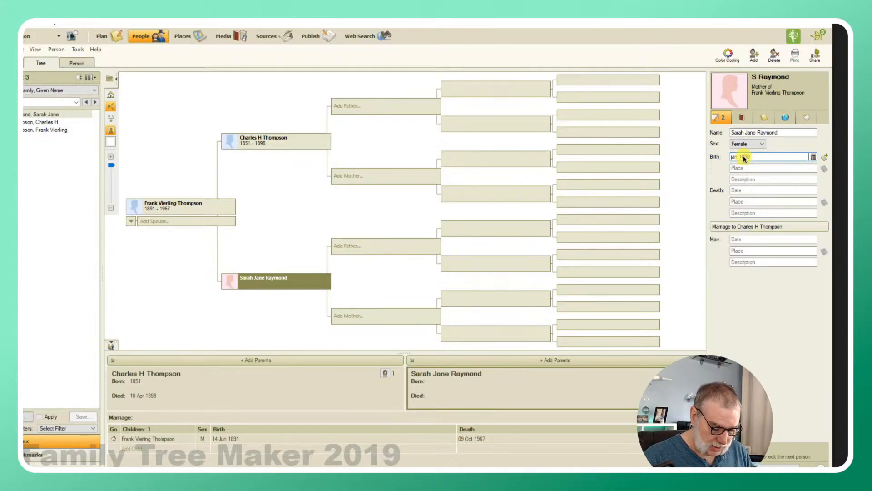
text(50)
key(Tab)
Set the mother's death date to 10 Dec 1912.
key(Tab)
key(Tab)
key(Tab)
key(Tab)
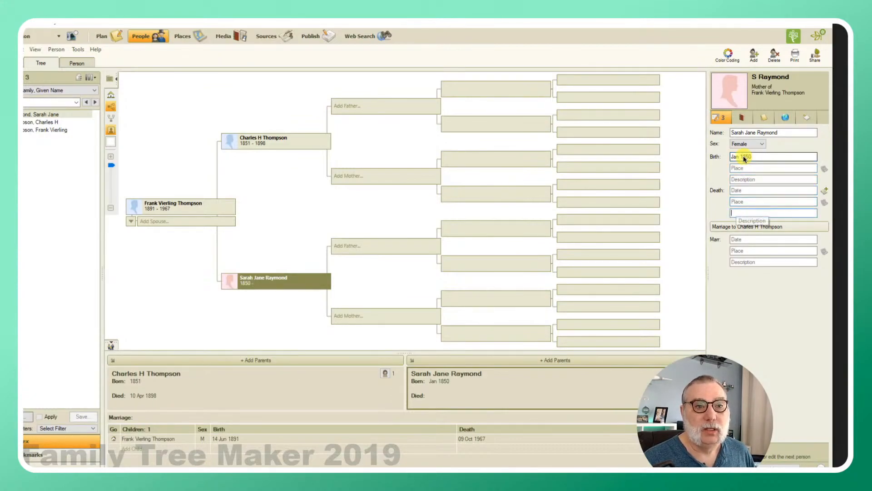
key(shift+Tab)
key(shift+Tab)
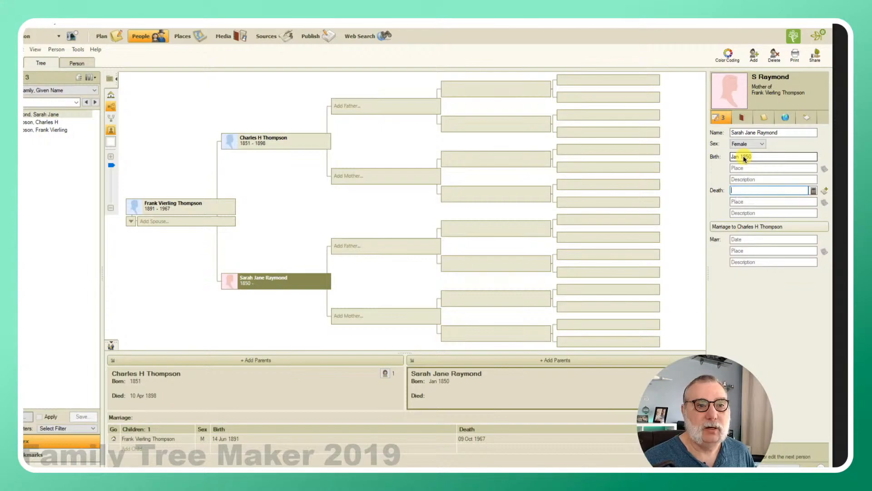
text(10 dec )
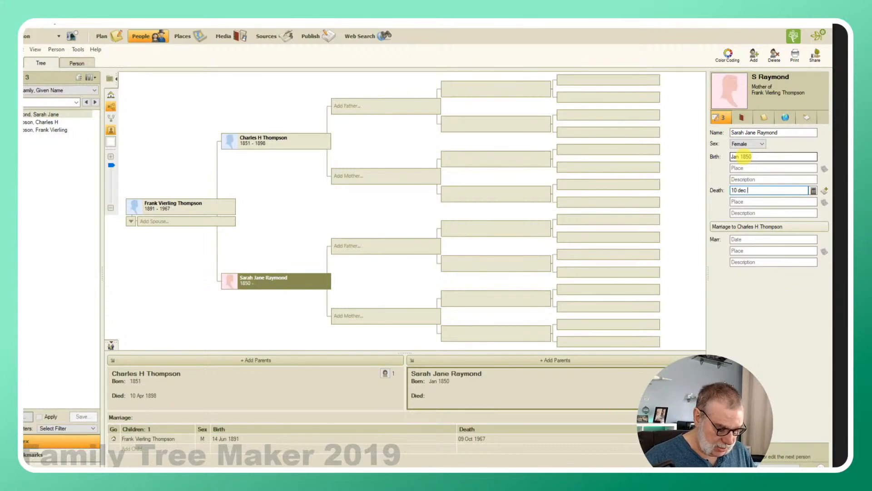
text(1912)
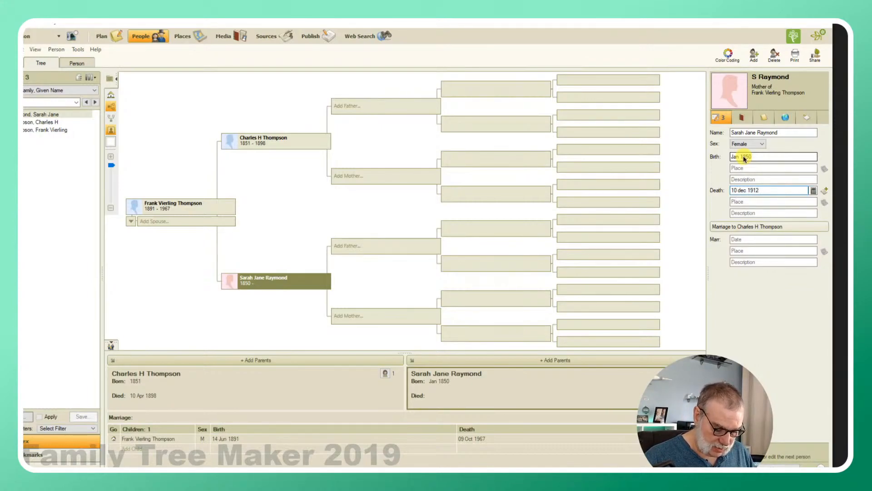
key(Tab)
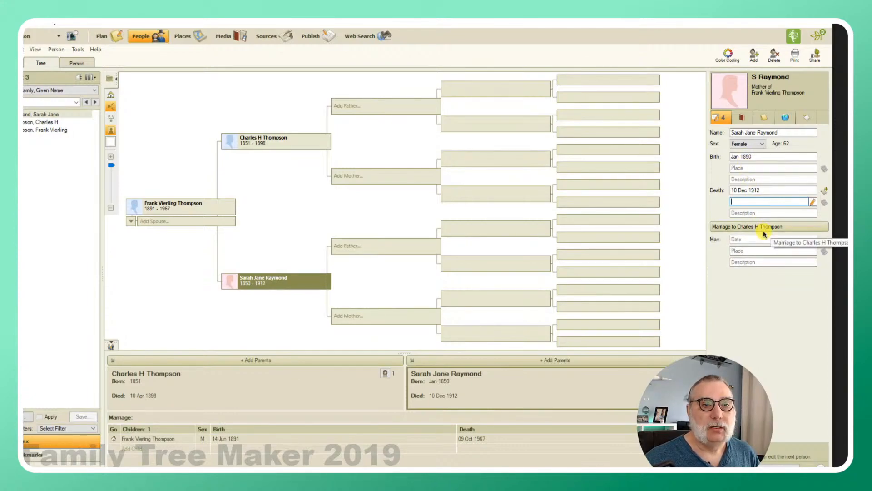
Set the marriage date of the home person's parents to 18 Sep 1889.
click(749, 241)
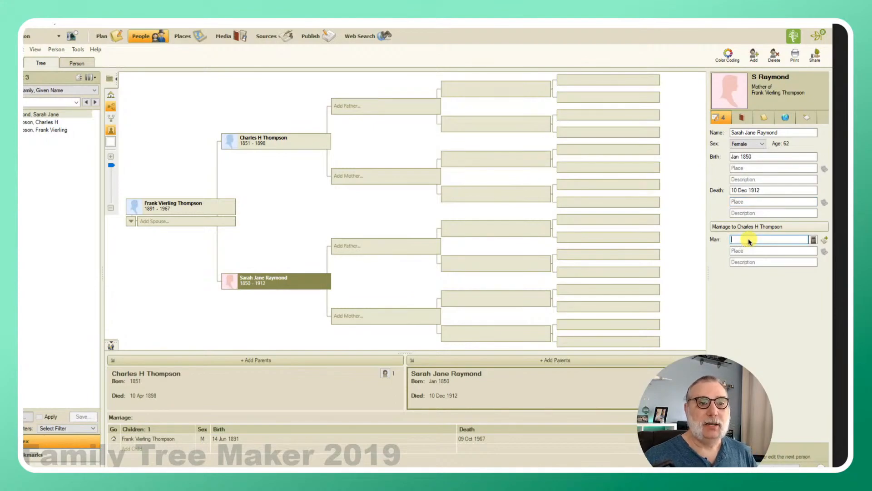
text(18 sep)
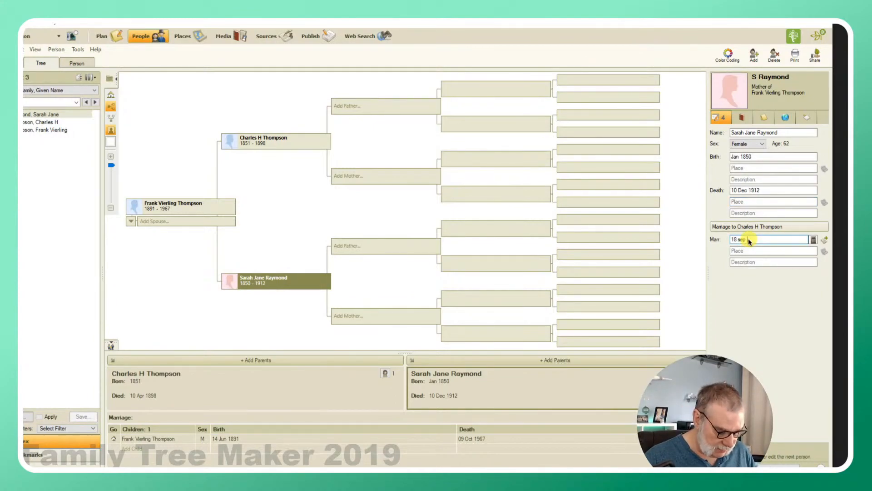
text( 1889)
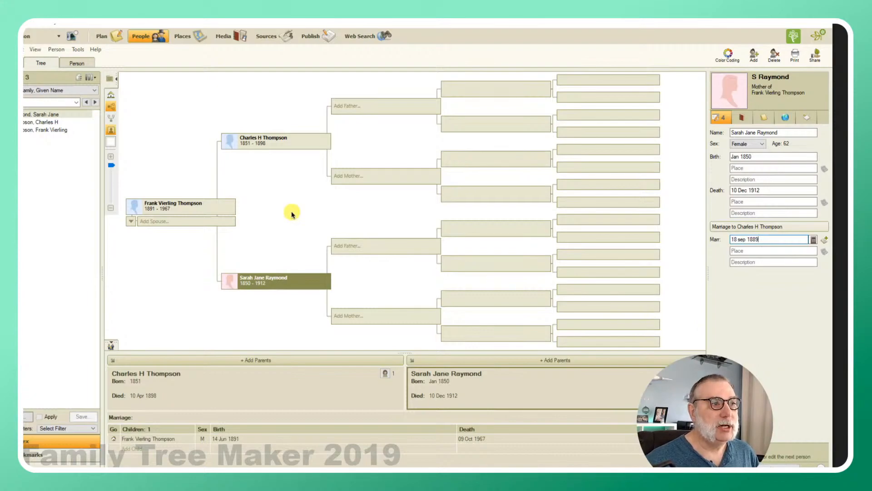
Add the father's father to the tree by full name, keeping the sex as Male.
click(359, 112)
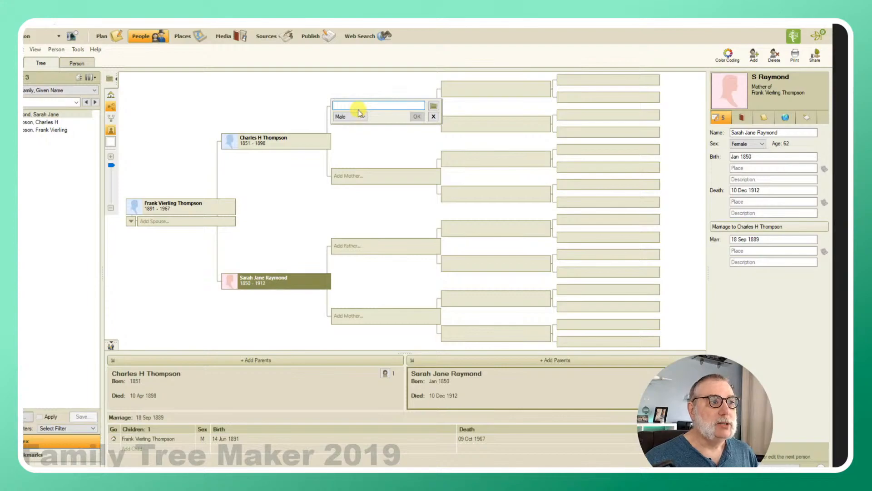
text(Daniel Ha)
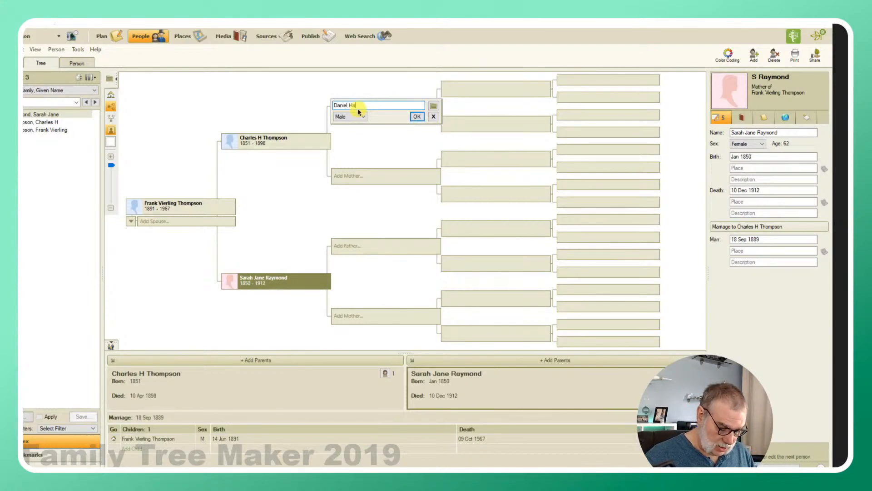
text(rt Th)
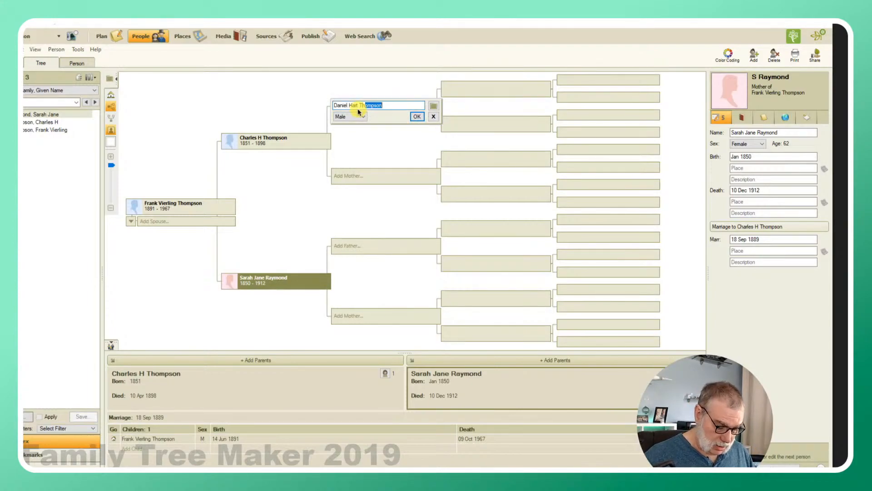
text(ompson)
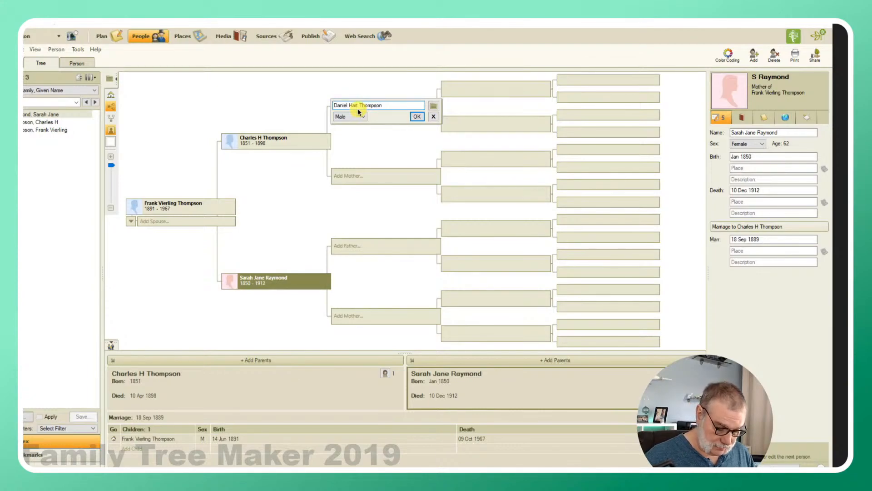
key(Return)
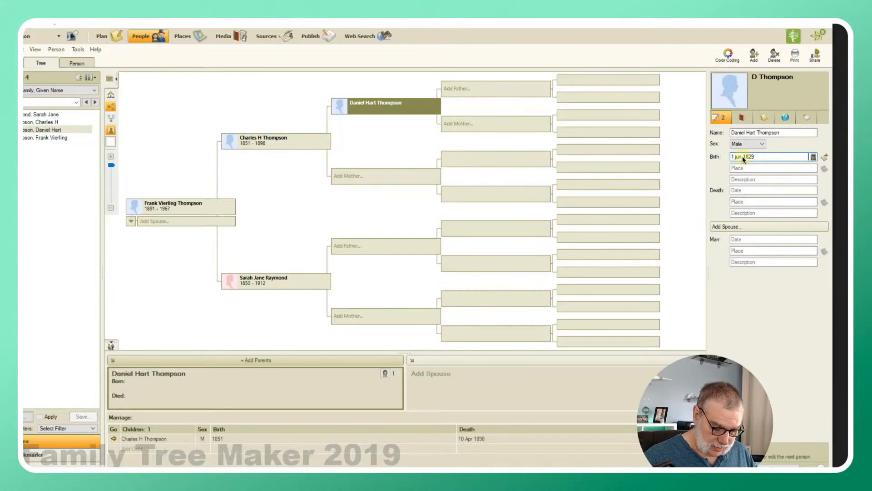
Enter the paternal grandfather's birth date and set his death date to 30 Jul 1893.
key(Return)
text(30 jul 1893)
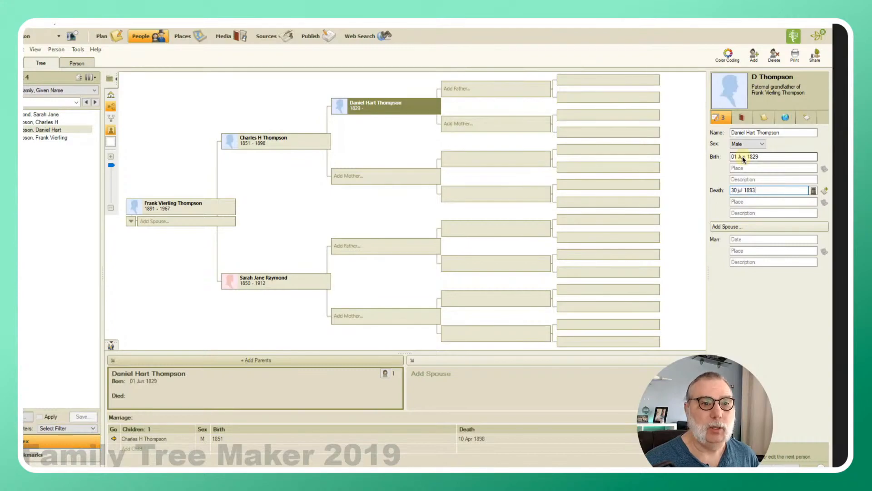
key(Return)
Add the father's mother to the tree by full name, keeping the sex as Female.
click(359, 176)
text(A)
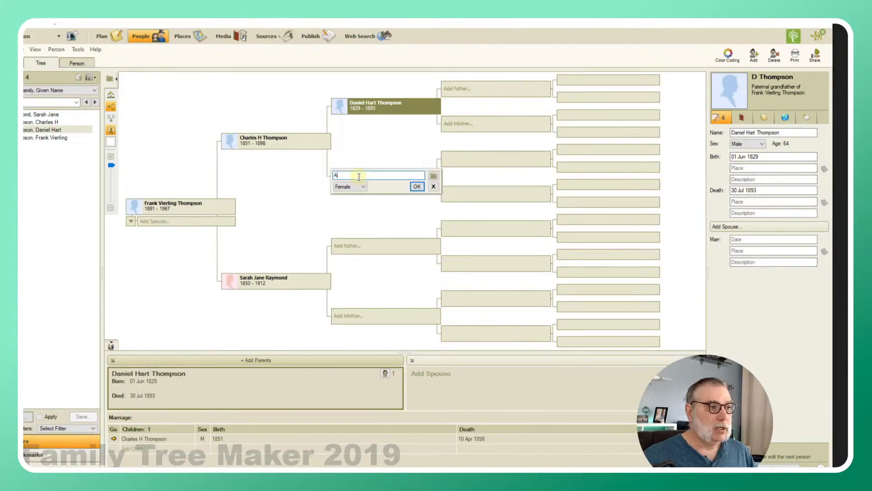
text(bigail B Coates)
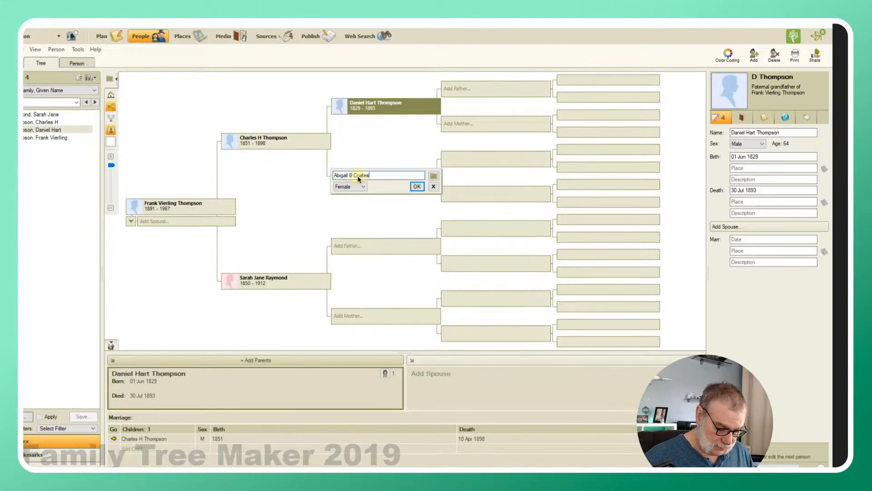
key(Return)
Enter the paternal grandmother's birth year and set her death date to 9 Nov 1856.
click(775, 158)
text(1829)
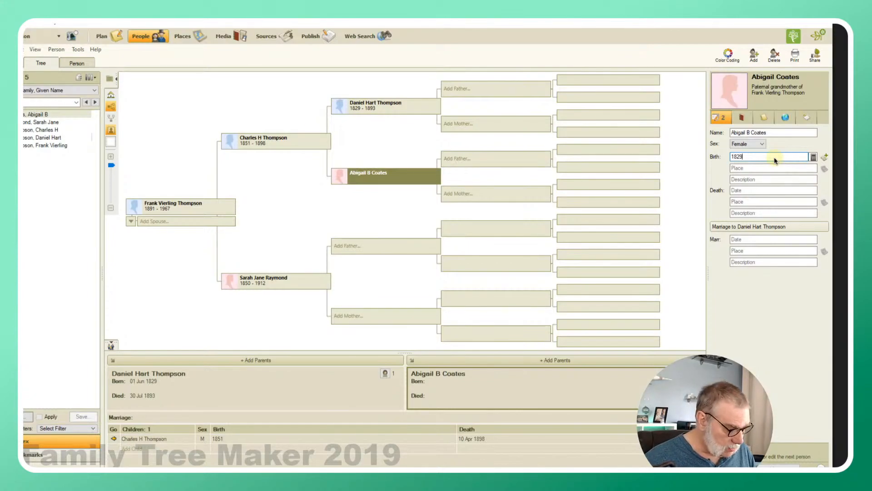
key(Tab)
key(Tab)
key(Tab)
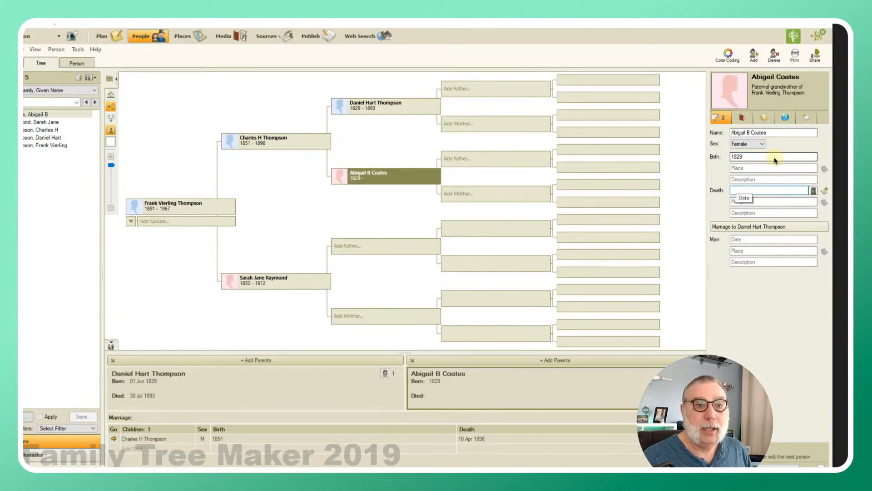
text(9 no)
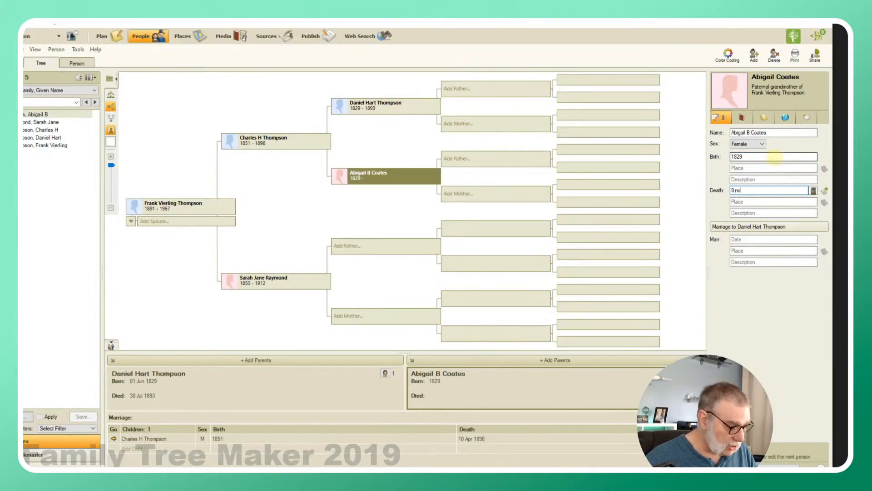
text(v 1856)
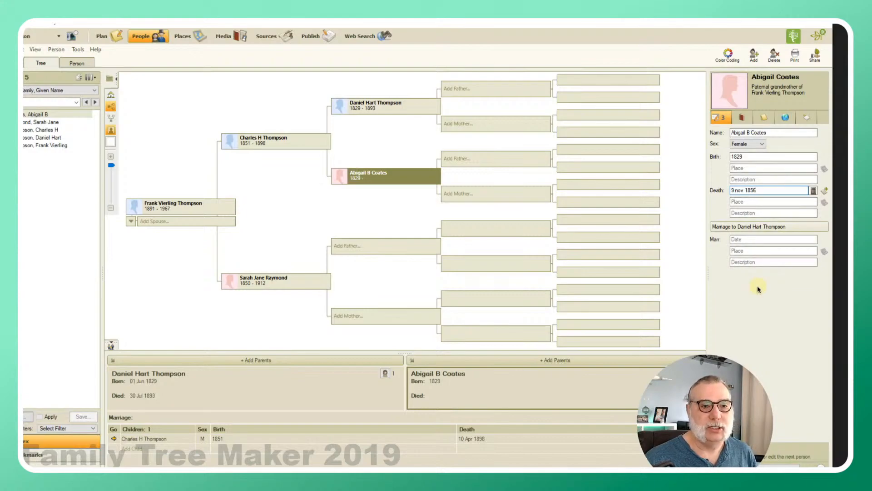
key(Tab)
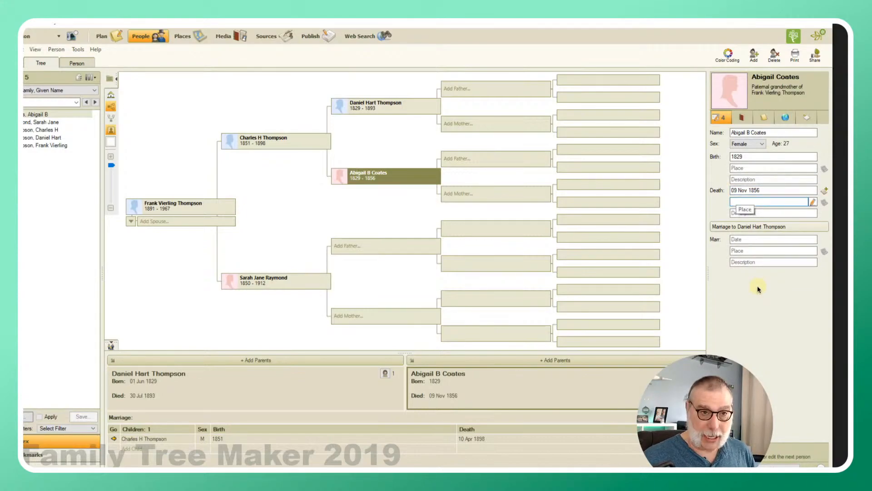
Set the paternal grandparents' marriage date to 10 Oct 1846.
click(760, 240)
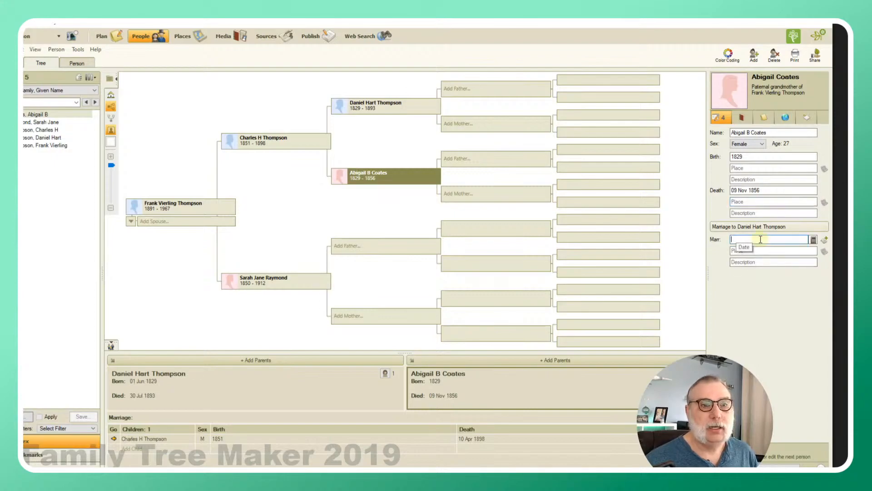
text(10 o)
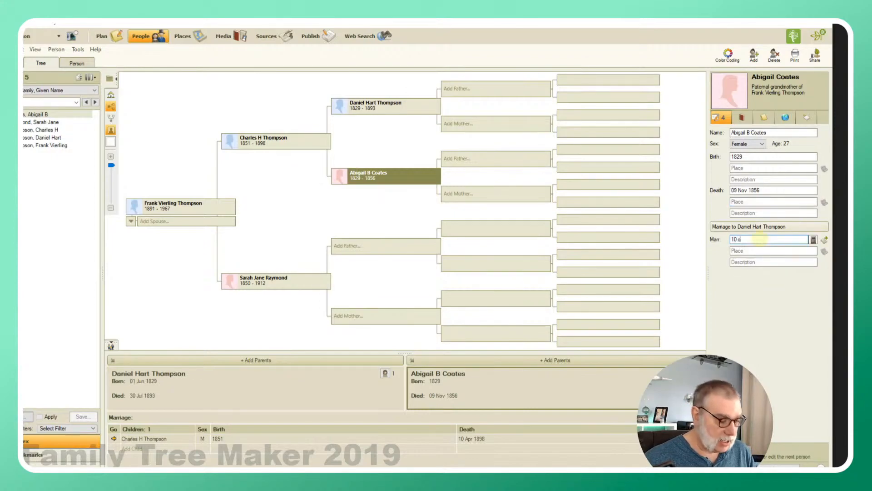
text(ct 1)
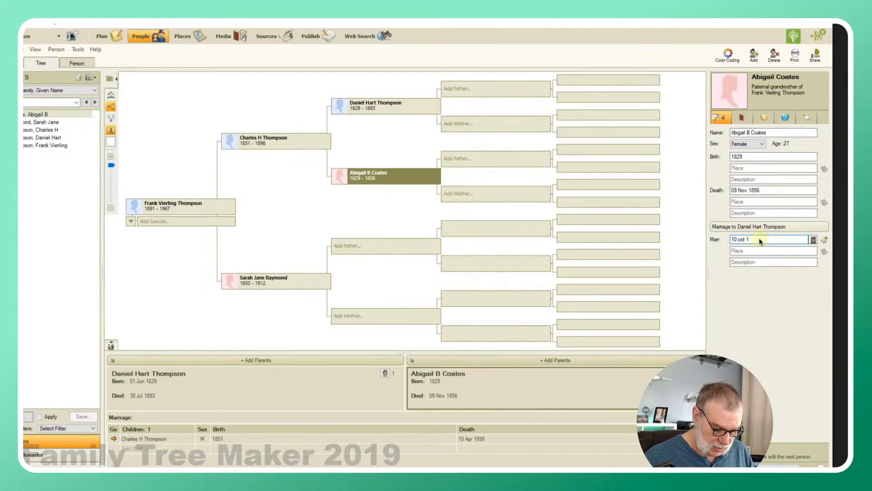
text(846)
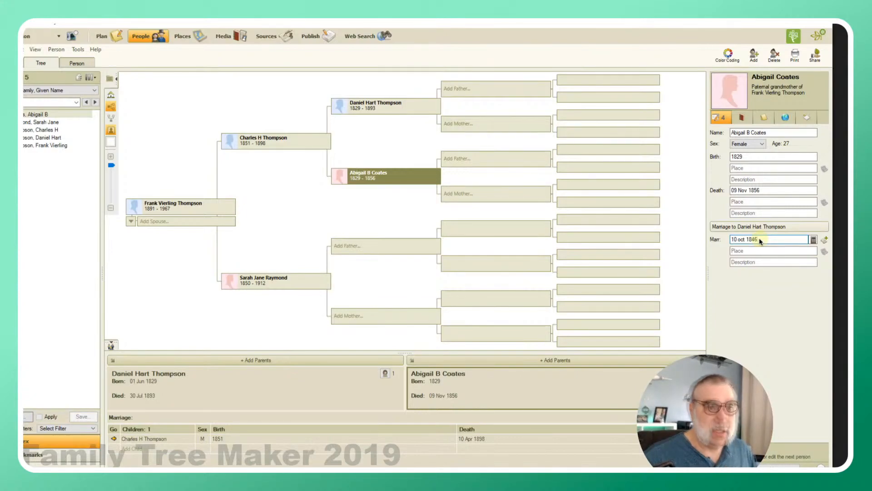
key(Tab)
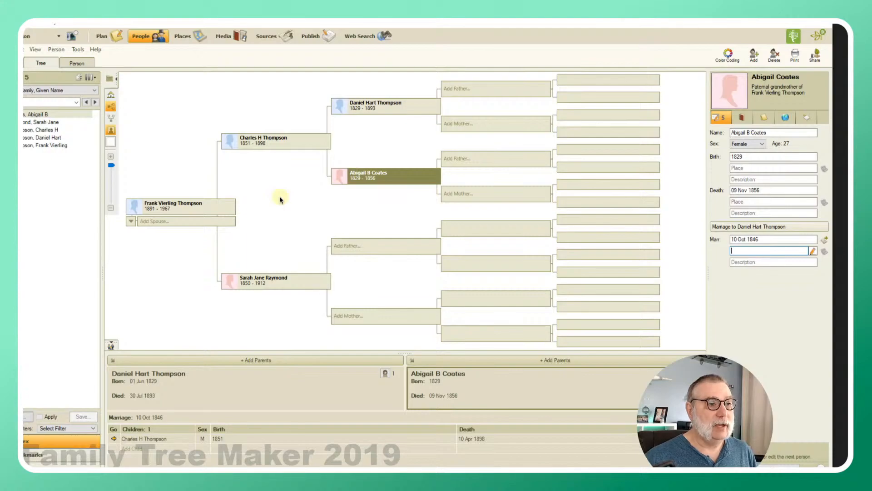
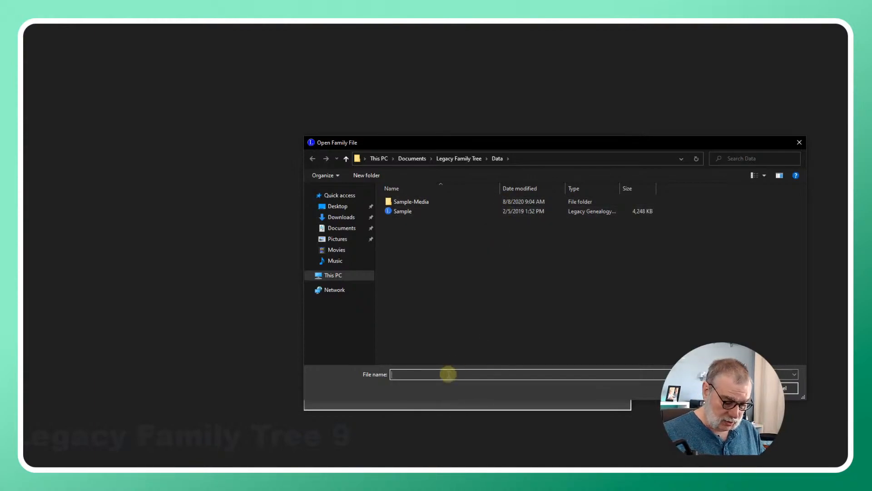
In Legacy Family Tree 9, create a new family file named ThompsonL9Test in the Data folder.
text(Th)
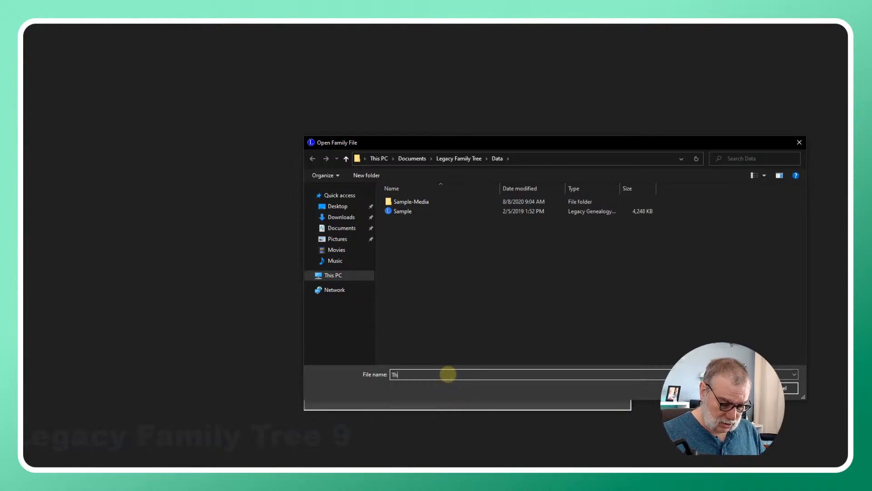
text(ompsonL)
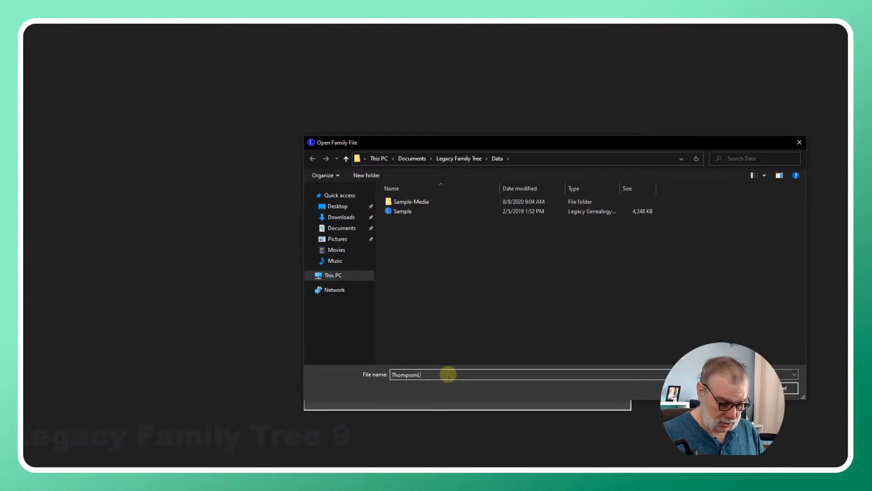
text(9Test)
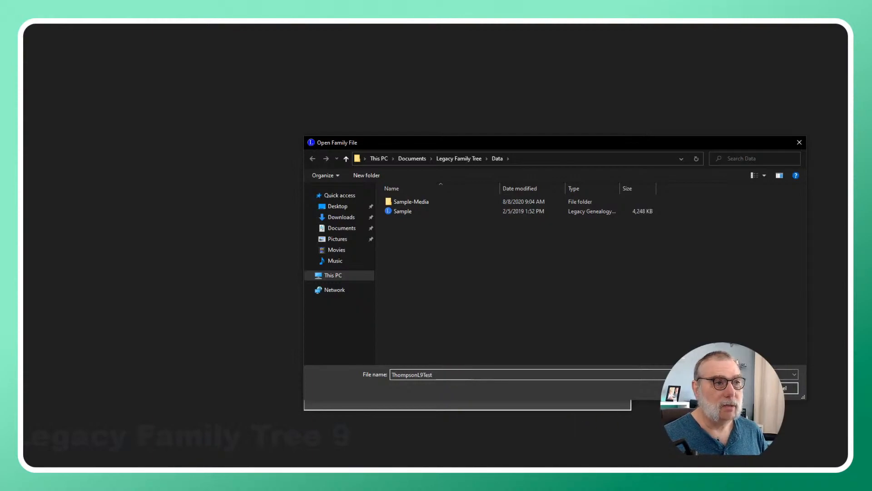
key(Return)
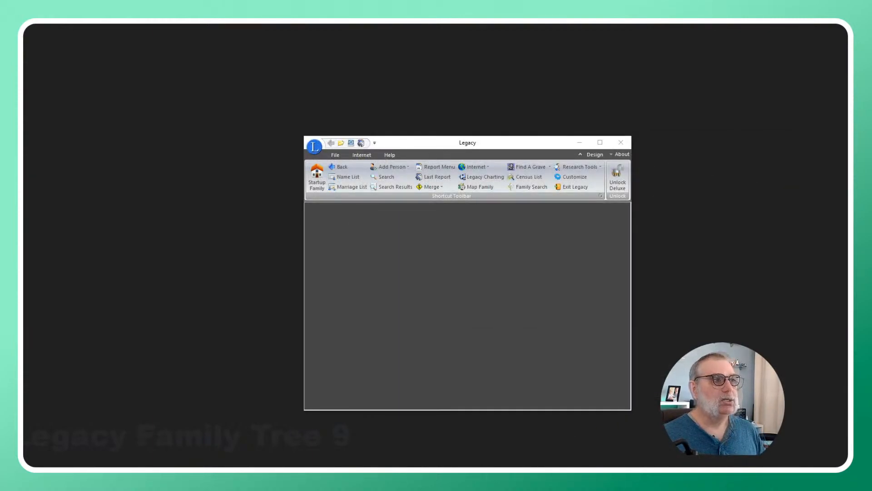
key(Return)
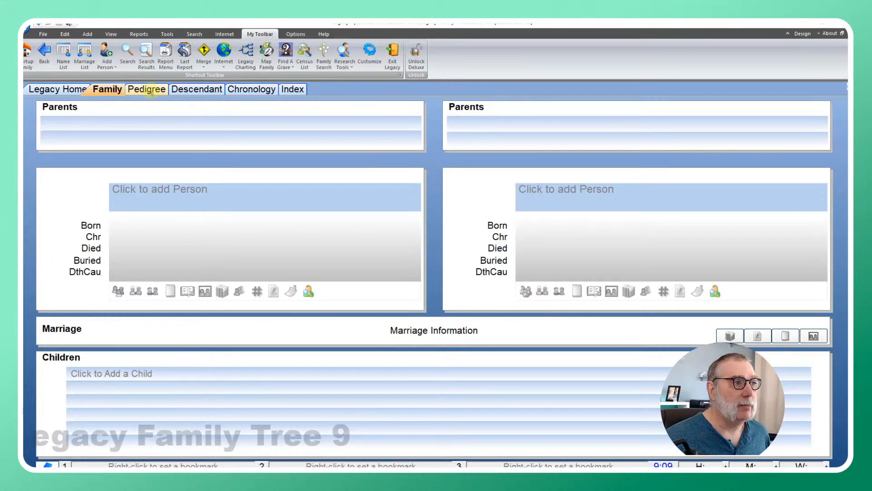
Switch to the pedigree view and enter the given names and surname of the tree's first person.
click(151, 90)
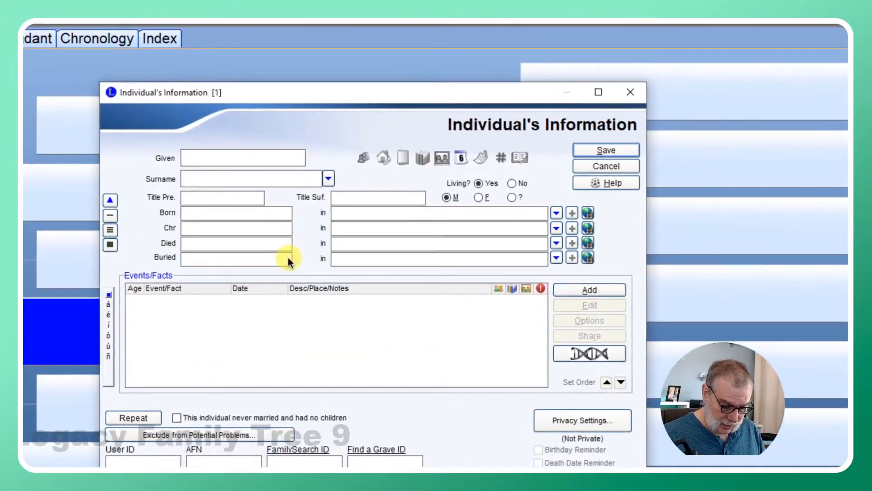
text(Frank)
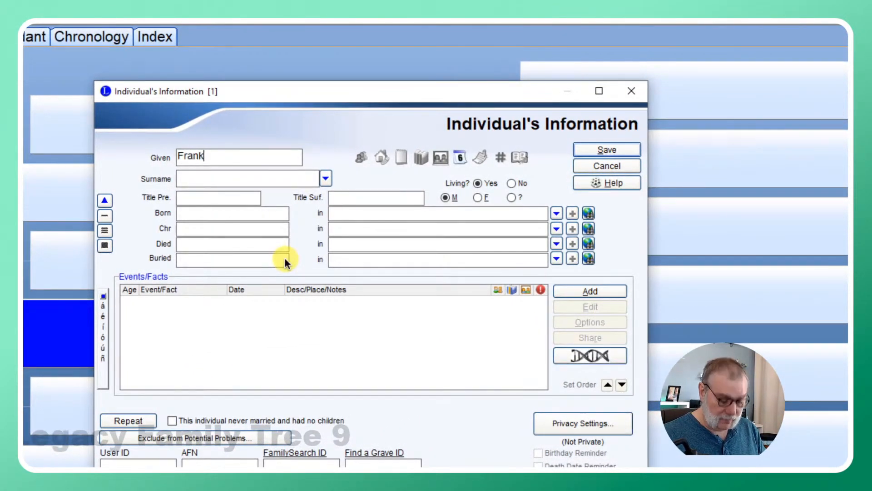
text( Vierling)
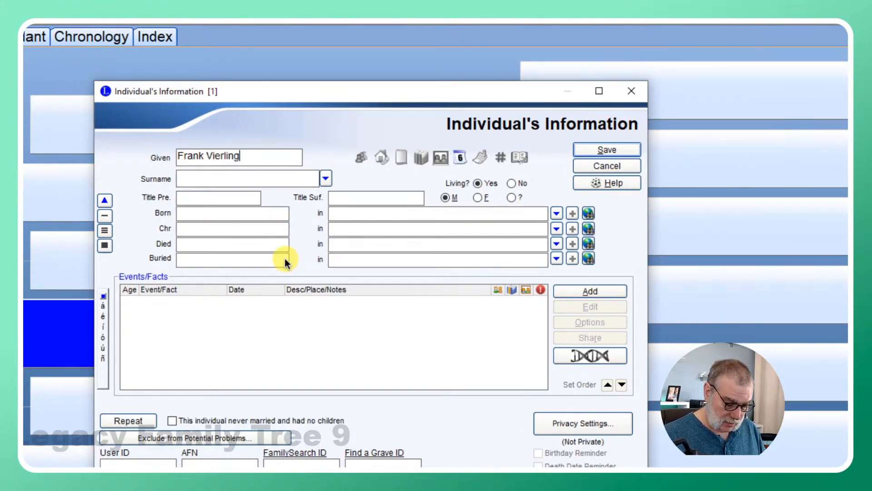
text(Th)
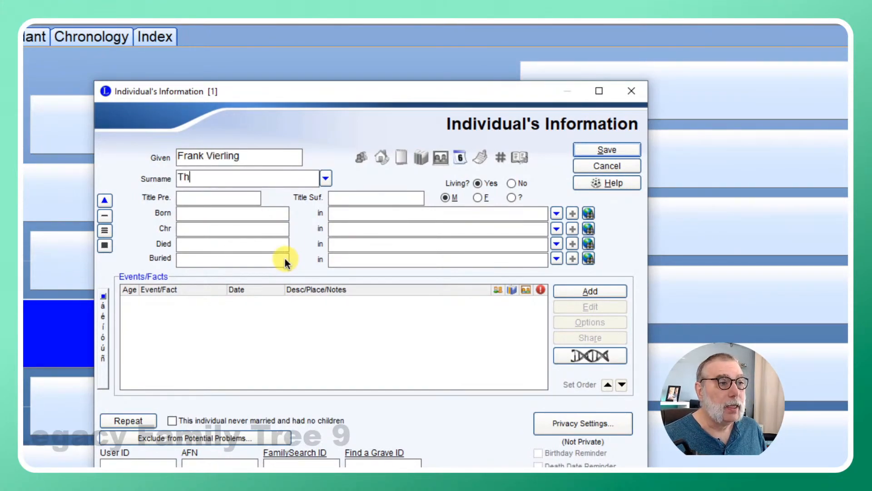
text(ompson)
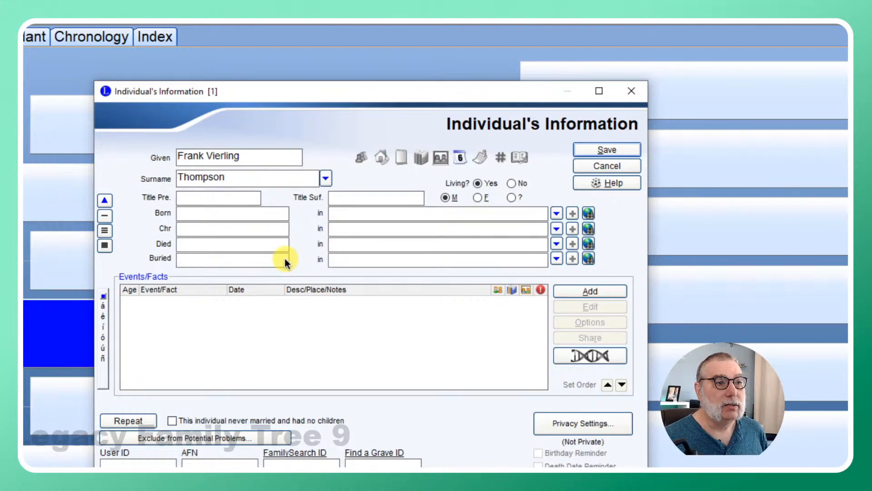
Enter the first person's full birth date.
key(Tab)
key(Tab)
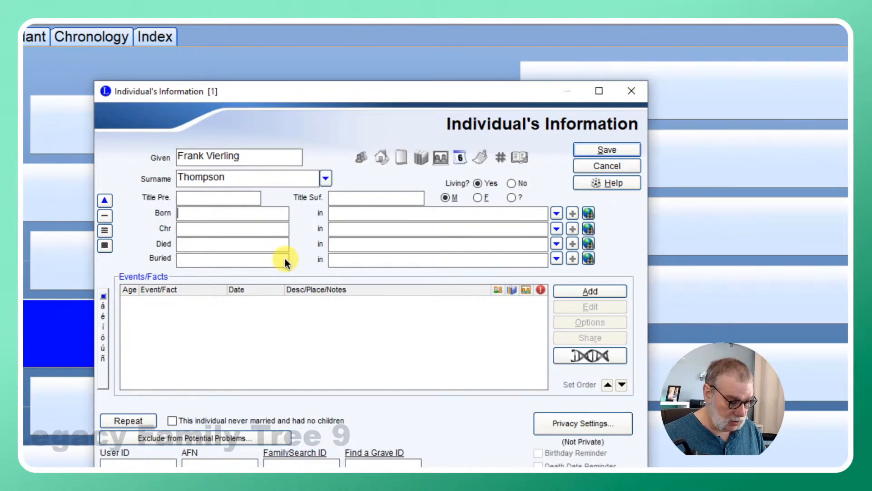
text(14 june)
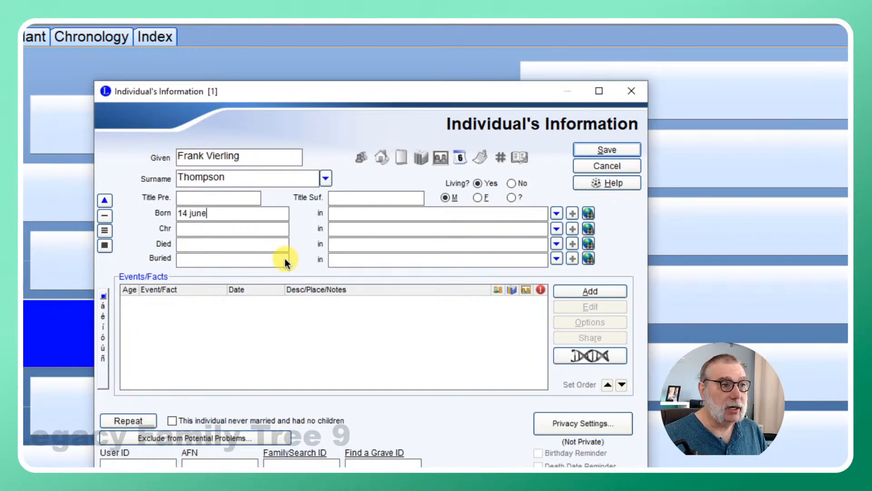
text( 1891)
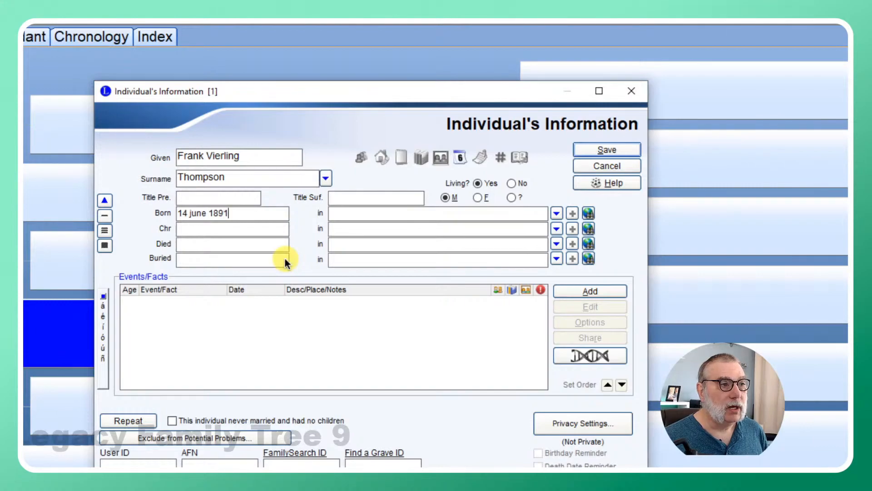
key(Tab)
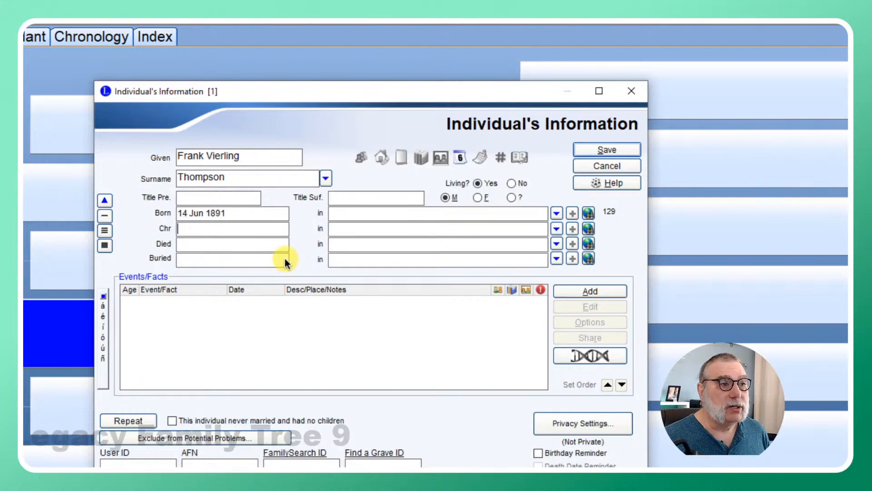
Set the first person's death date to 9 Oct 1967 and save the individual's record.
key(Tab)
key(Tab)
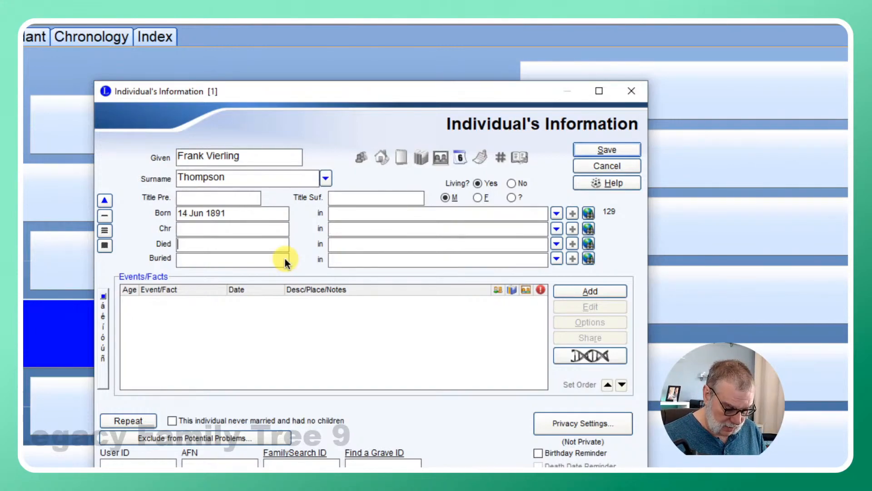
text(9 oc)
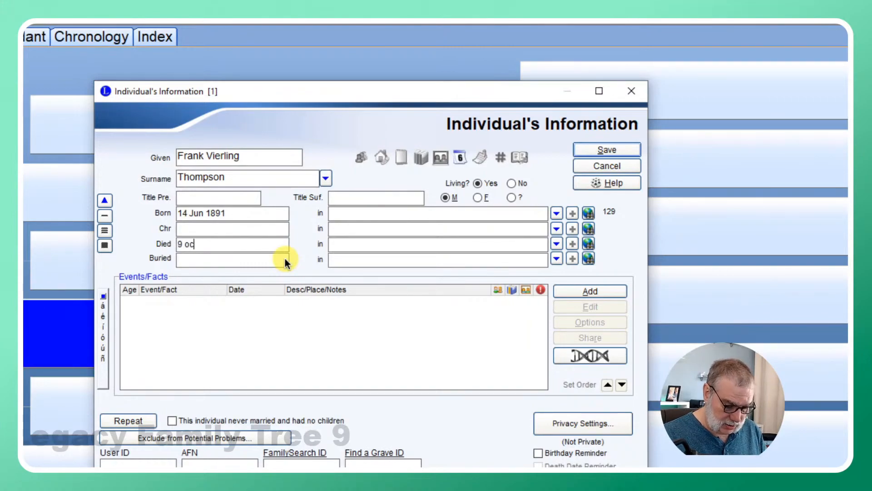
text(t 19)
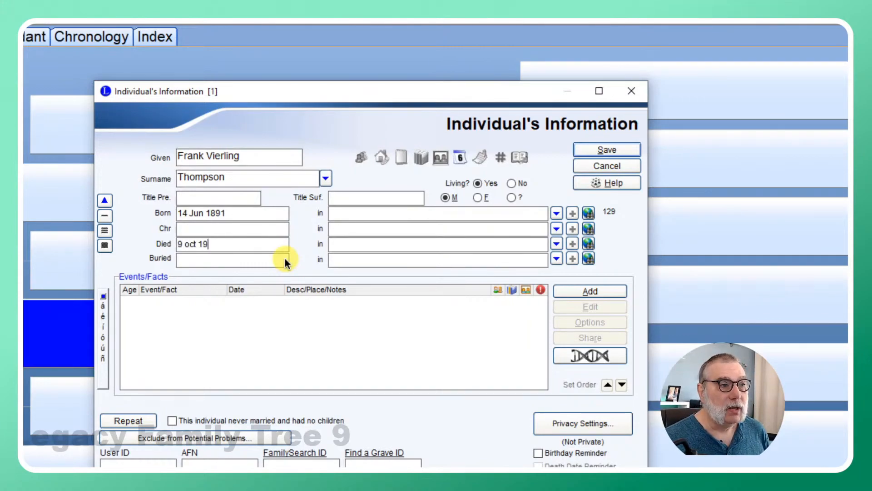
text(67)
key(Tab)
key(Tab)
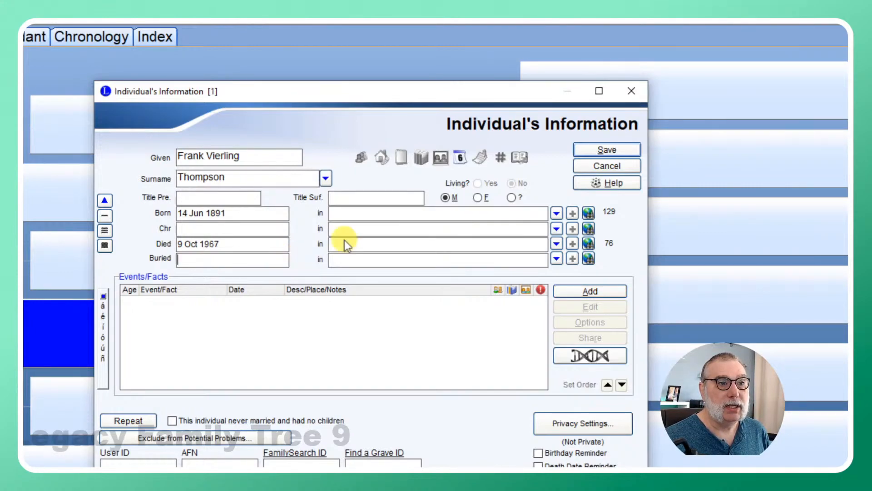
click(611, 150)
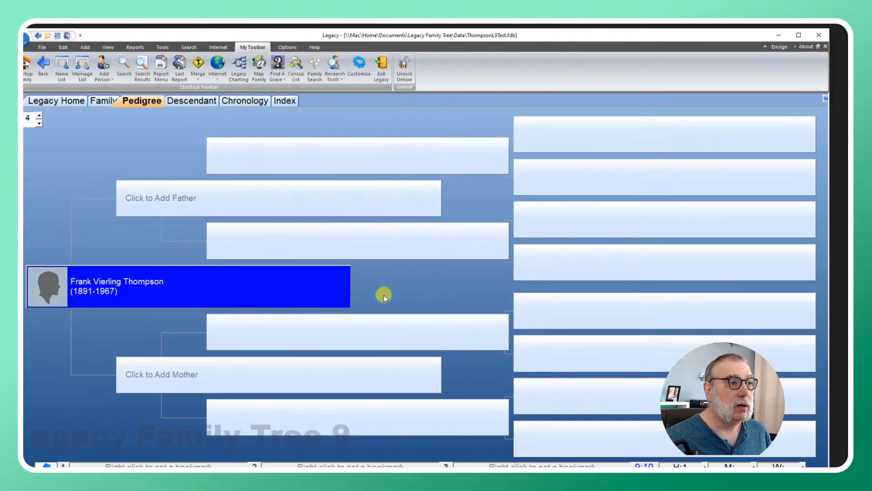
Add a new person as the father with his given name, keeping the suggested surname, and mark him as not living.
click(189, 204)
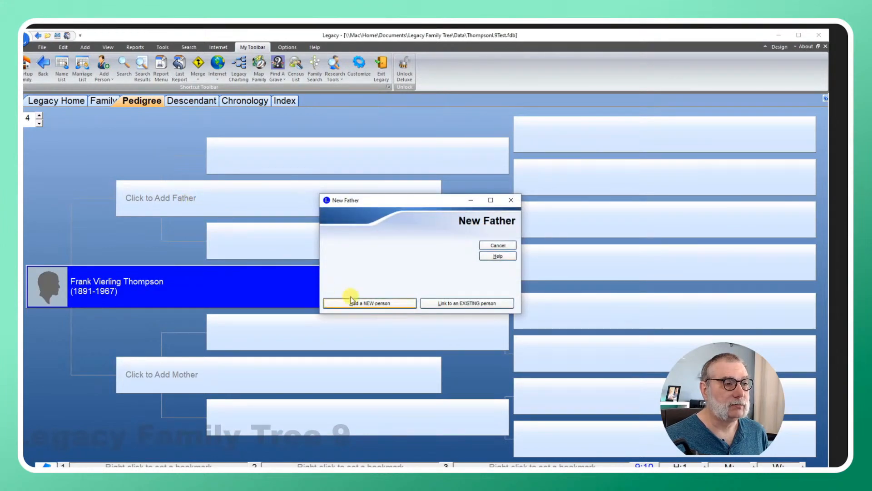
click(364, 302)
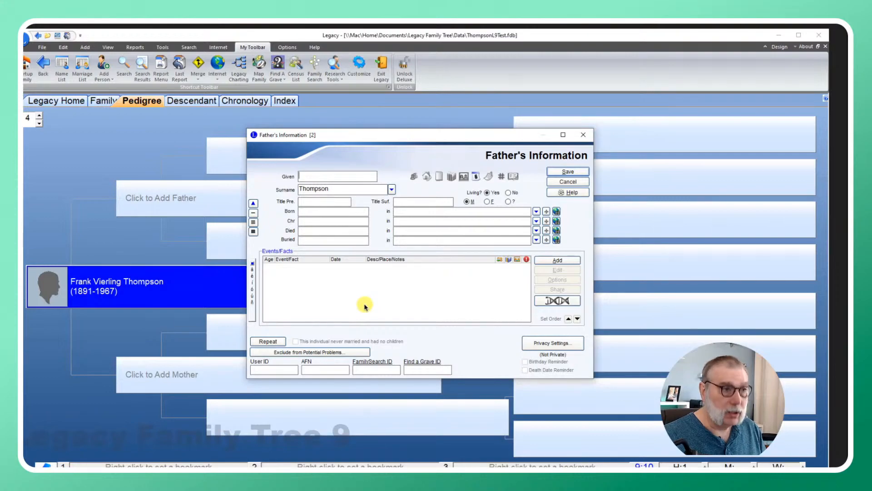
text(Charles H)
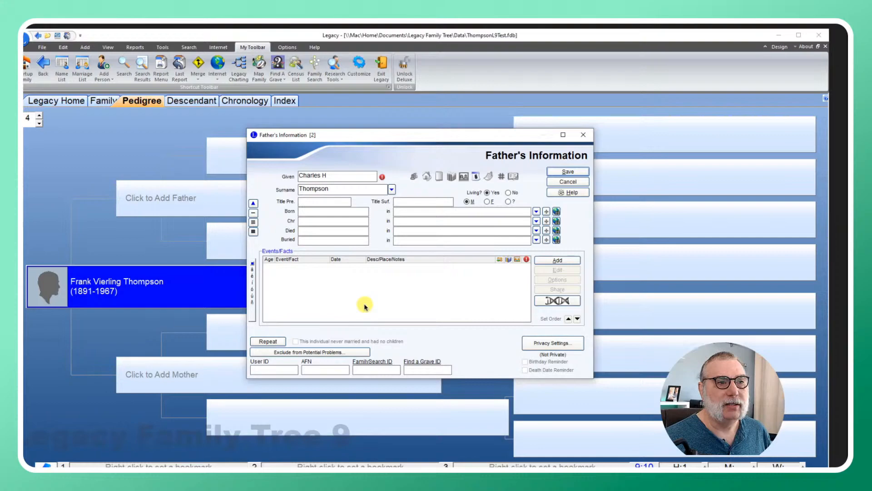
click(509, 192)
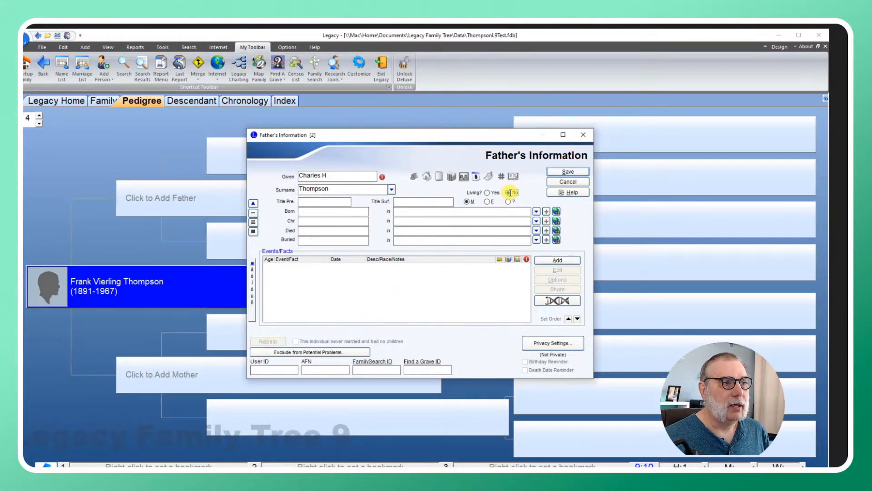
Enter the date 10 Apr 1898 in the father's birth field, leaving the birth place empty.
click(325, 214)
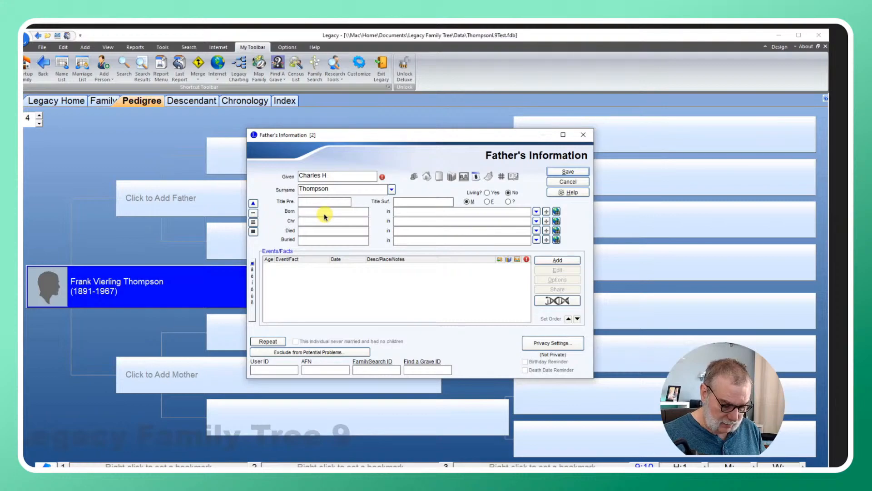
text(10 April)
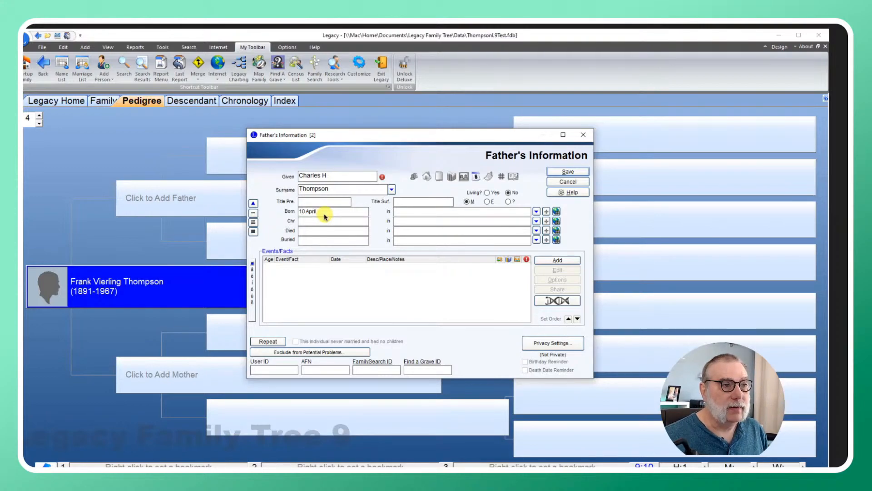
key(Tab)
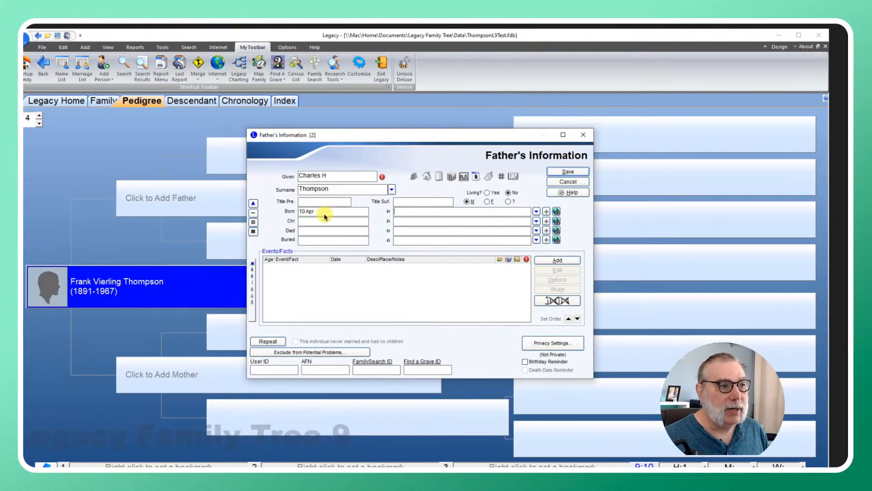
text(189)
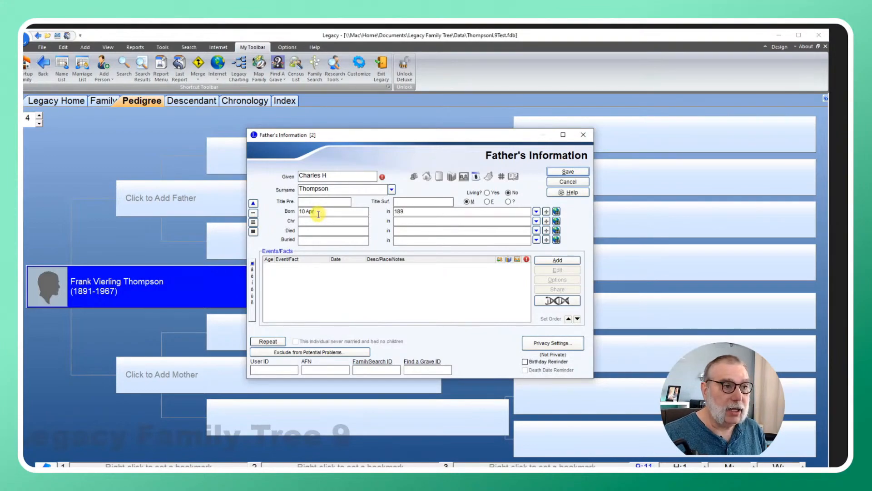
click(318, 212)
text(1898)
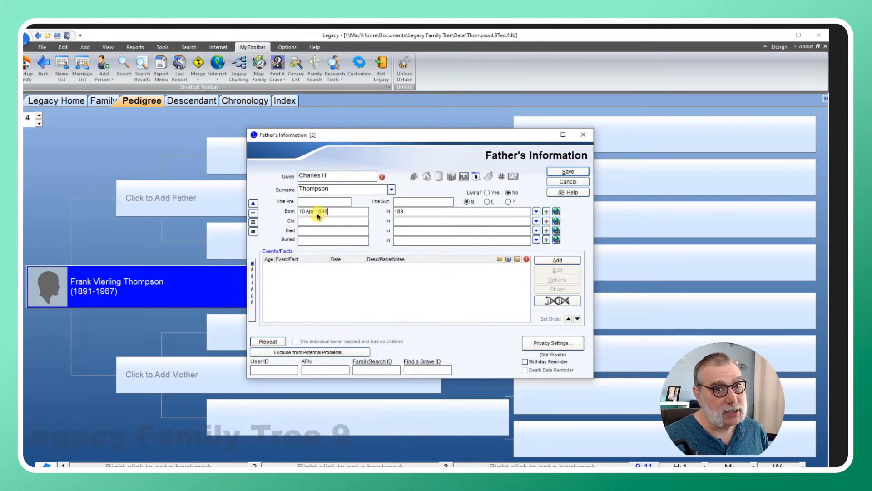
key(Tab)
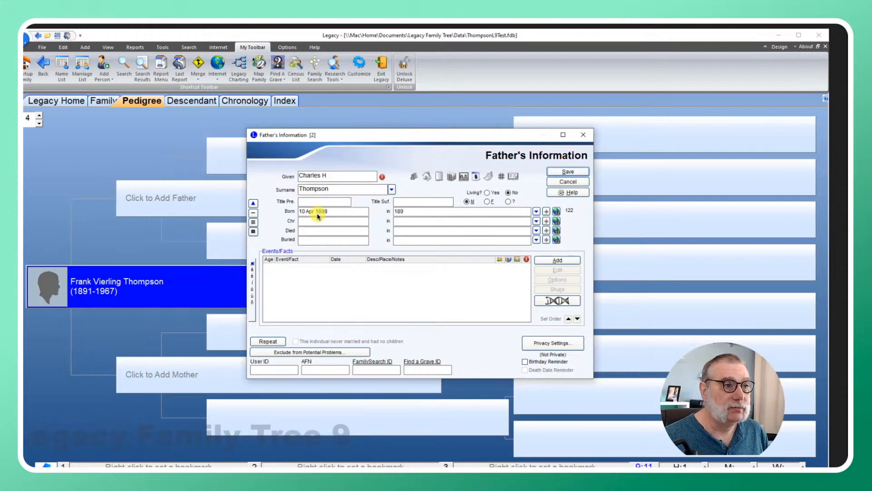
key(BackSpace)
key(BackSpace)
key(BackSpace)
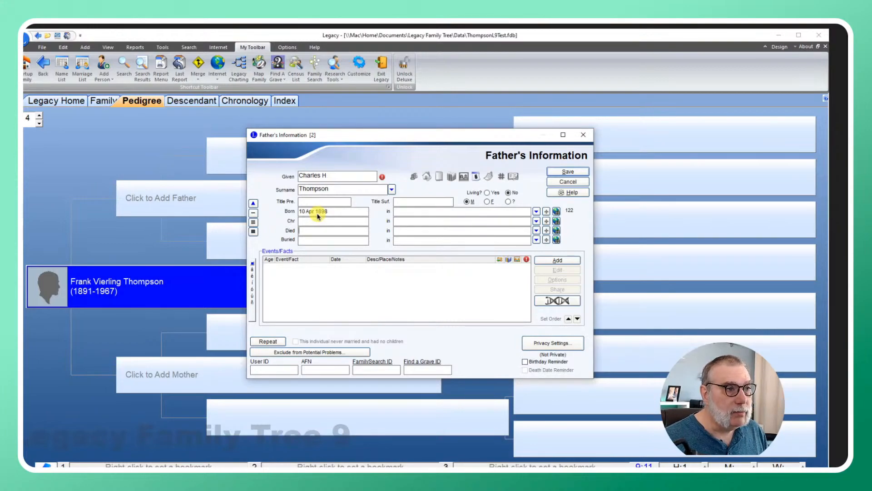
Move the date 10 Apr 1898 from the father's birth field to his death date.
drag(338, 211, 302, 212)
key(ctrl+c)
key(Delete)
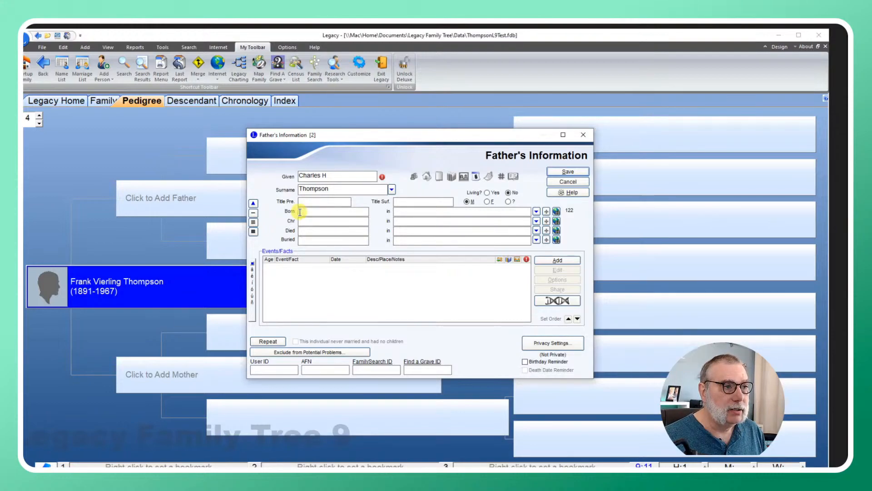
click(319, 230)
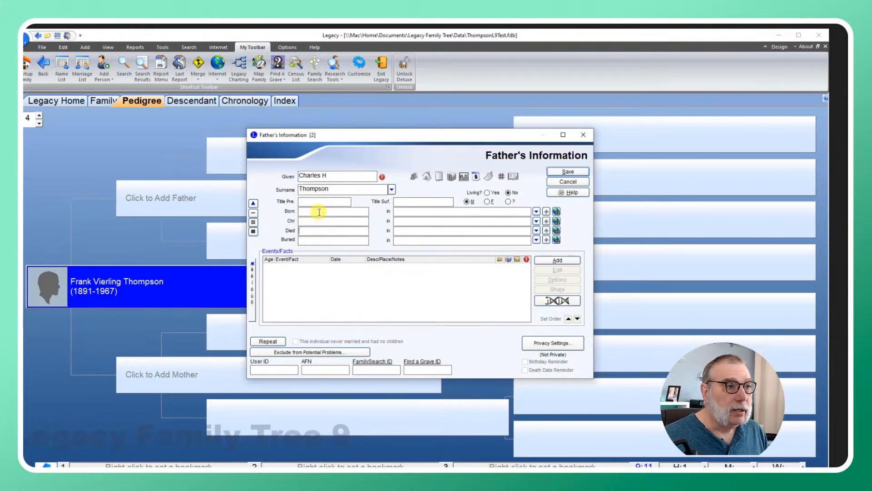
key(ctrl+v)
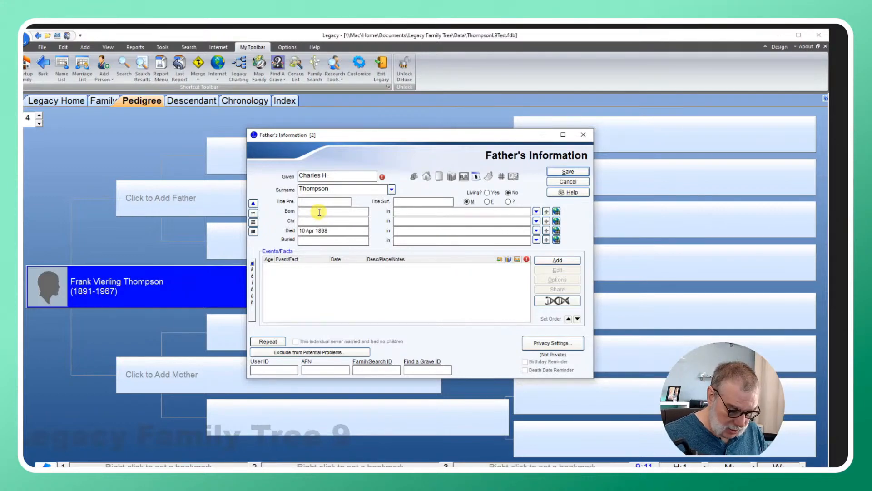
click(320, 213)
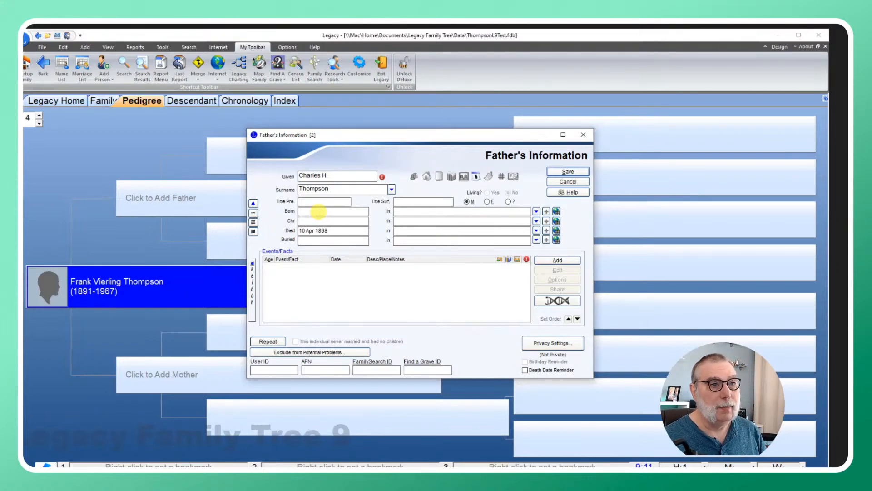
Enter the father's birth year and save his record.
text(185)
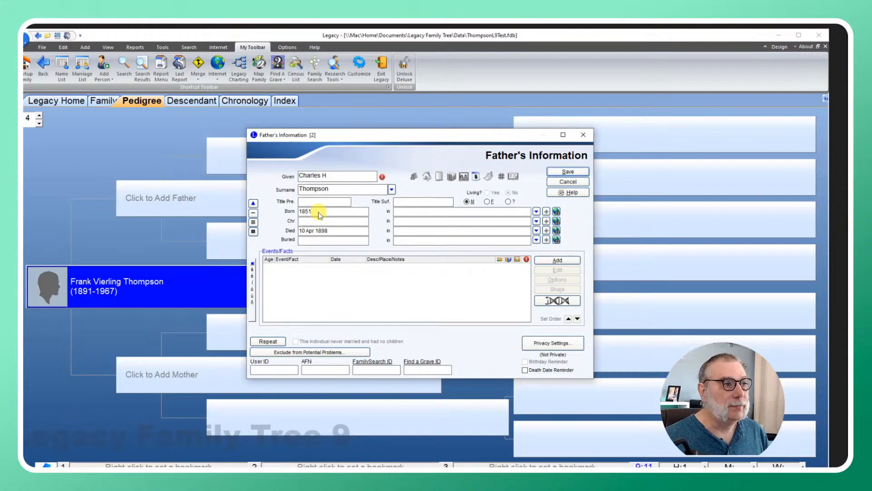
text(1)
click(568, 171)
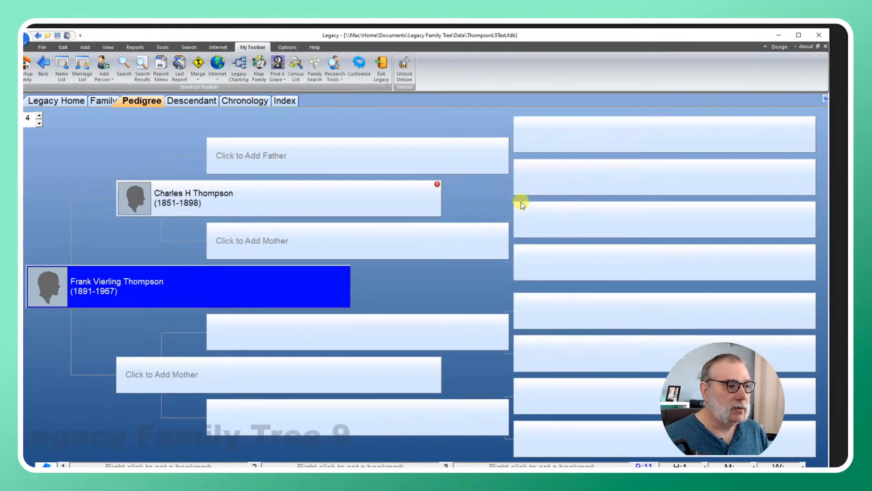
Add a new person as the first person's mother with her given names and maiden surname, and mark her as not living.
click(180, 378)
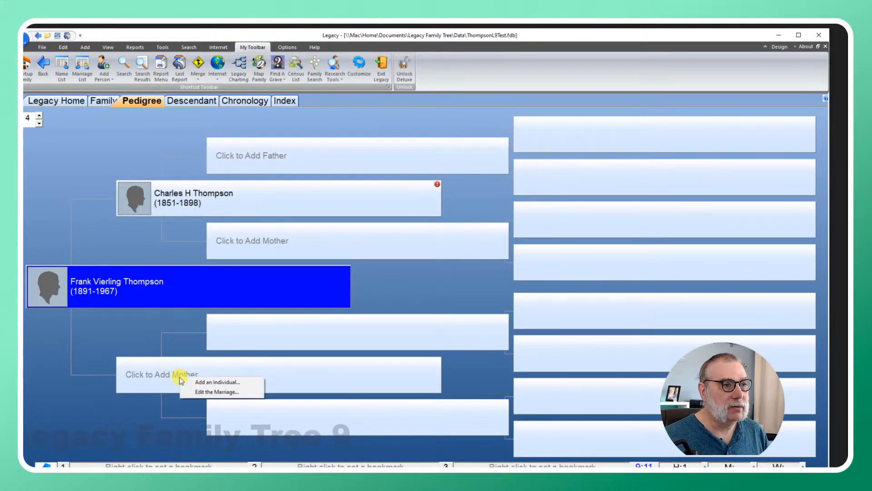
click(214, 382)
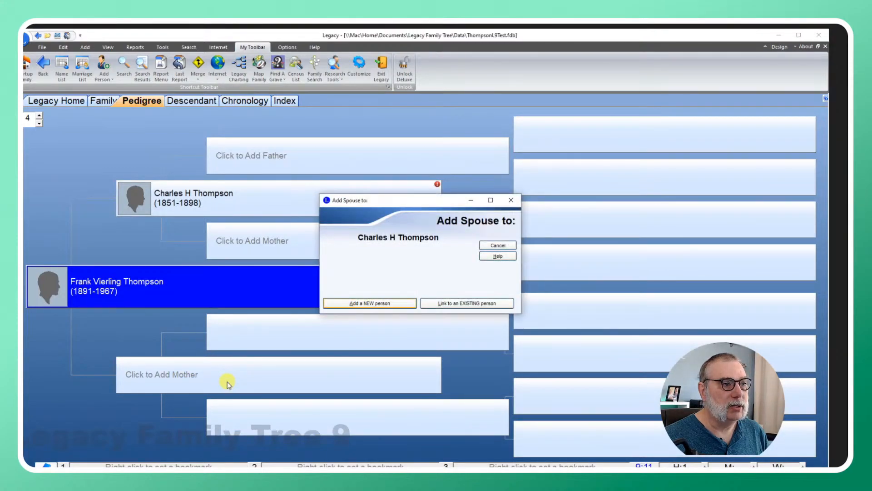
click(384, 302)
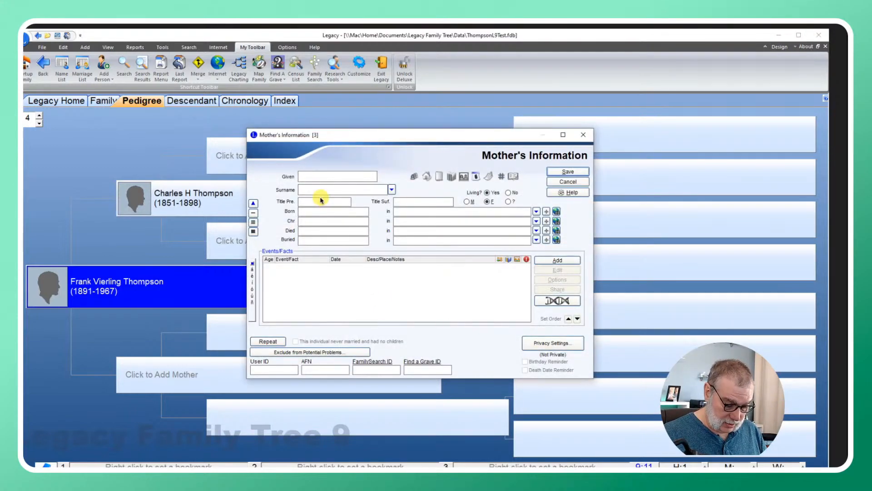
text(Sara)
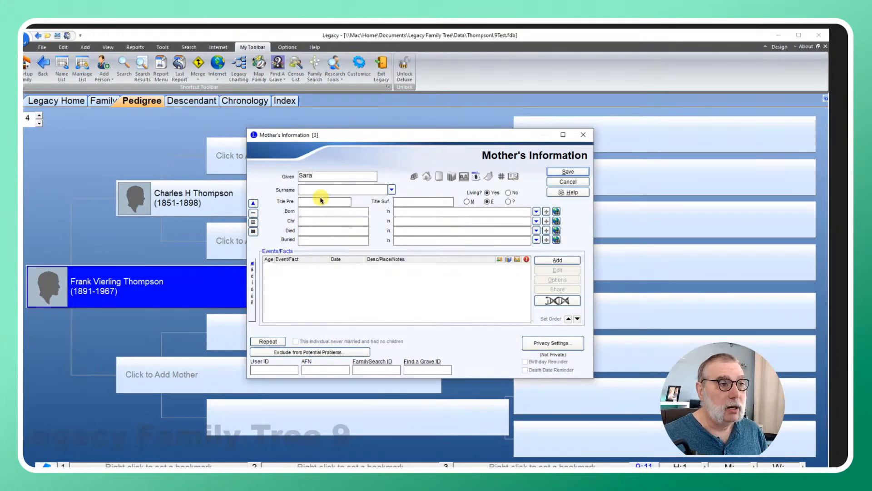
text(h Jane)
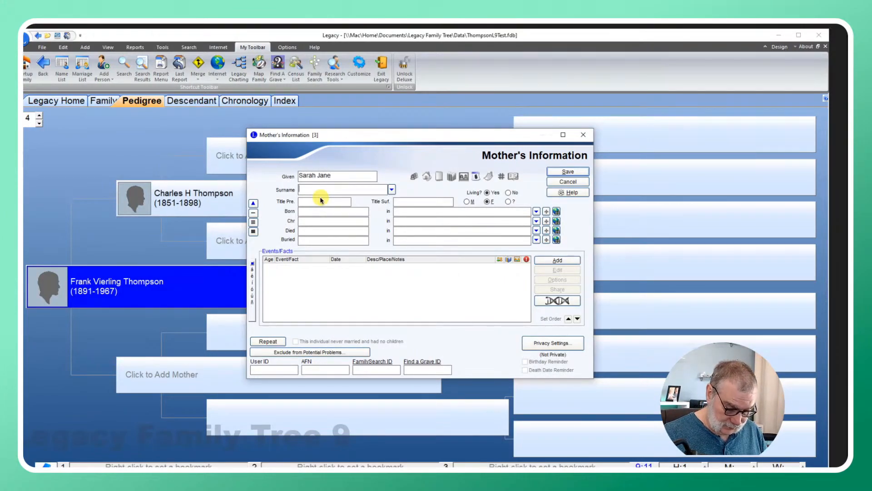
key(Tab)
text(Raymond)
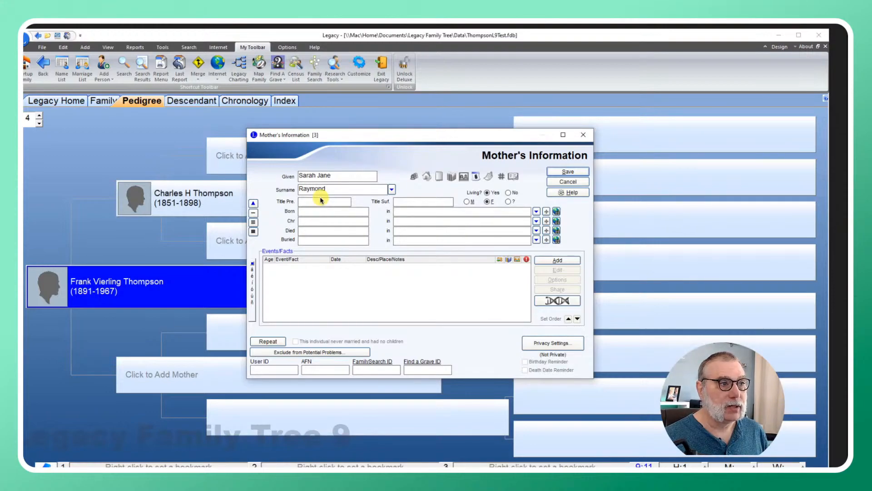
click(508, 193)
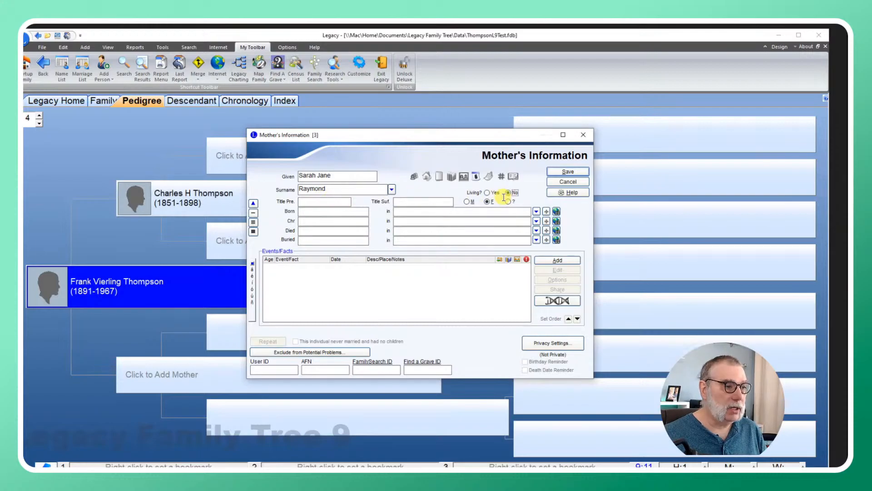
Enter the mother's birth month and year, set her death date to 10 Dec 1912, and save her record.
click(340, 213)
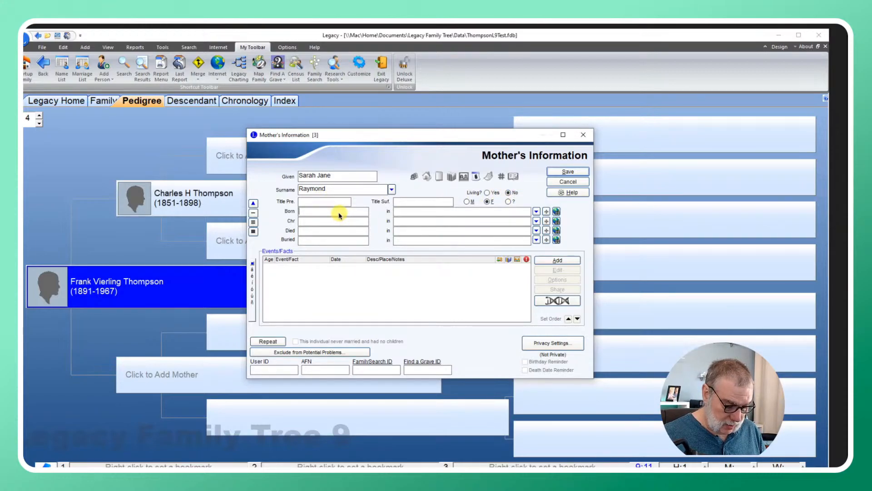
text(jan 1850)
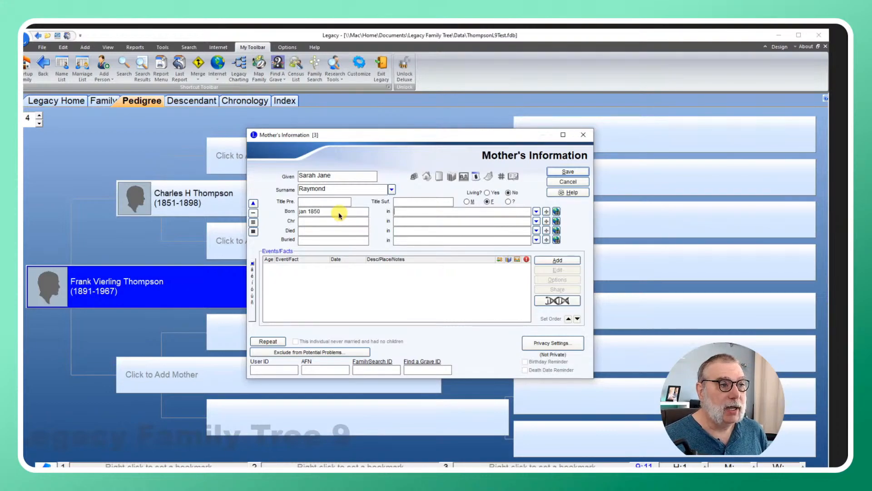
key(Tab)
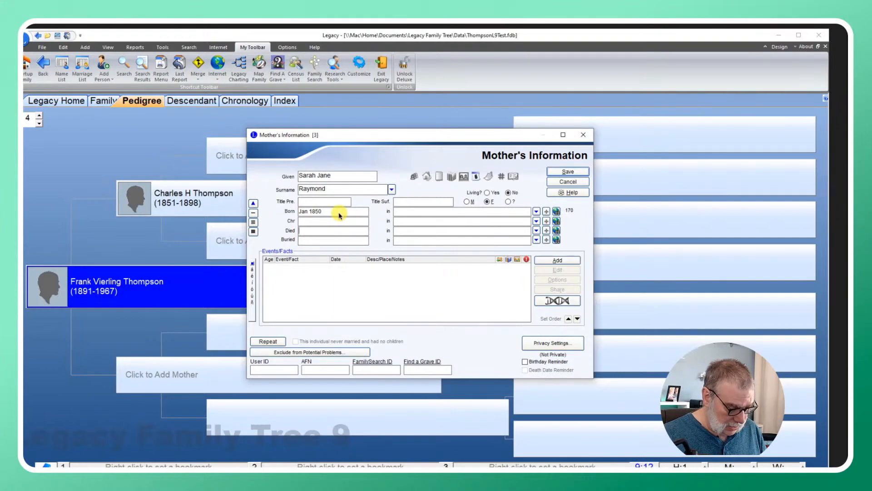
text(dec)
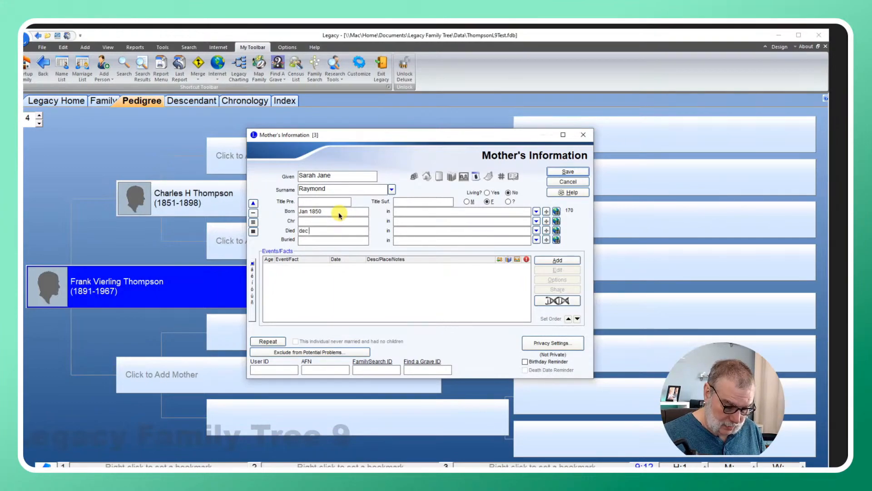
text( 10 1912)
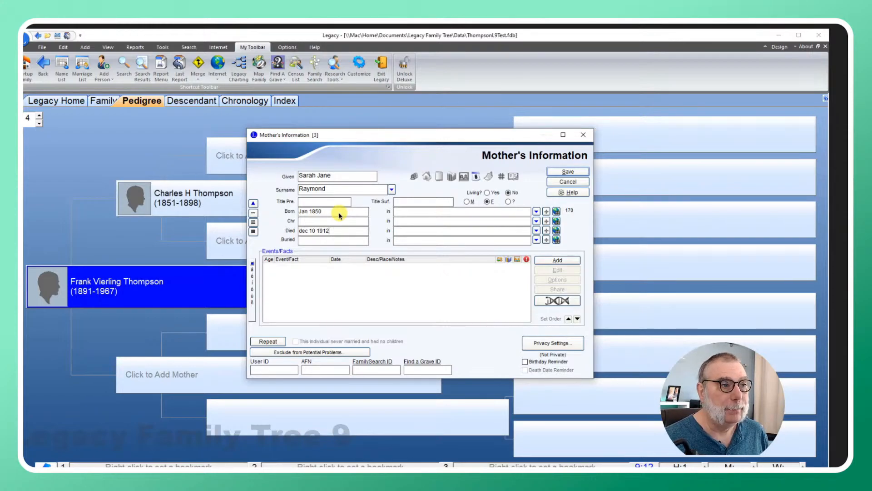
key(Tab)
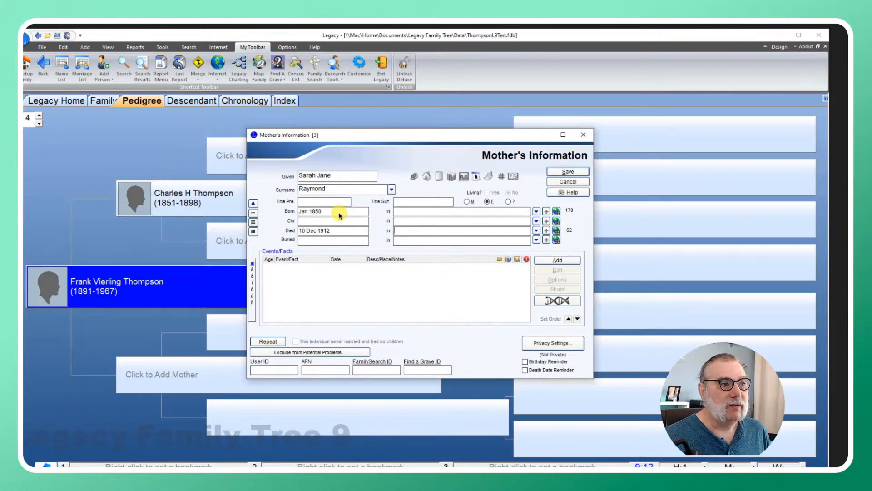
click(568, 172)
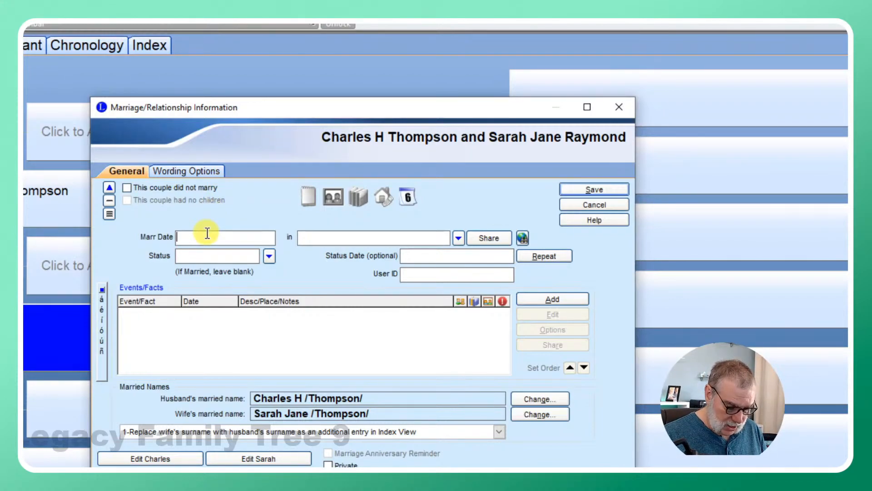
Set the parents' marriage date to 18 Sep 1889 and save the marriage record.
text(18 sep)
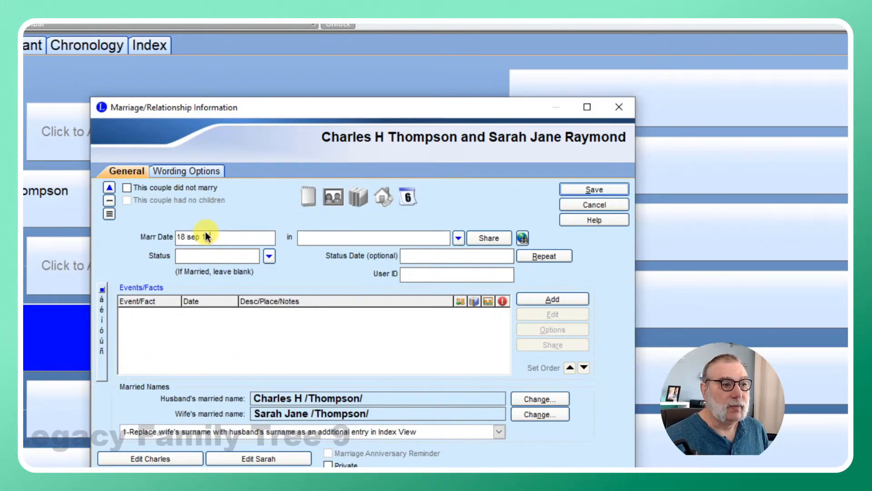
text( 1839)
key(Tab)
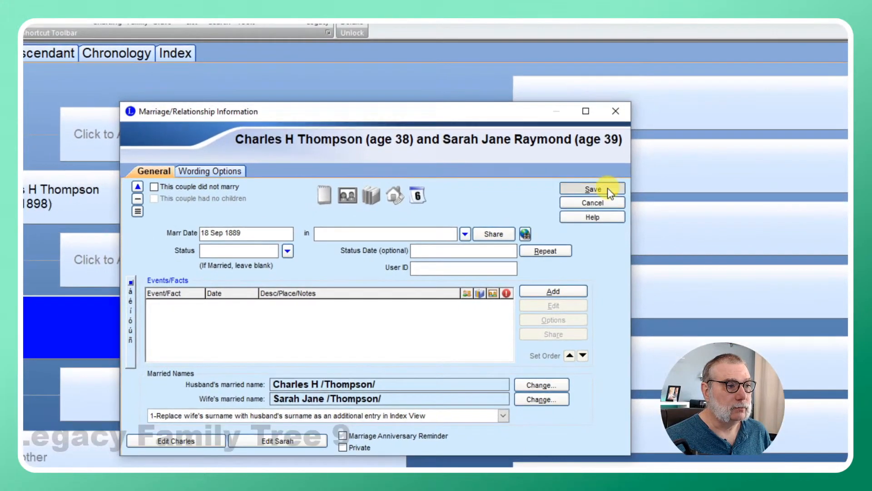
click(609, 189)
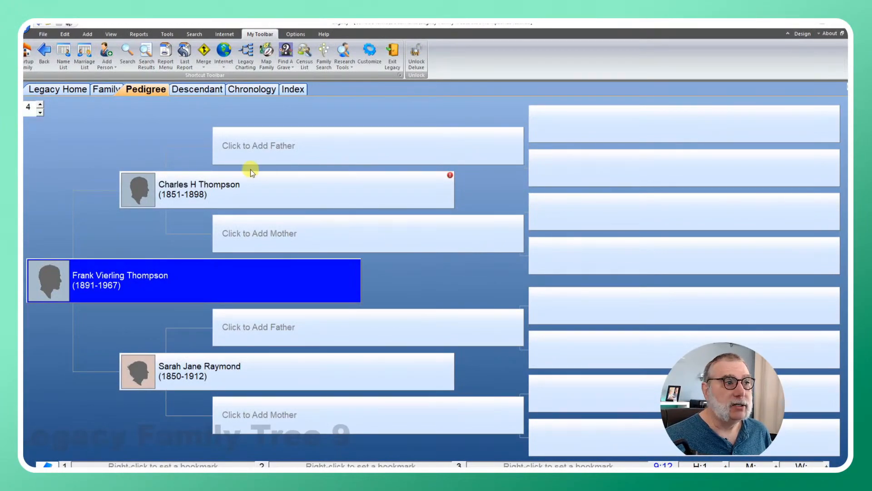
Add a new person as the paternal grandfather with his given names, keeping the suggested surname.
click(278, 147)
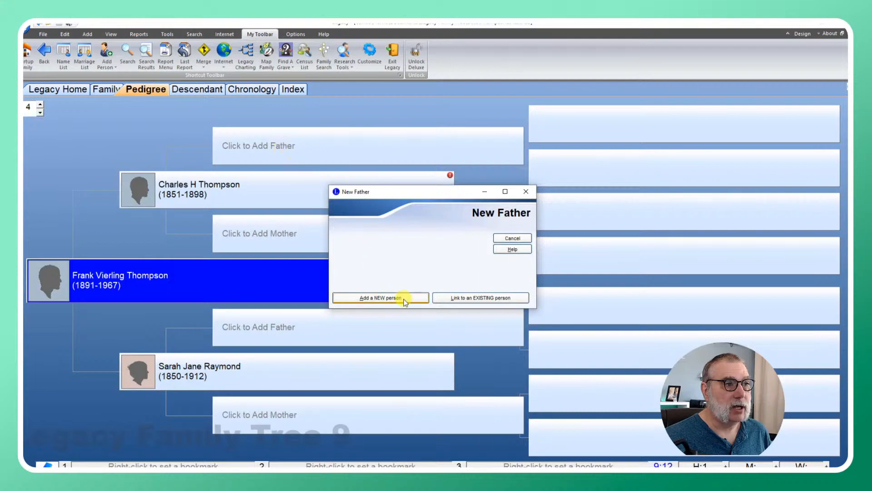
click(404, 299)
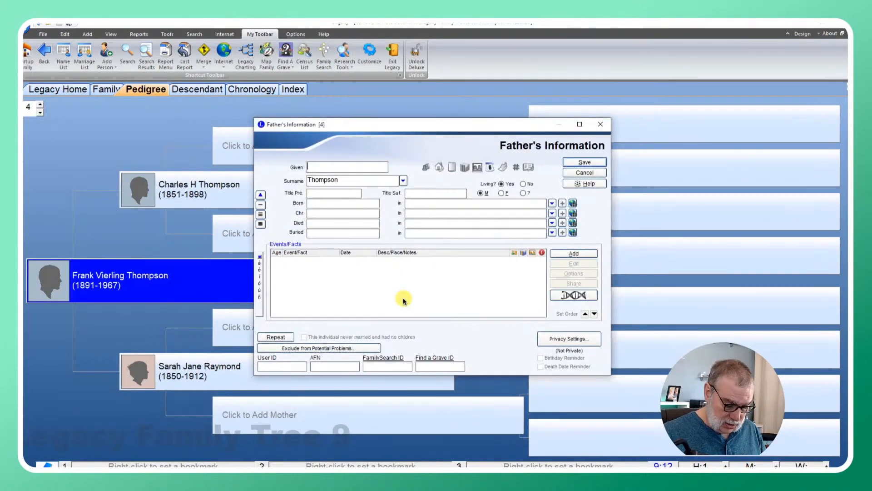
text(Dani)
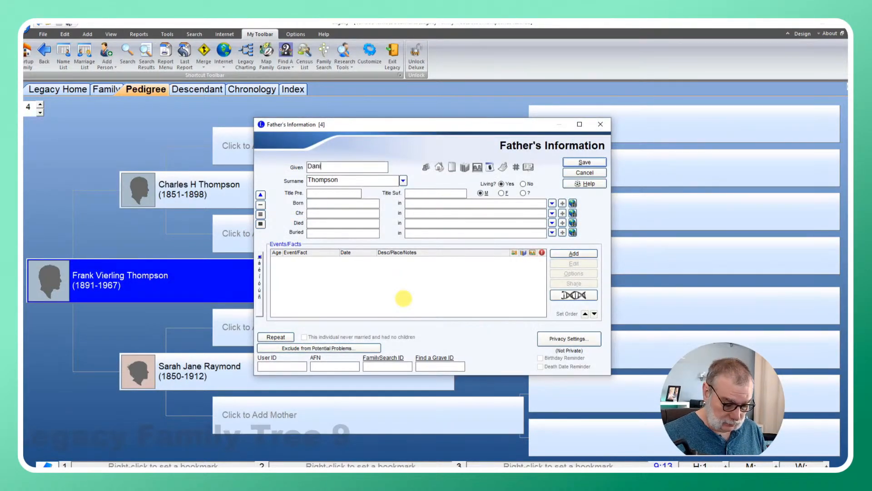
text(al)
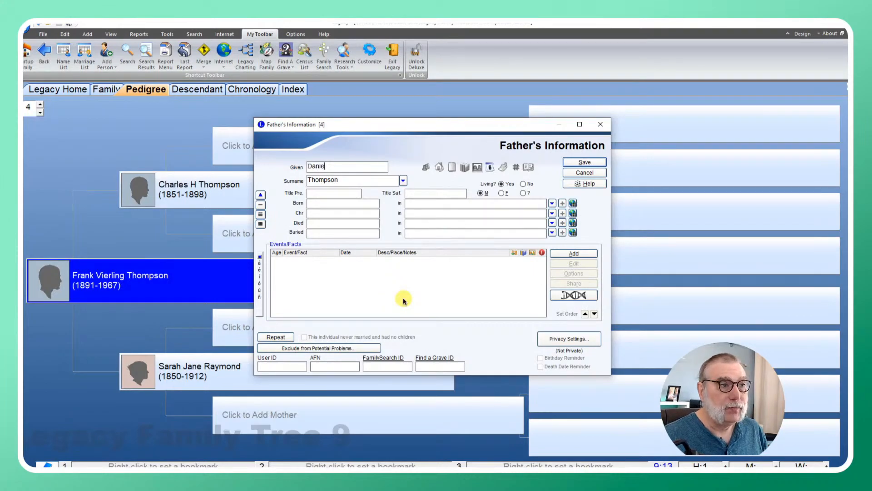
text(l Hart)
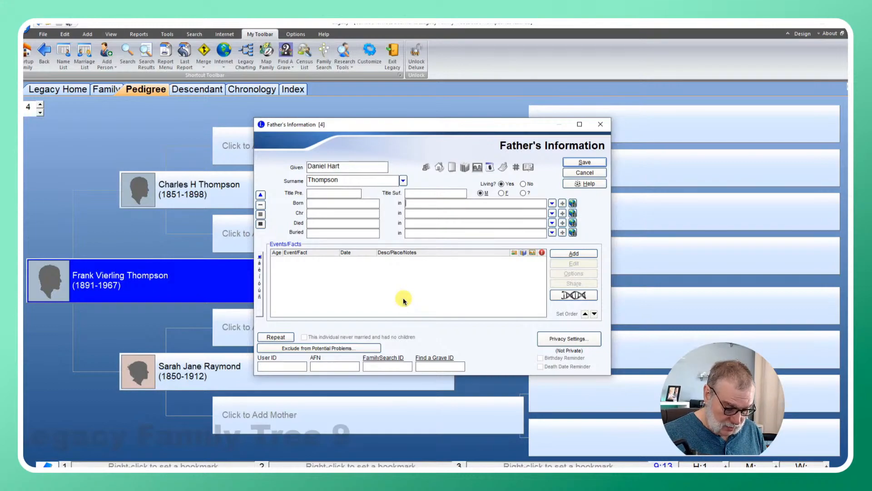
Enter the paternal grandfather's birth date, set his death date to 30 Jul 1893, and save his record.
text(1 ju)
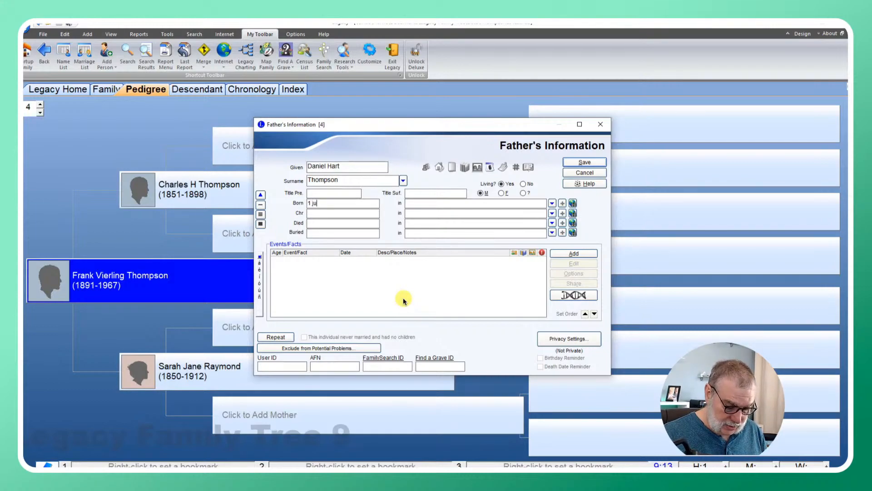
text(n 1829)
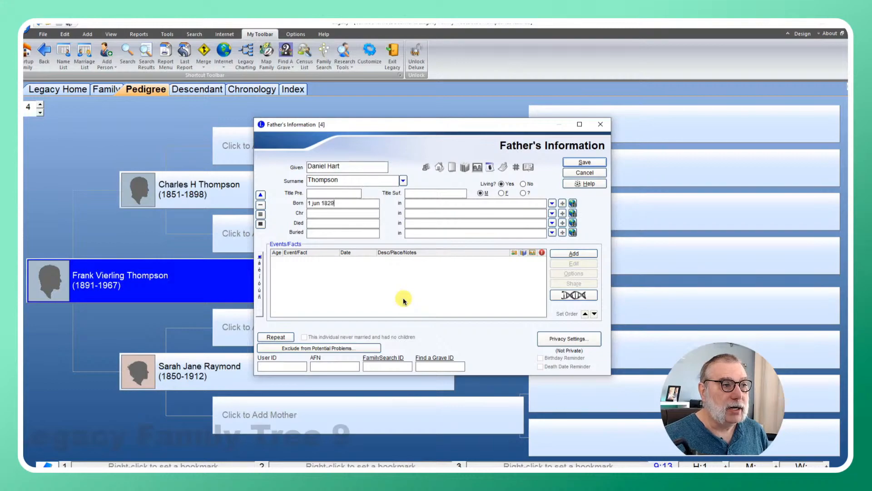
key(Tab)
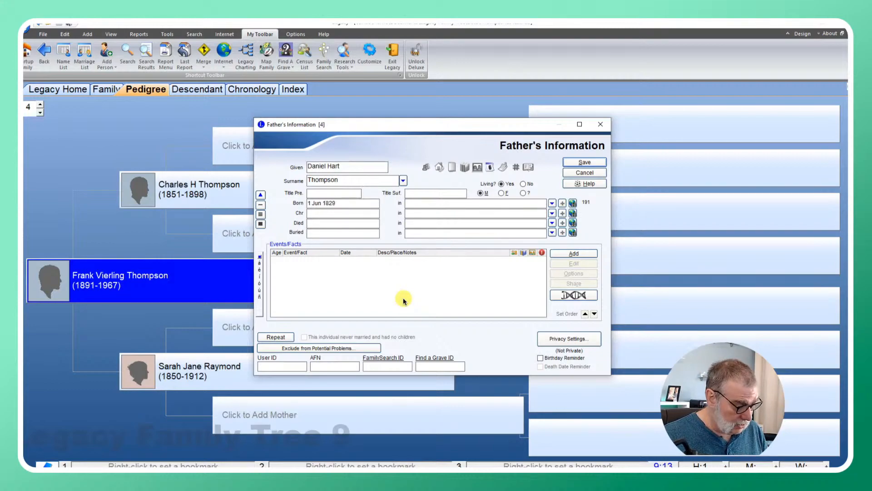
text(30 )
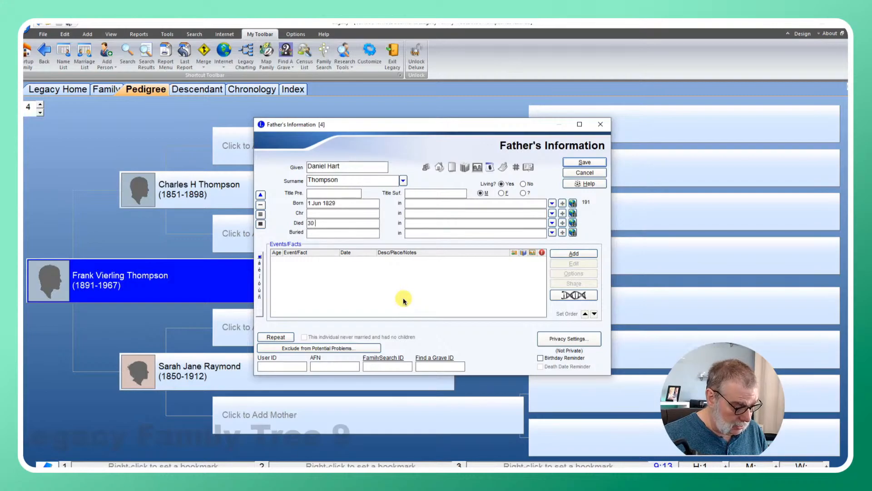
text(jul )
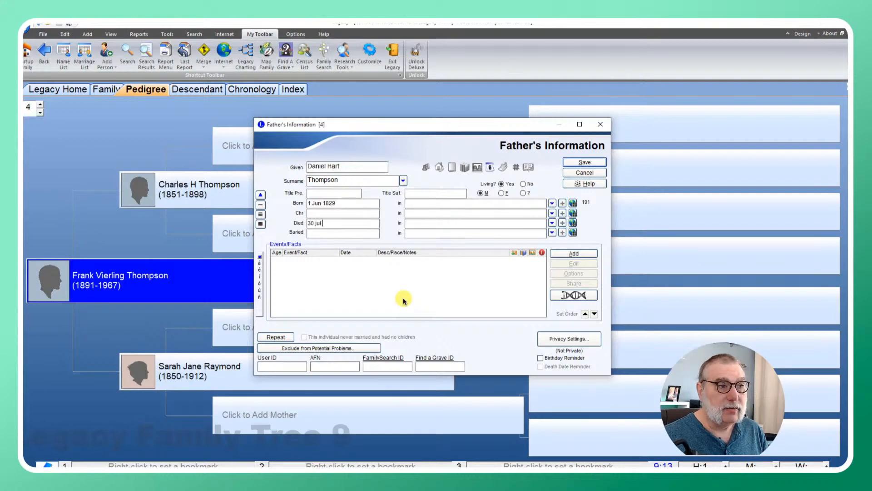
text(1893)
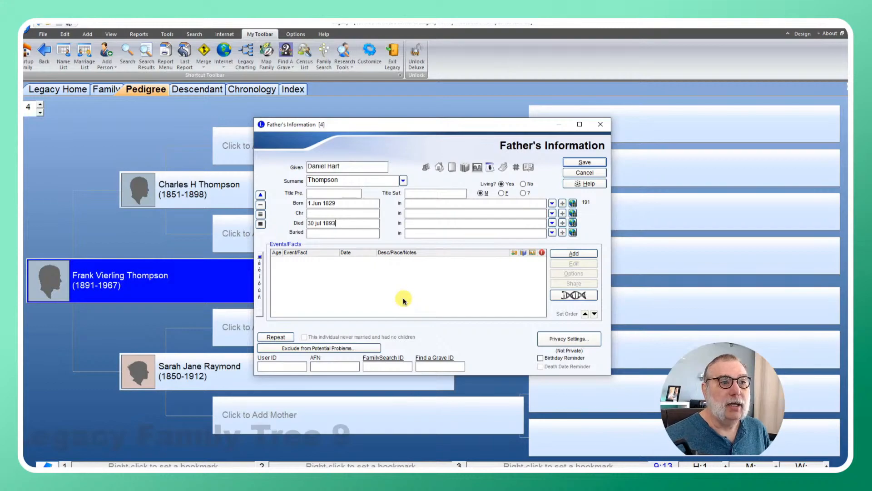
key(Tab)
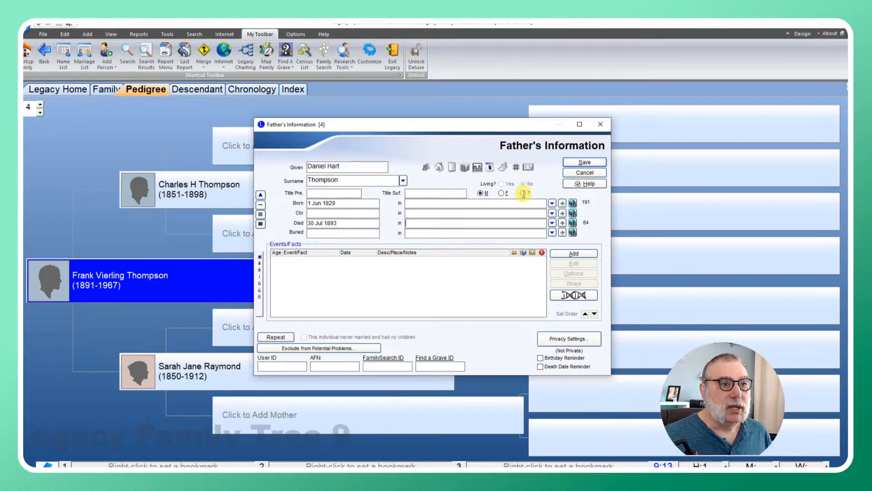
click(583, 164)
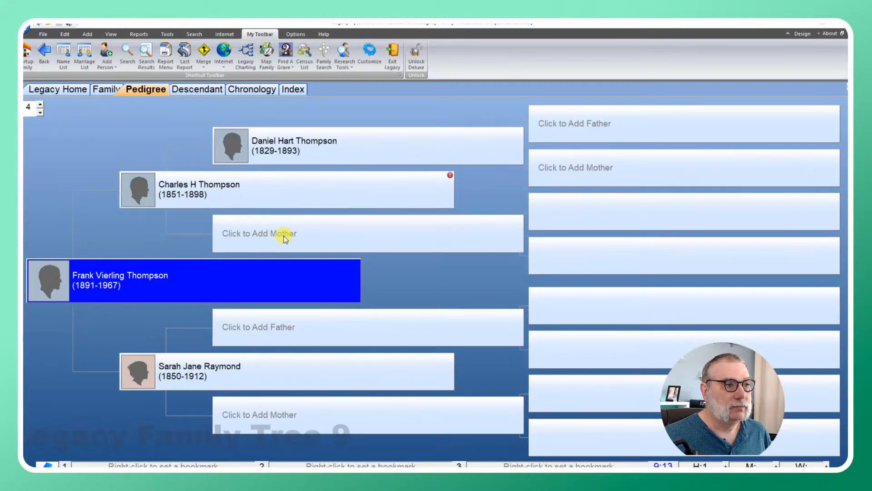
Add a new person as the paternal grandmother, the paternal grandfather's spouse, with her given name, middle initial and surname.
right_click(283, 235)
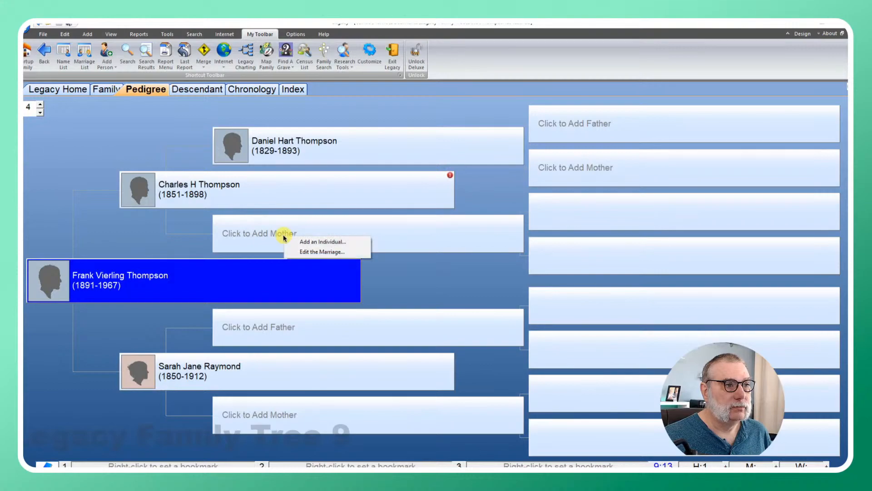
click(313, 243)
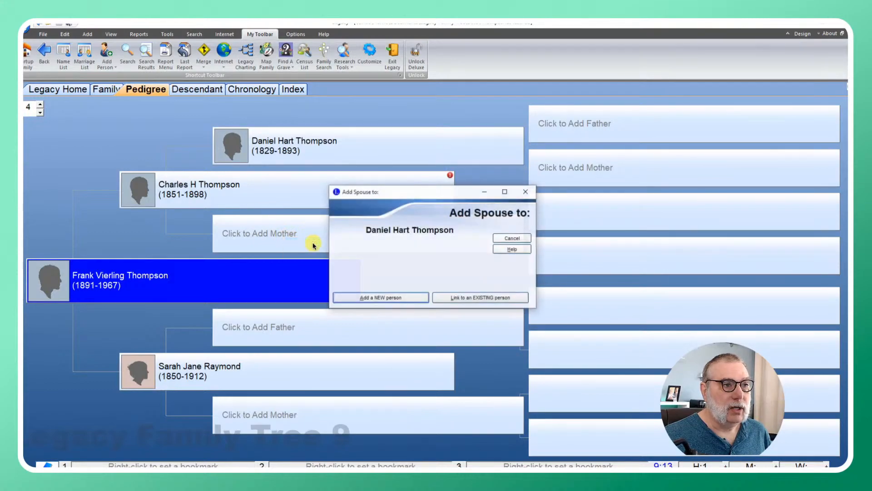
click(404, 298)
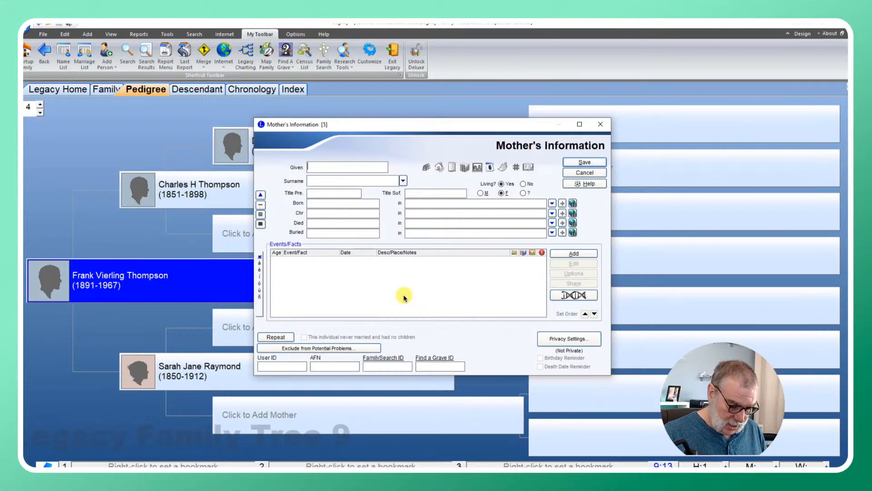
text(Abigail)
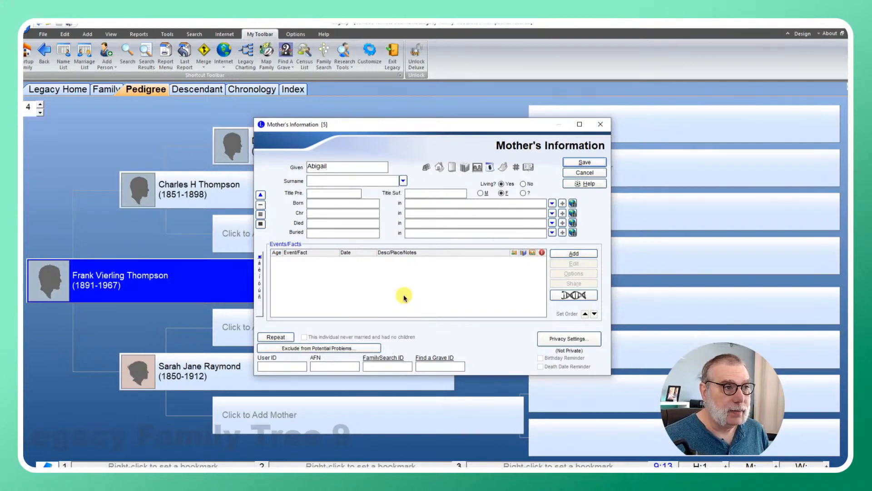
text( B)
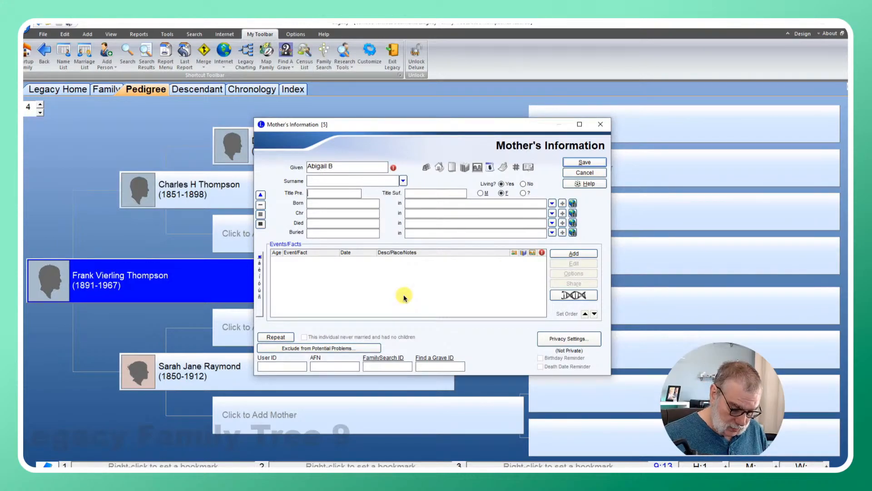
key(Tab)
text(Ciaters)
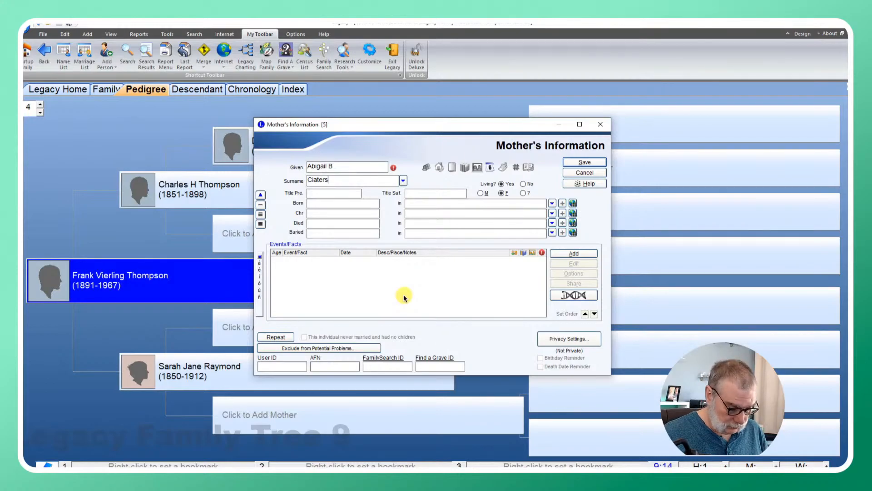
double_click(308, 184)
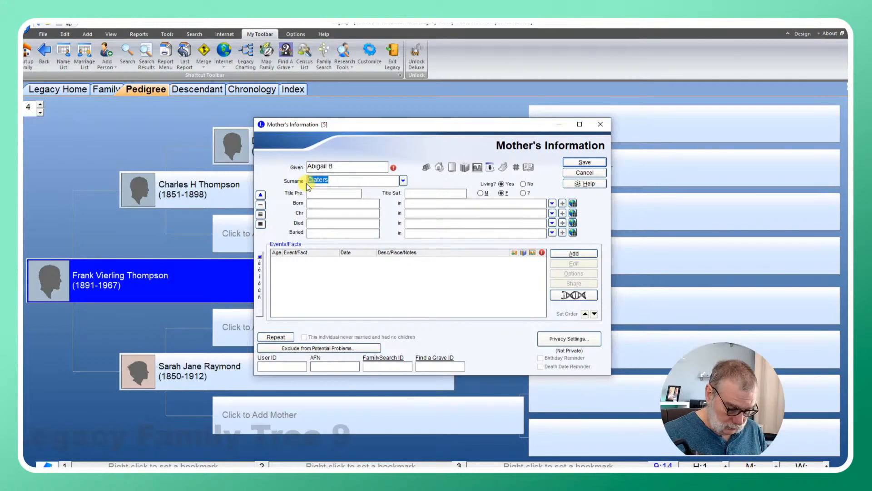
text(Coates)
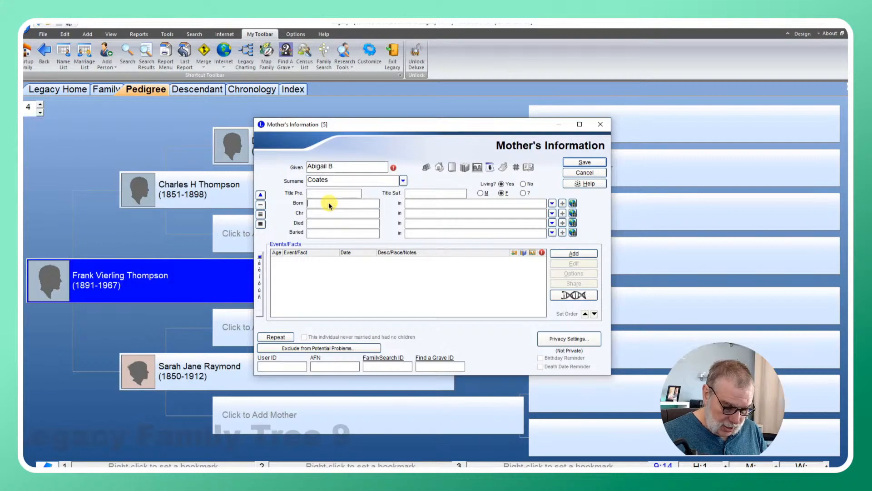
Enter the paternal grandmother's birth year, set her death date to 9 Nov 1856, and save her record.
text(1829)
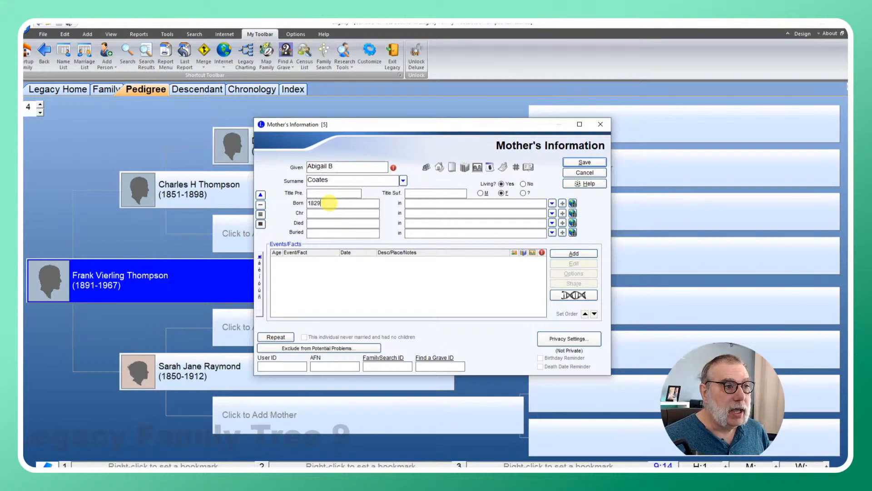
key(Tab)
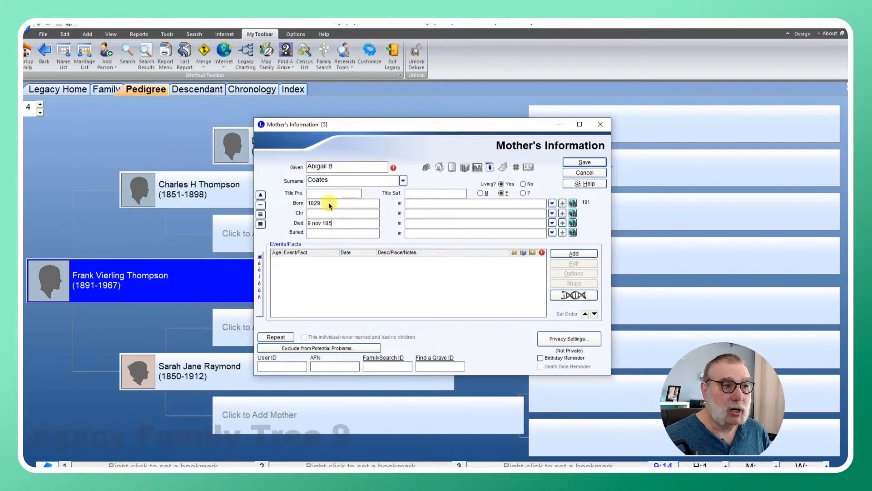
key(Tab)
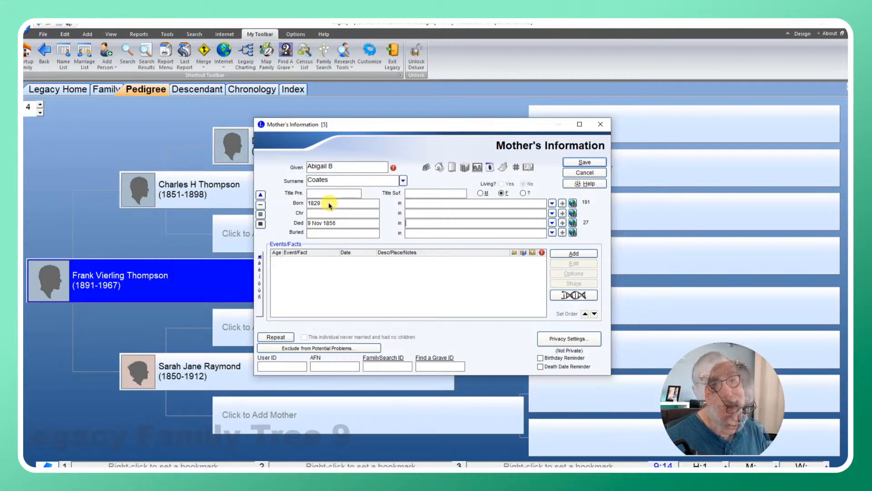
key(Return)
Set the paternal grandparents' marriage date to 10 Oct 1846 and save the marriage record.
text(10 oct 1846)
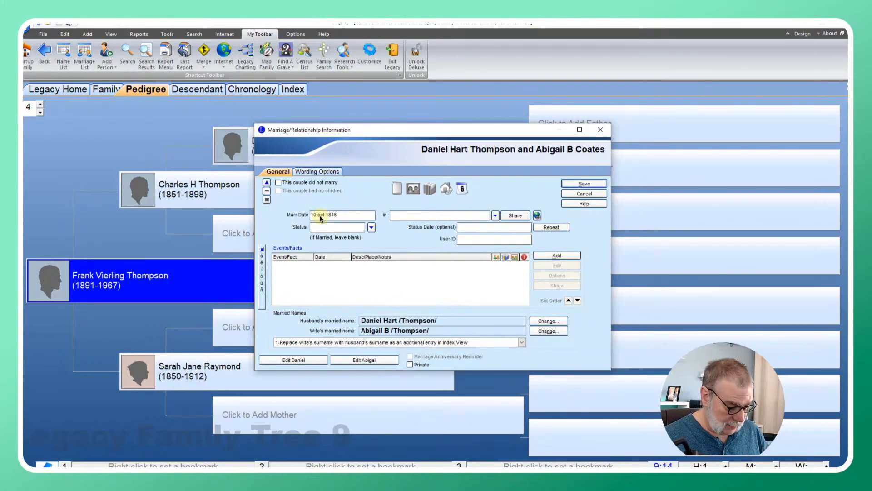
key(Tab)
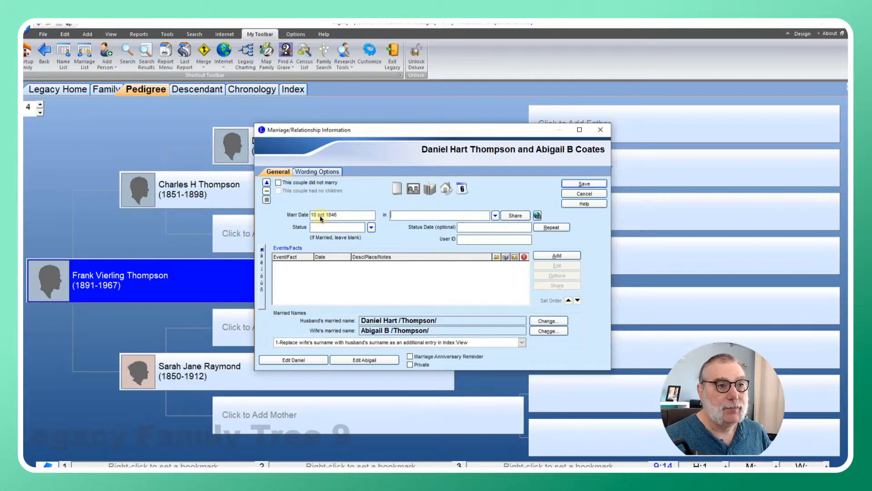
click(587, 184)
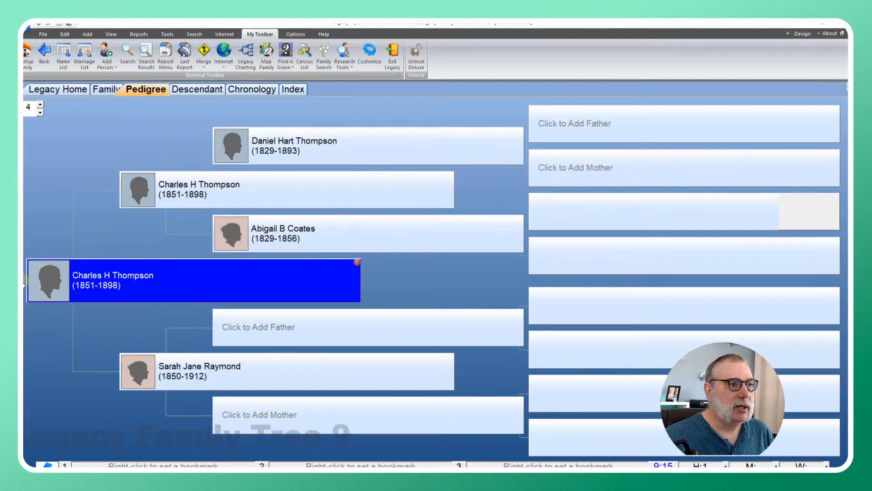
Open the available actions for the paternal grandmother in the pedigree chart.
right_click(275, 230)
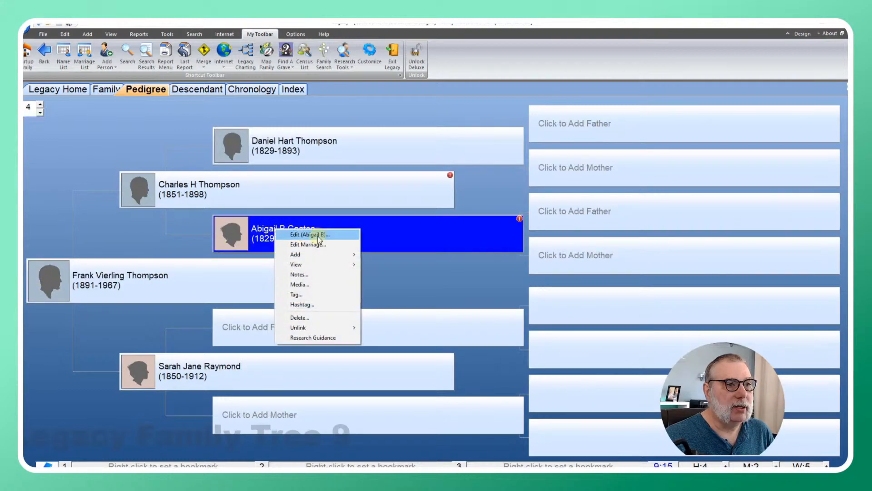
Edit the paternal grandmother's record, add a period after the middle initial in her given name, and save it.
click(317, 235)
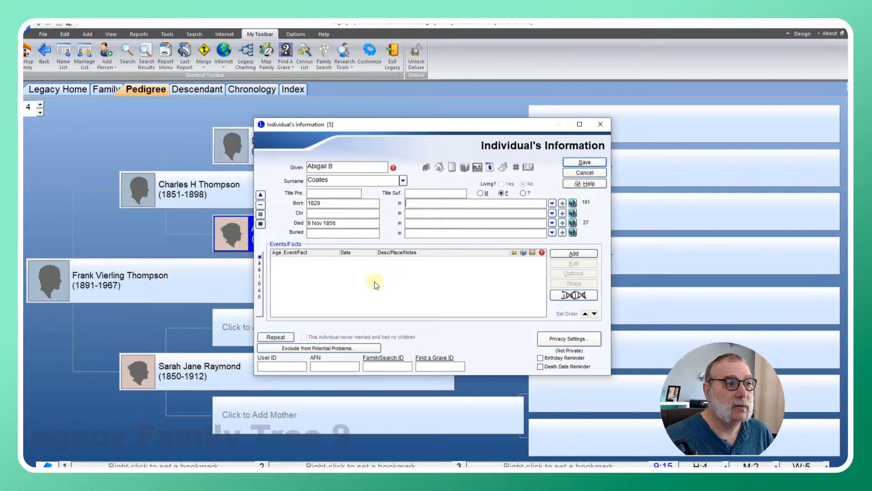
click(345, 165)
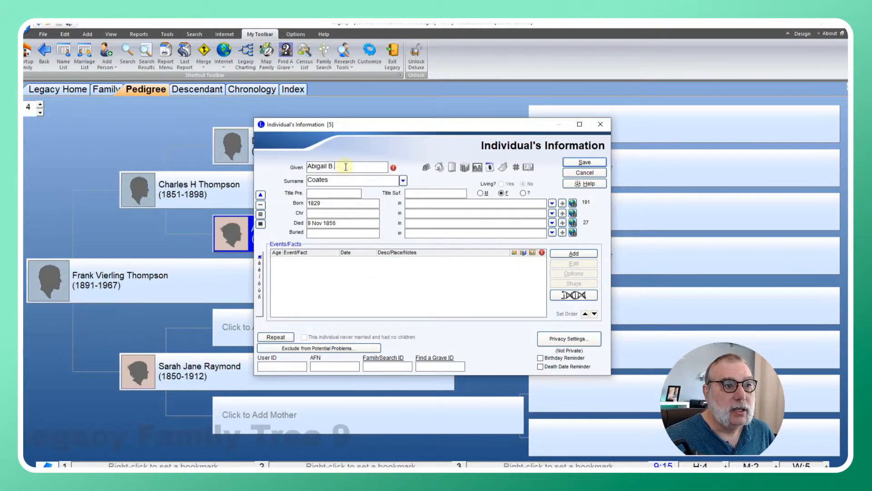
text(.)
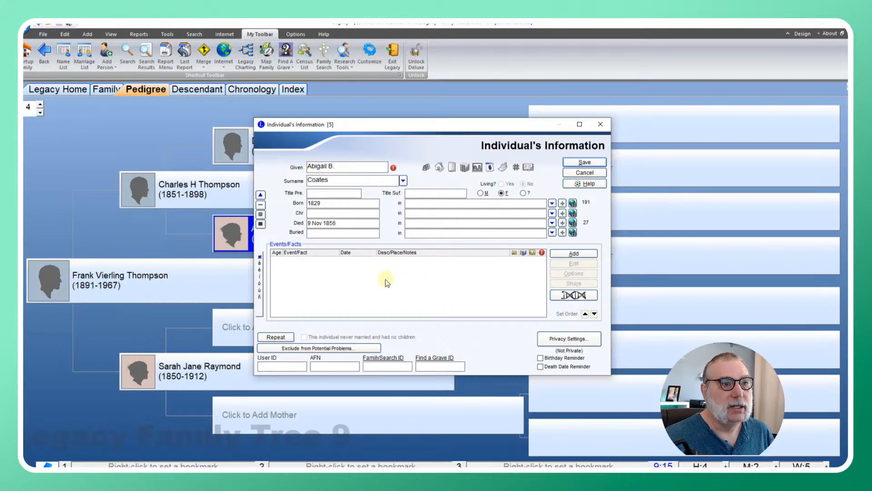
click(569, 173)
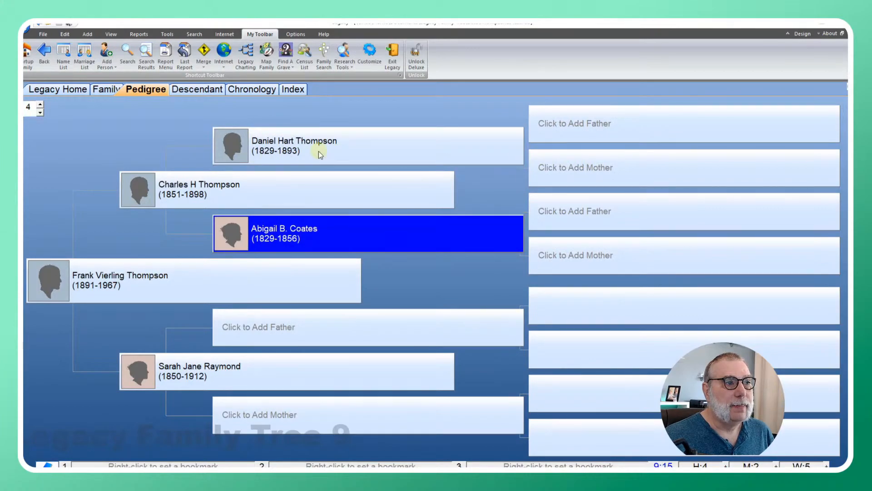
Review the paternal grandfather's marriage information for the marriage date and married names, and close it.
click(320, 153)
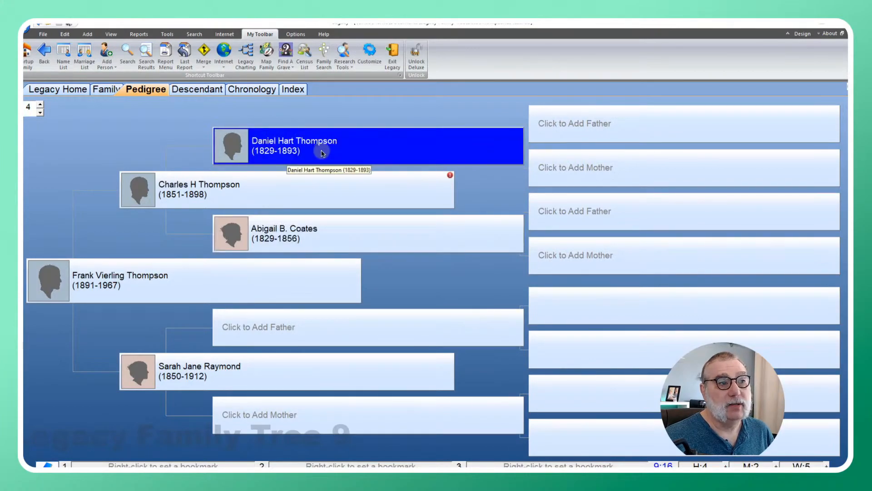
right_click(322, 153)
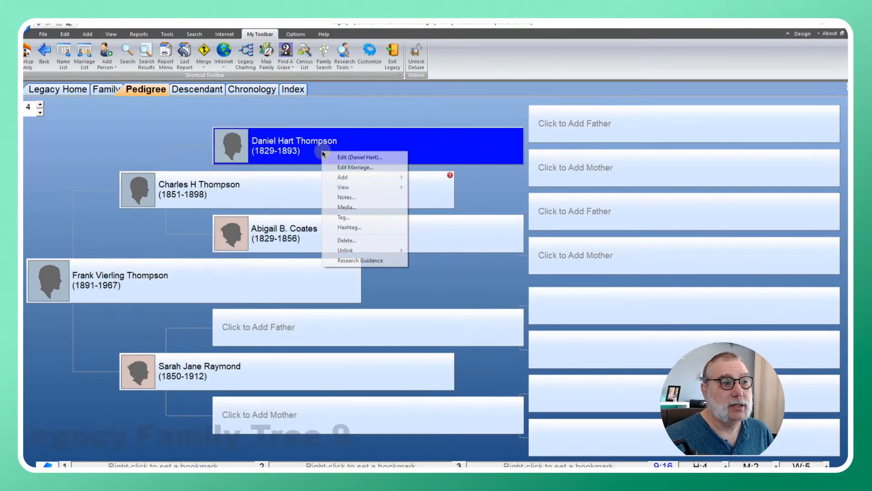
click(360, 167)
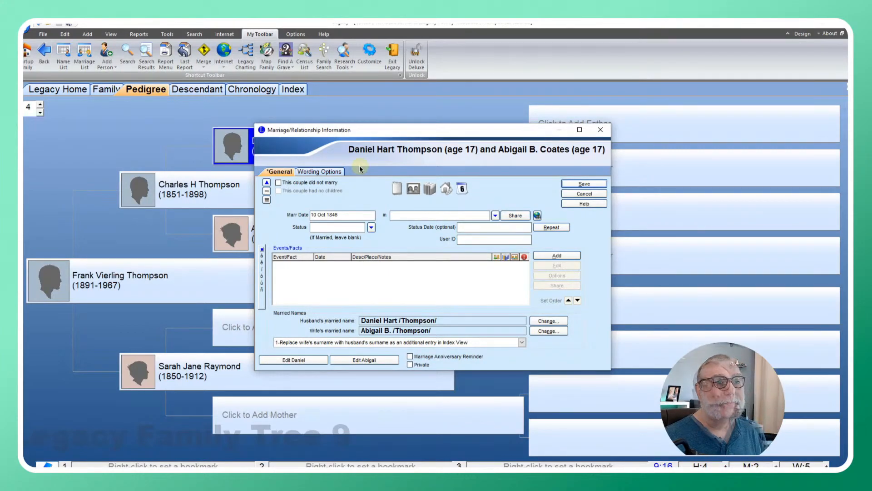
click(601, 131)
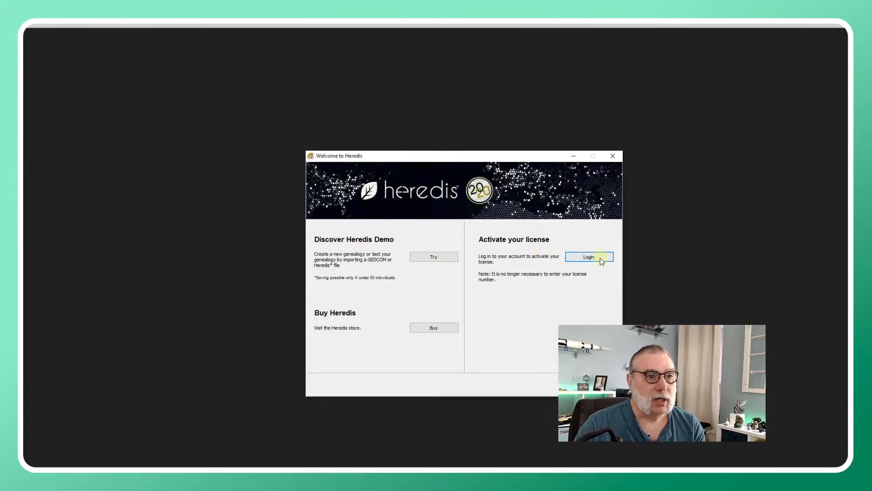
In Heredis, start the demo version and create a new family file named Heredis2020PCTHompsonTest.
click(430, 259)
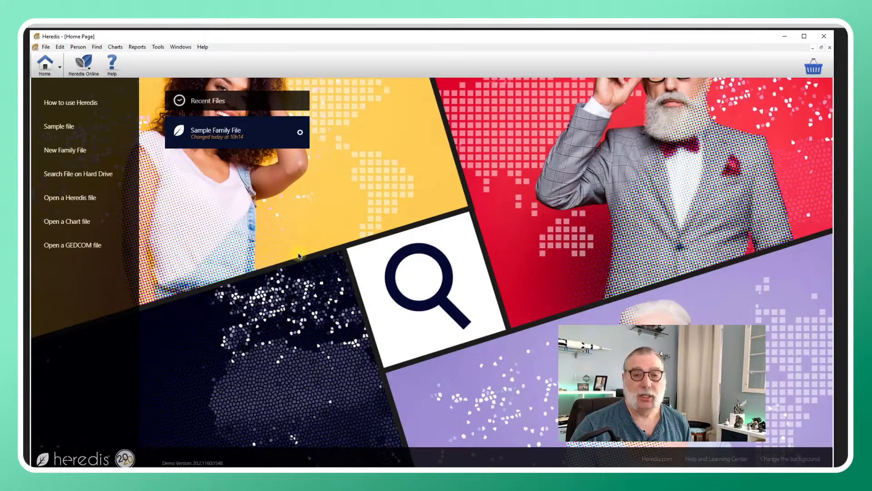
click(46, 47)
click(57, 58)
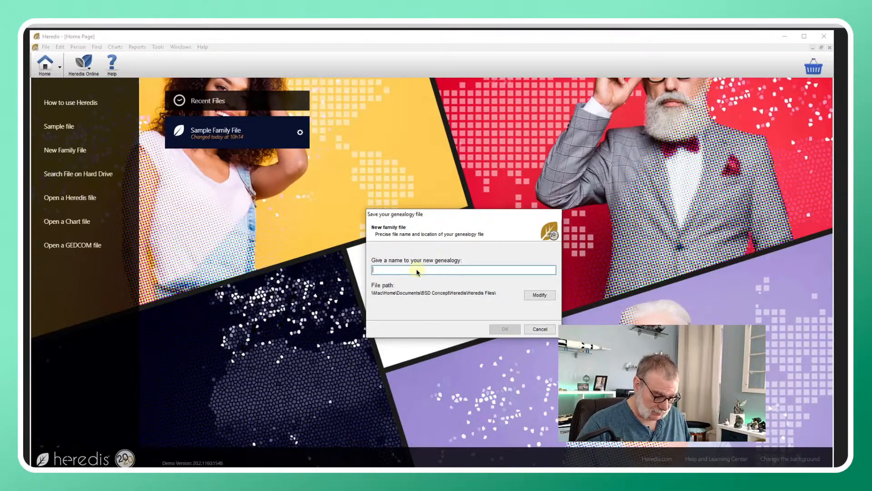
text(H)
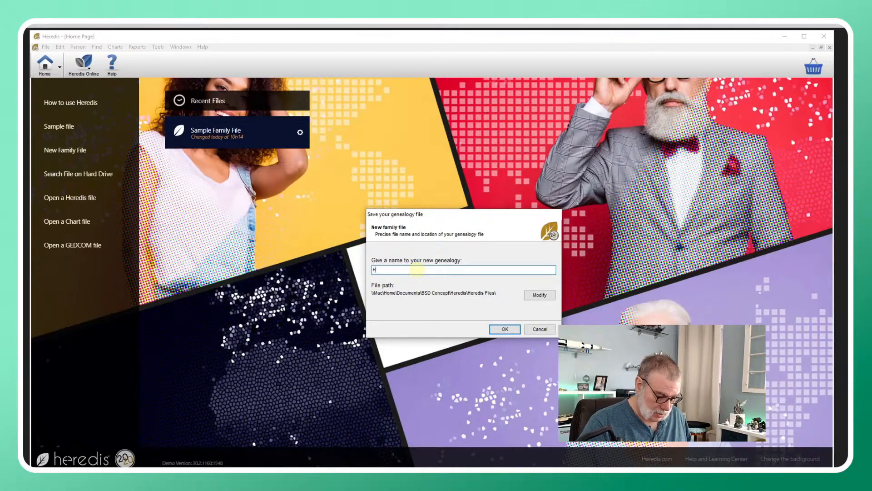
text(eredis)
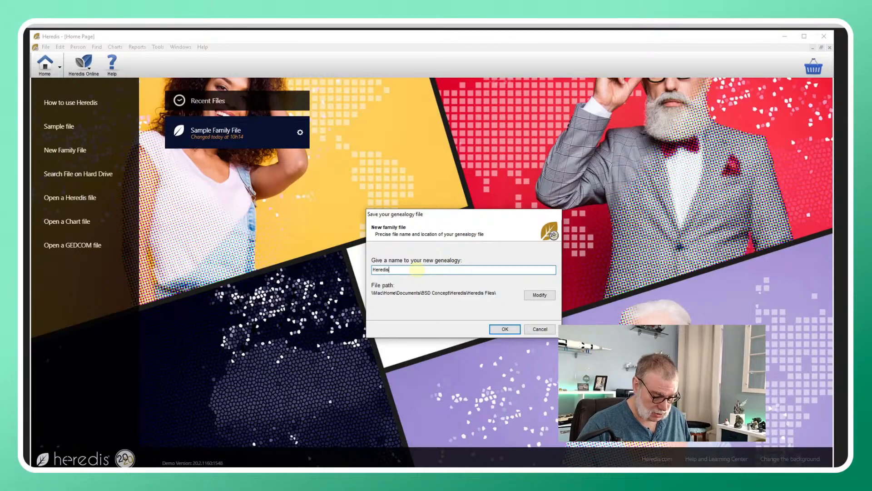
text(202)
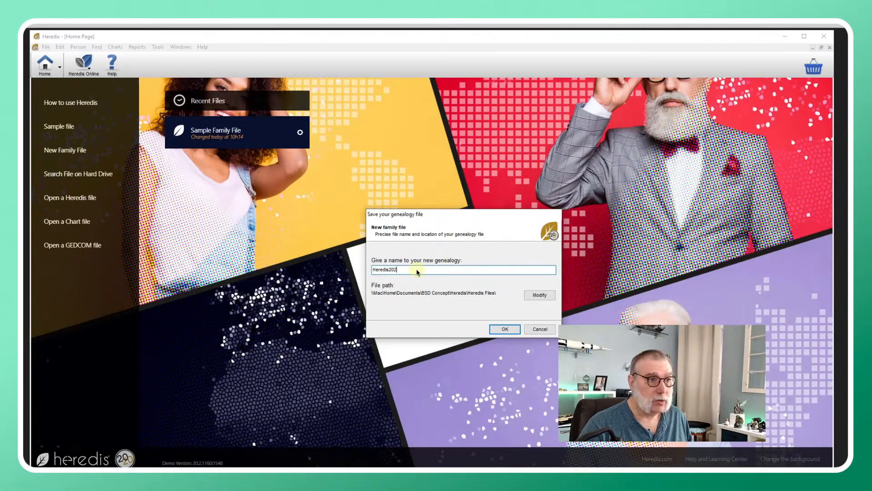
text(0PC)
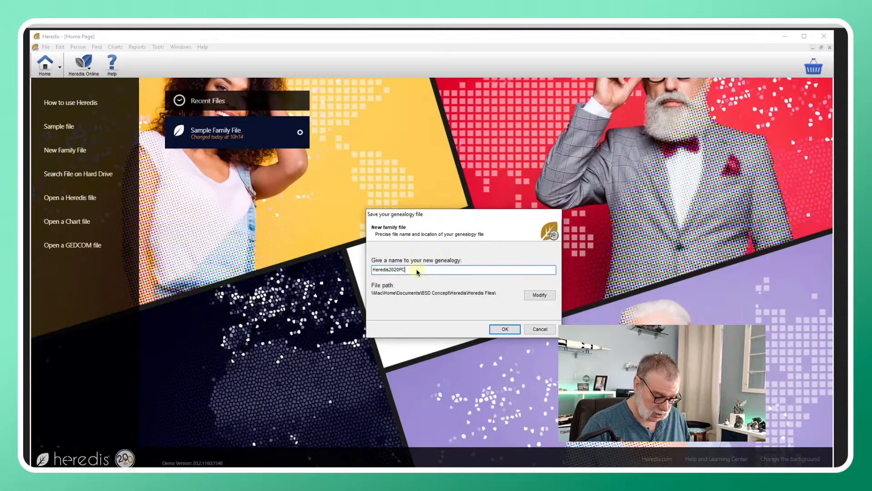
text(THomeson)
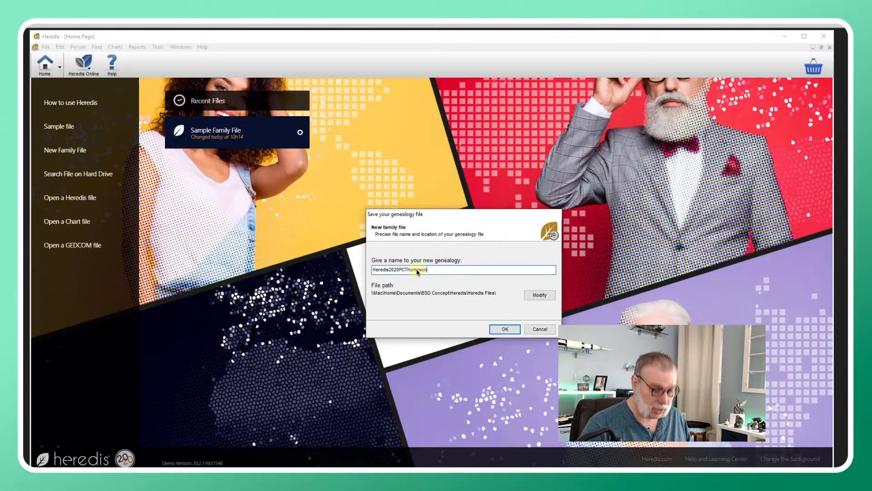
text(Test)
key(Return)
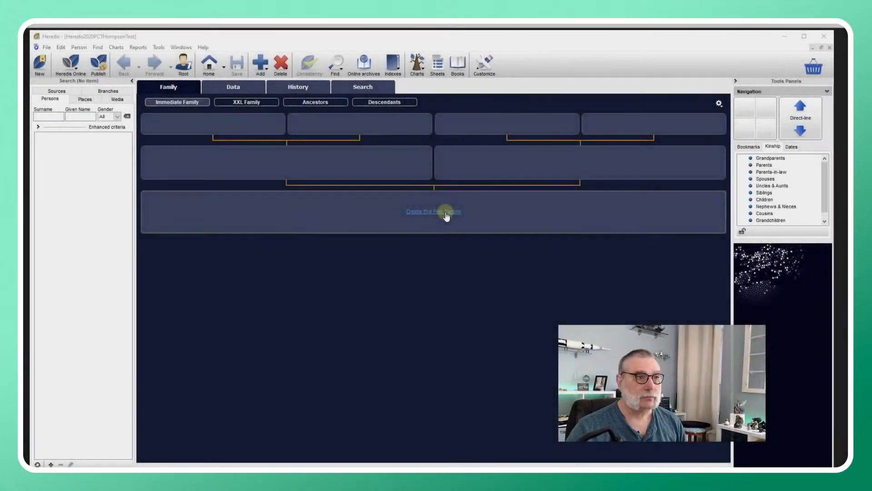
Create the first person in the file, entering the surname and given names, with gender M.
click(446, 212)
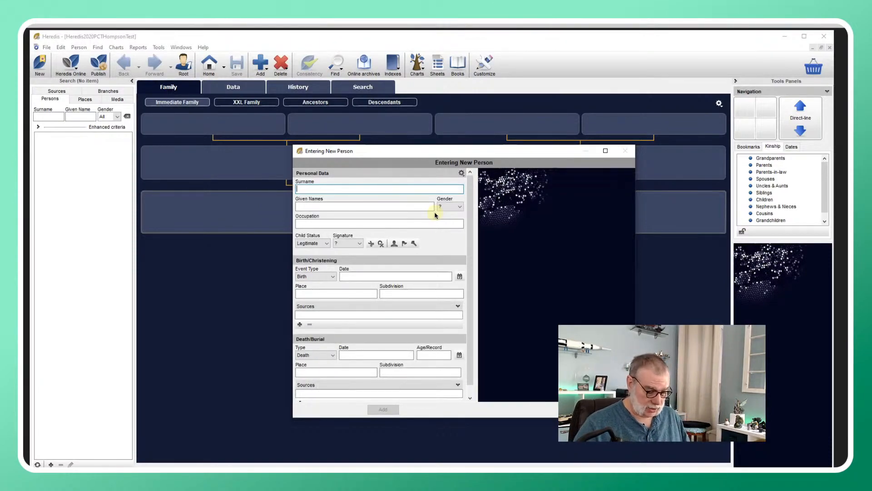
text(Thompso)
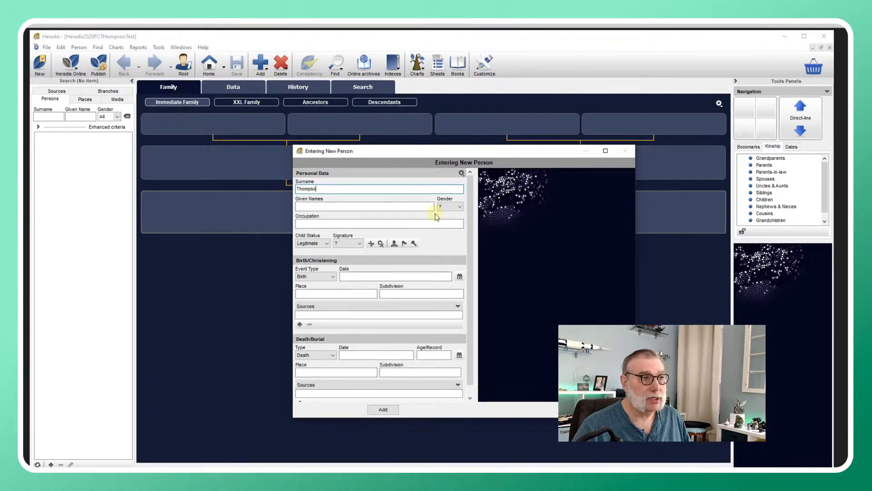
text(n)
key(Tab)
text(F)
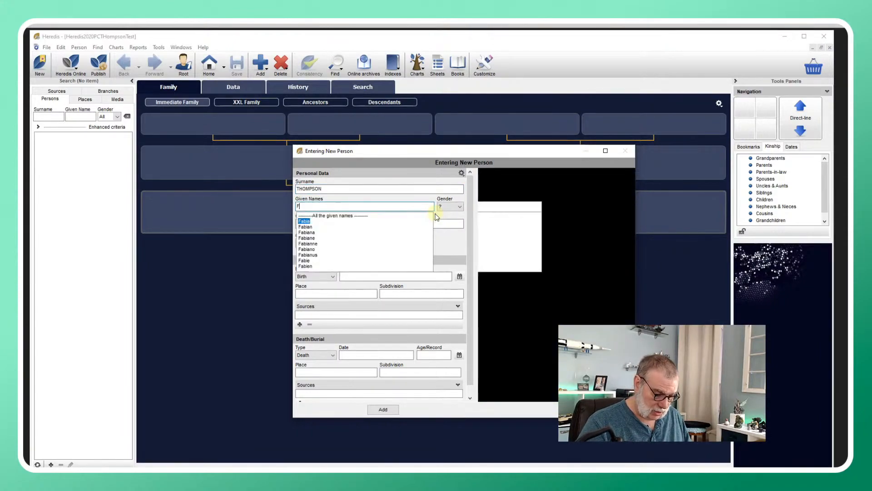
text(rank V)
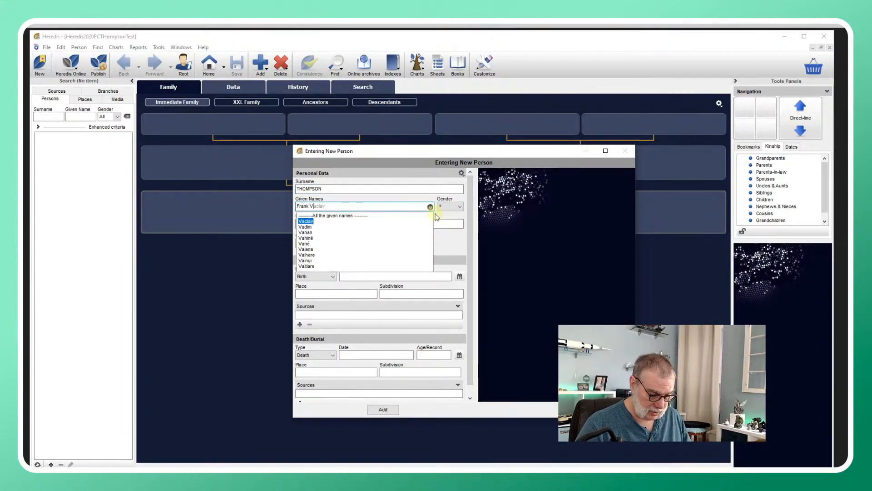
text(ierling)
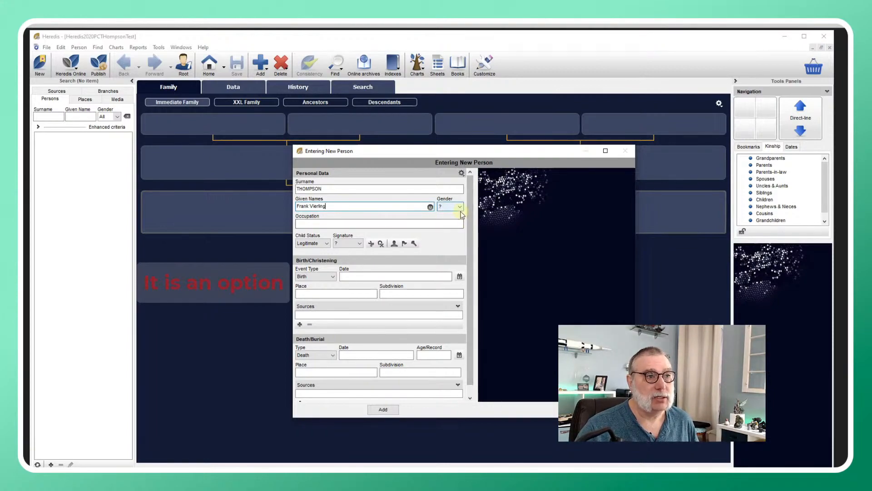
key(Tab)
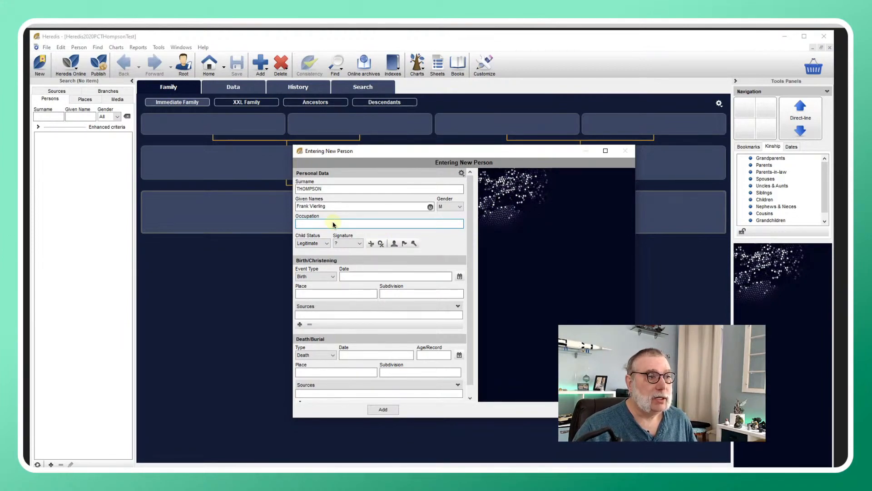
Try to enter the first person's birth date in day-month-year order.
click(362, 276)
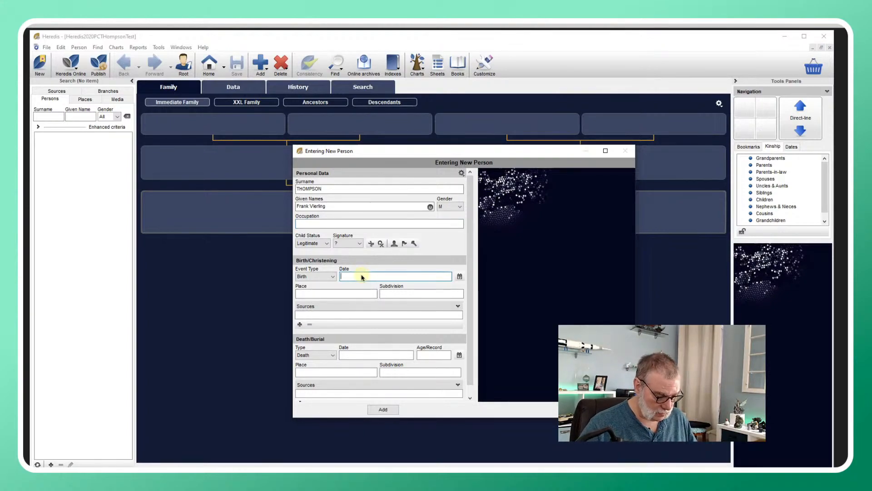
text(14)
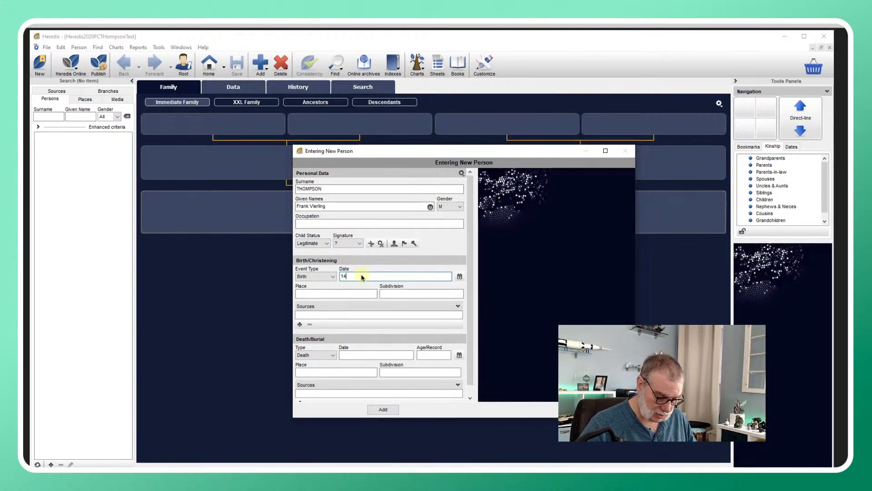
text( june 1891)
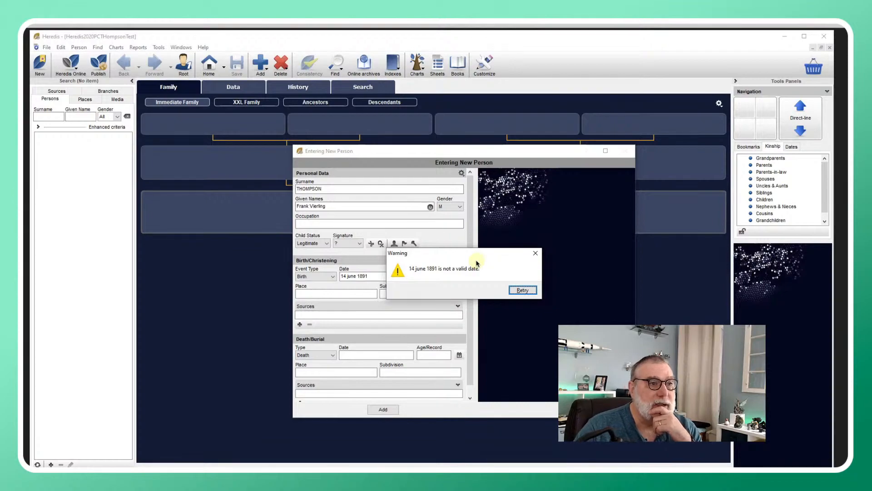
click(535, 254)
click(376, 275)
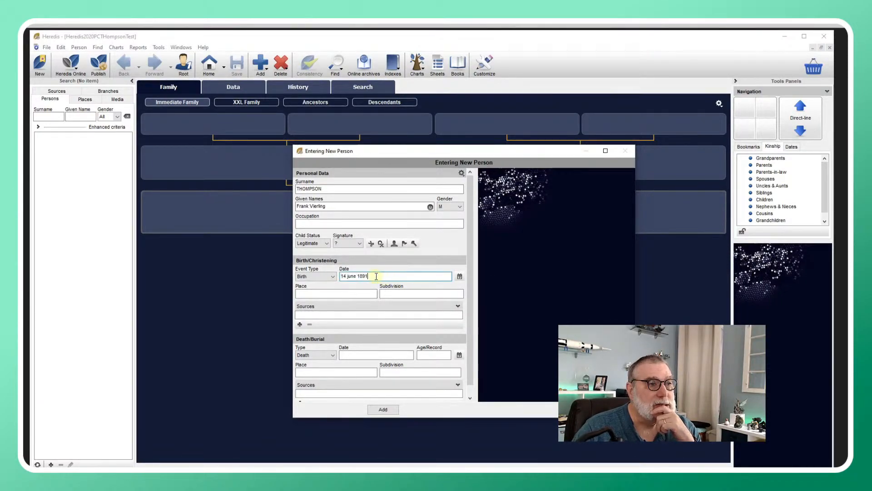
Replace the birth date using month-day-year order, set the death date to October 9, 1967, and add the person.
drag(376, 276, 335, 277)
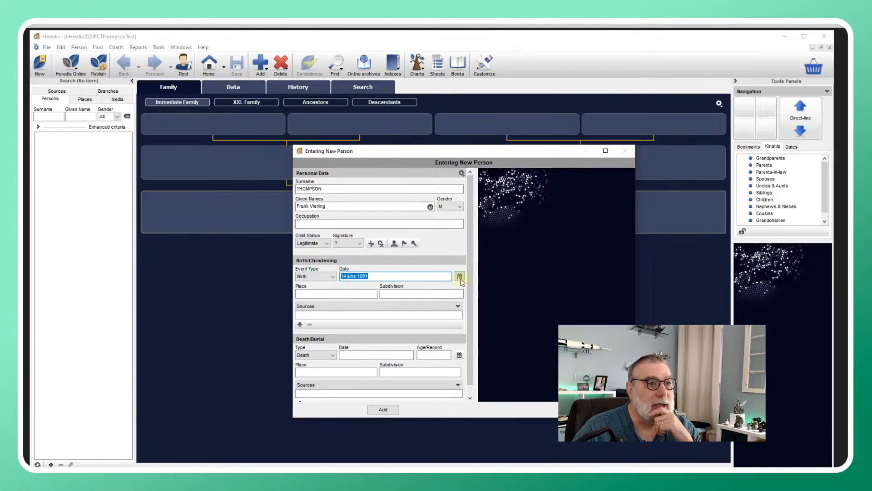
click(460, 276)
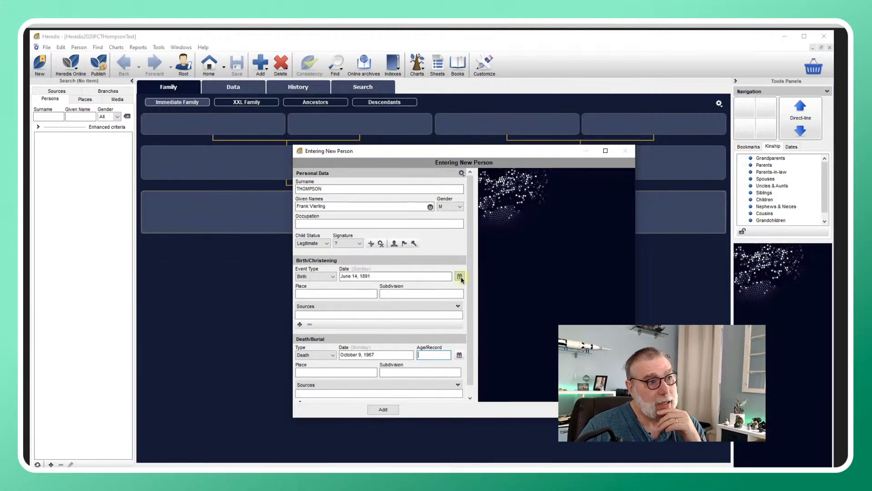
click(382, 410)
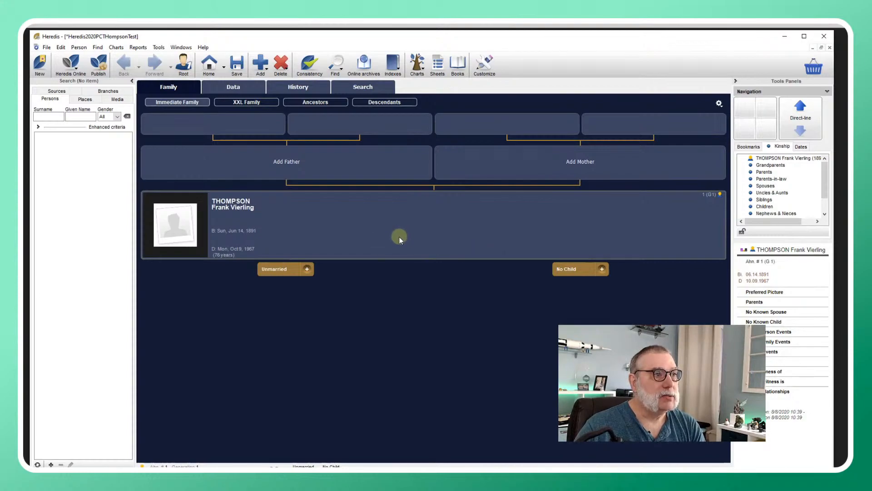
Start adding the first person's father, keeping the prefilled surname and entering his given name and middle initial.
click(291, 166)
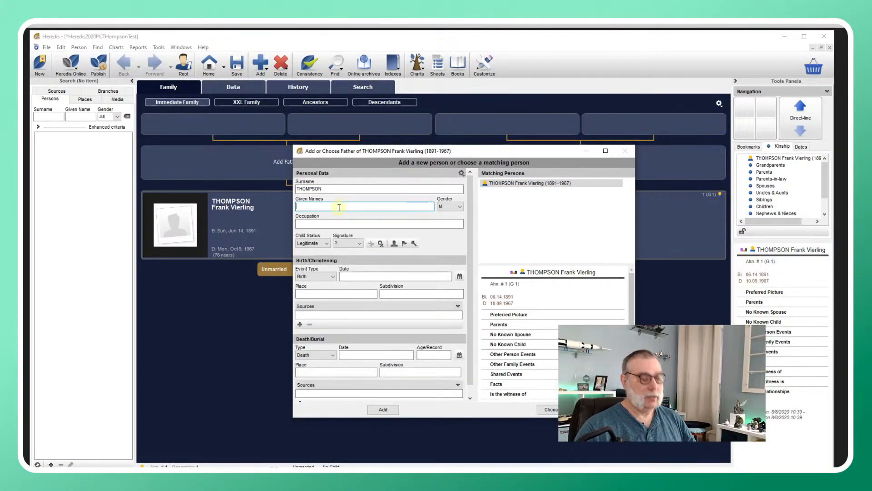
text(Charl)
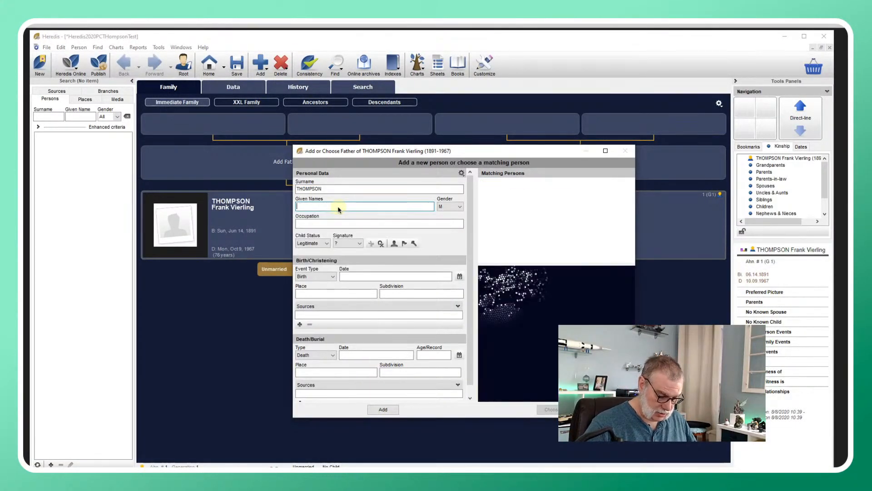
text(es H)
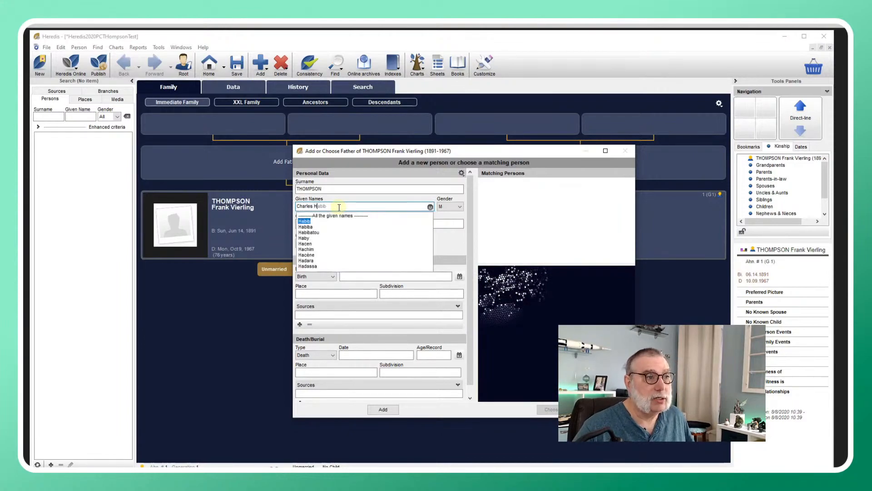
key(Escape)
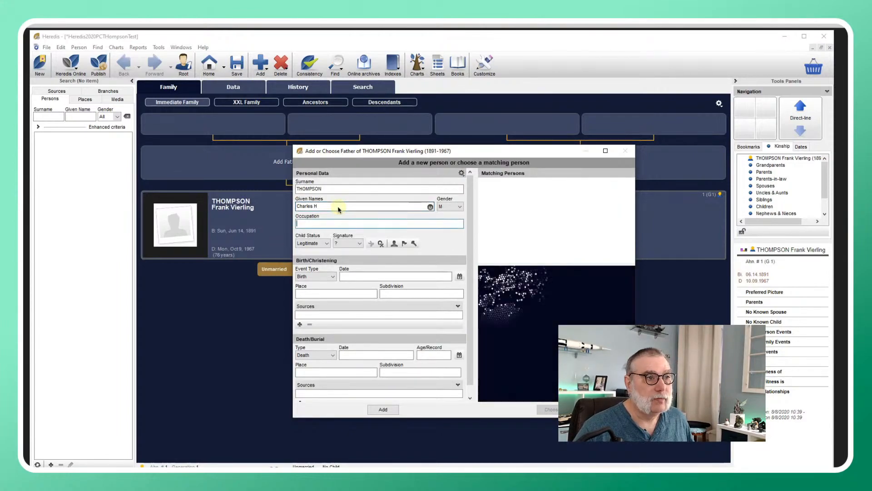
key(Tab)
key(Tab)
key(Tab)
key(Tab)
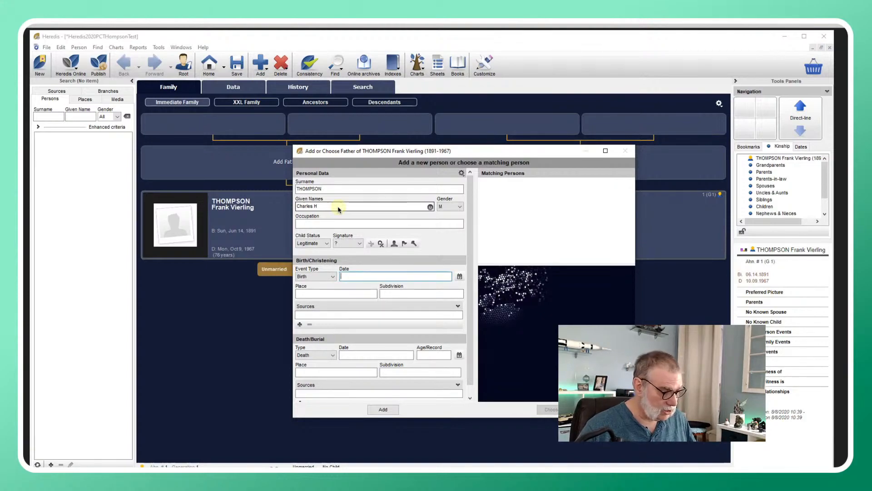
Enter the father's birth year, set his death date to April 10, 1898, and add him.
text(1851)
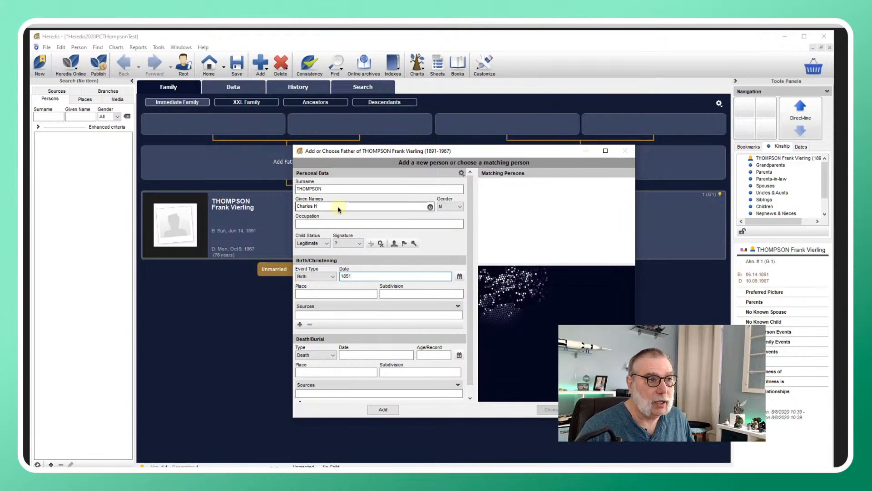
key(Tab)
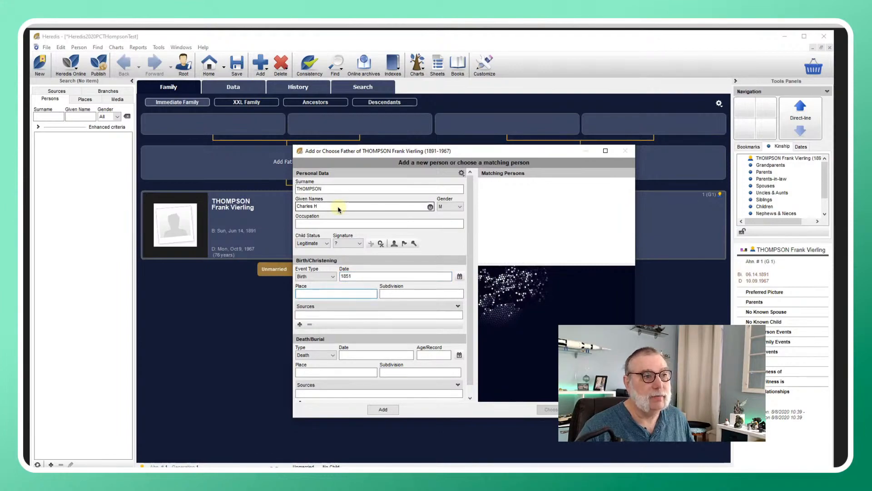
key(Tab)
key(Tab)
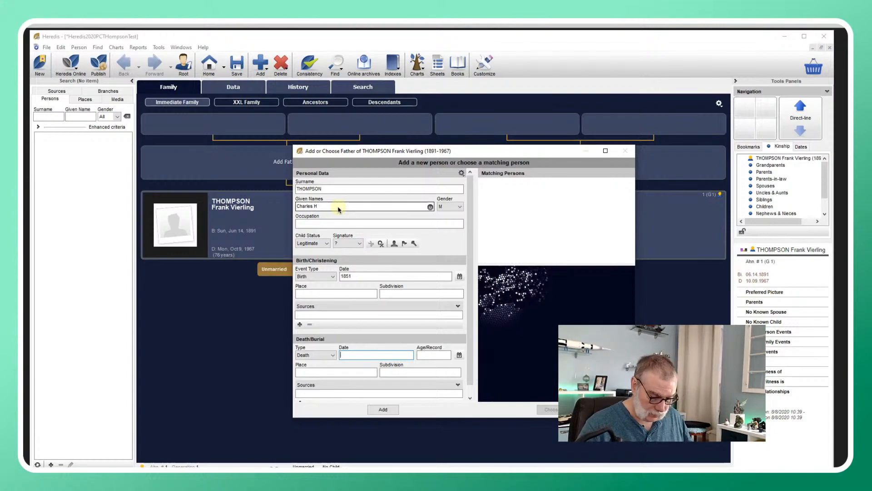
text(april)
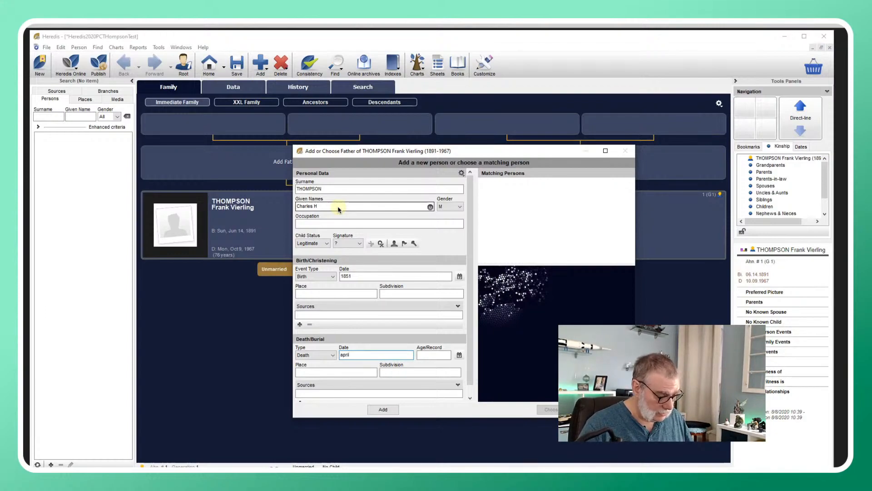
text( 10, )
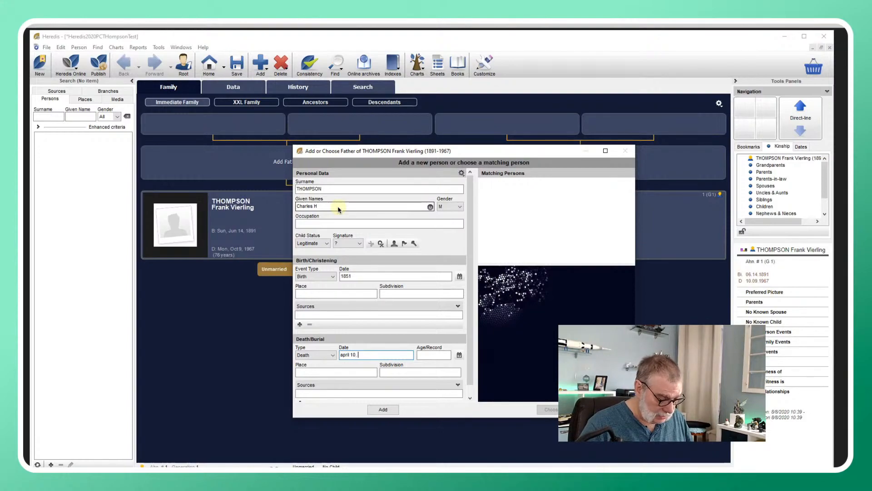
text(189)
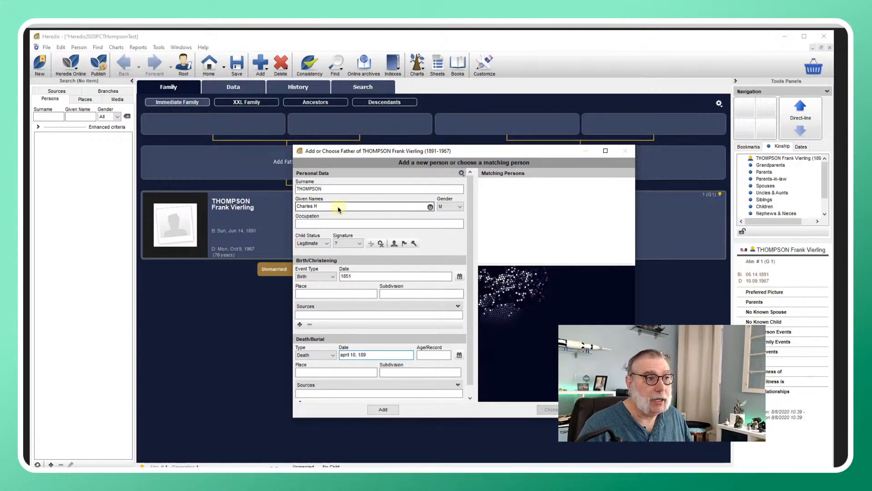
text(8)
key(Tab)
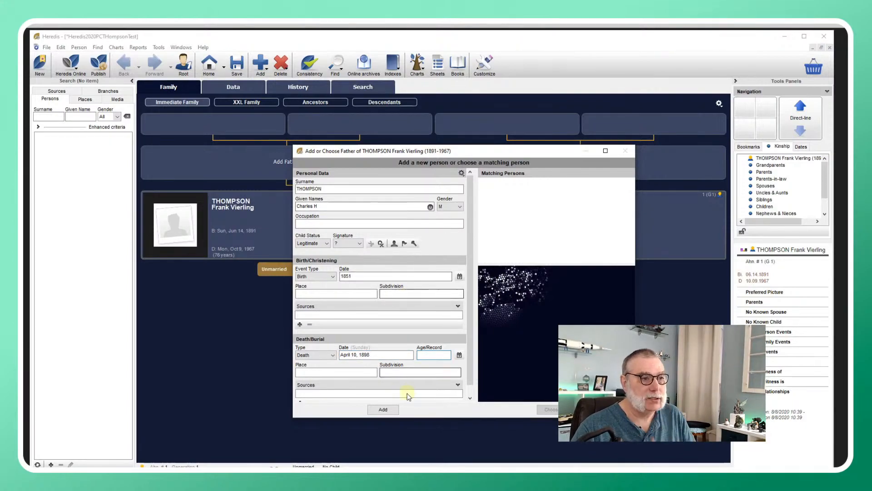
click(393, 409)
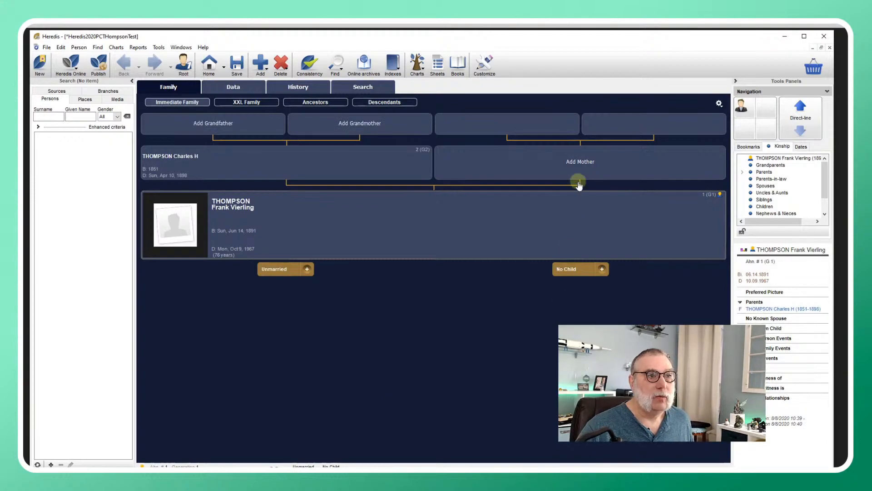
Start adding the first person's mother, entering her maiden surname and given names.
click(579, 162)
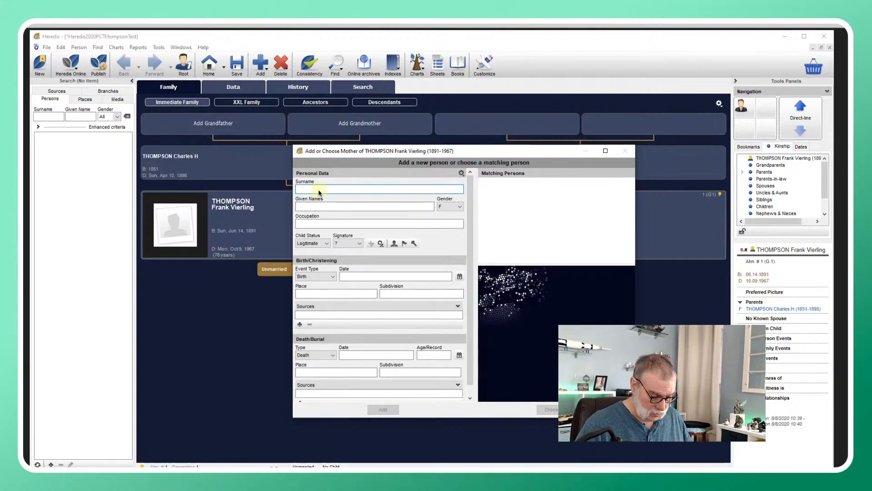
text(C)
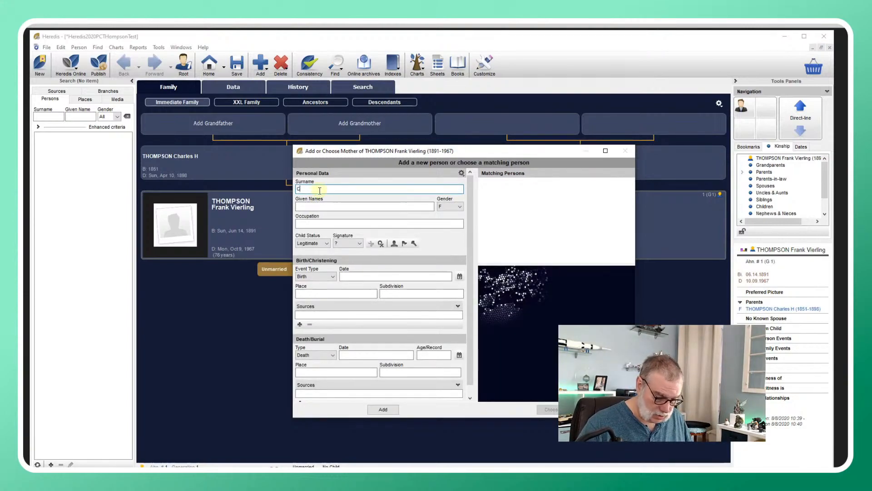
key(BackSpace)
text(Raymond)
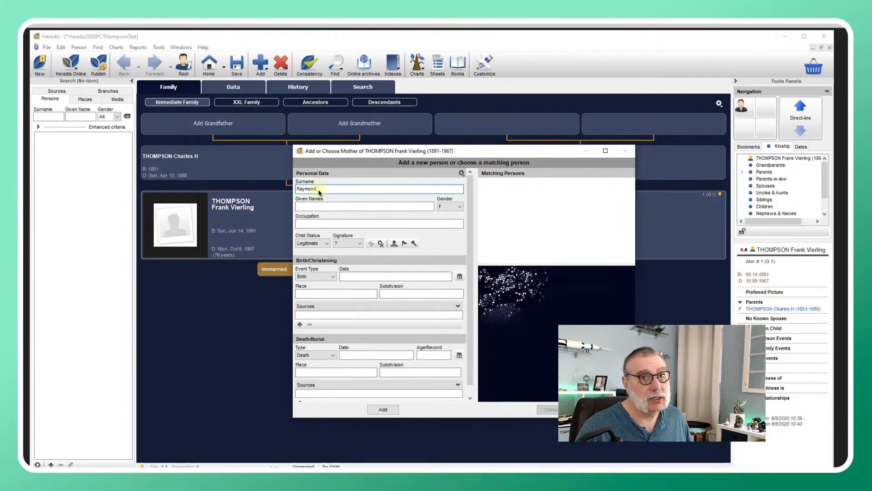
key(Tab)
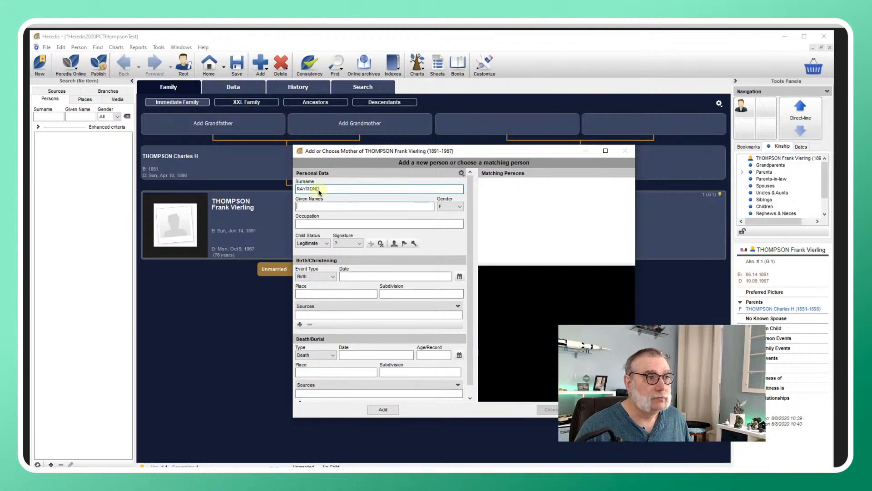
text(Sara)
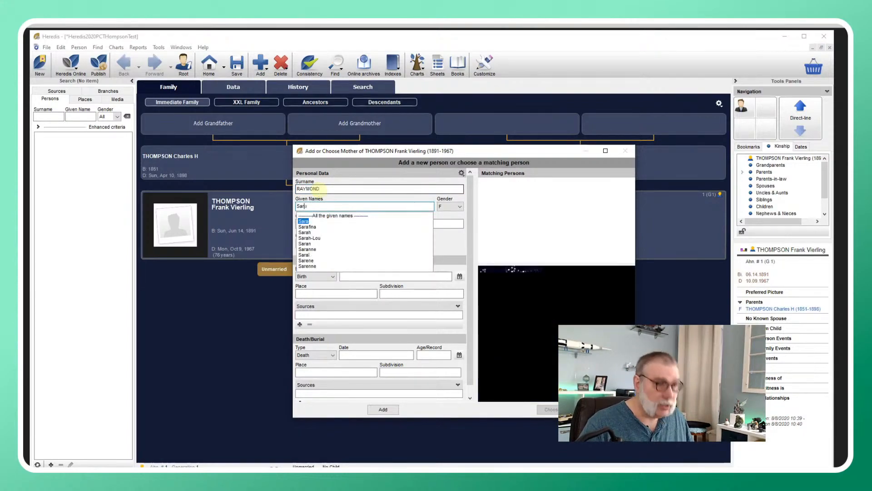
text(h Jane)
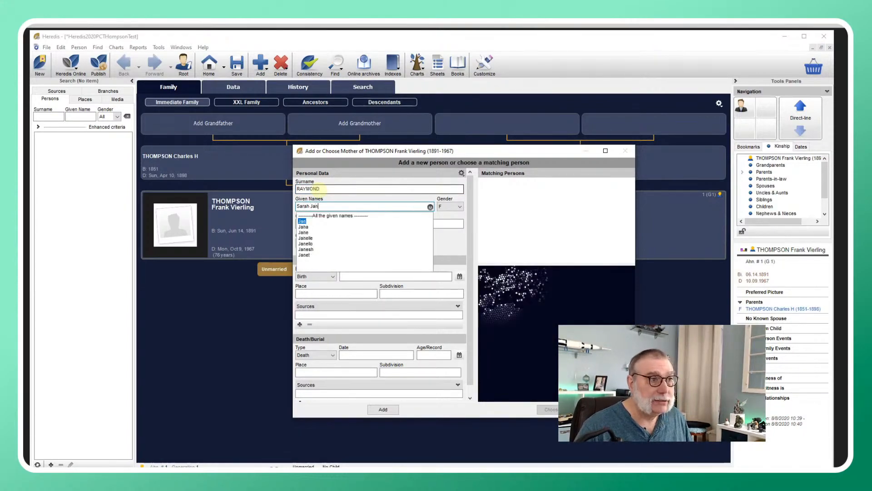
key(Tab)
key(Tab)
key(Tab)
key(Tab)
key(Tab)
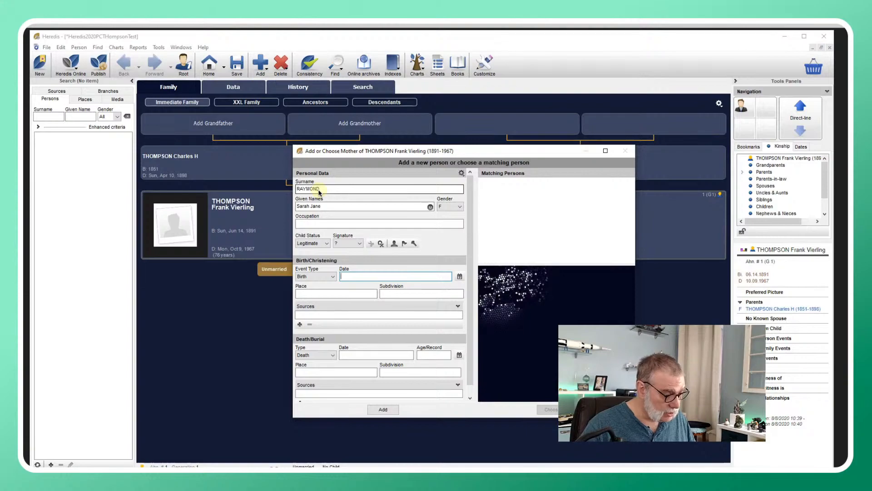
Enter the mother's birth month and year, enter her death date as 10 dec 1912, and add her.
text(jan)
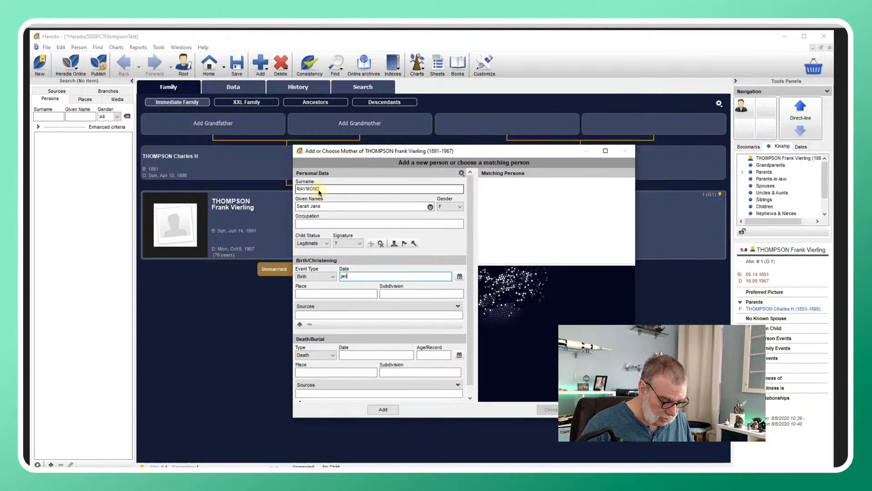
text( 1850)
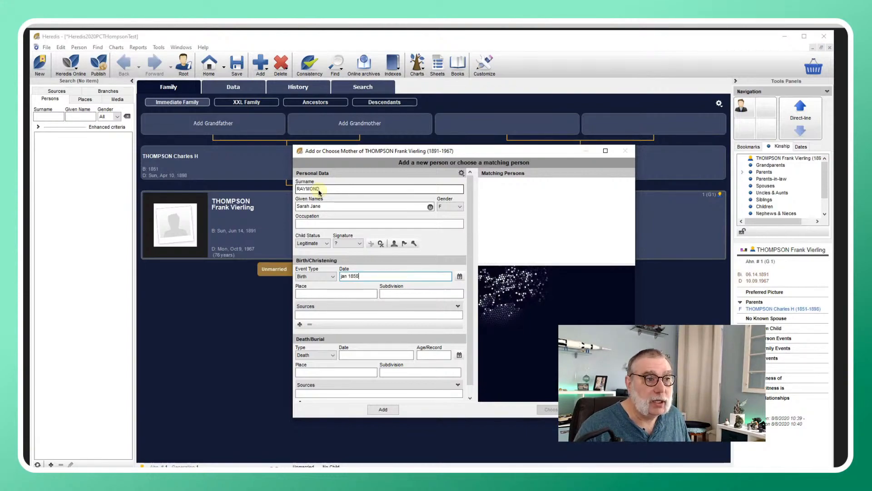
key(Tab)
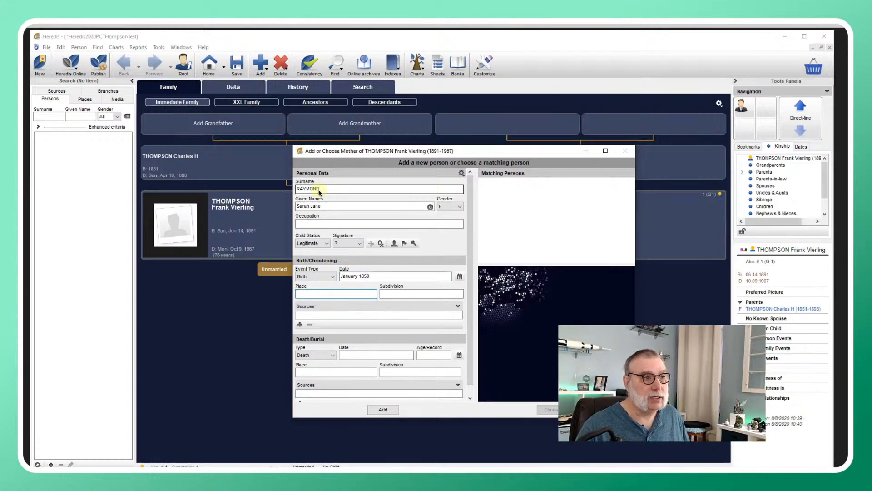
key(Tab)
key(Tab)
key(Tab)
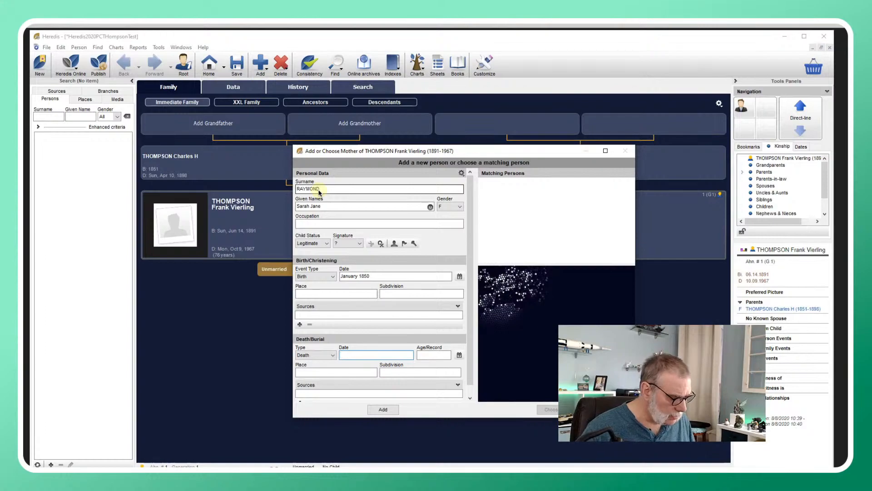
text(1)
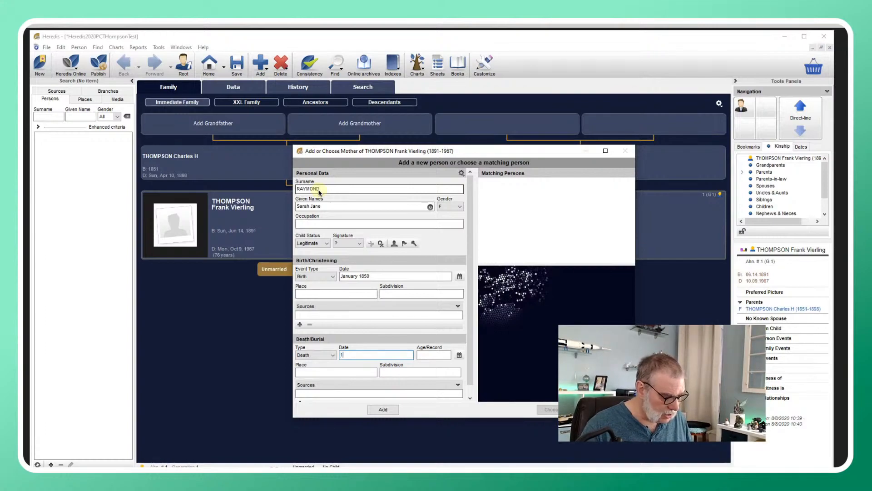
text(0 dec)
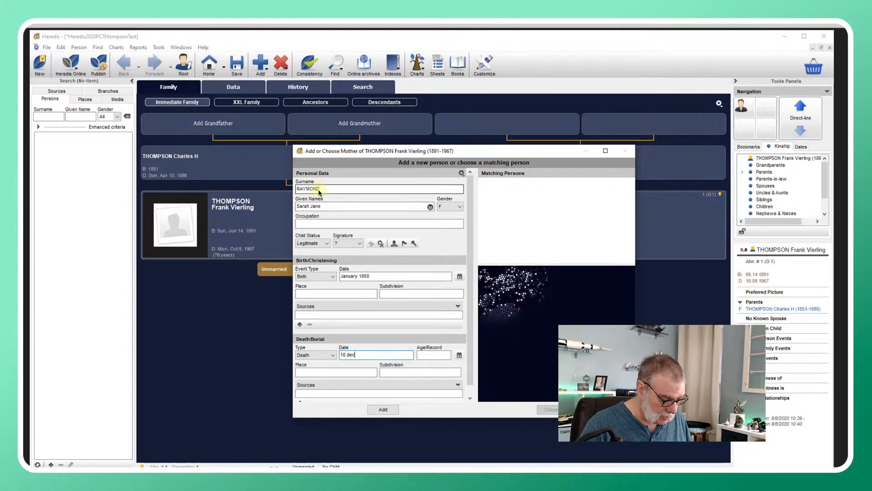
text( 1912)
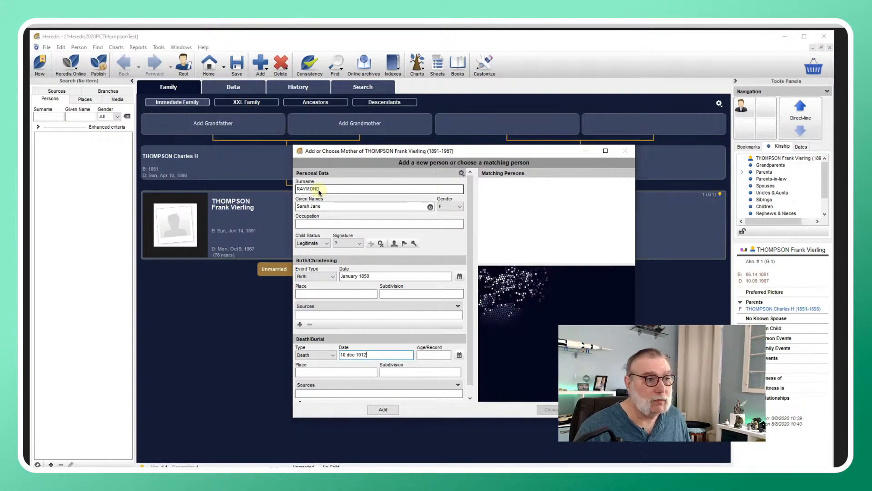
key(Tab)
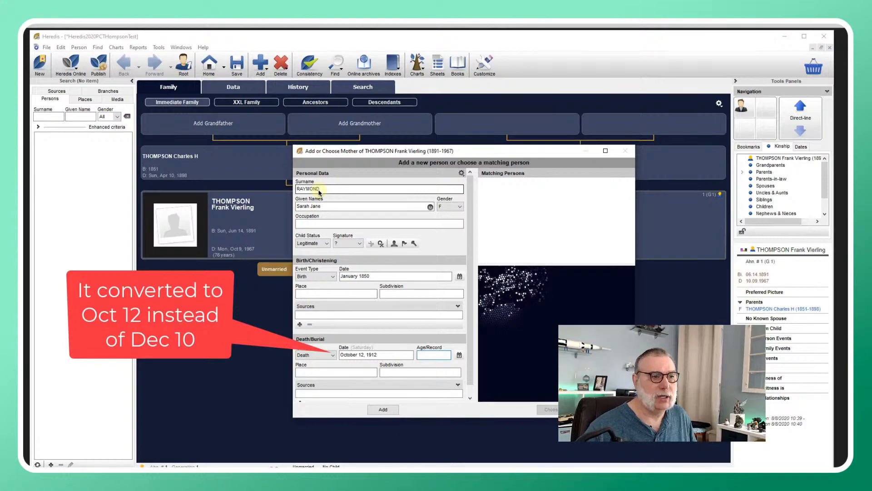
click(383, 409)
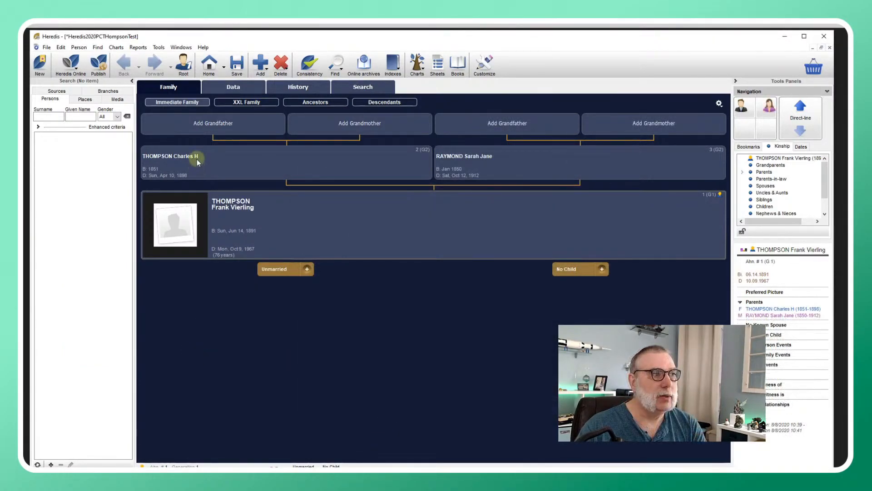
Open the father's personal data and record his marriage to the listed spouse, dated September 18, 1889.
click(220, 168)
double_click(190, 163)
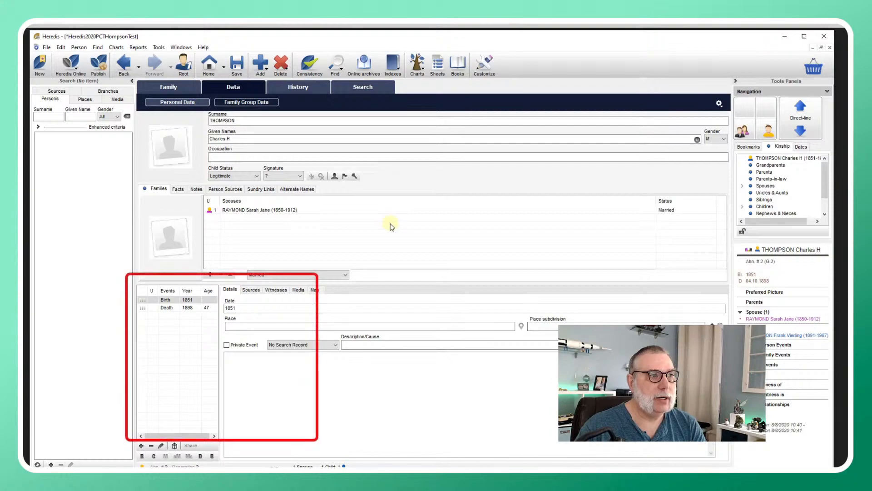
click(327, 212)
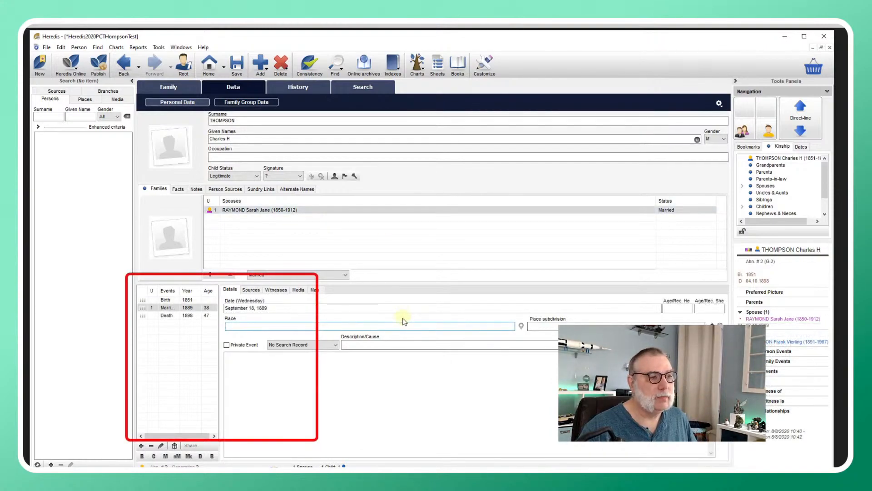
click(418, 322)
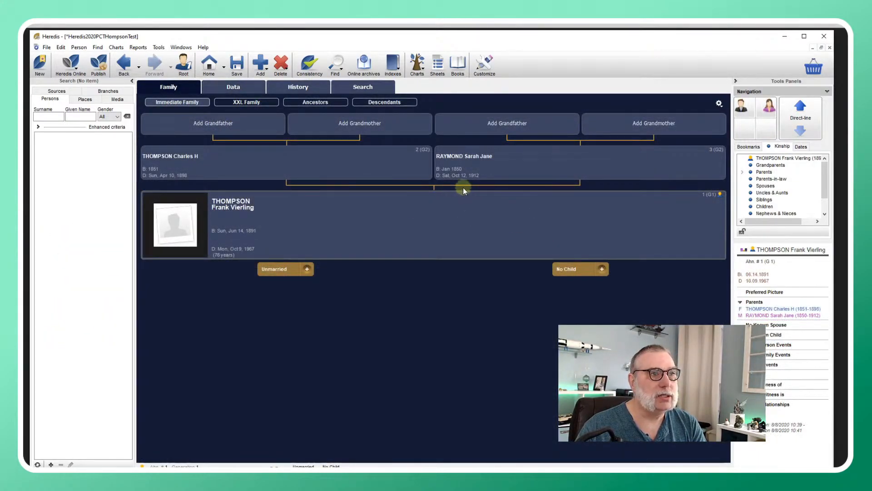
Open the mother's record from the family view, and examine the root person's descendants and ancestors views.
double_click(476, 156)
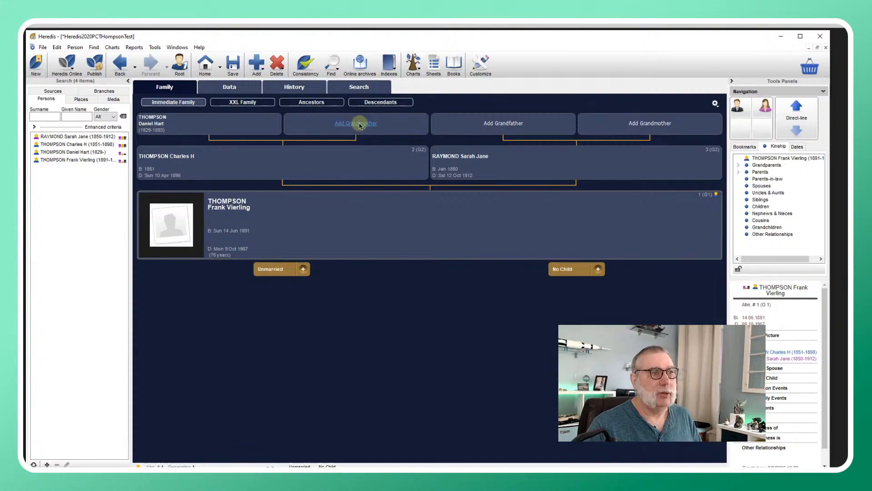
click(376, 105)
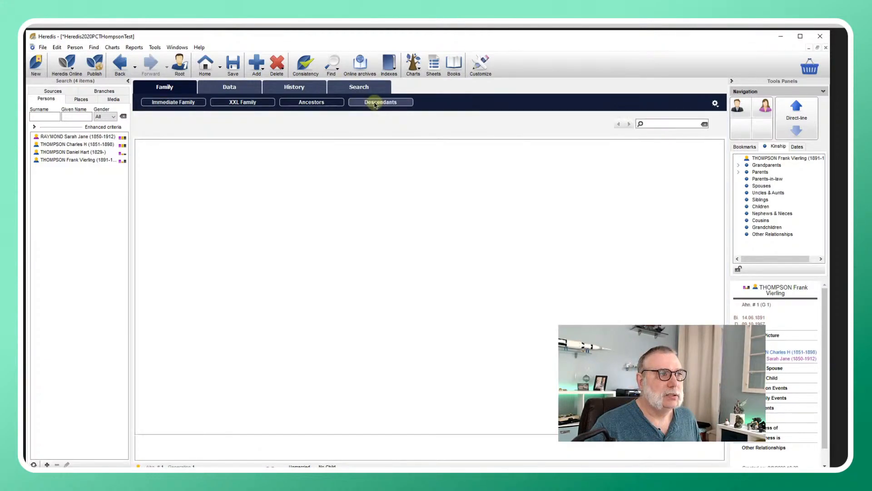
click(310, 103)
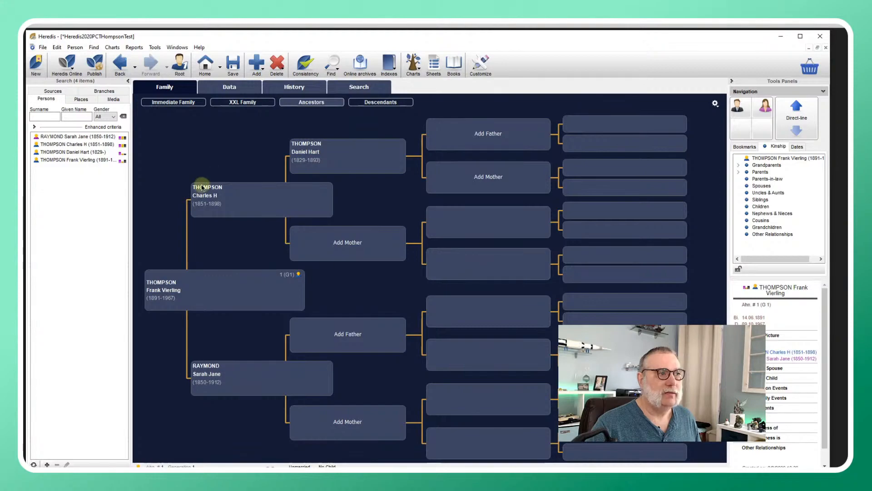
Start adding the mother of the root person's father from the ancestors chart.
click(350, 245)
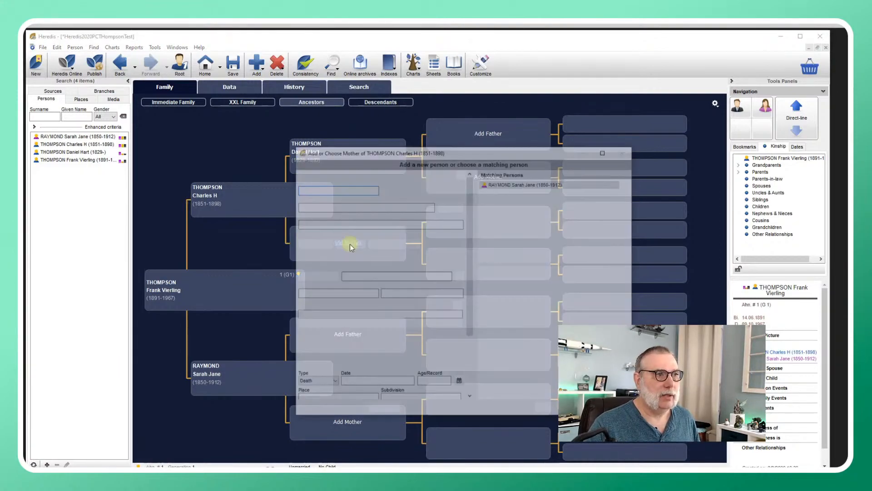
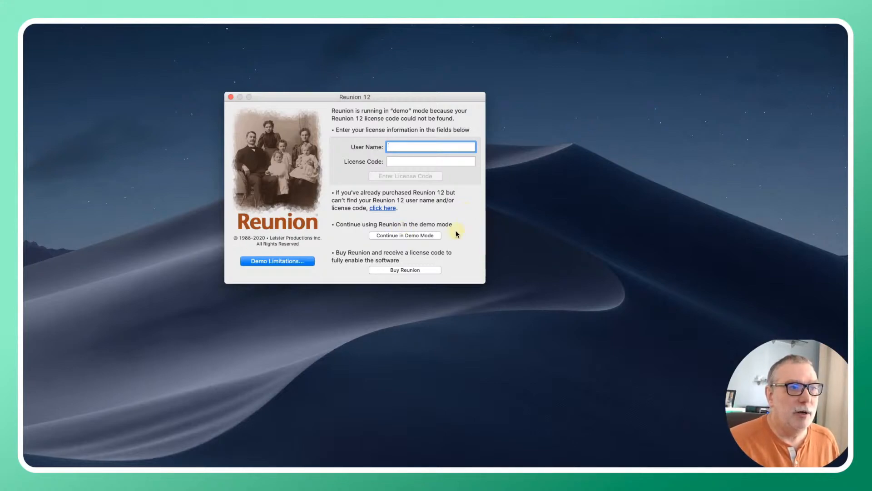
Switch to Reunion 12, continue in demo mode, and accept TextEdit as word processor and Safari as web browser.
click(417, 236)
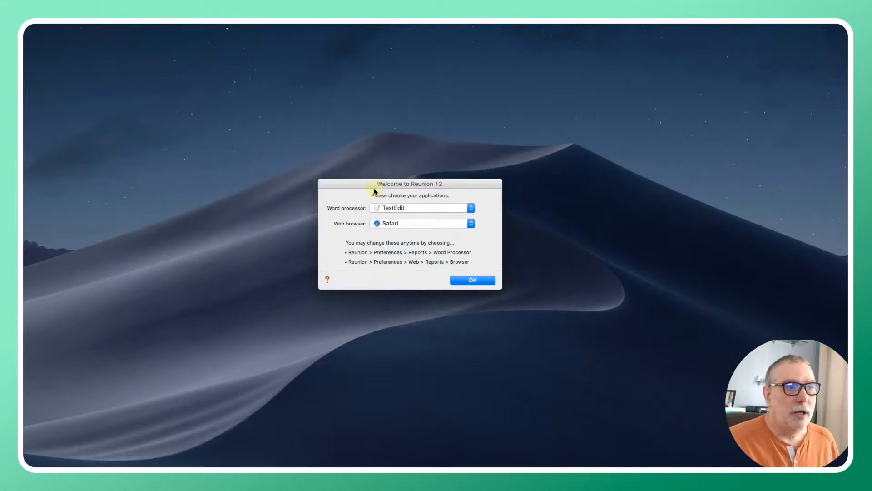
drag(374, 191, 336, 125)
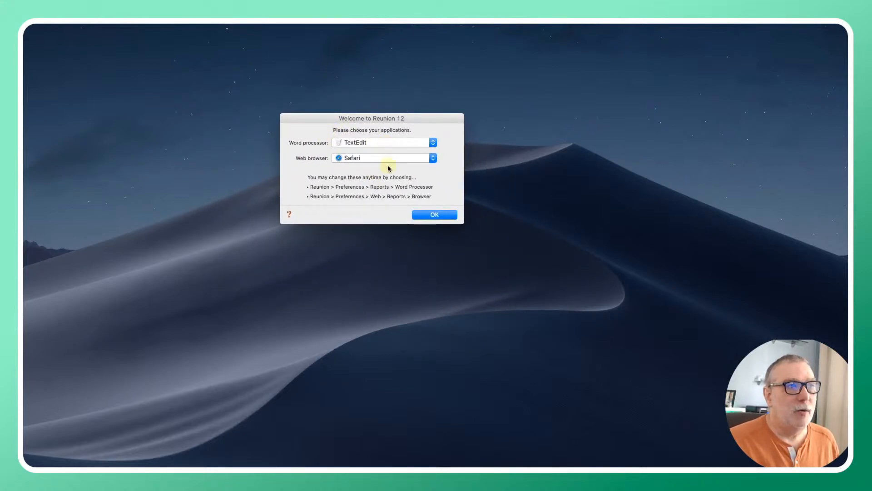
click(433, 160)
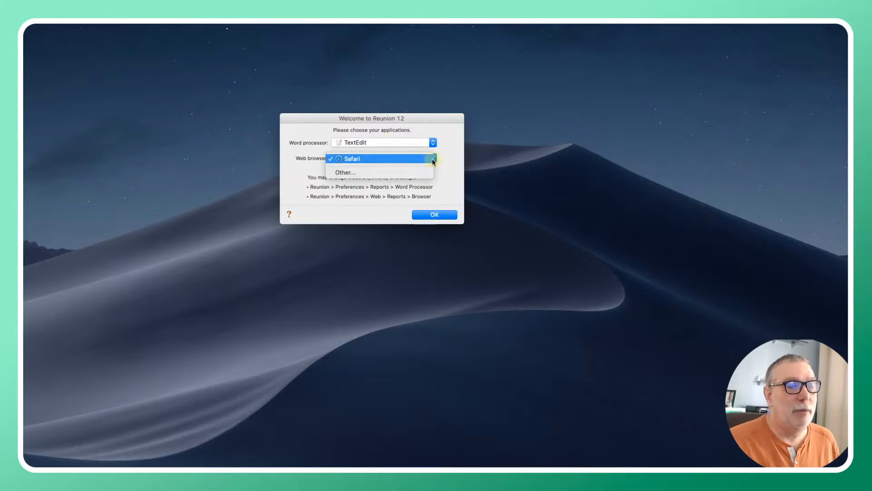
click(433, 162)
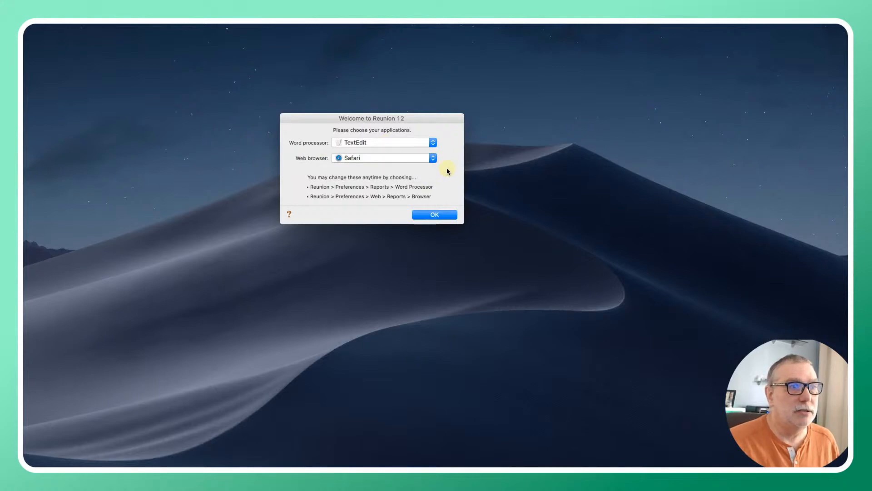
click(433, 215)
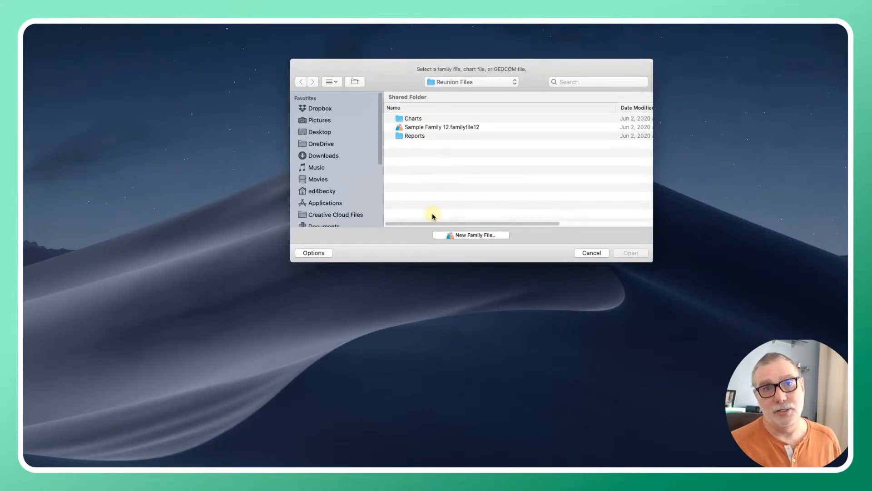
Create a new family file named ThompsonReunion12Test.familyfile12 in the Reunion Files folder.
click(491, 234)
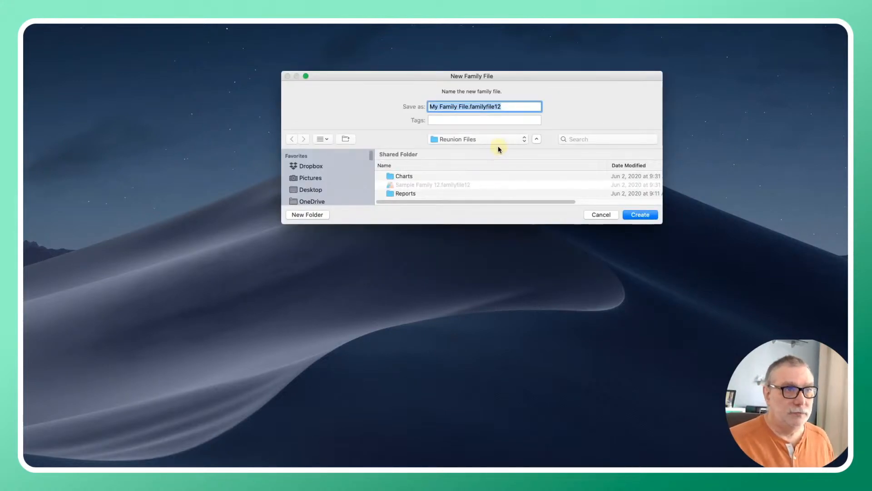
click(505, 107)
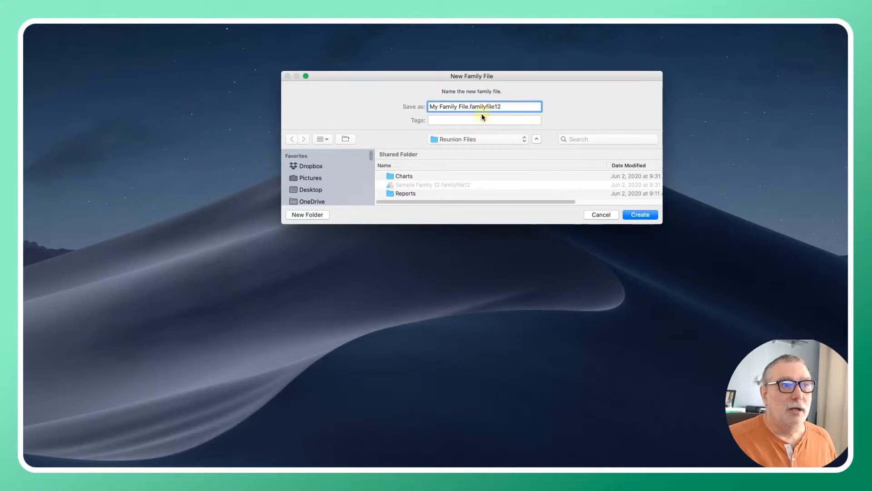
drag(468, 107, 418, 106)
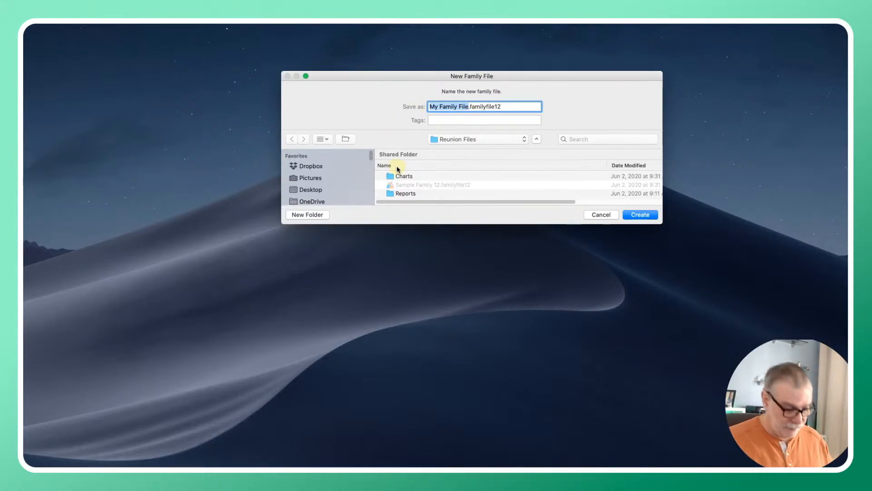
text(Thompso)
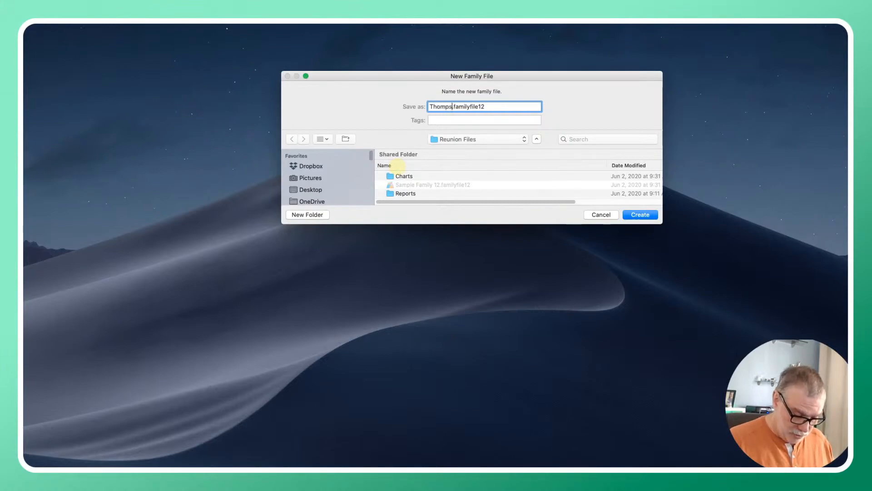
text(nReunio)
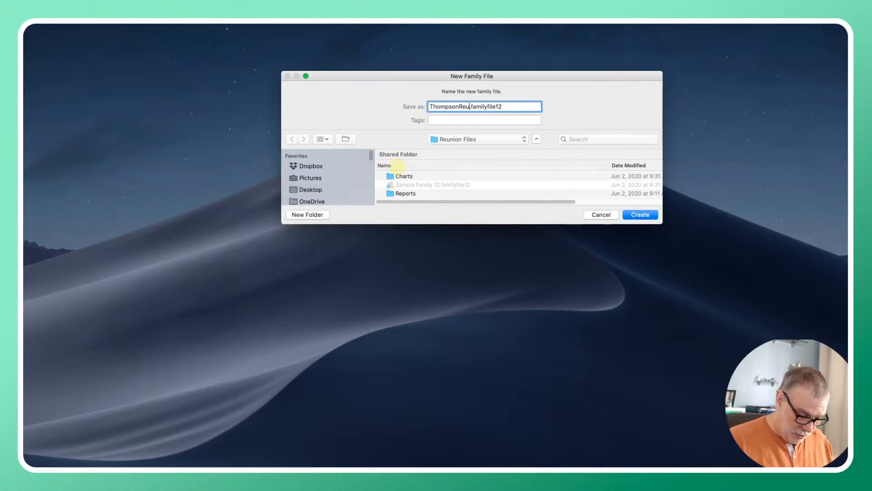
text(n12Test)
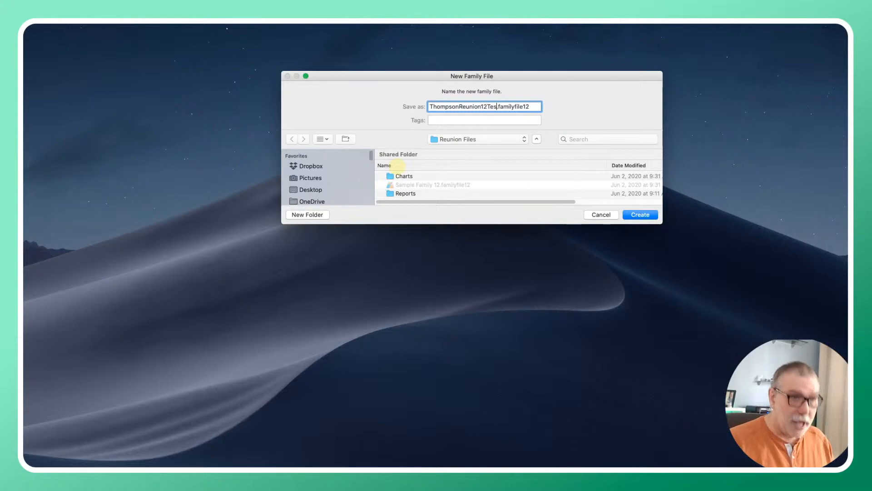
click(643, 217)
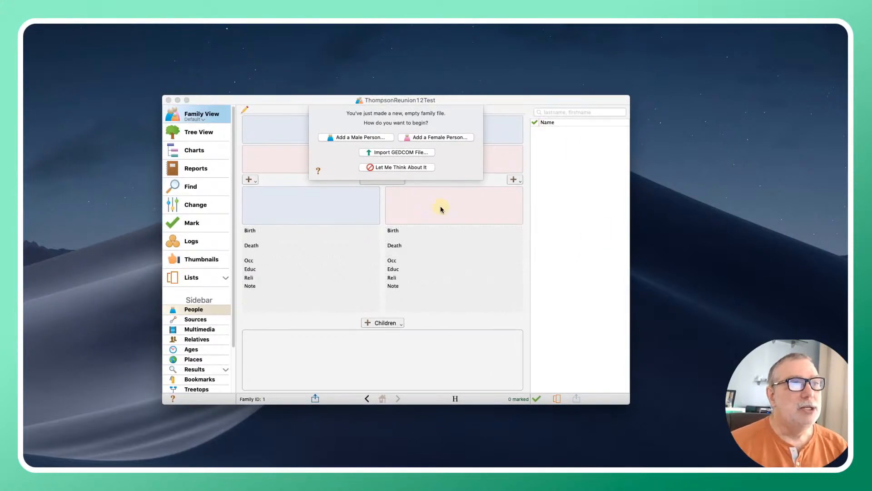
Add a male person as the file's first entry, entering his first and middle names and last name without titles.
click(350, 138)
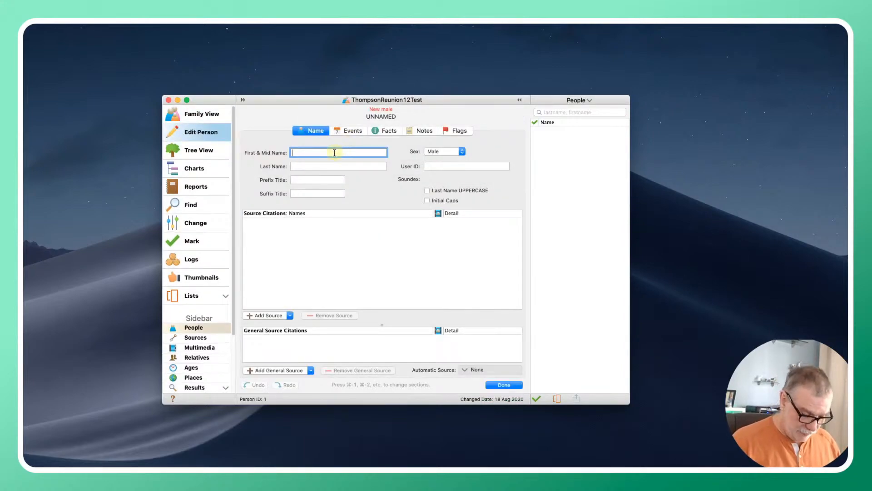
text(Frank V)
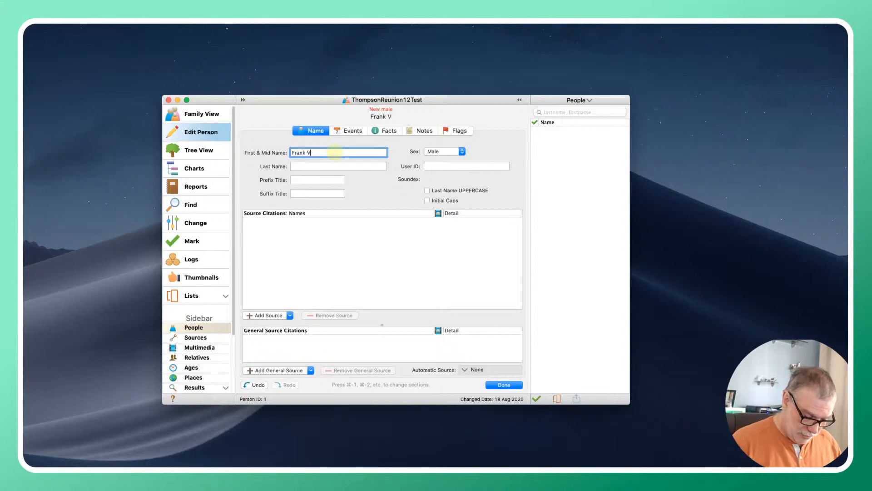
text(ierling)
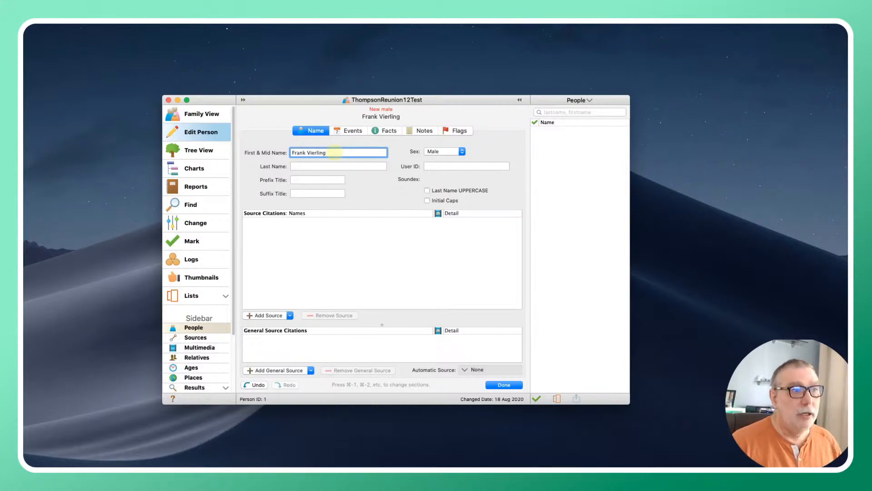
key(Tab)
text(T)
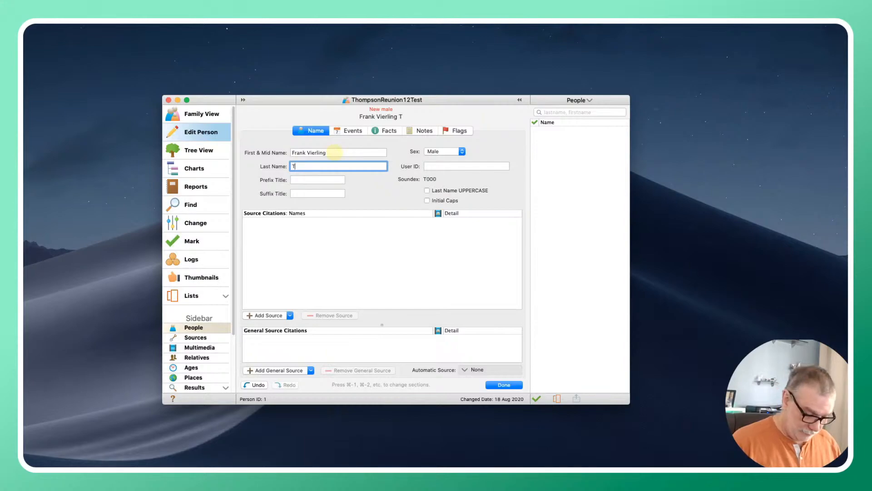
text(hompson)
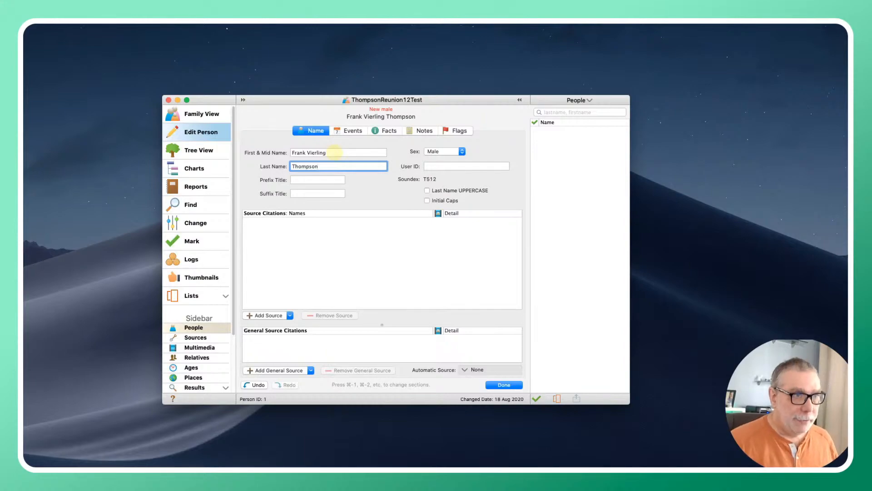
key(Tab)
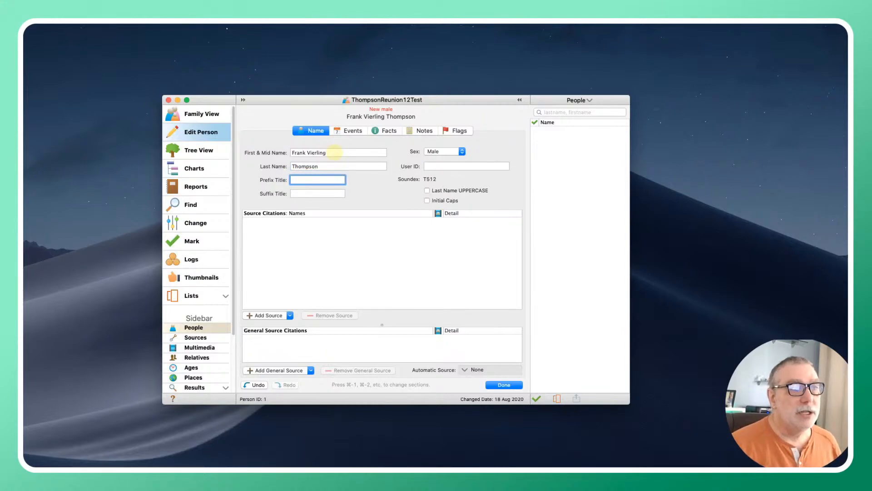
key(Tab)
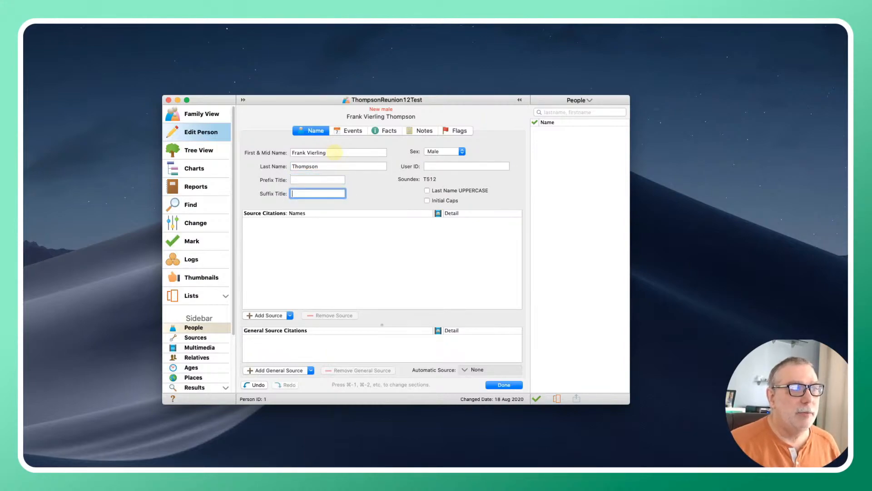
key(Tab)
key(Tab)
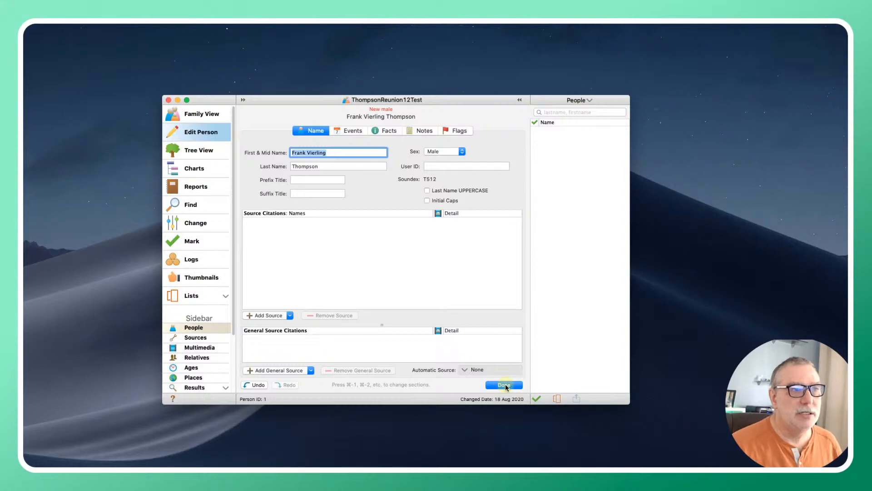
View the new person's events, finish his record, and enlarge the family file window to fill the screen.
click(355, 132)
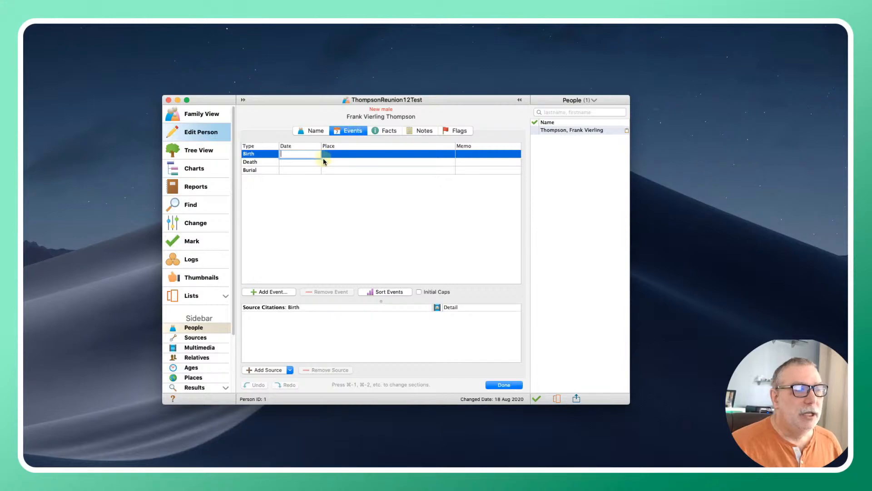
click(514, 387)
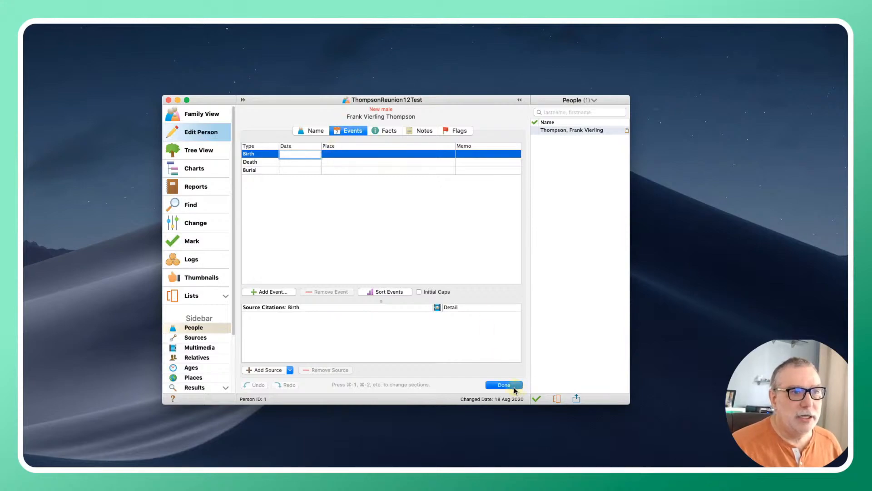
drag(547, 105, 540, 104)
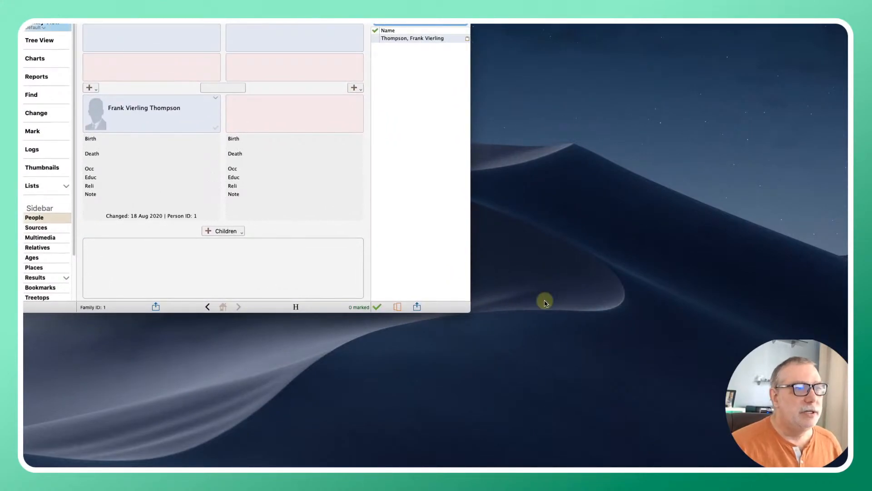
drag(468, 310, 865, 486)
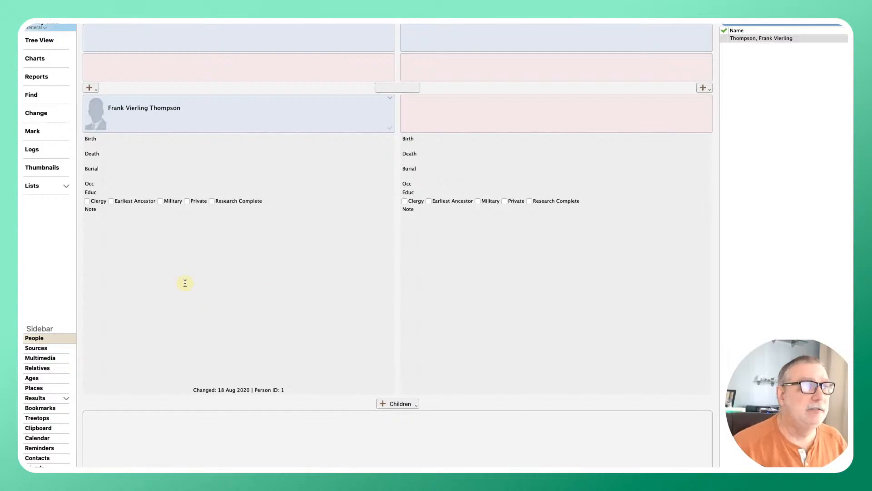
Enter the first person's date of birth, set his death date to 9/10/1967, and save the events.
click(121, 138)
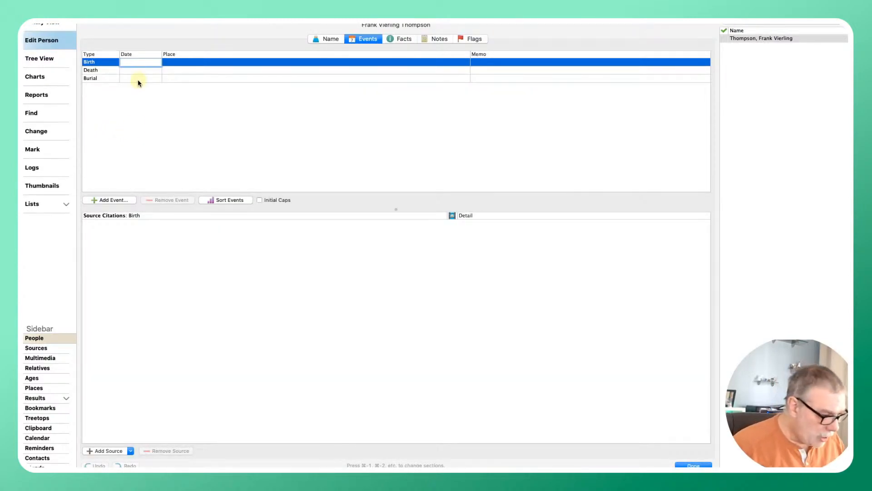
text(14 j)
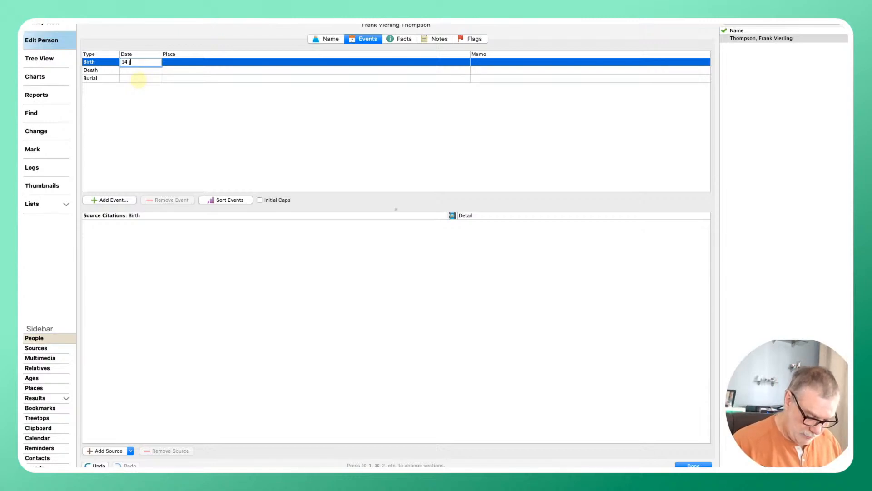
text(un 1891)
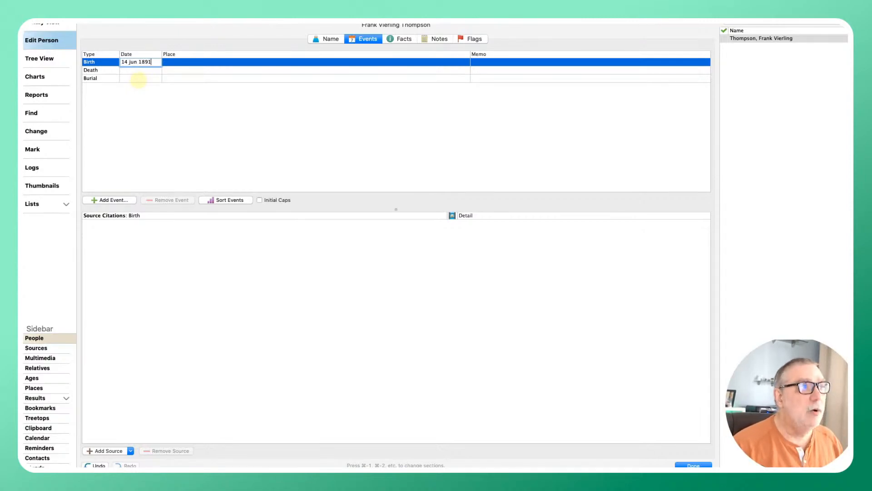
key(Tab)
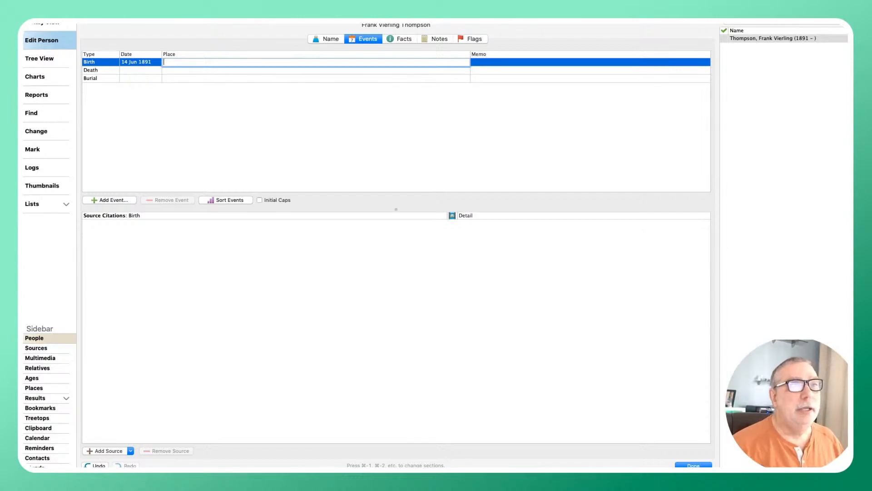
click(138, 71)
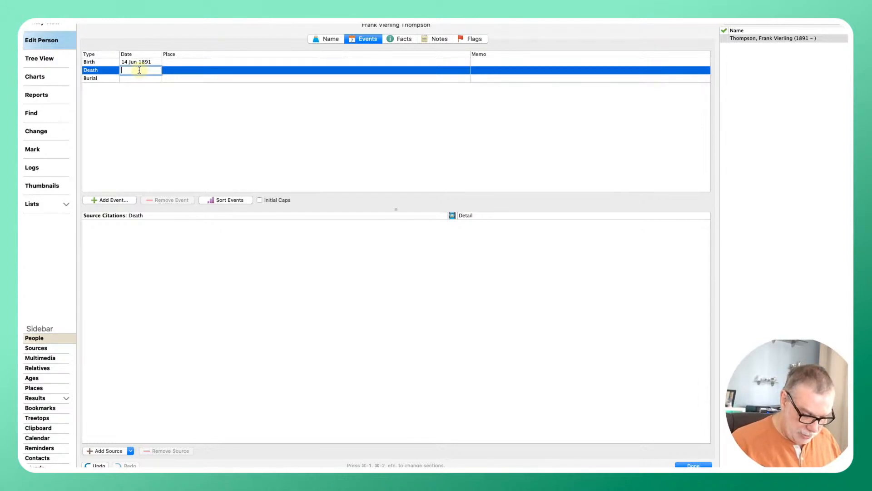
text(9/10)
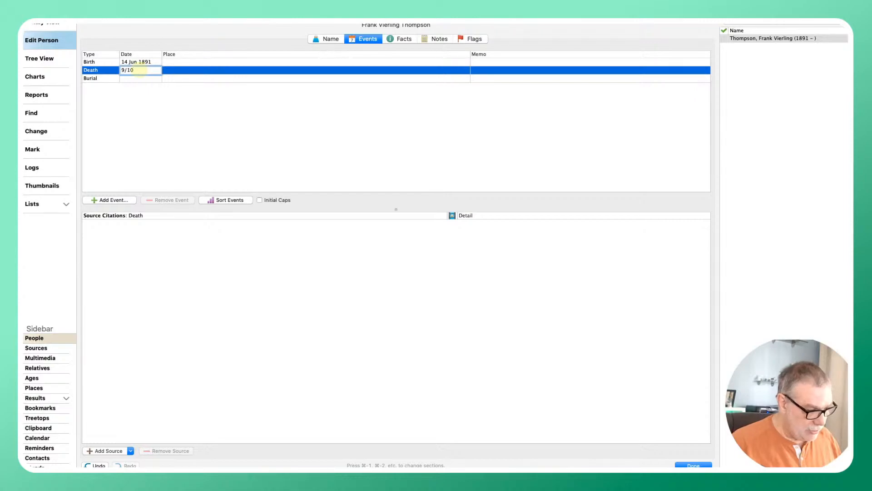
text(/1967)
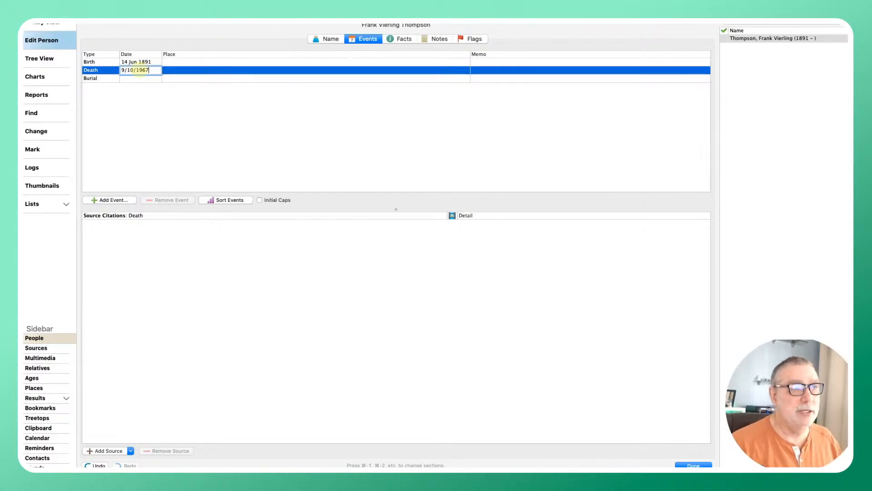
key(Return)
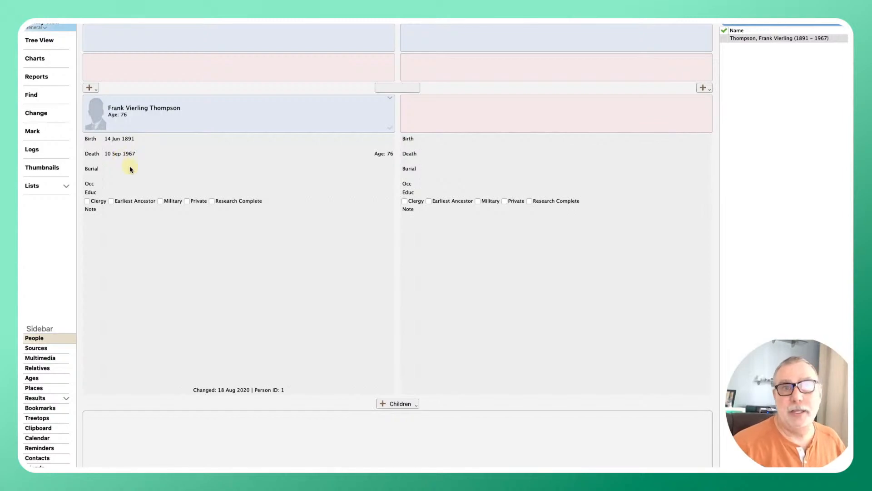
Add a new father for the first person, entering his first name and middle initial, keeping the inherited last name, and leaving the titles blank.
click(96, 87)
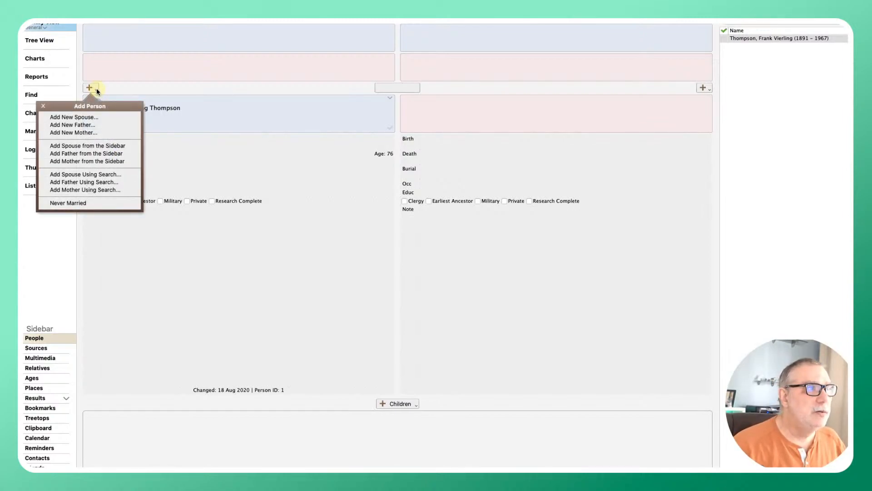
click(79, 126)
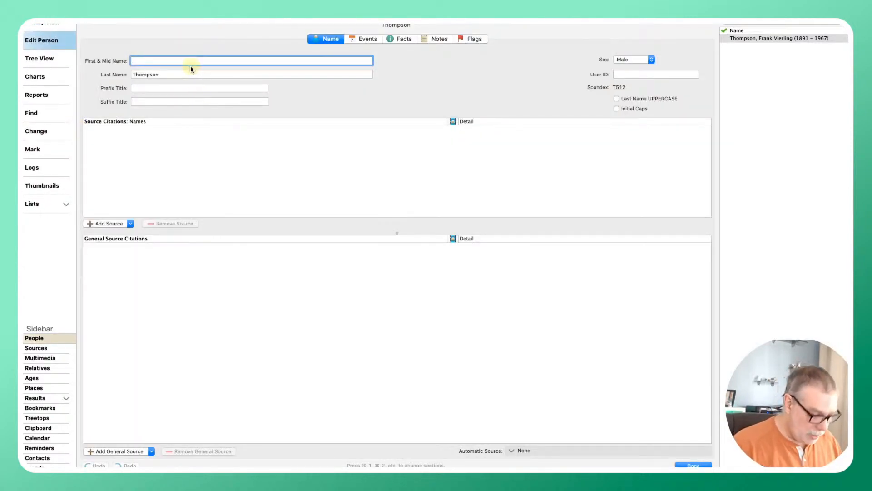
text(Charles H)
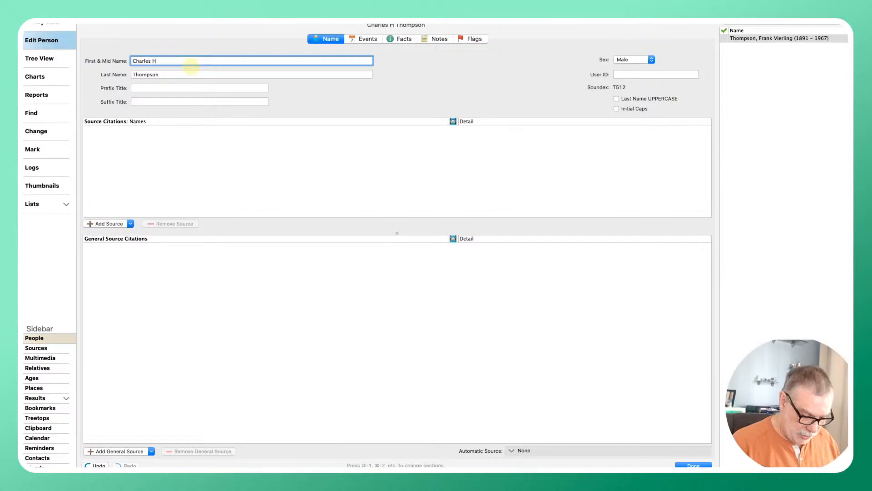
key(Tab)
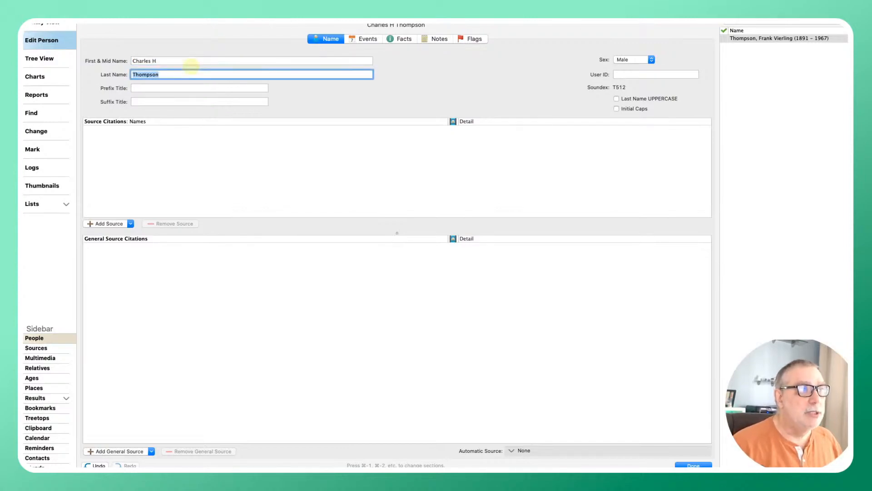
key(Tab)
key(Tab)
key(Tab)
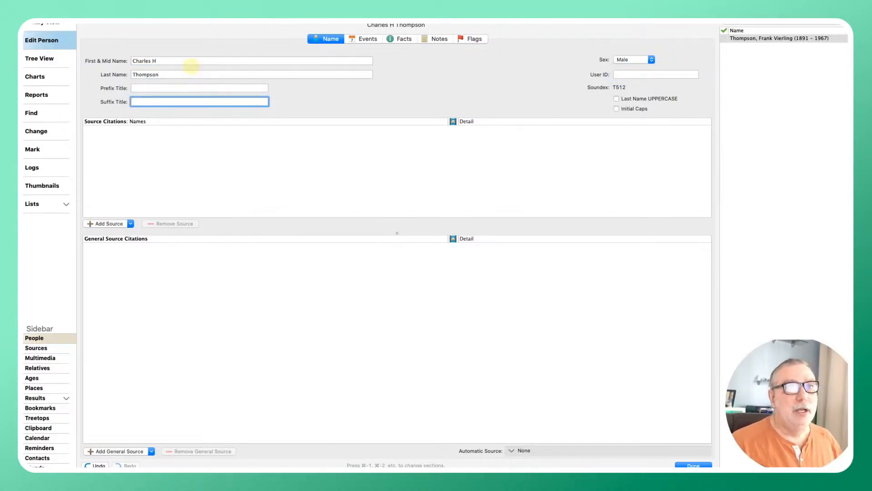
key(Tab)
key(Tab)
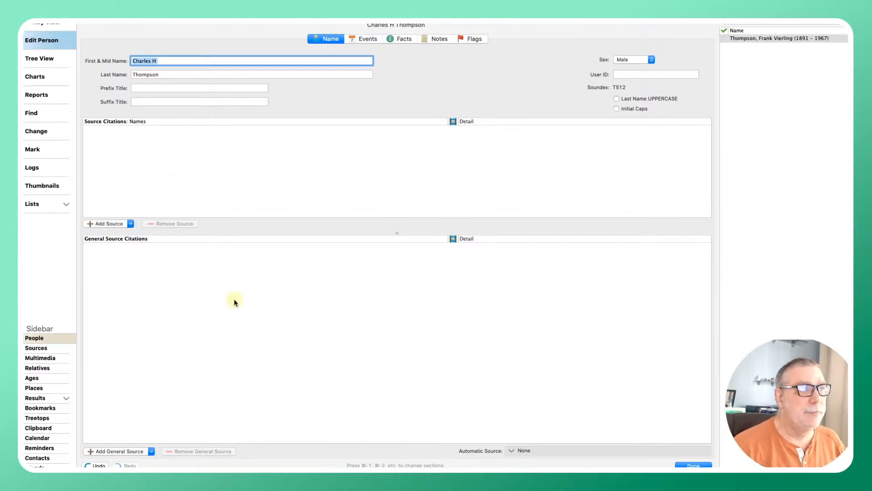
click(239, 310)
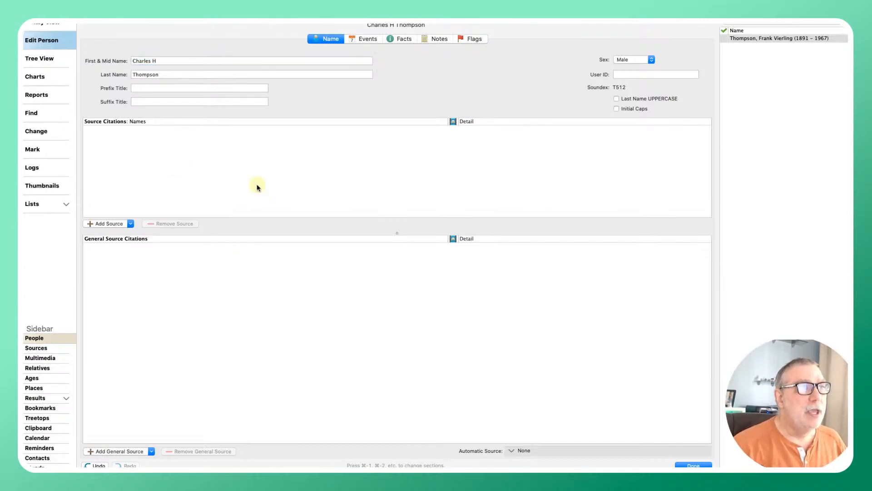
Enter the father's birth year, set his death date to 10 Apr 1898, and save his record.
click(364, 39)
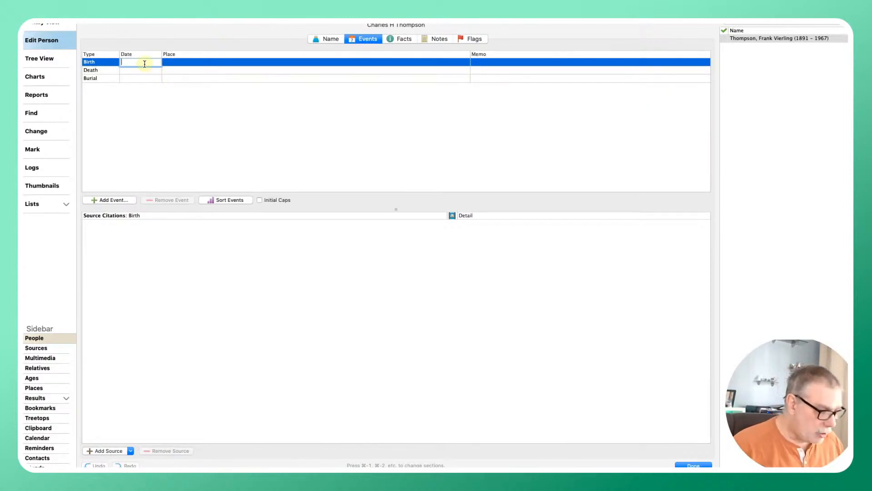
text(1851)
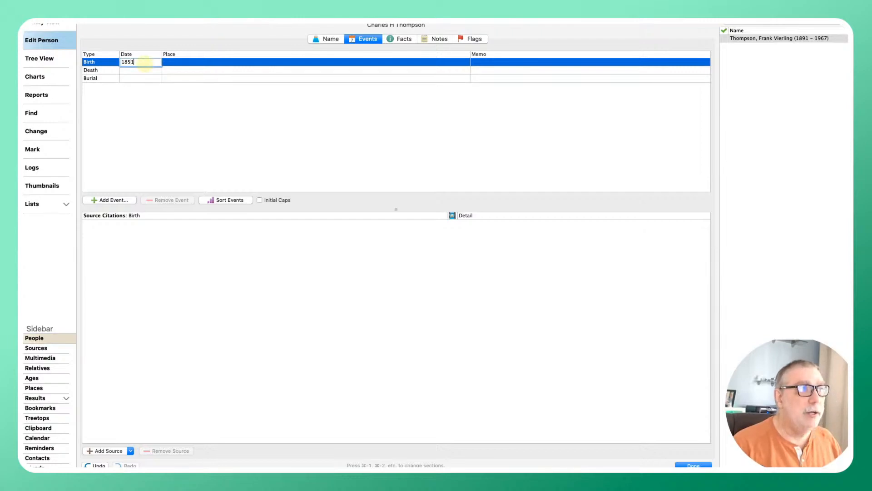
key(Tab)
key(Tab)
key(Tab)
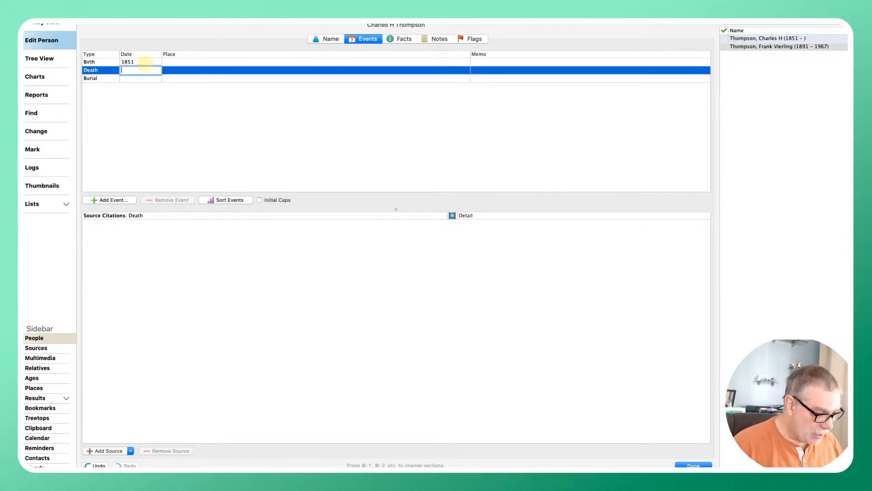
text(10 ap)
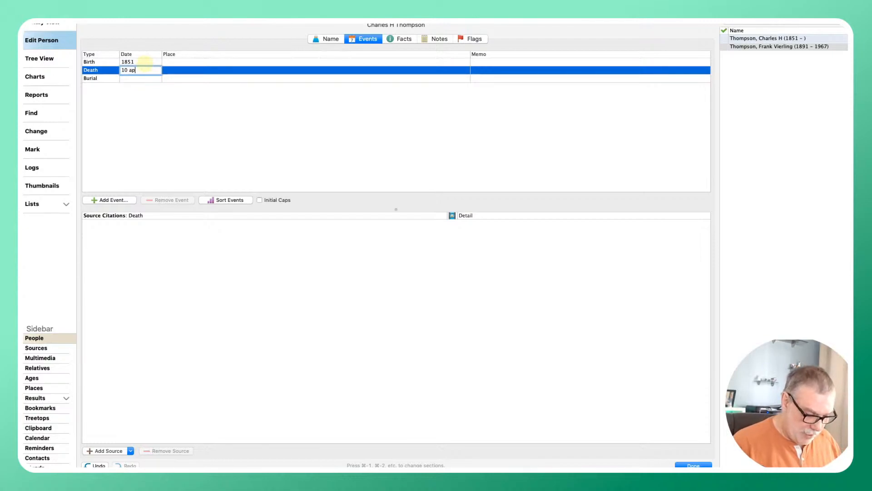
text(r 1898)
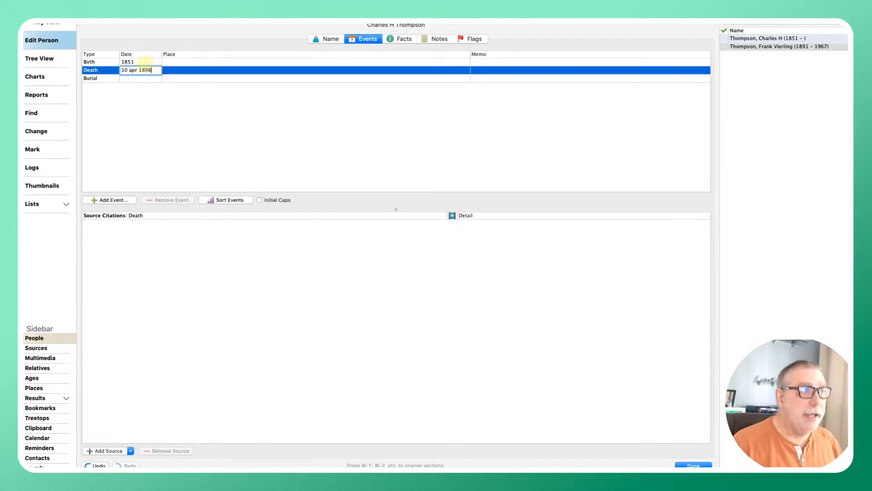
key(Tab)
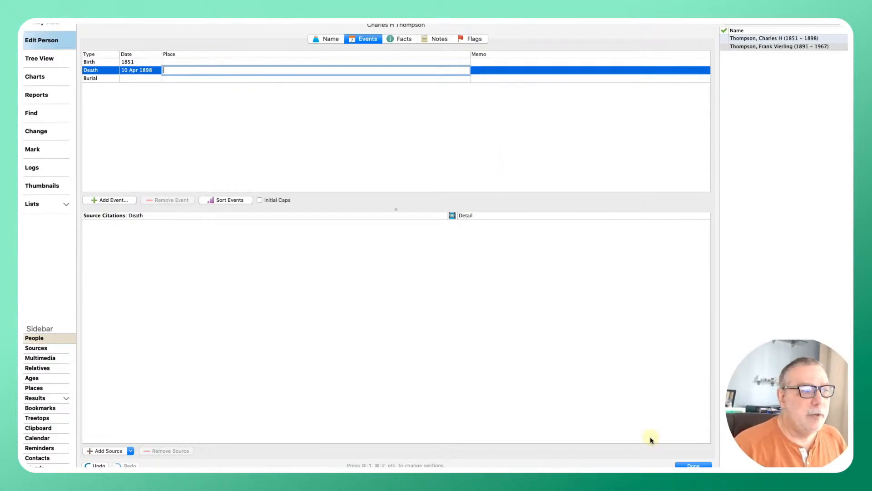
click(695, 465)
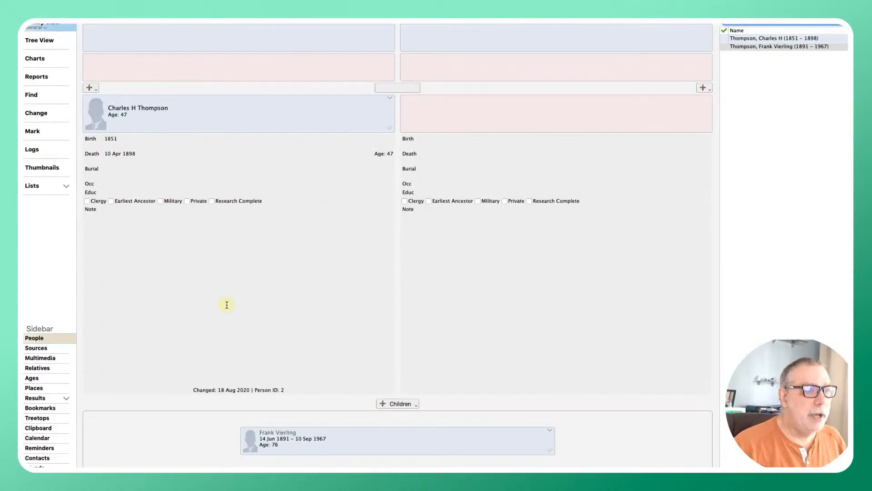
Return to the first person's family and add a new mother for him, entering her first and middle names only.
click(327, 438)
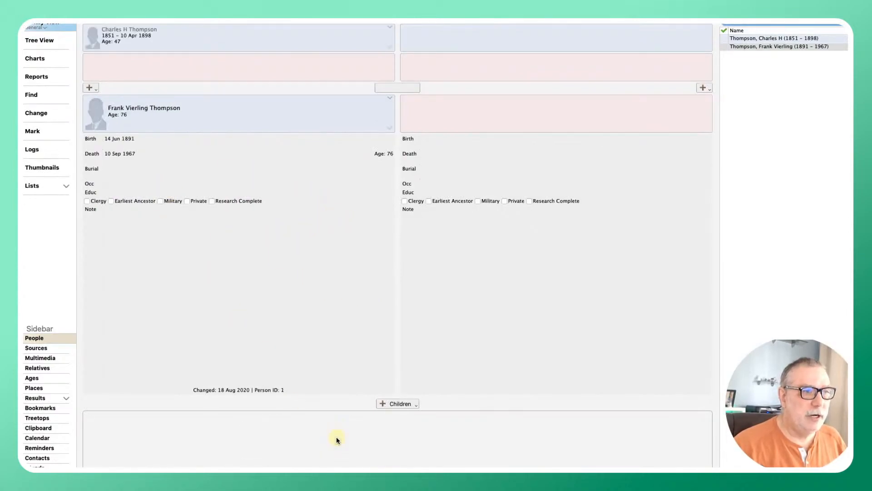
click(94, 90)
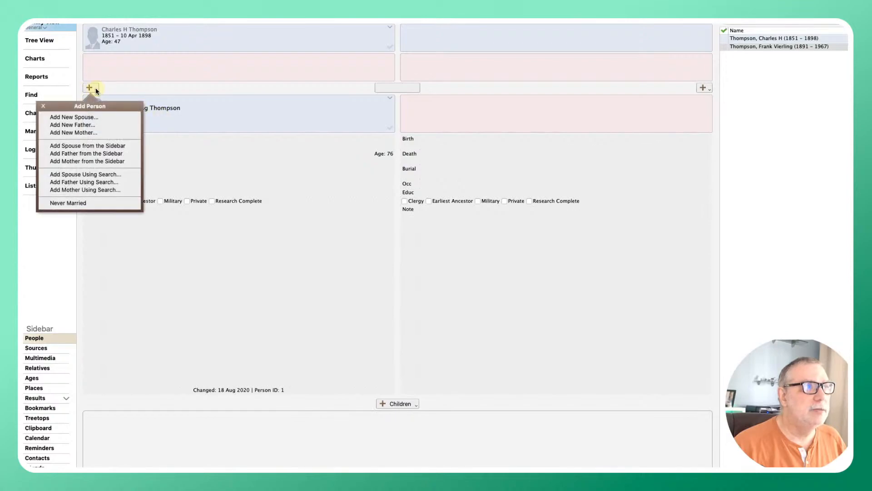
click(91, 133)
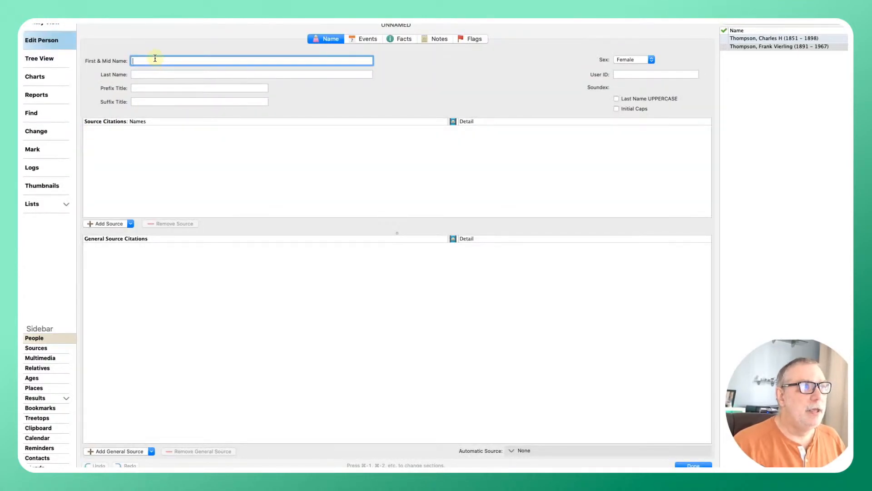
text(S)
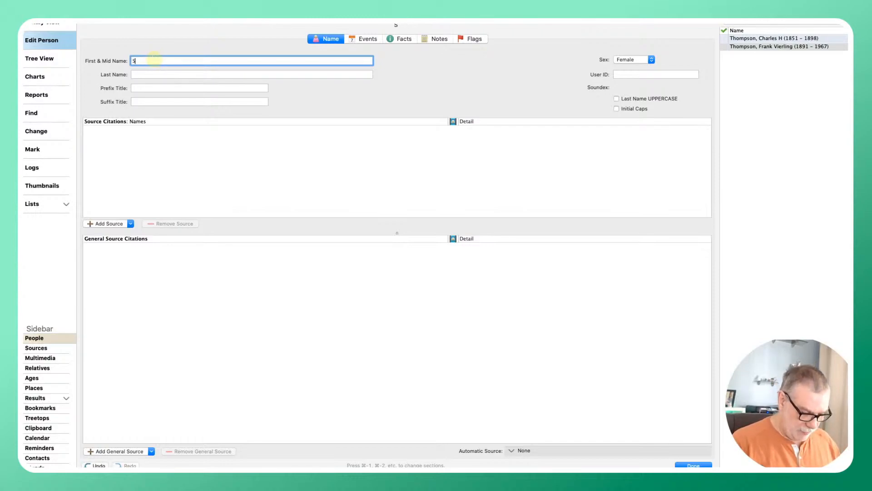
text(arah Jane Ra)
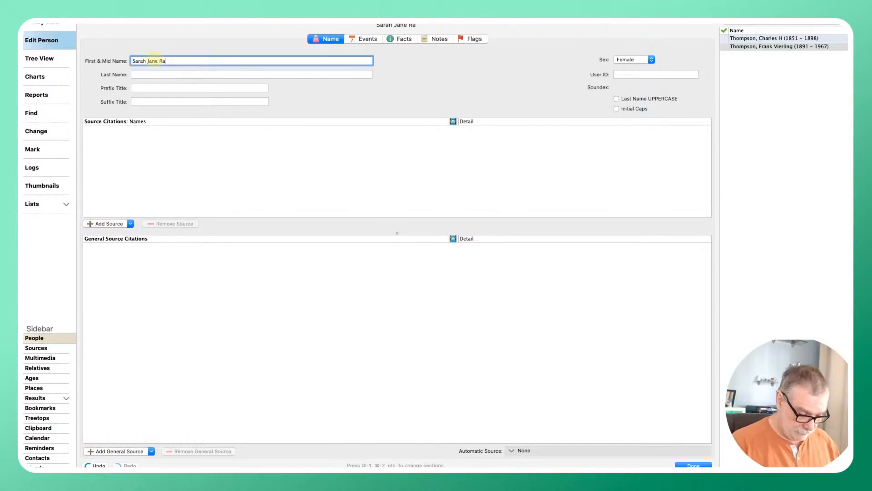
text(ymond)
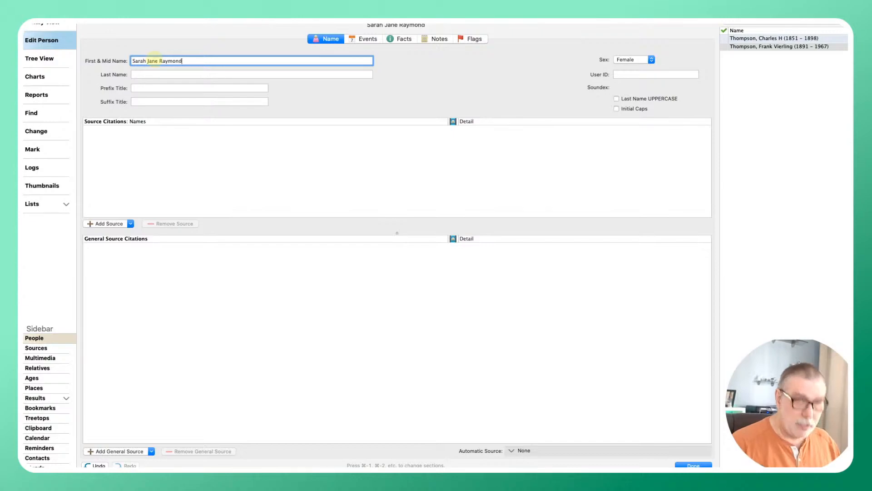
key(BackSpace)
key(BackSpace)
key(BackSpace)
key(BackSpace)
key(BackSpace)
key(BackSpace)
key(BackSpace)
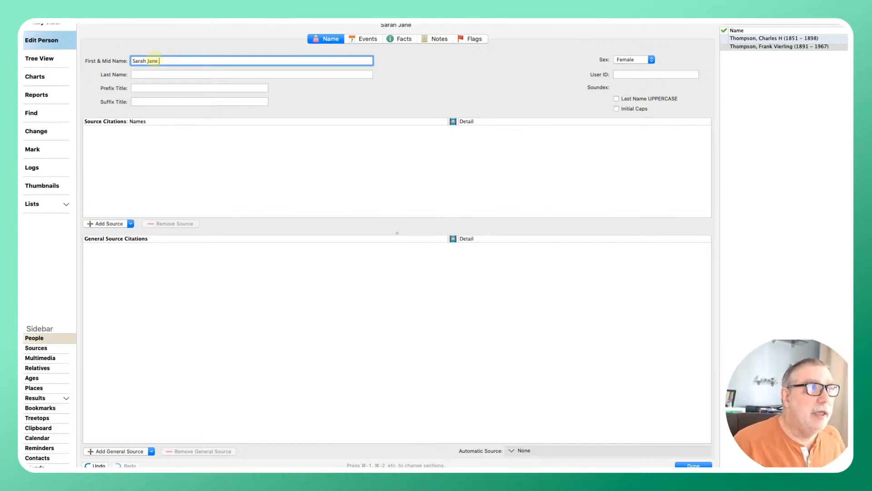
Enter the mother's maiden name as her last name, leaving the prefix and suffix titles blank.
click(157, 73)
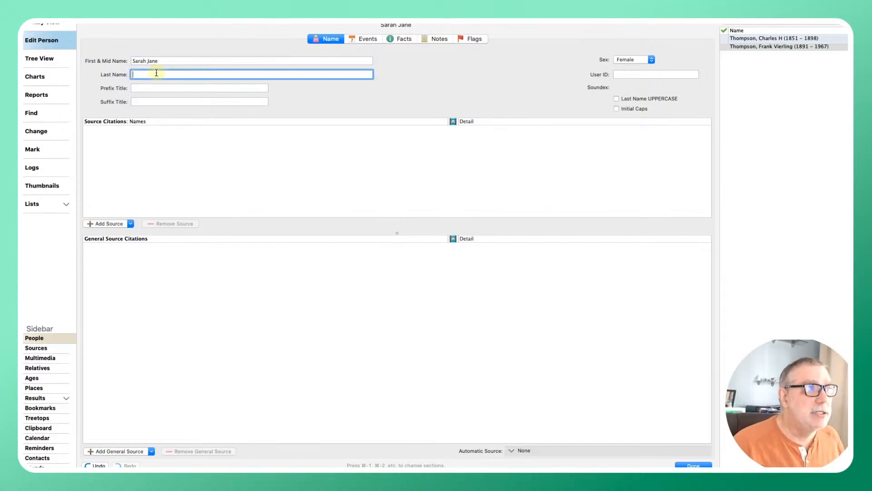
text(Ray)
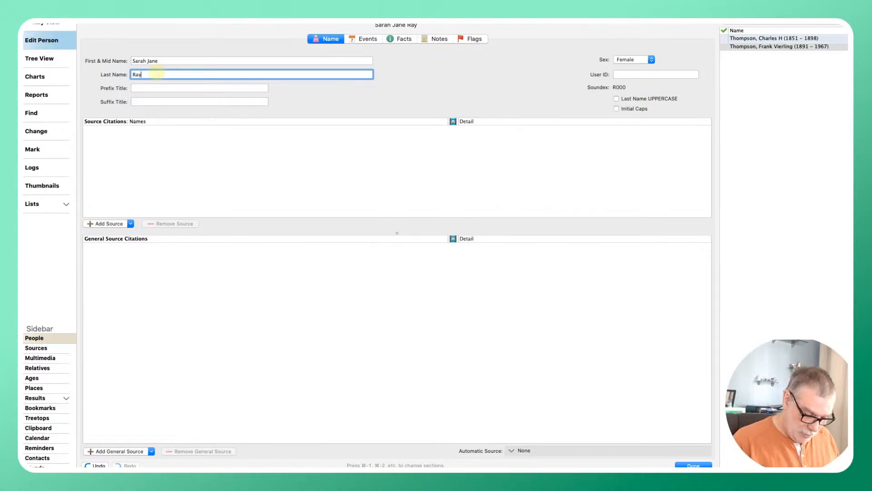
text(miond)
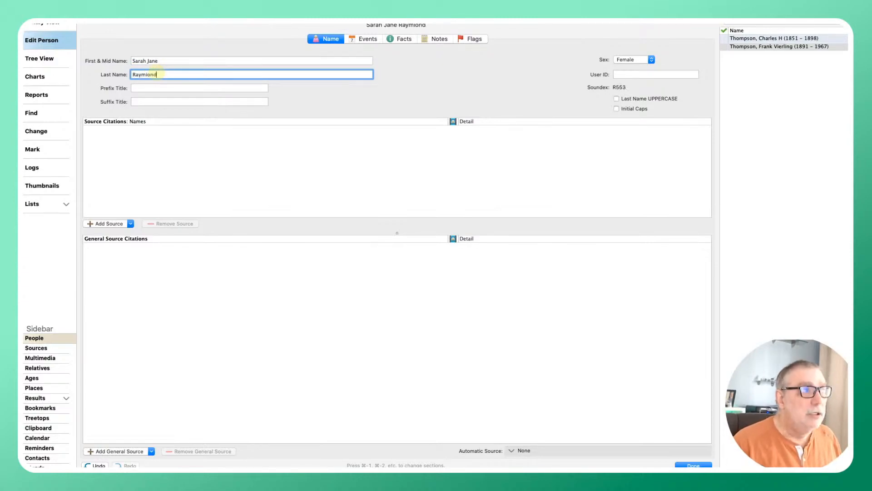
key(BackSpace)
key(BackSpace)
key(BackSpace)
key(BackSpace)
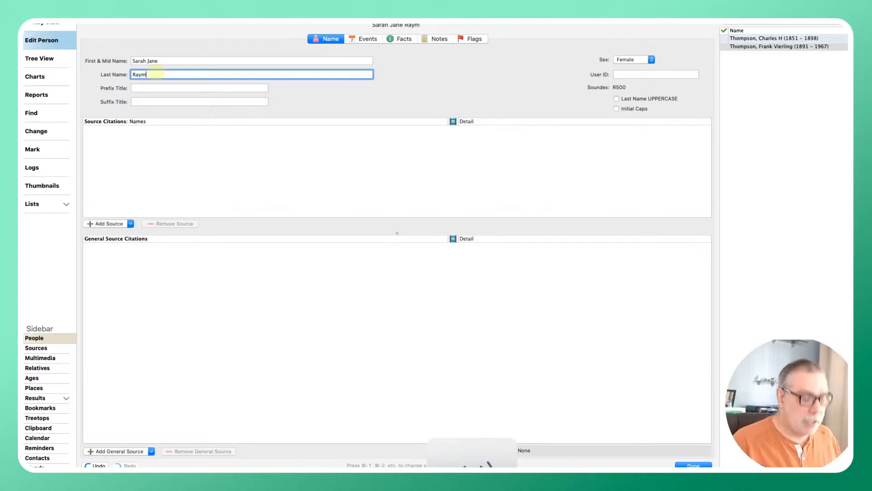
text(ond)
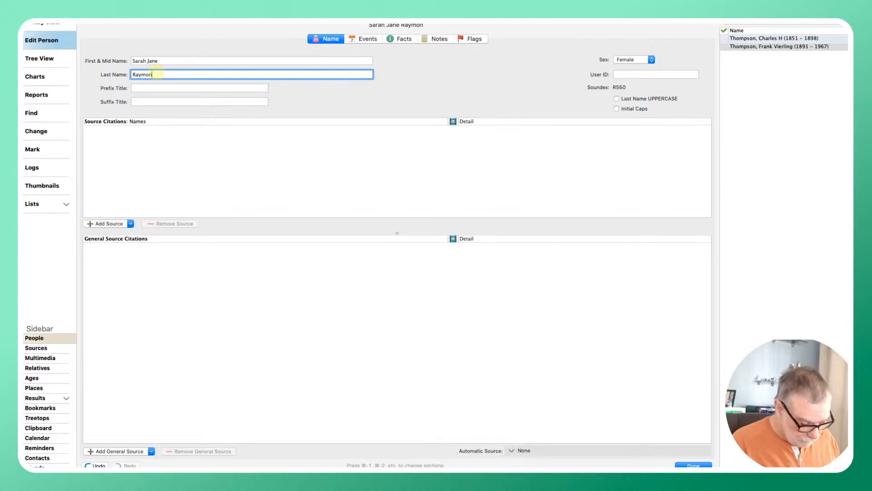
key(Tab)
key(Tab)
key(Tab)
key(Tab)
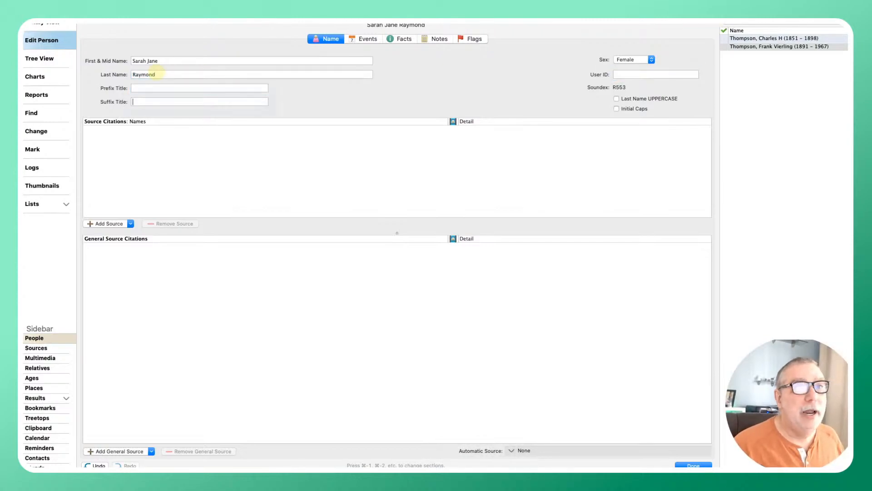
key(Tab)
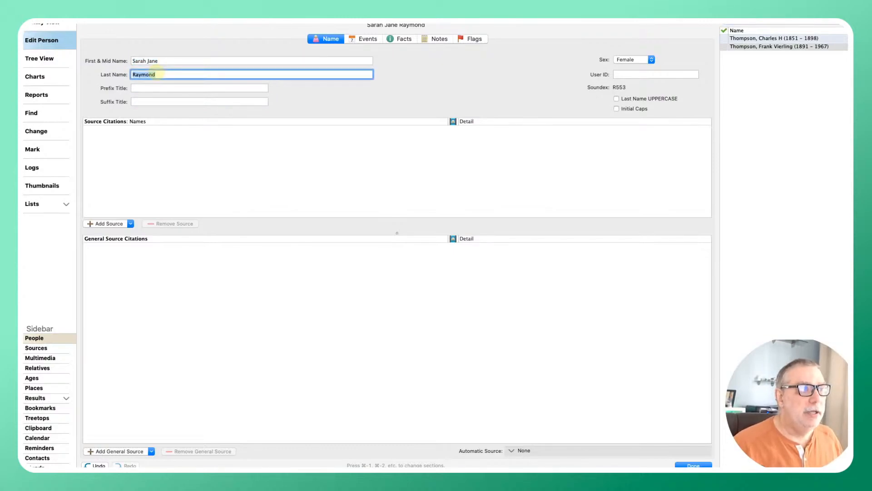
Enter the mother's birth month and year, set her death date to 10 Dec 1912, and save her record.
click(366, 40)
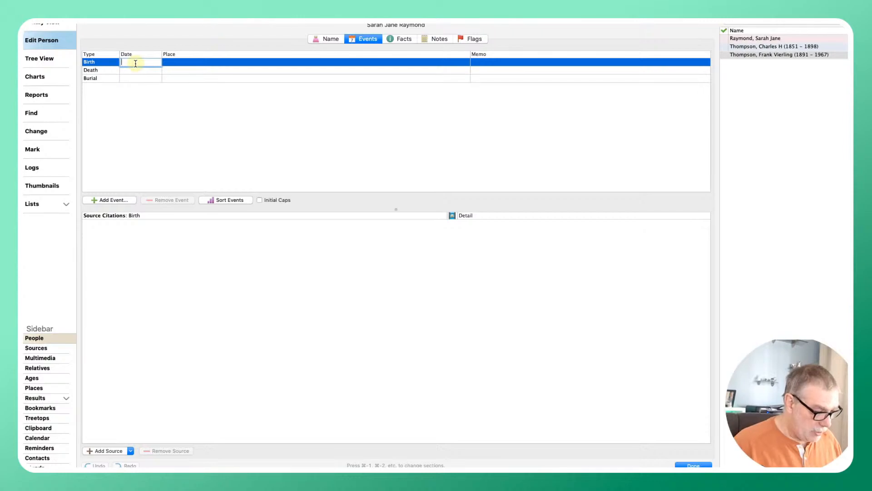
text(jan 18)
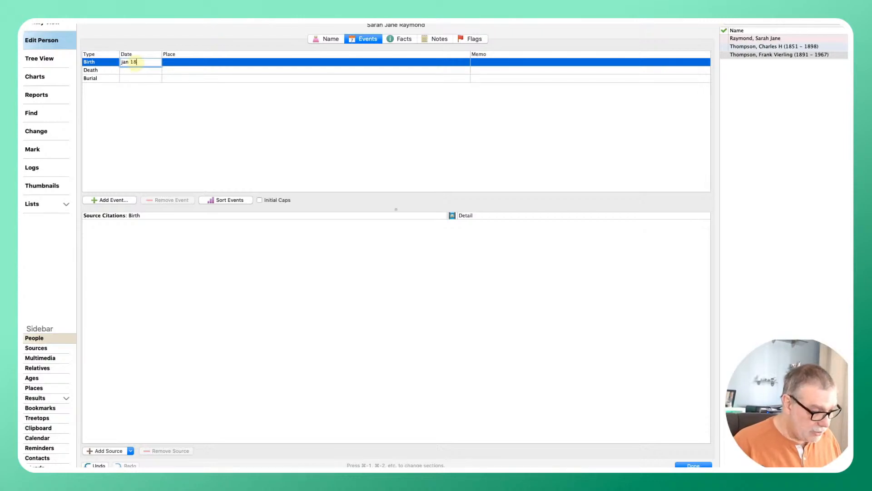
text(50)
key(Return)
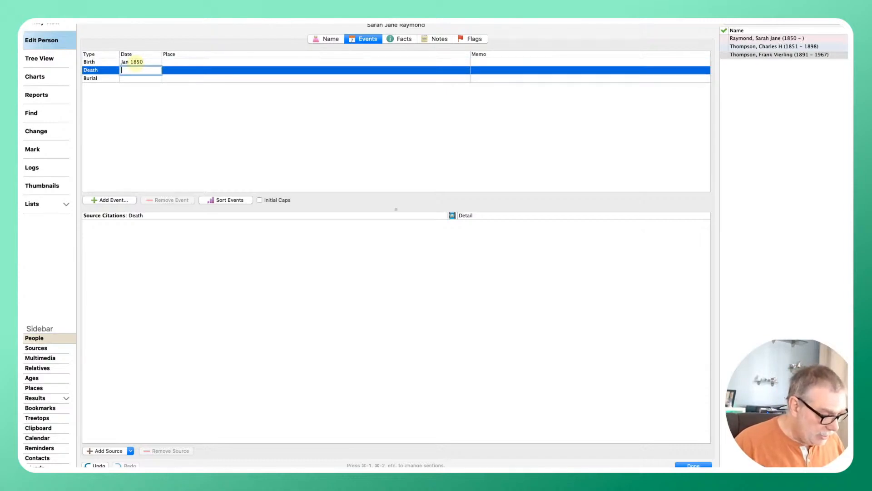
text(10 )
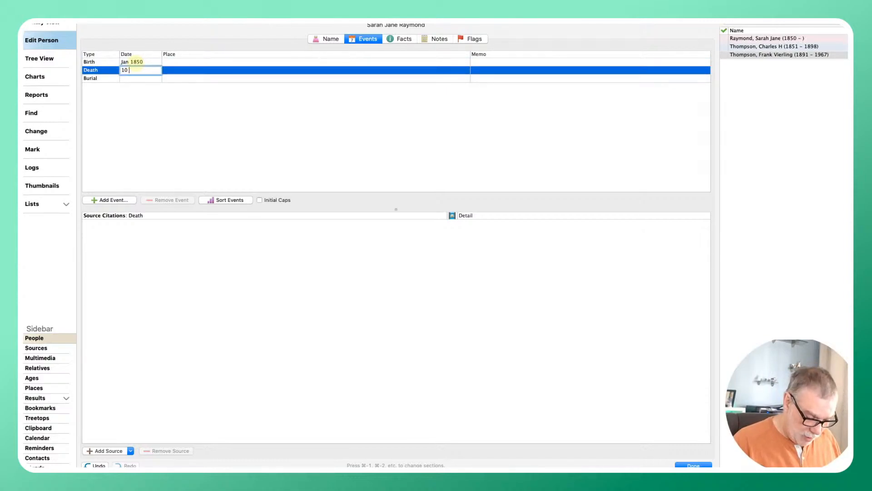
text(dec 1912)
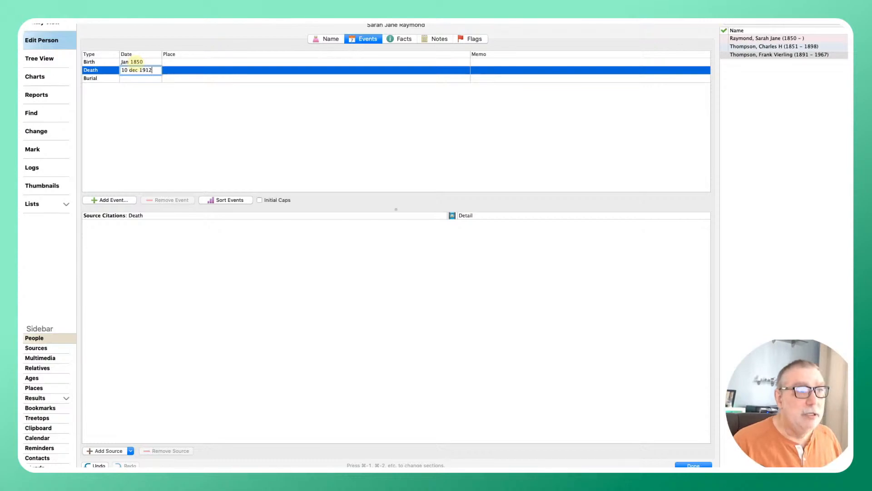
key(Tab)
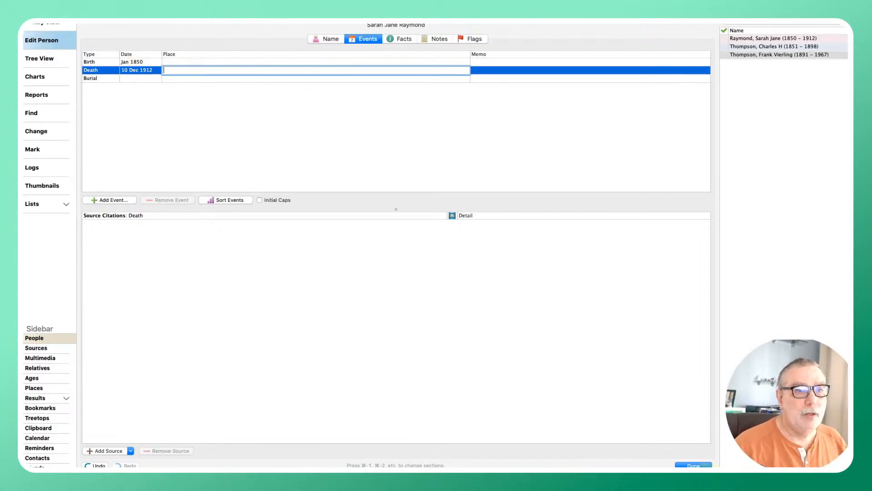
click(696, 465)
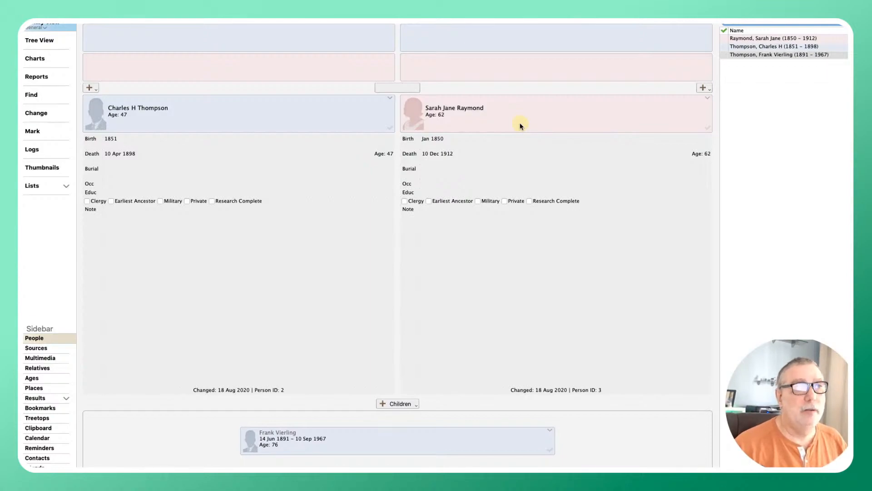
Open the father's record and examine which event types can be added to it, without adding any.
double_click(228, 114)
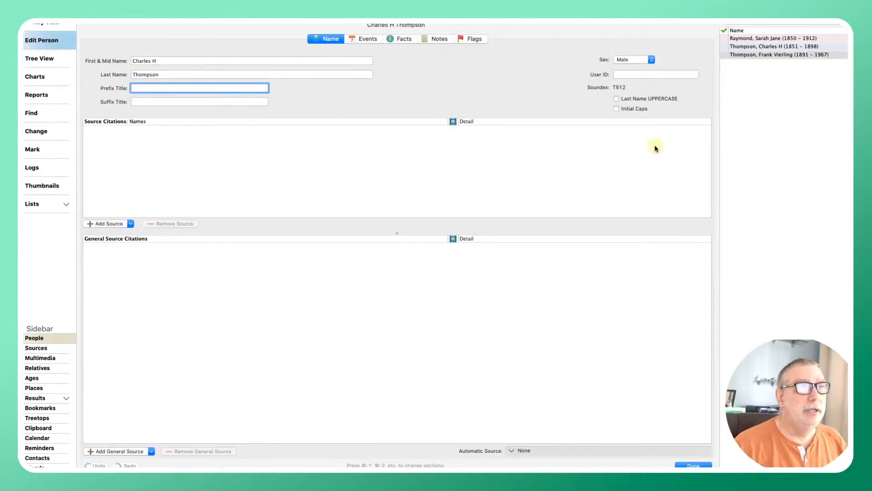
click(369, 39)
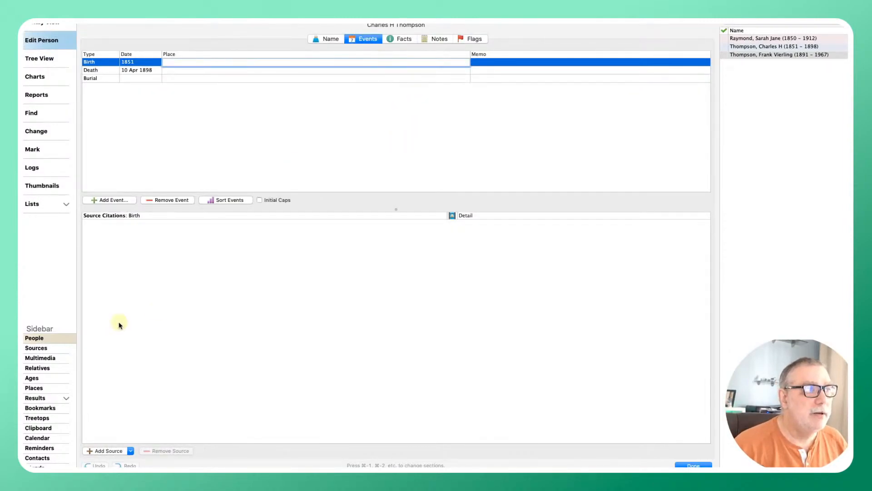
click(116, 202)
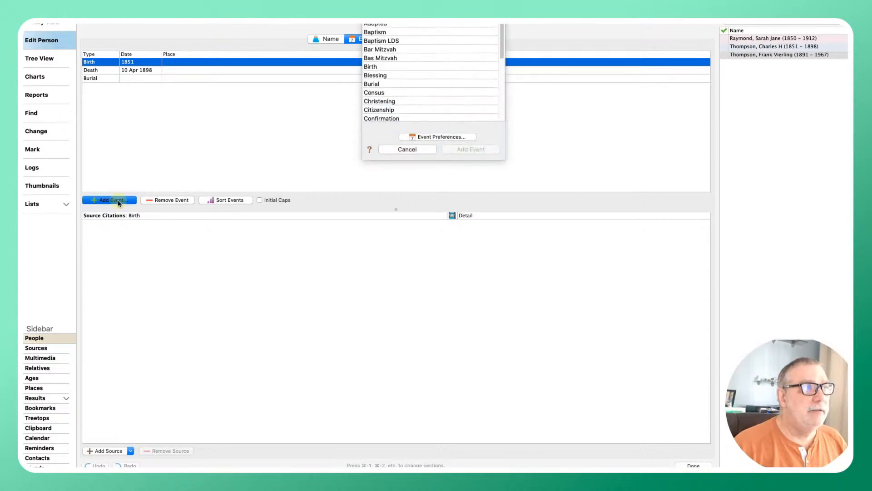
scroll(437, 73, down, 8)
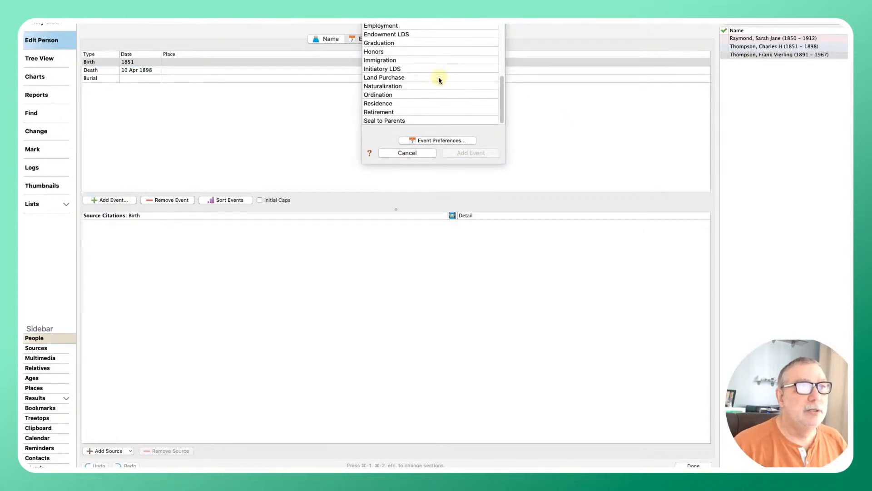
scroll(420, 99, up, 2)
scroll(418, 102, up, 5)
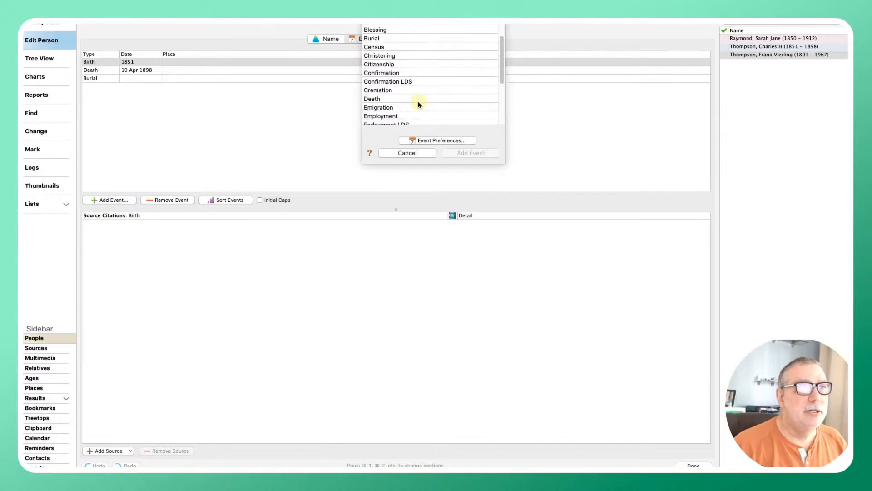
click(427, 152)
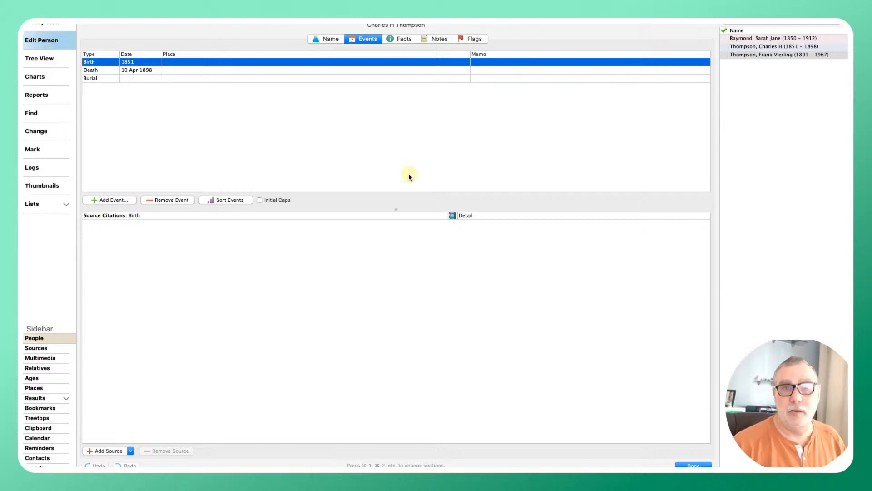
Examine which fact types can be added to the father's record, leaving it without a new fact.
click(403, 39)
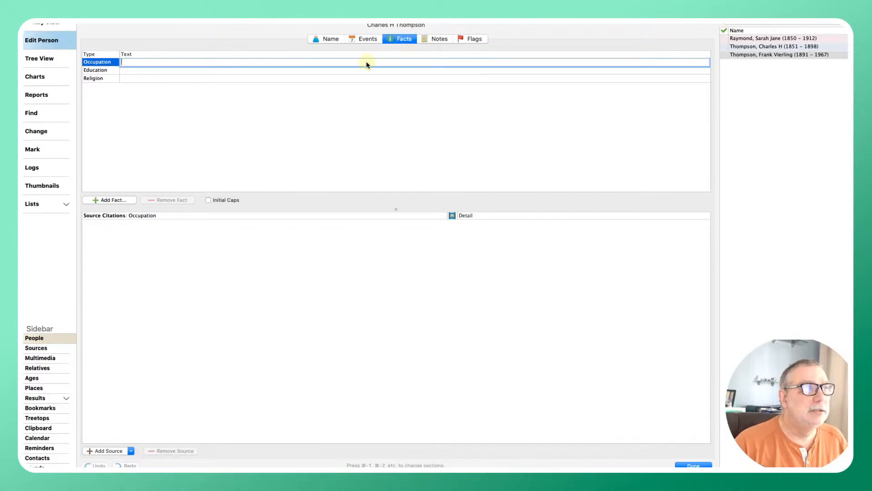
click(117, 201)
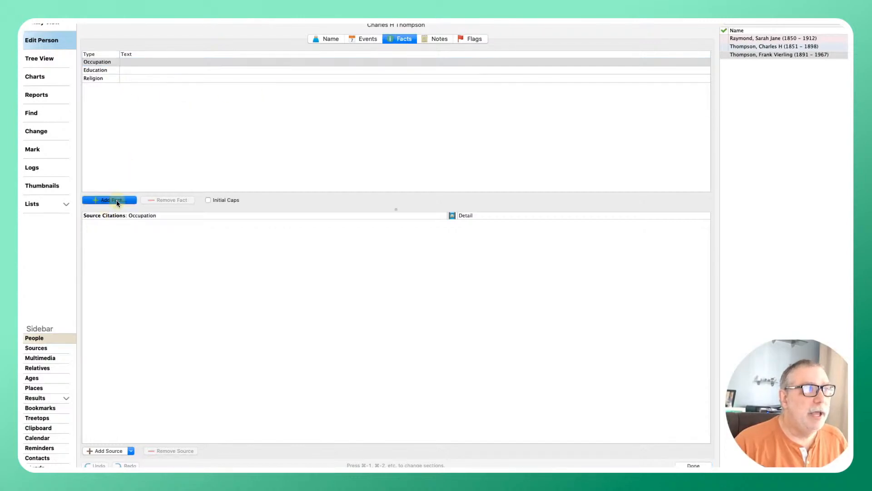
scroll(460, 88, down, 5)
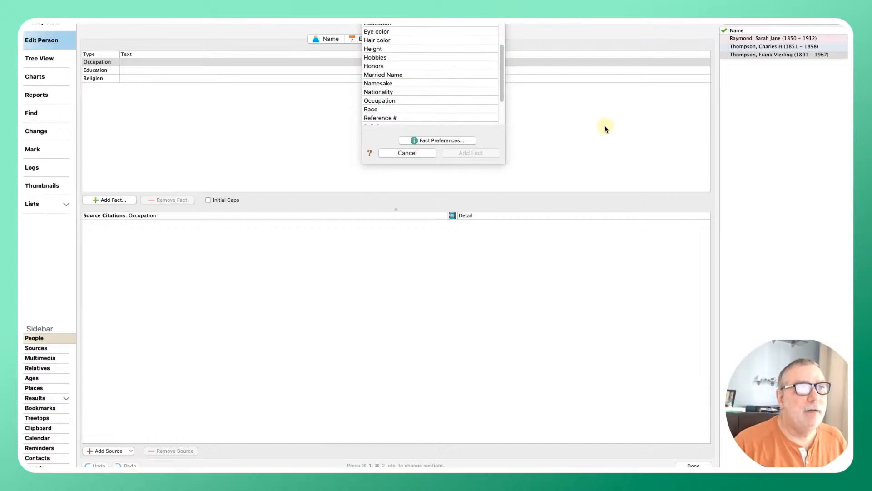
click(423, 153)
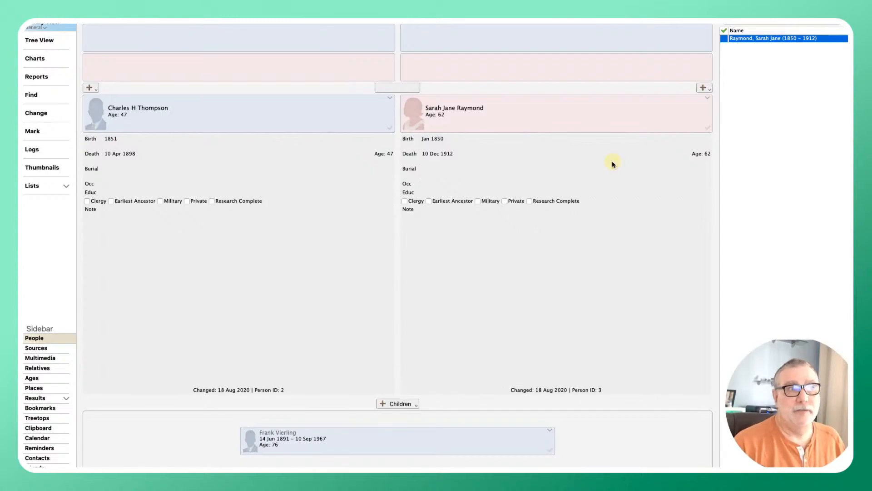
Set the parents' marriage date to 18 Sep 1889, leaving the place and memo blank, and save the family record.
click(521, 157)
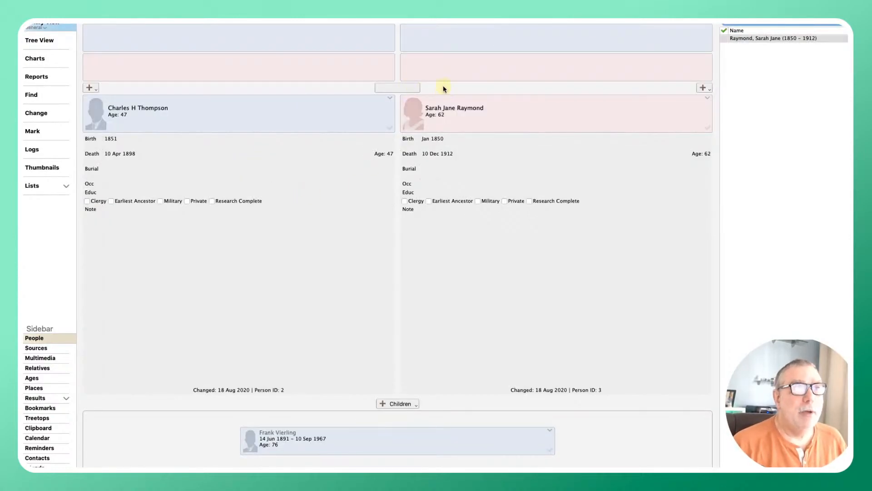
click(411, 90)
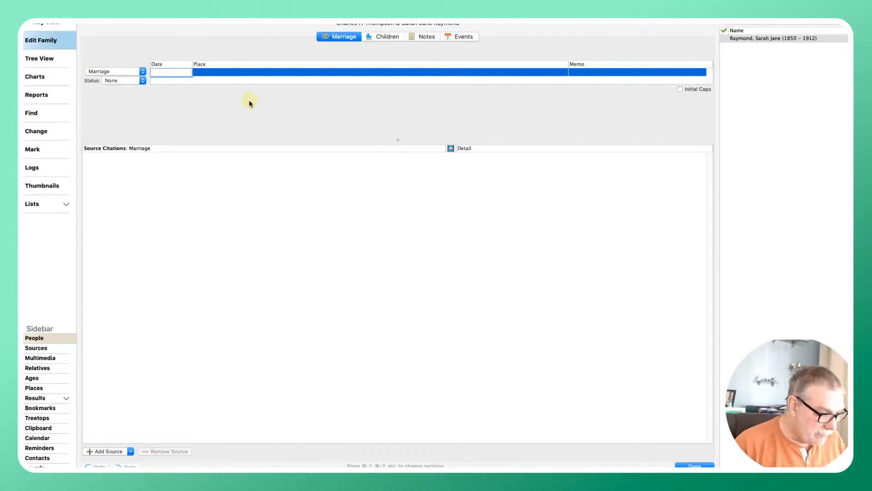
text(18 s)
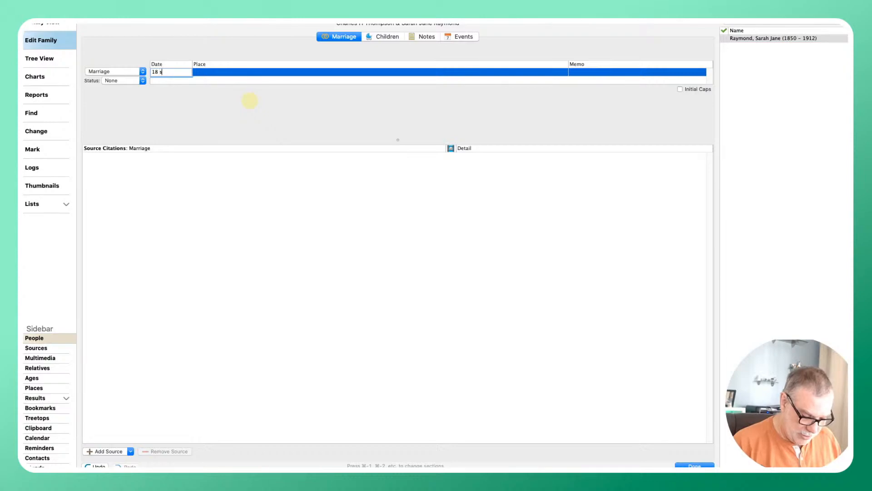
text(ep 1889)
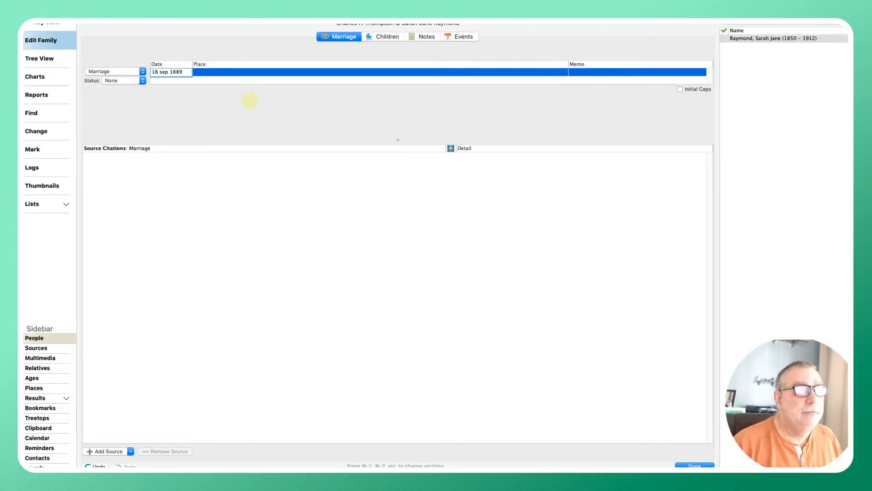
key(Return)
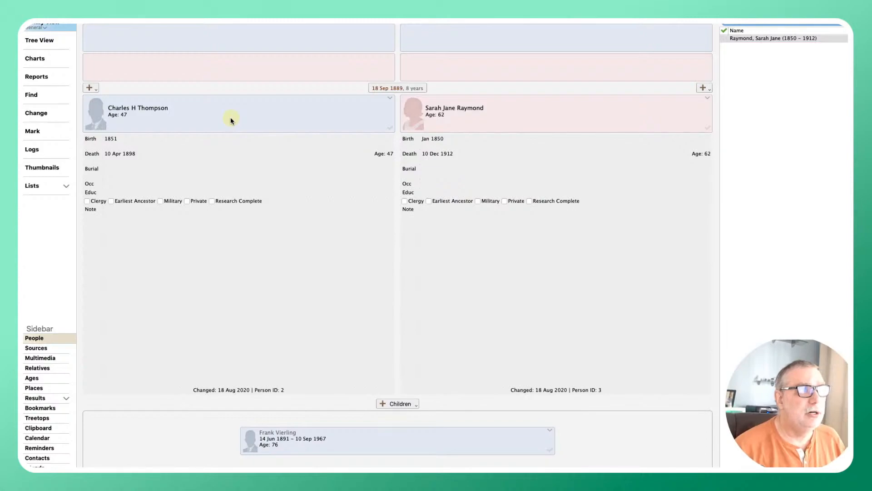
Add a new father for the husband, enter his first and middle names, keep the prefilled last name, and save.
click(97, 87)
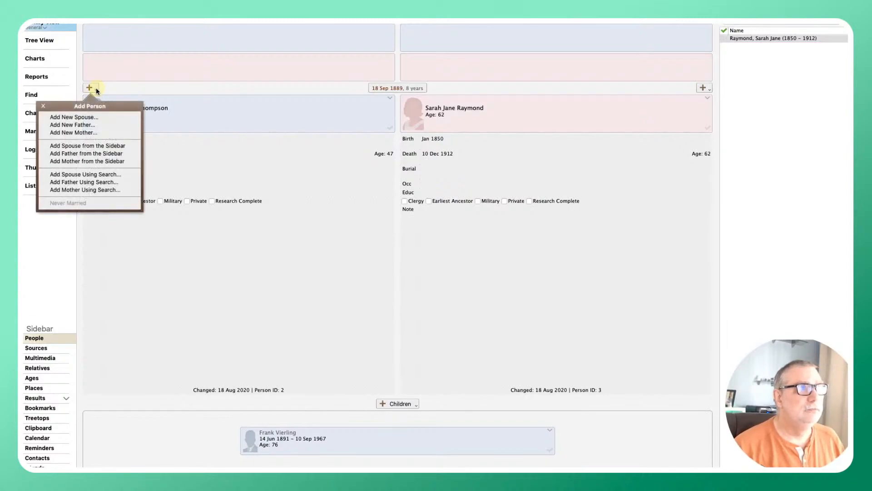
click(89, 124)
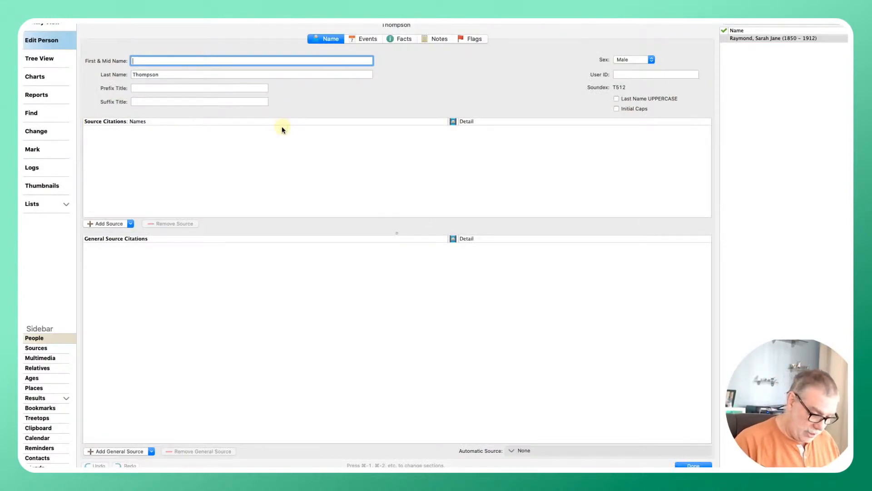
text(Daniel Ha)
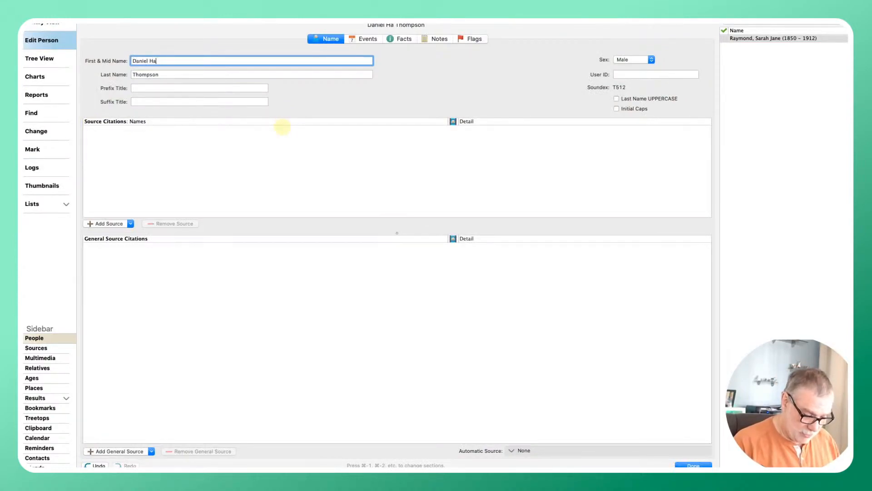
text(rt)
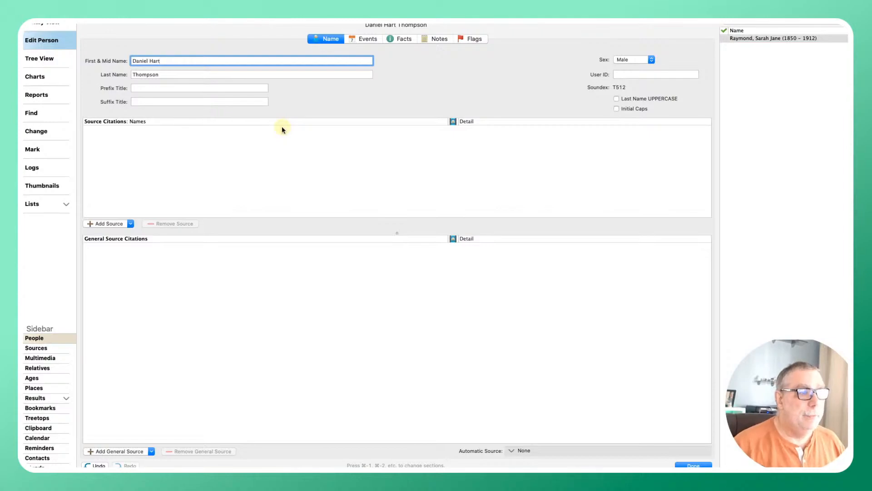
key(Return)
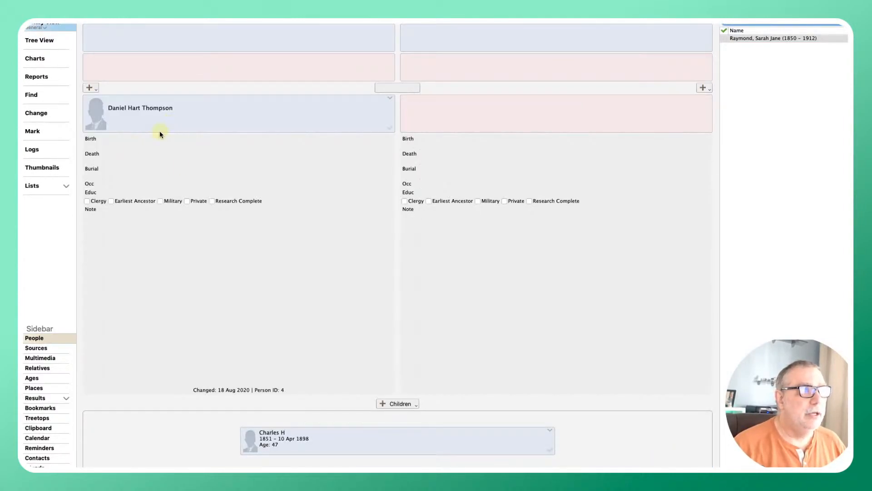
Enter the paternal grandfather's full birth date, leaving the birth place and memo blank.
double_click(116, 140)
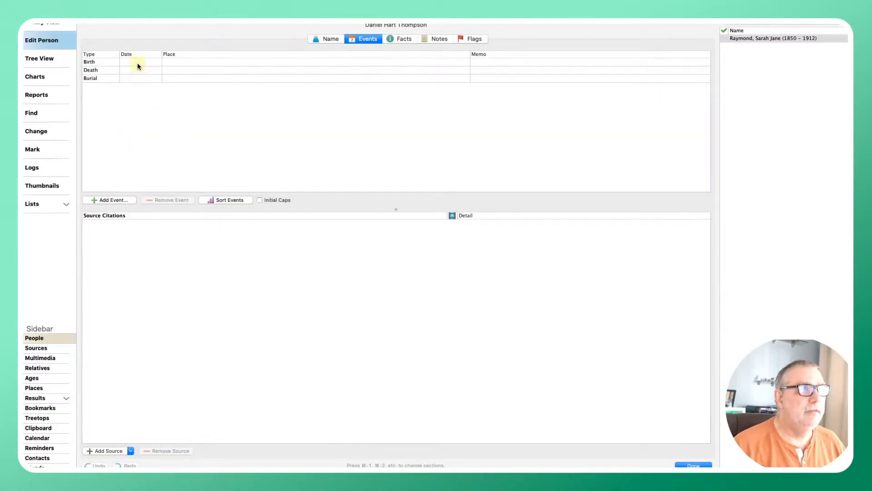
click(138, 62)
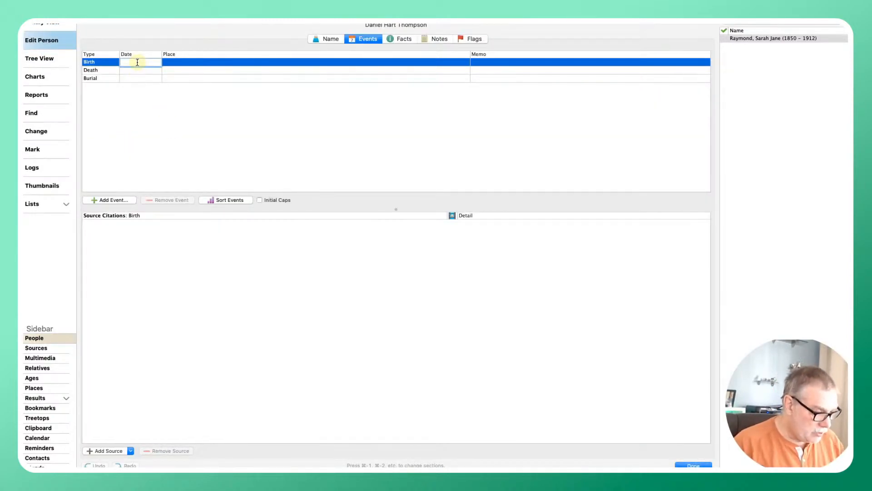
text(0)
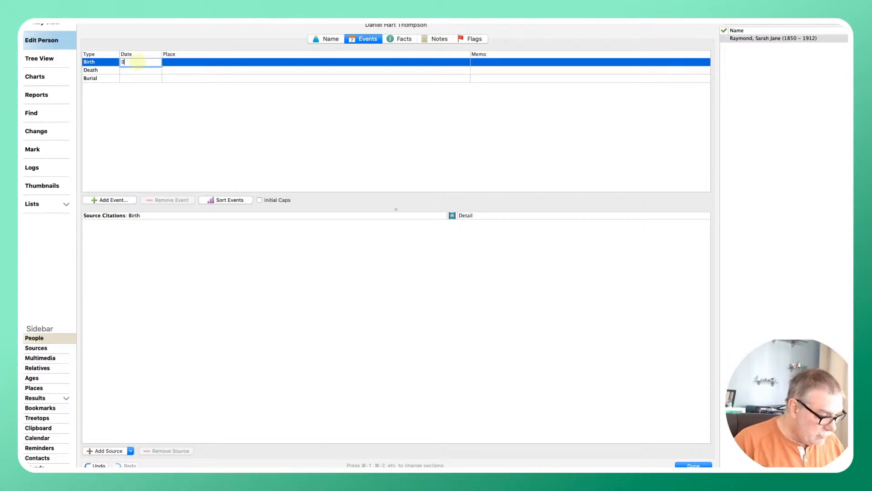
text(1 jun 1829)
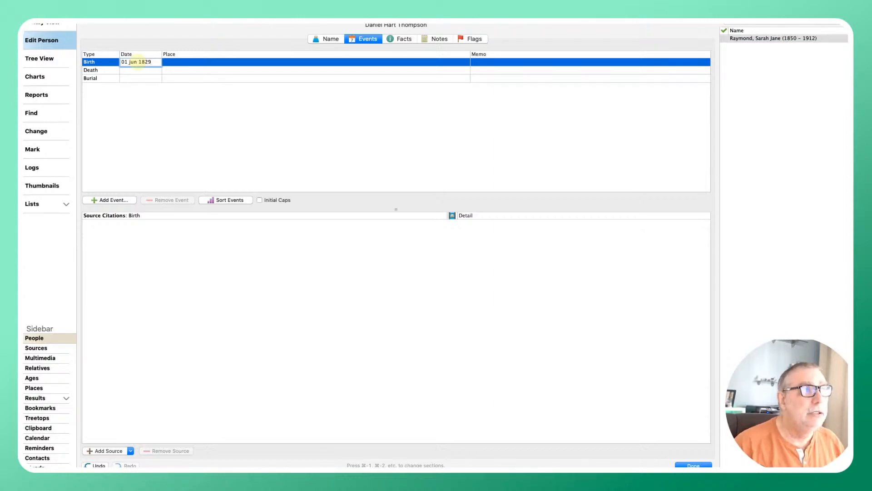
key(Tab)
key(Tab)
key(Tab)
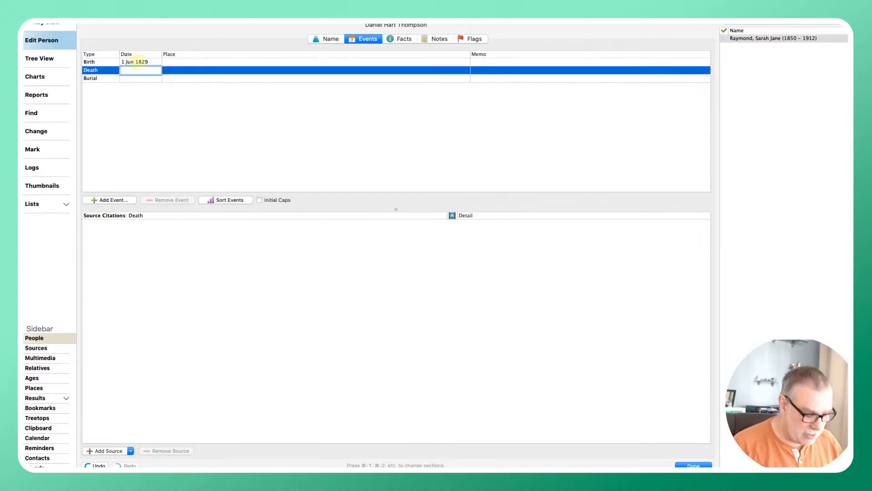
Try to save the paternal grandfather's death date in day/month/year order as 30/7/1893.
text(30)
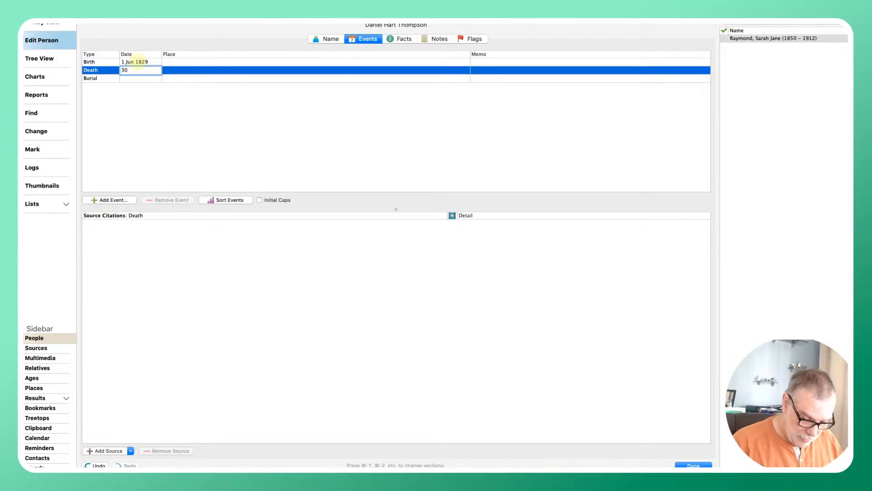
text(/7)
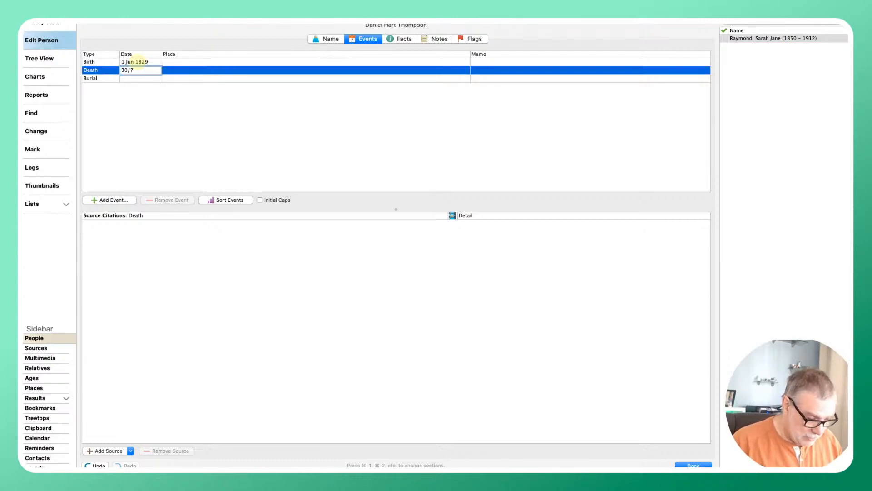
text(/18)
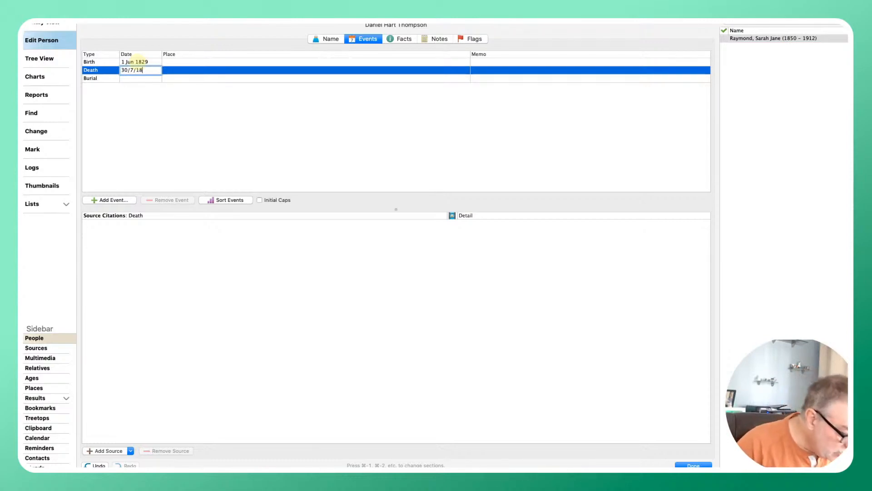
text(93)
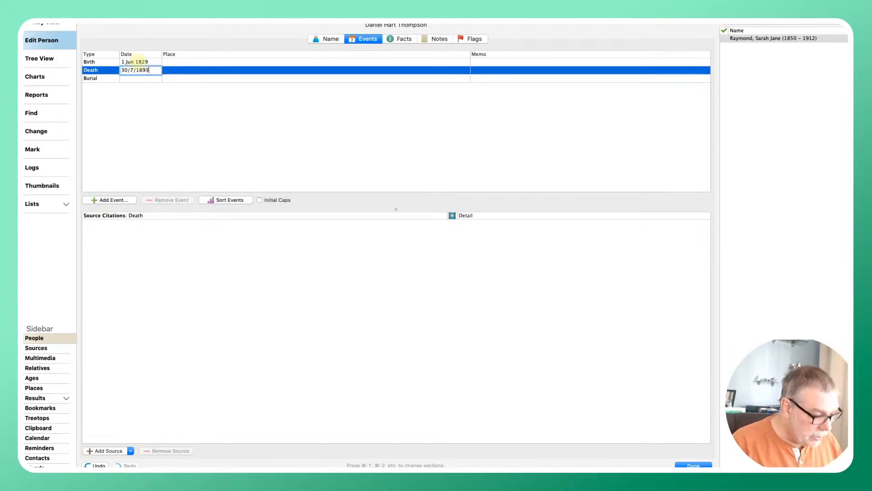
key(Return)
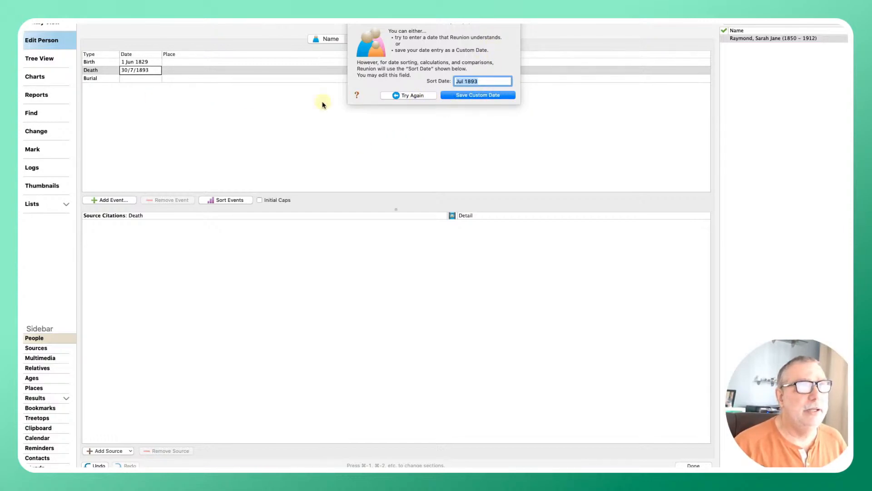
Correct the paternal grandfather's death date to month/day/year order as 7/30/1893 and save his record.
click(421, 96)
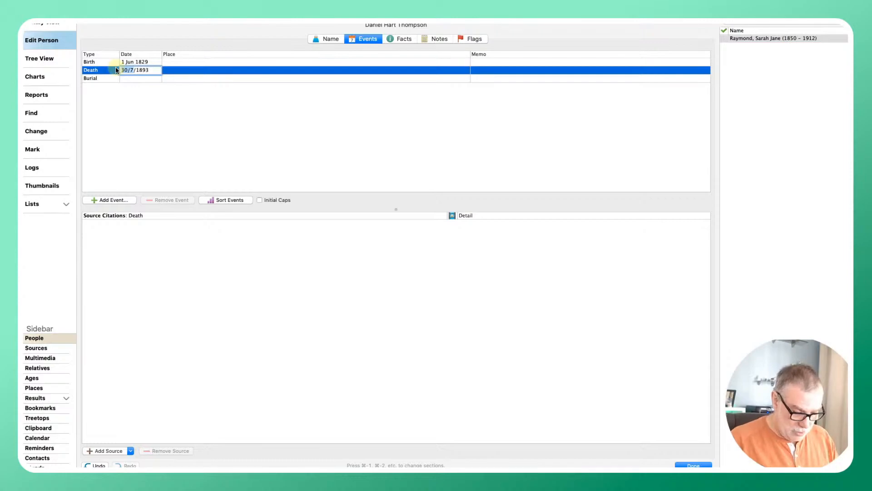
text(7/)
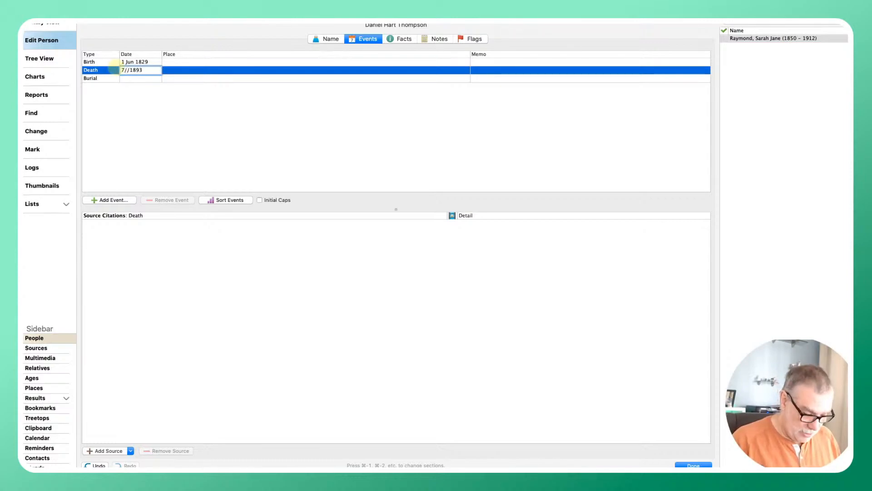
text(30)
key(Return)
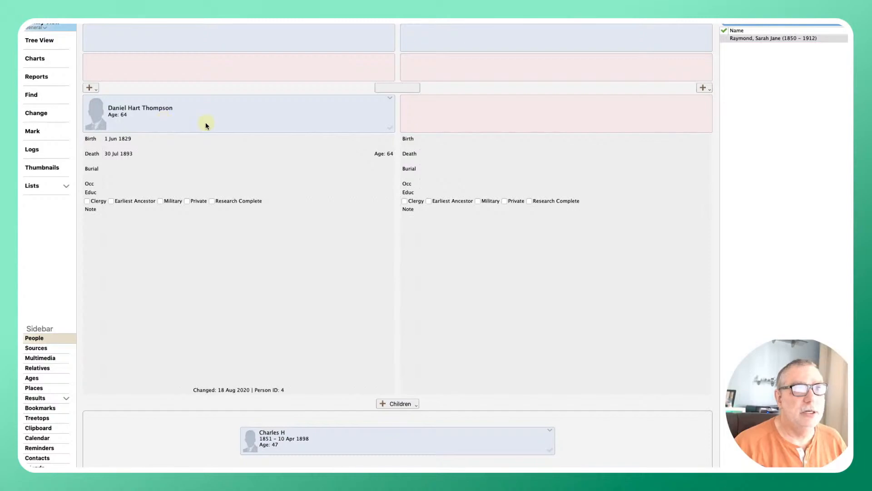
Add a wife for the paternal grandfather and enter her first name, middle initial and last name, leaving the titles blank.
double_click(648, 127)
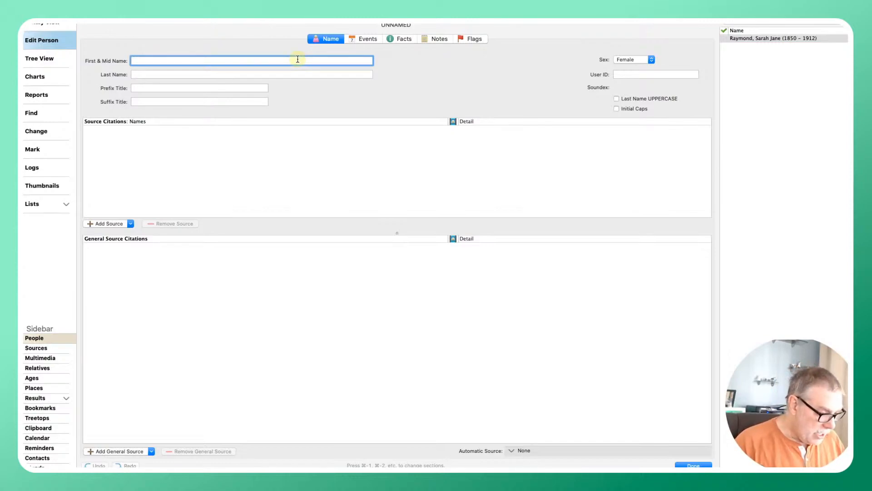
text(Abi)
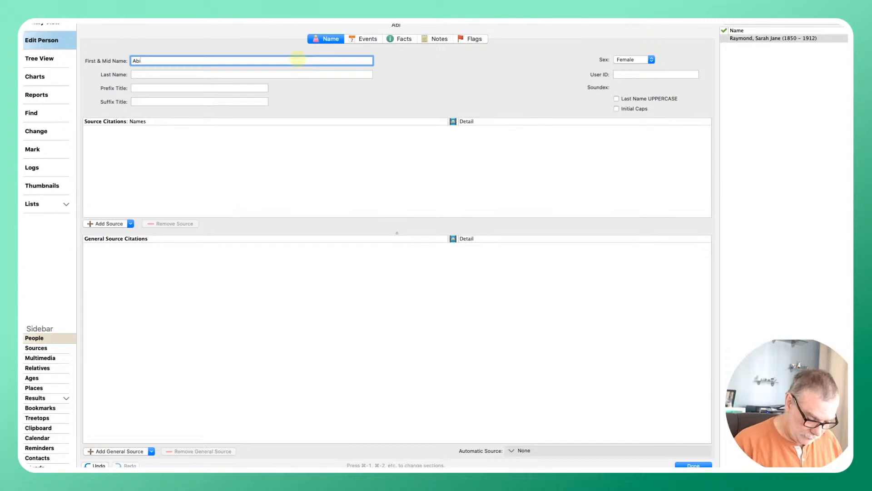
text(gail B)
key(Tab)
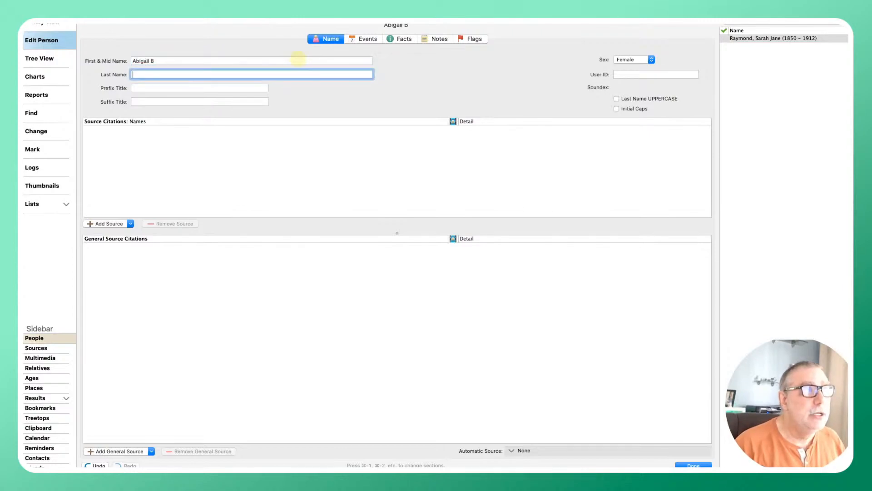
text(Coates)
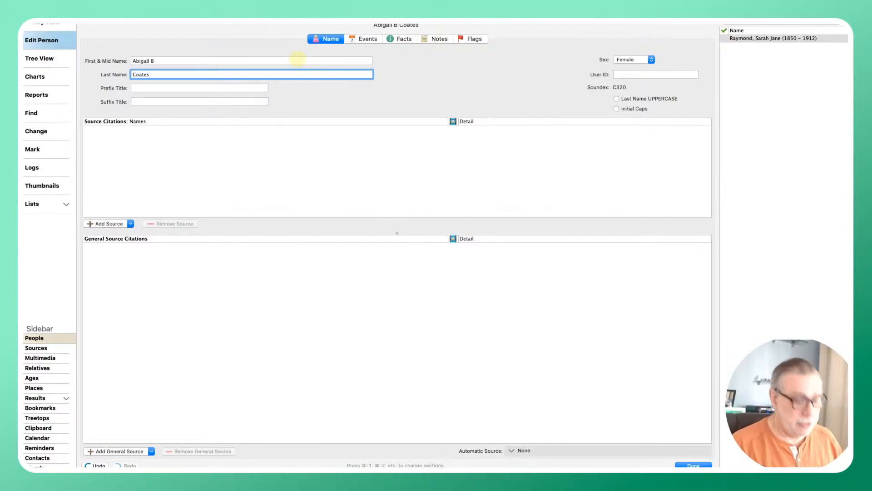
key(Tab)
key(Tab)
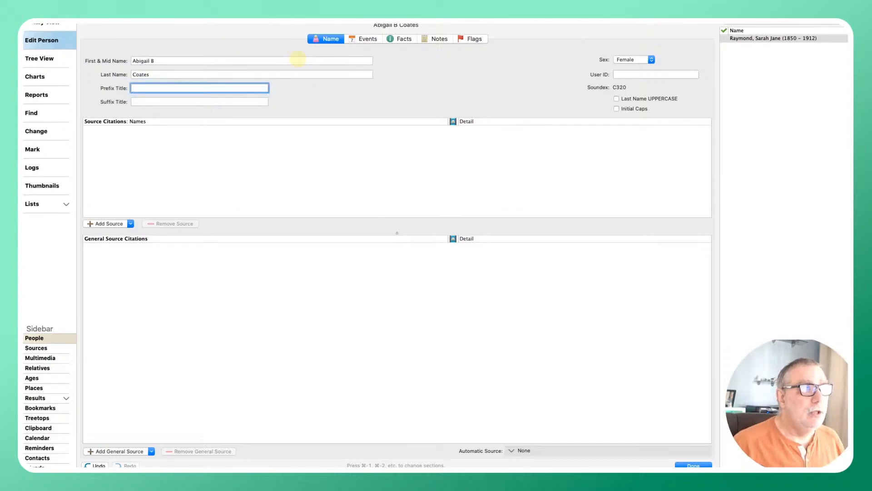
Enter the paternal grandmother's birth year and her death date as 11/9/1856, leaving the places blank, and save her record.
click(367, 39)
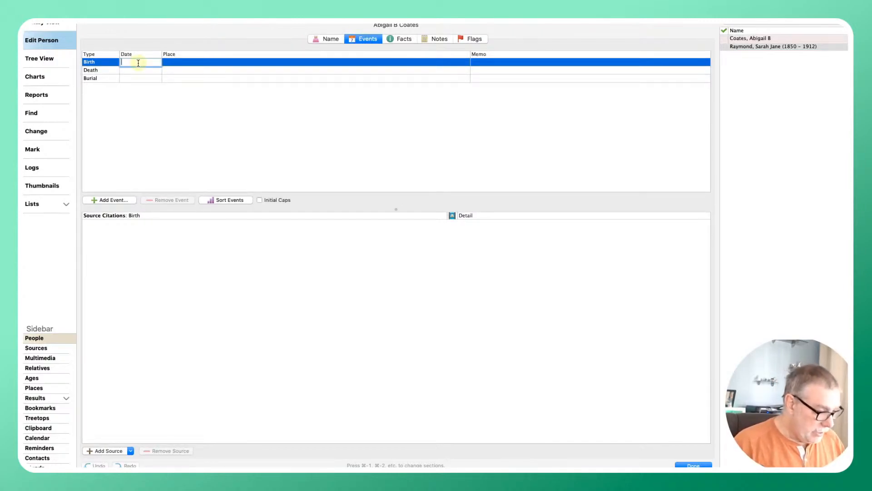
text(1829)
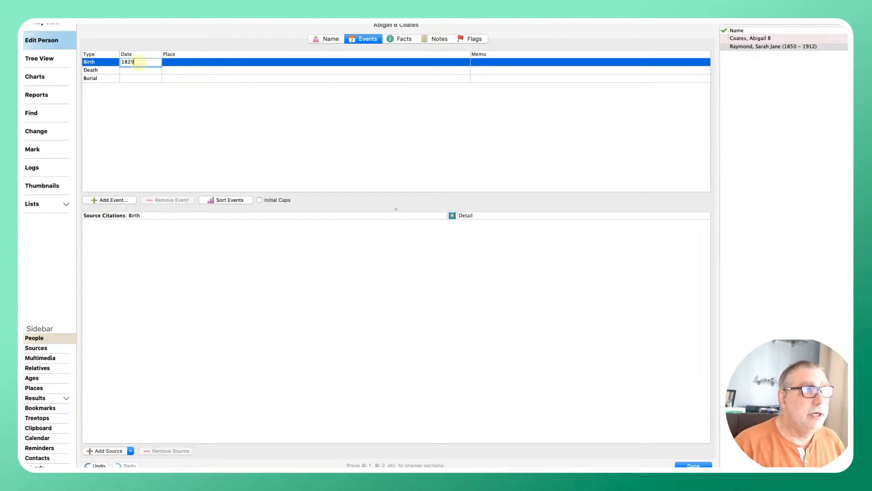
key(Tab)
key(Return)
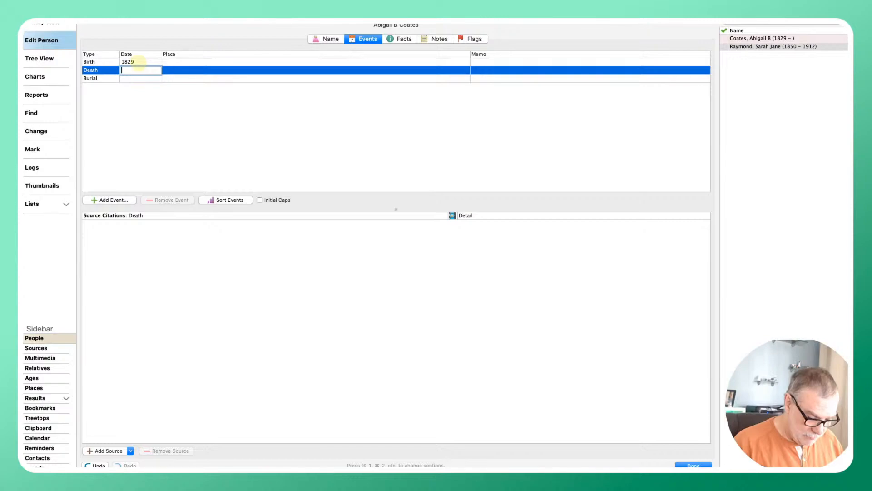
text(11/9)
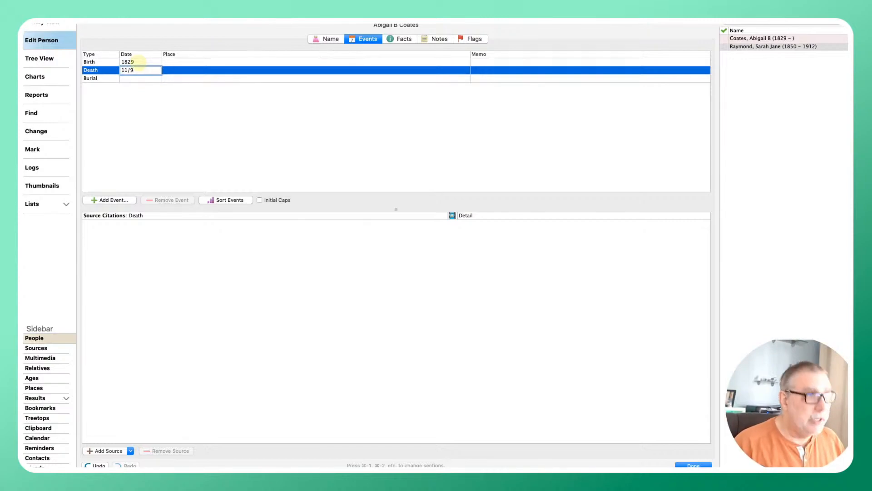
text(/1)
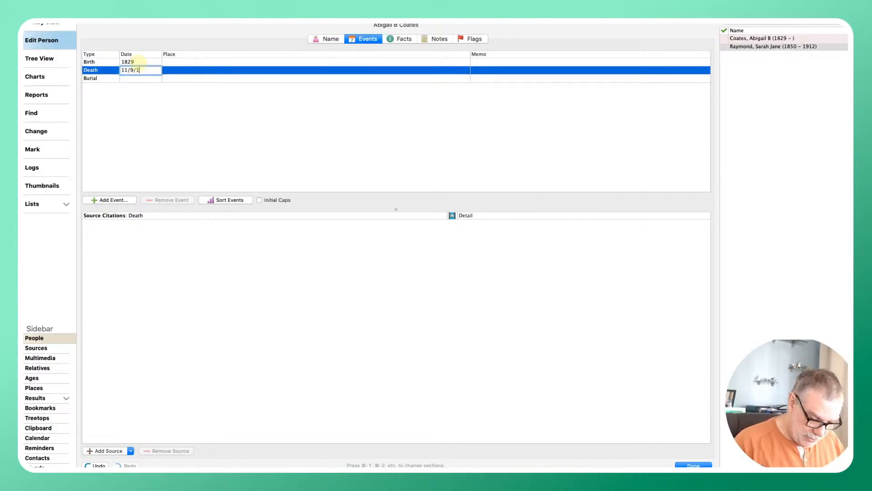
text(856)
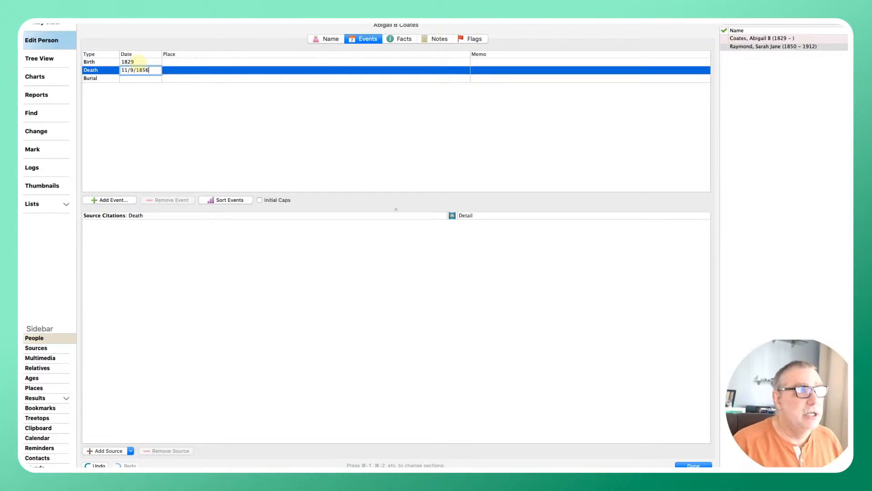
key(Return)
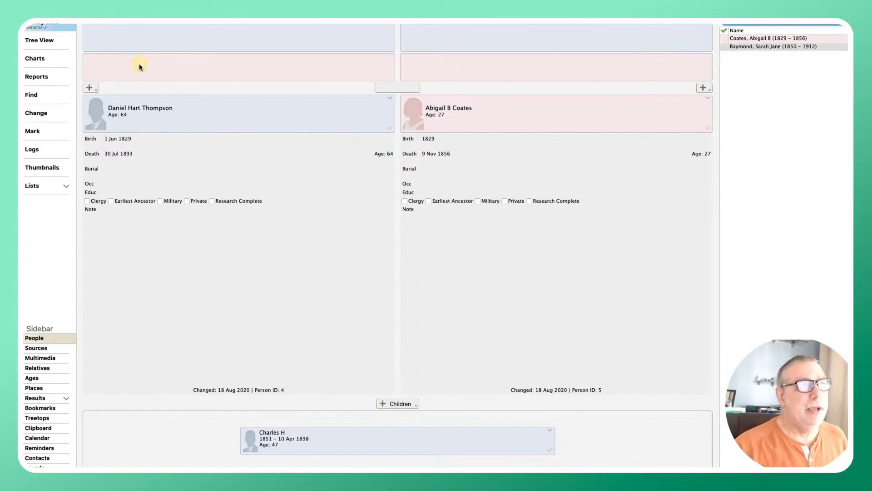
Record the paternal grandparents' marriage date as 10/10/1846 and save the family record.
click(399, 87)
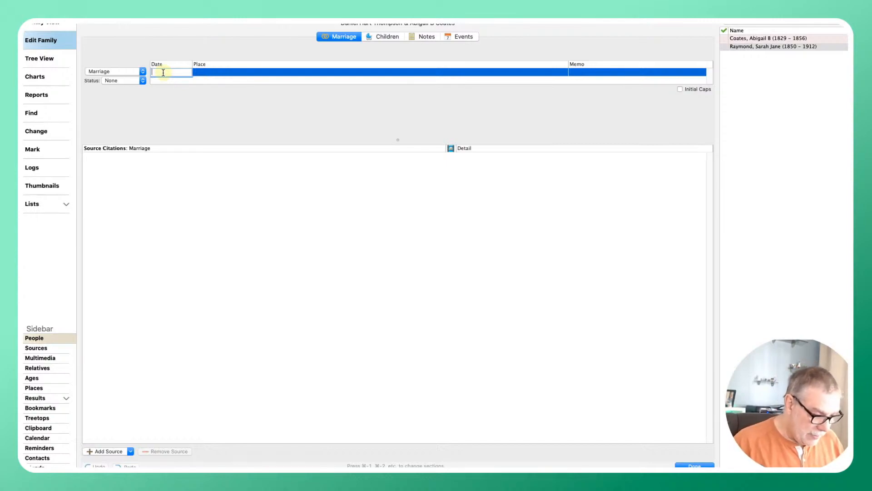
text(10/)
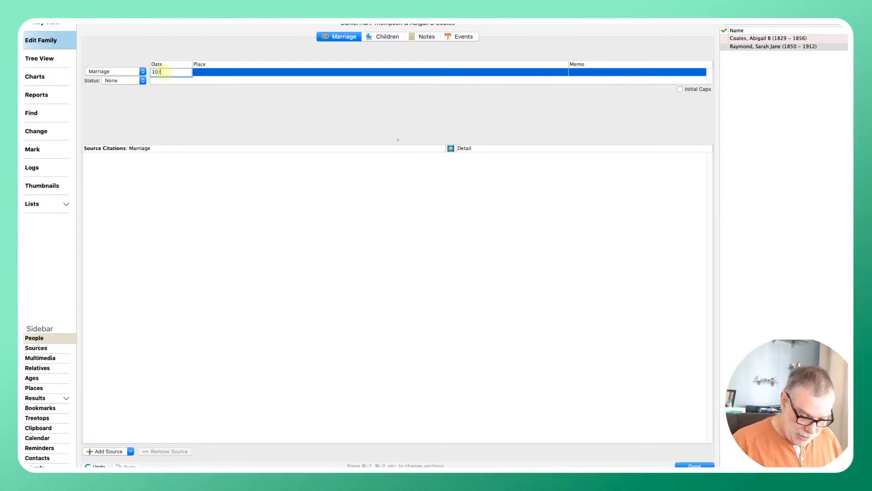
text(10/18)
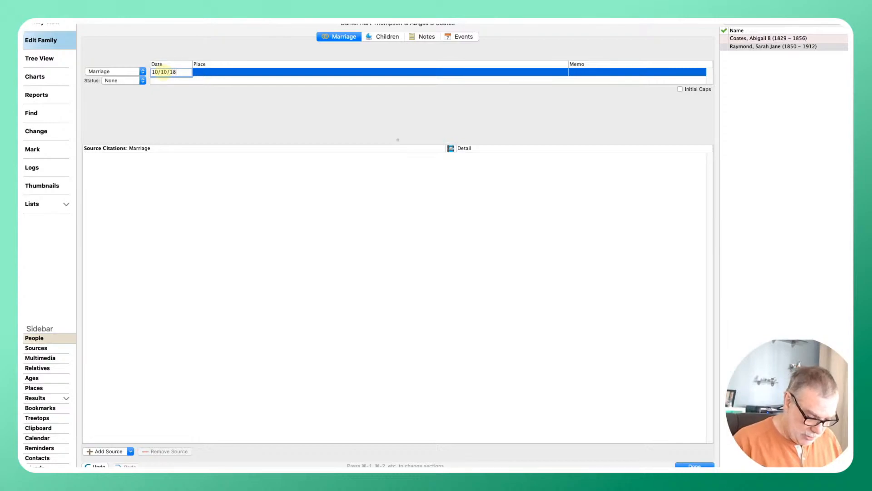
text(46)
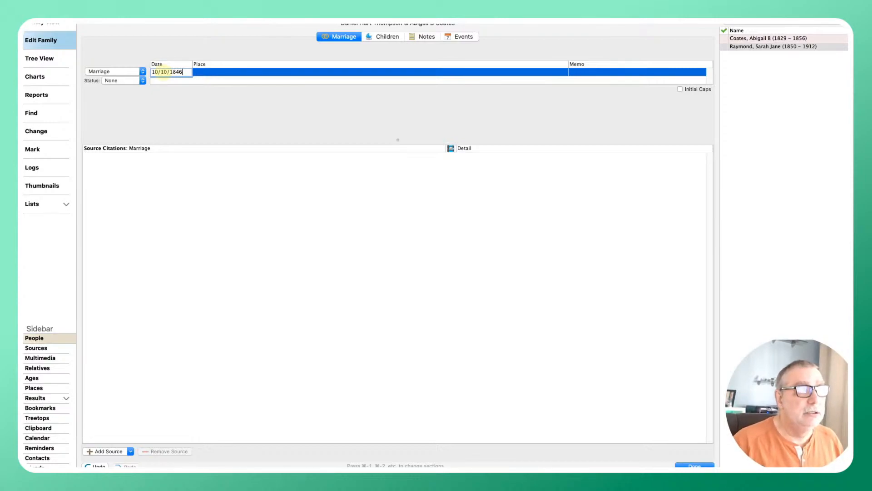
key(Return)
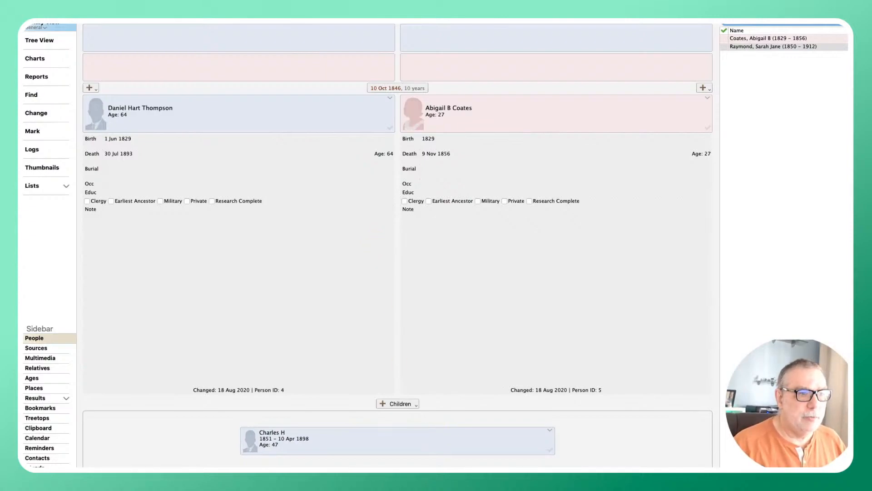
Review the linked generations from the paternal grandparents down to the starting person and back to his parents.
click(291, 439)
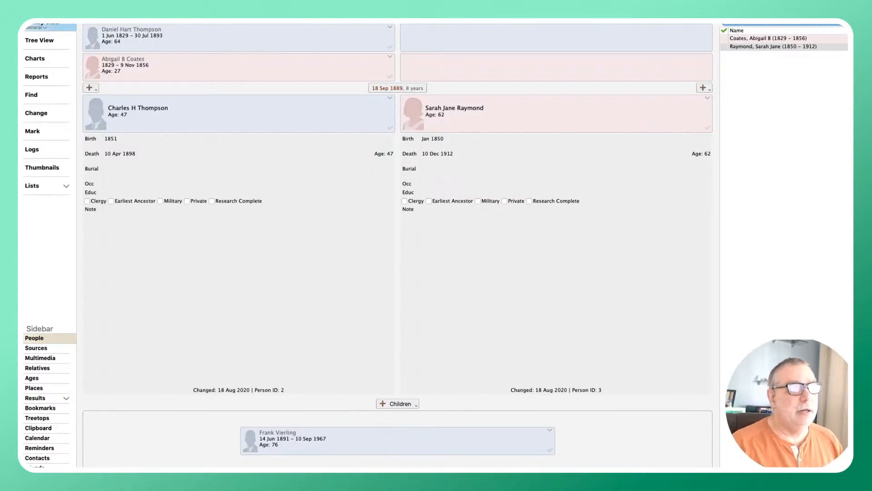
click(291, 439)
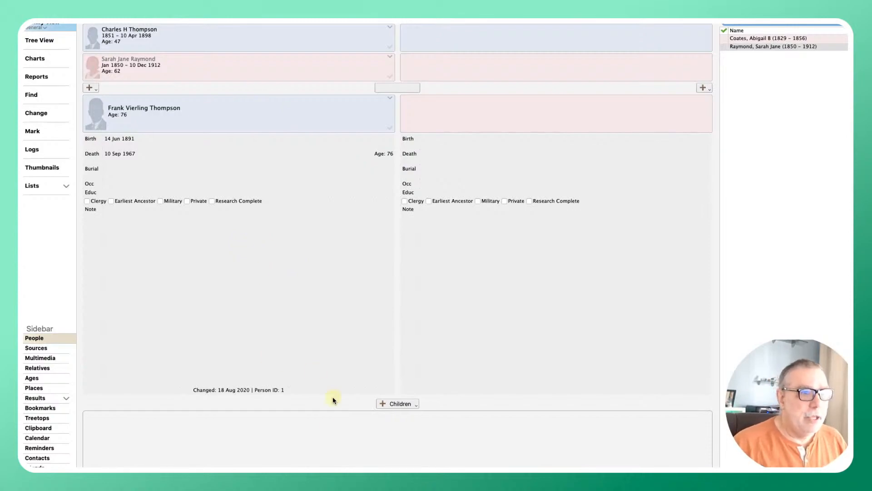
click(182, 39)
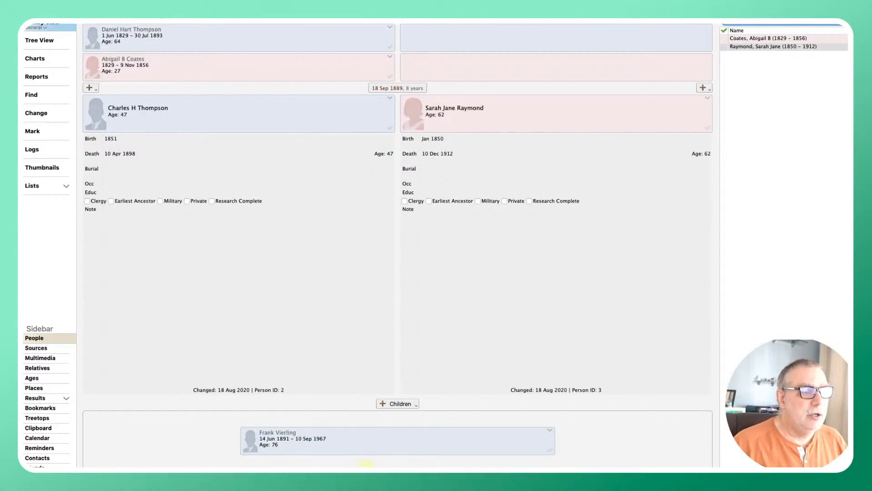
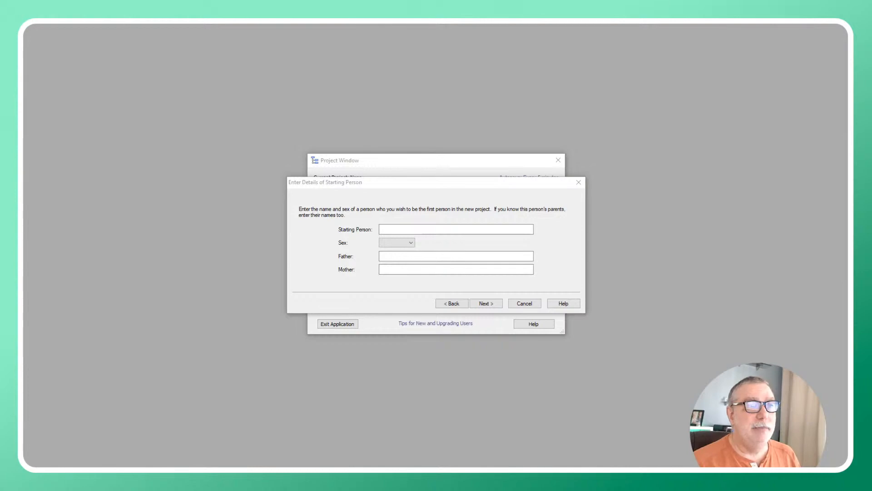
In Family Historian's new project wizard, enter the starting person's full name, set the sex to Male, leave the parents blank and continue.
click(399, 228)
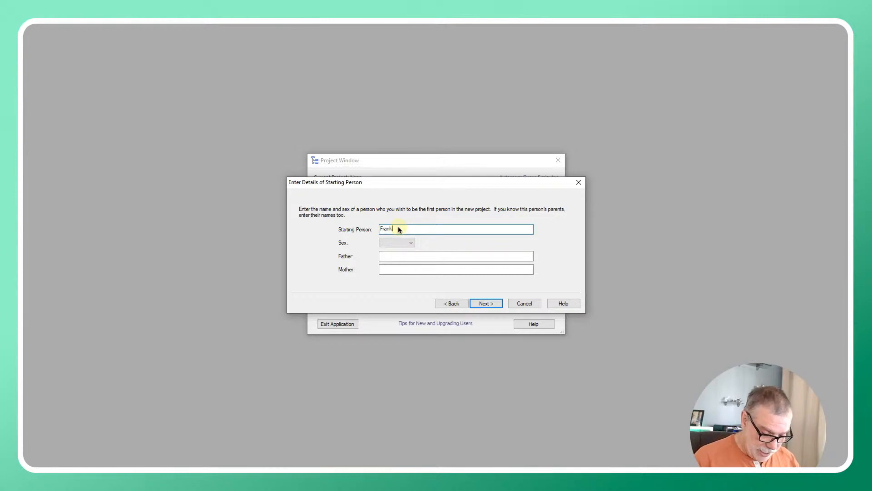
text(Frank Vinding)
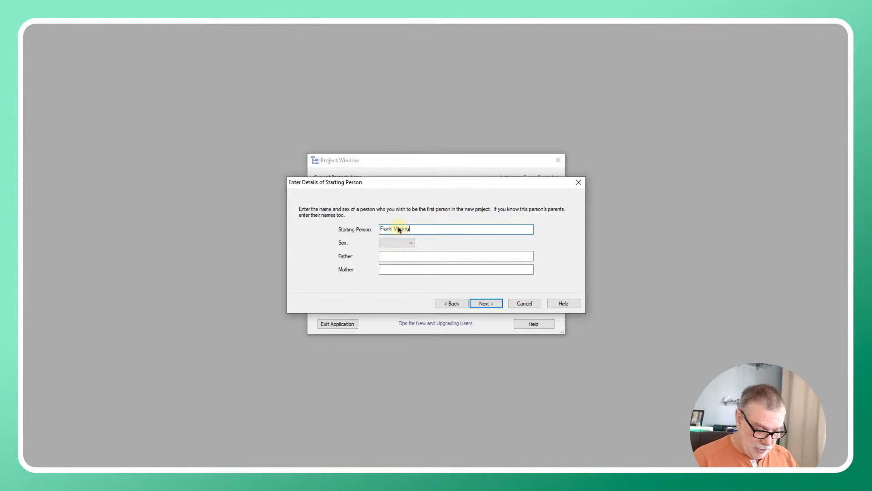
text( Thompson)
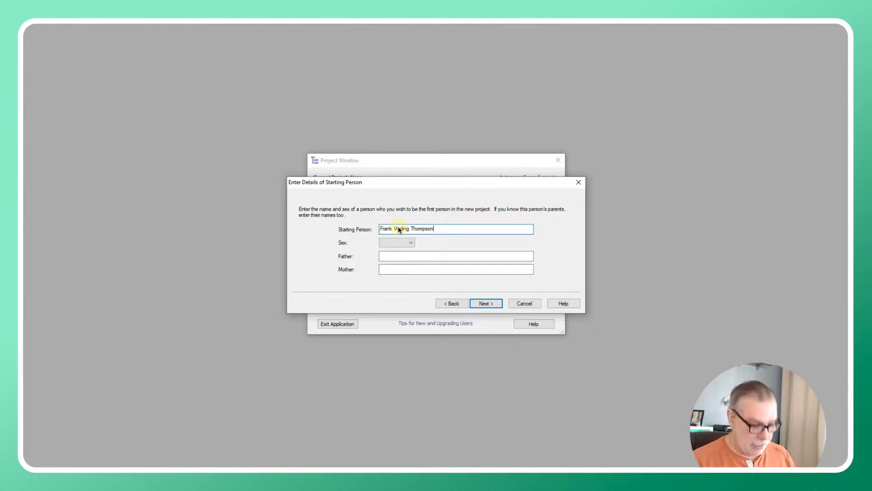
key(Tab)
key(m)
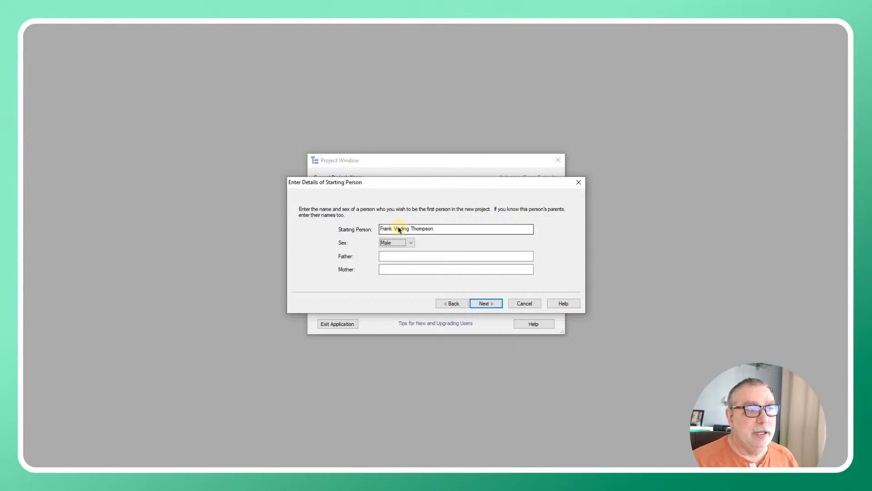
click(487, 304)
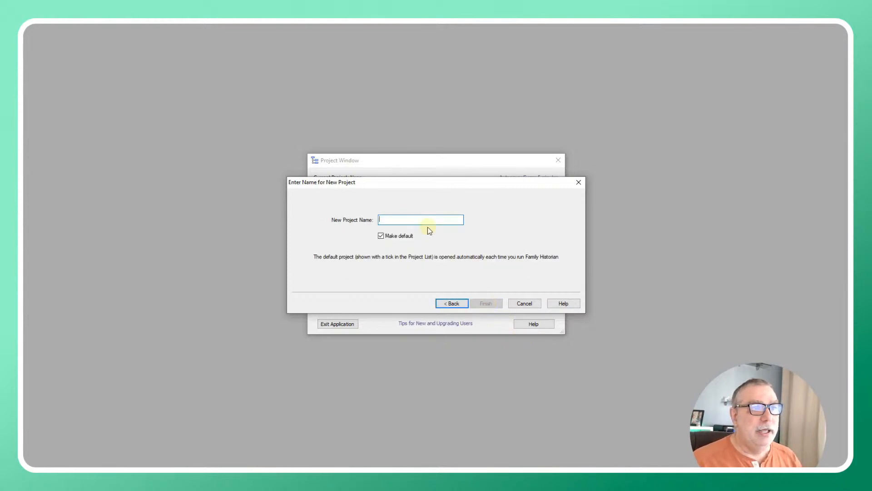
Name the new project with the family surname and an FH6 test label, keep it as the default project, and create it.
text(THomposo)
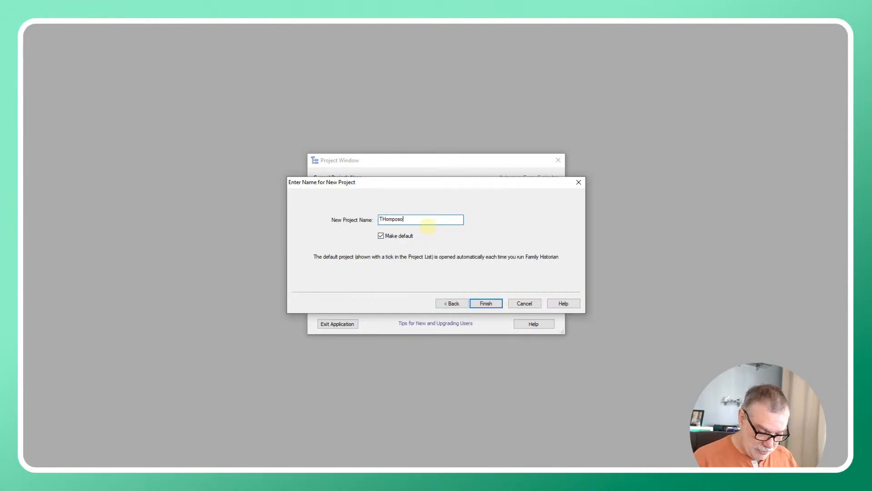
text(n FH6 Terst)
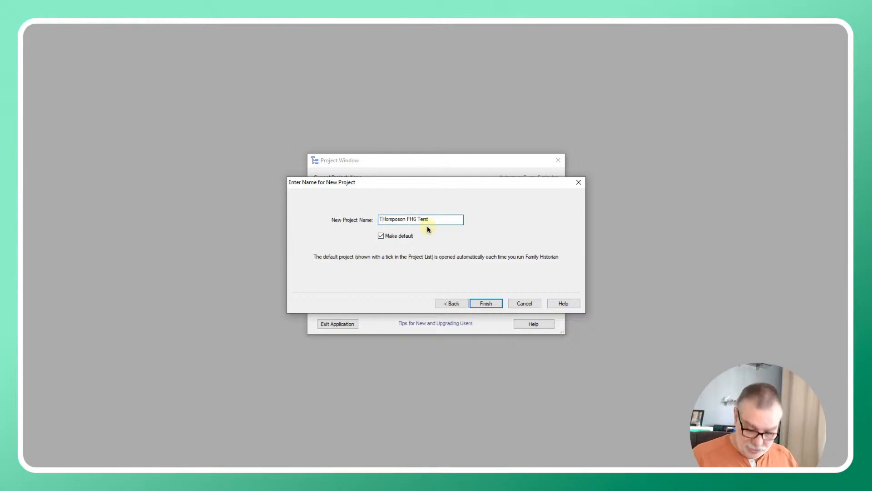
key(BackSpace)
text(h)
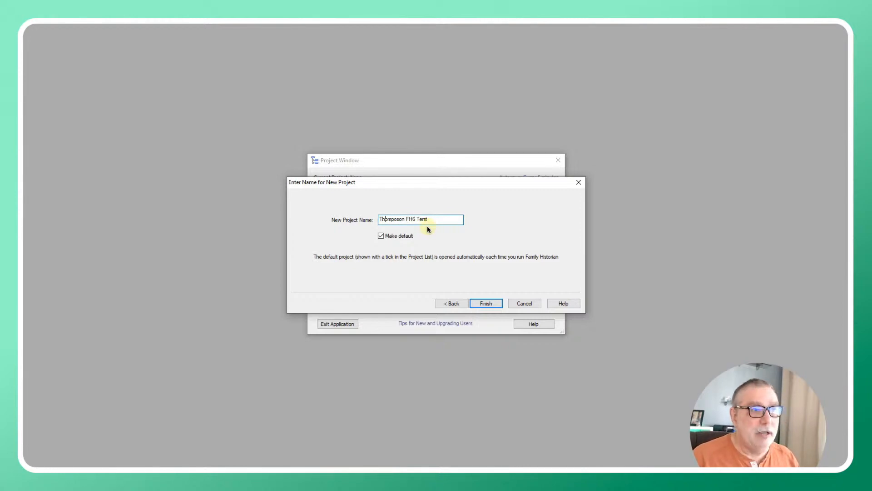
key(Return)
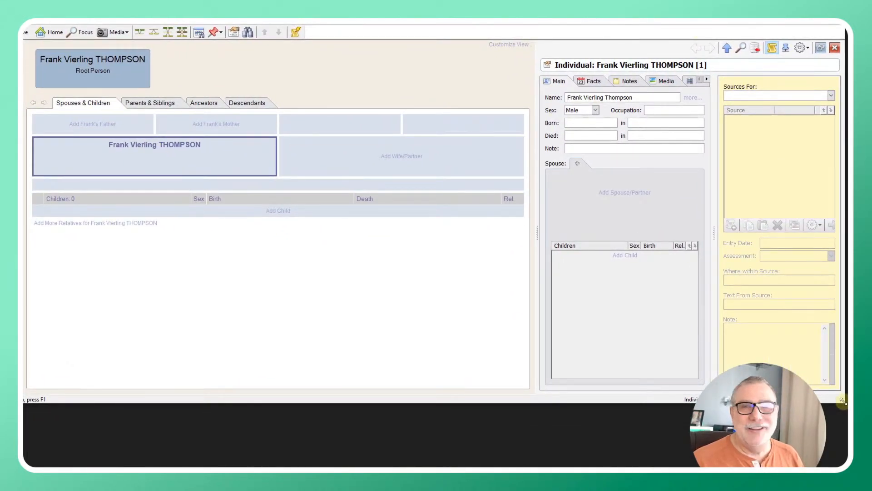
Enlarge the program window and view the starting person's descendants and ancestors charts.
drag(844, 400, 868, 484)
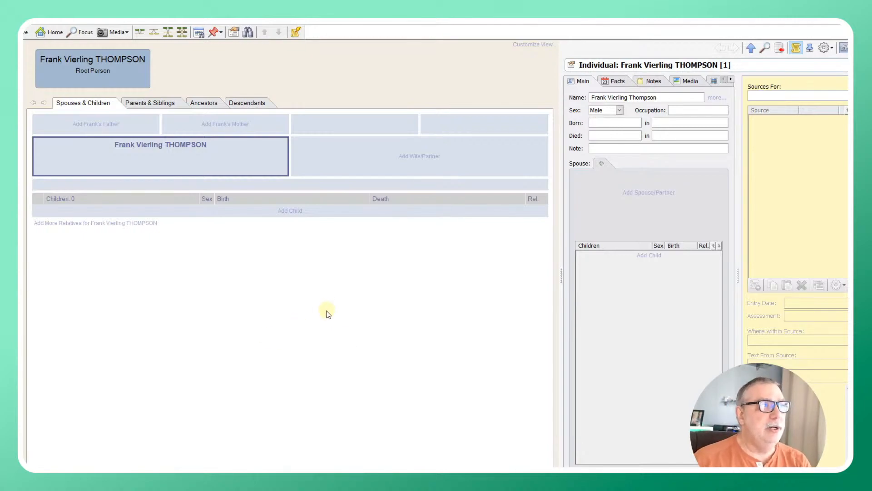
click(250, 104)
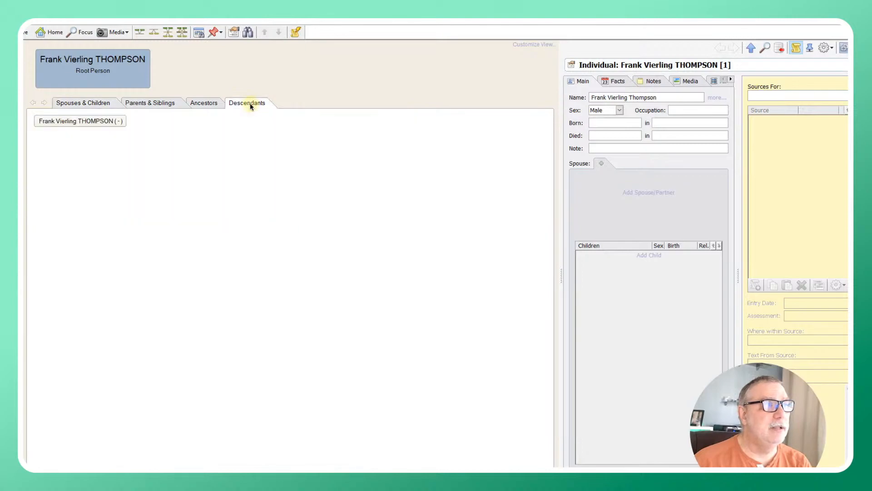
click(213, 103)
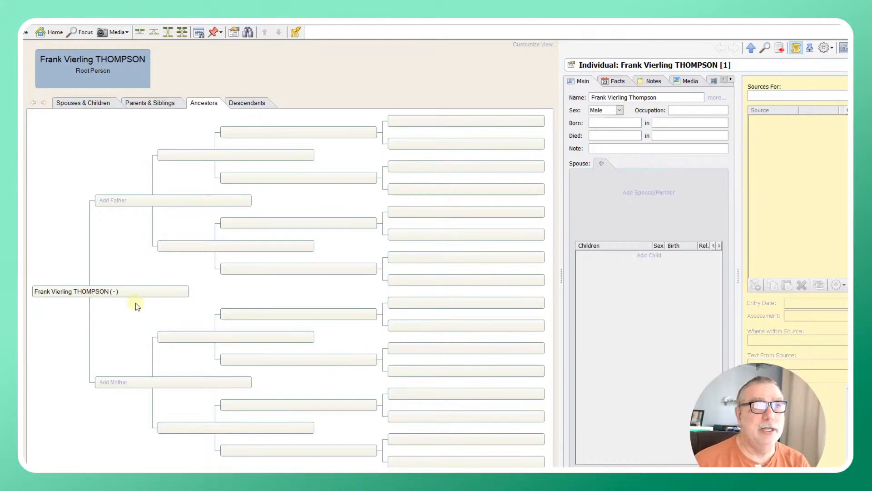
Enter the starting person's full birth date in his individual record.
click(602, 124)
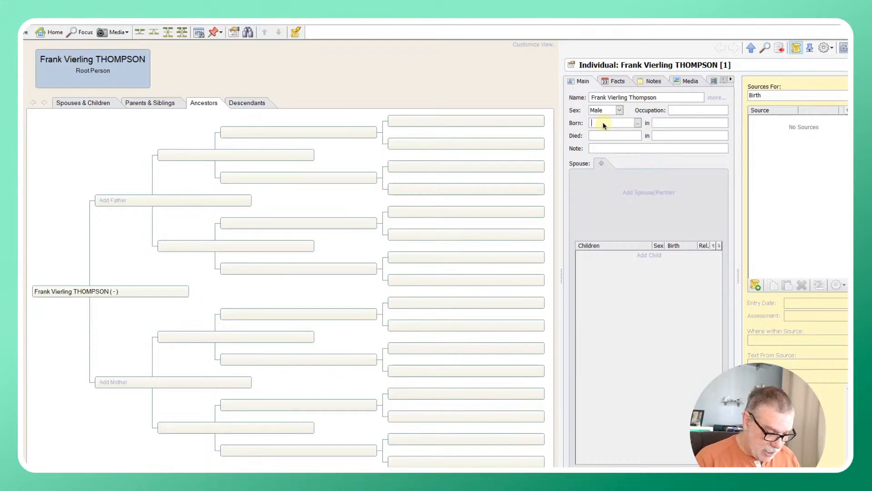
text(14 jun)
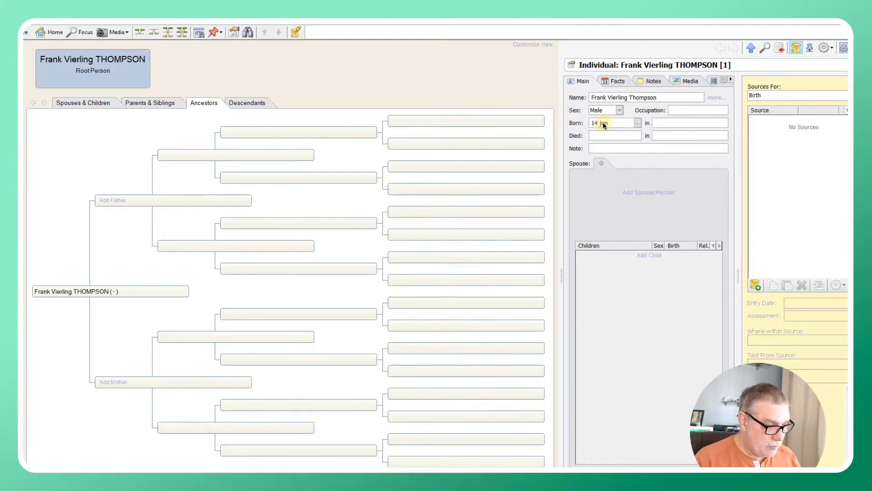
text( 189)
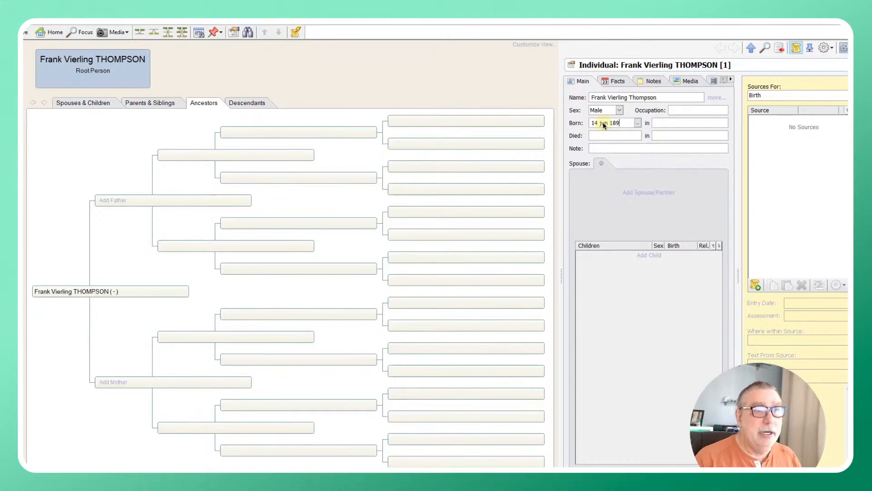
text(1)
key(Tab)
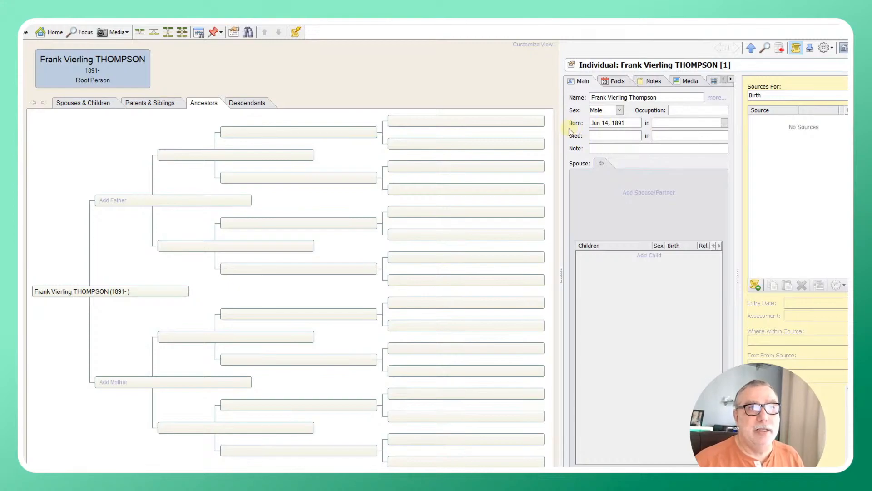
click(597, 135)
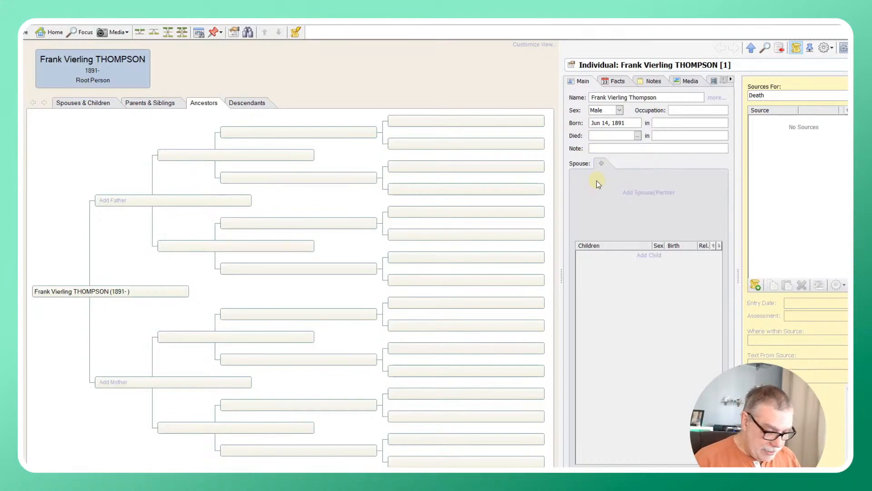
text(9 Oc)
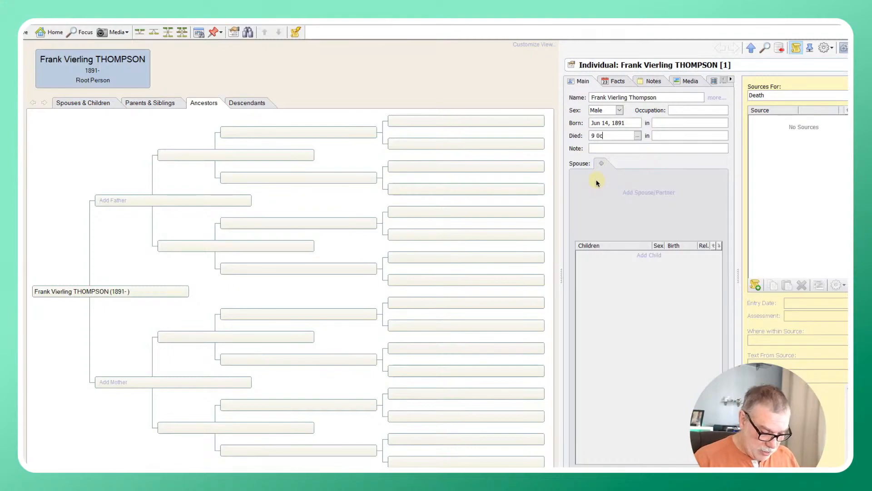
text(t 1967)
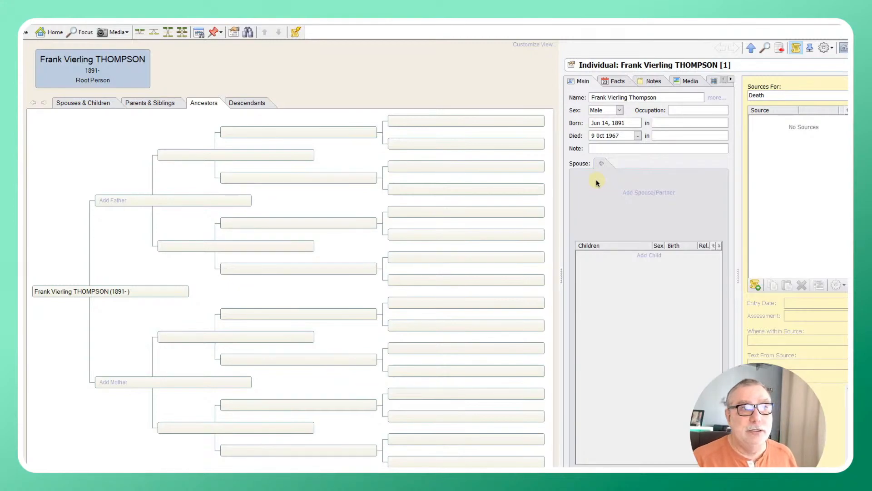
key(Tab)
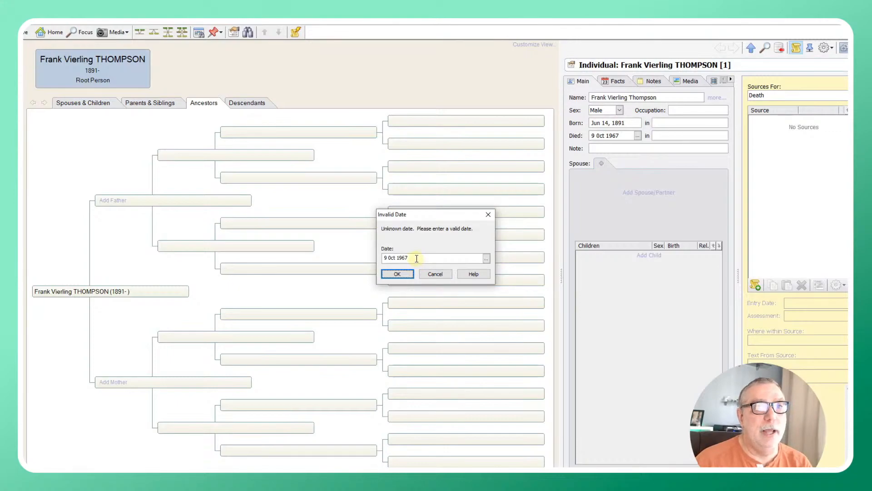
click(486, 258)
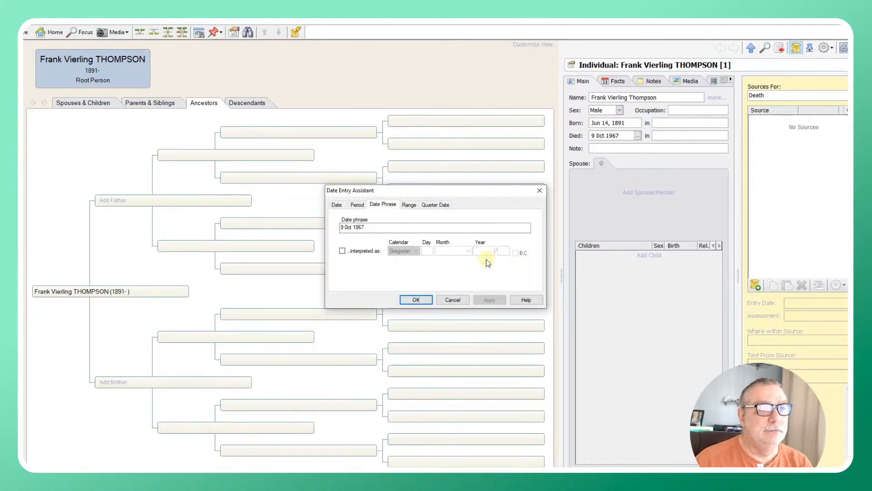
click(459, 300)
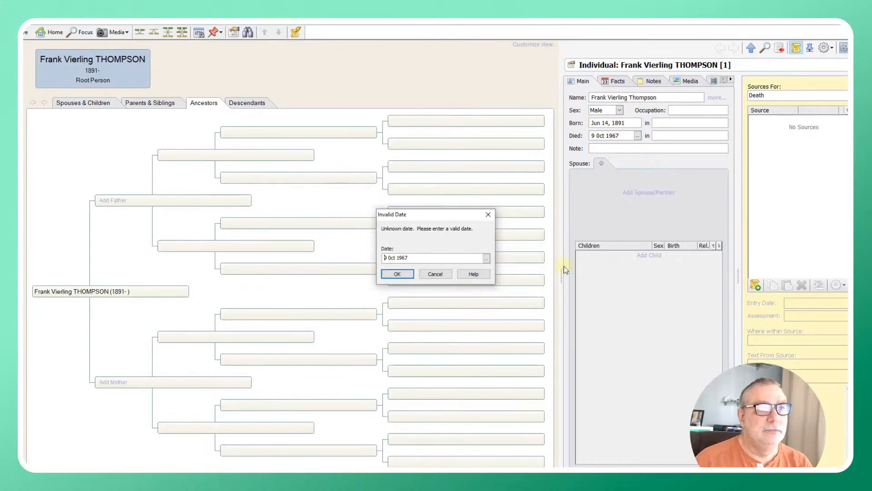
click(444, 273)
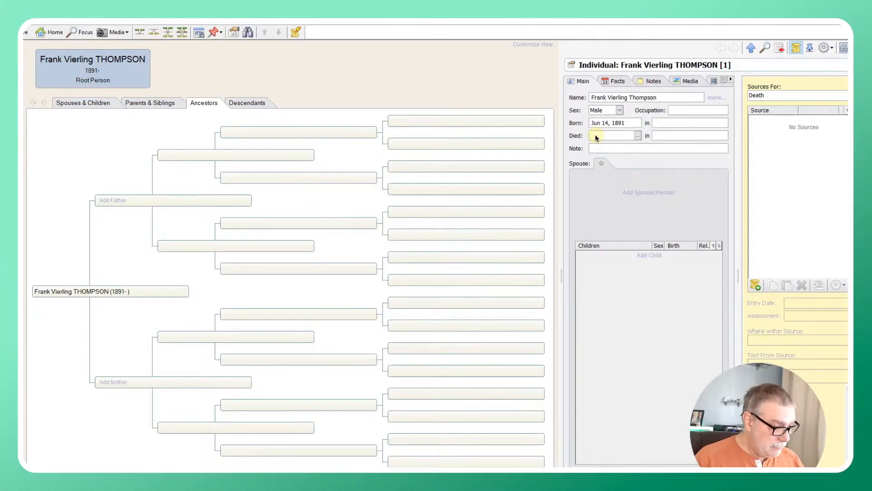
Set the starting person's death date to Oct 9, 1967.
text(oct 9)
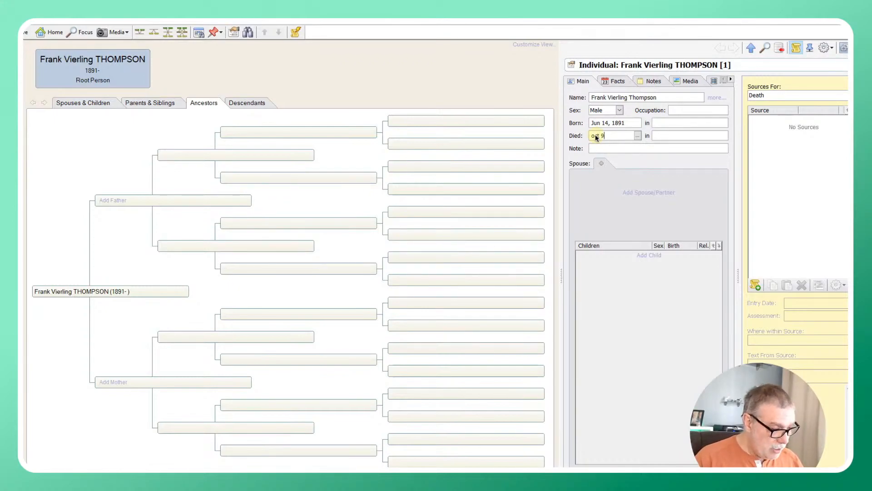
text(, 1967)
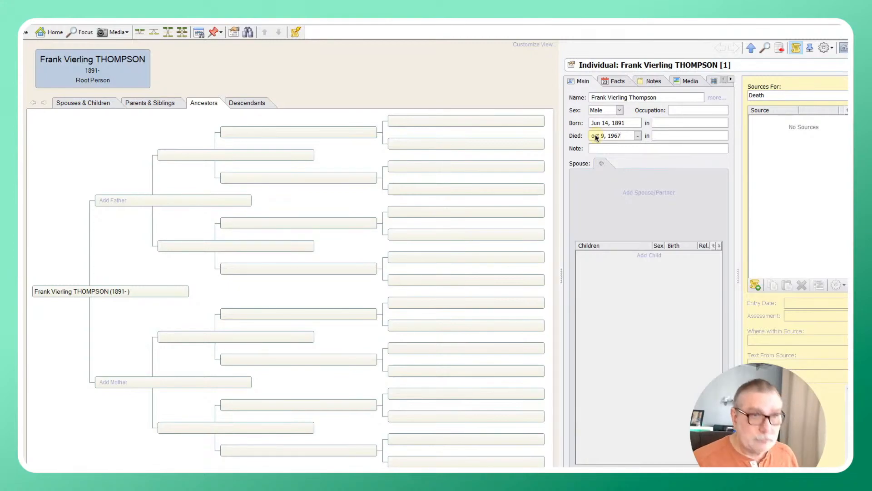
key(Tab)
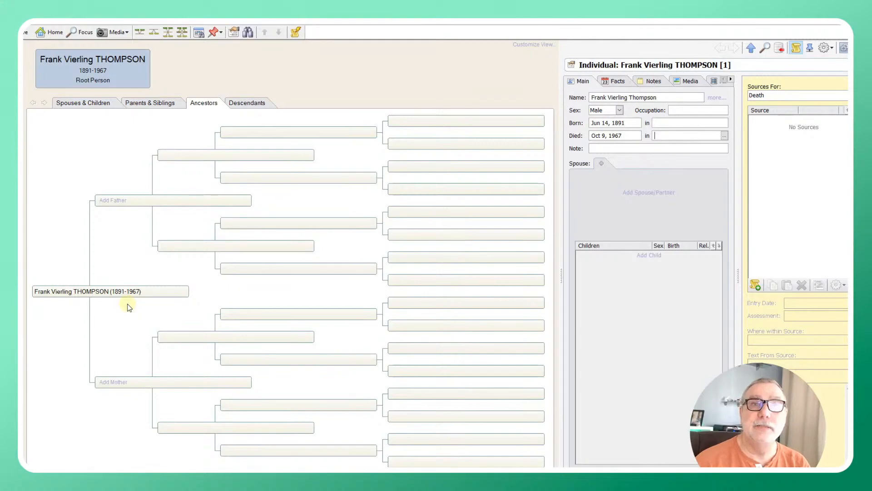
Create a new father record for the starting person in the ancestors chart and enter the father's full name.
click(124, 201)
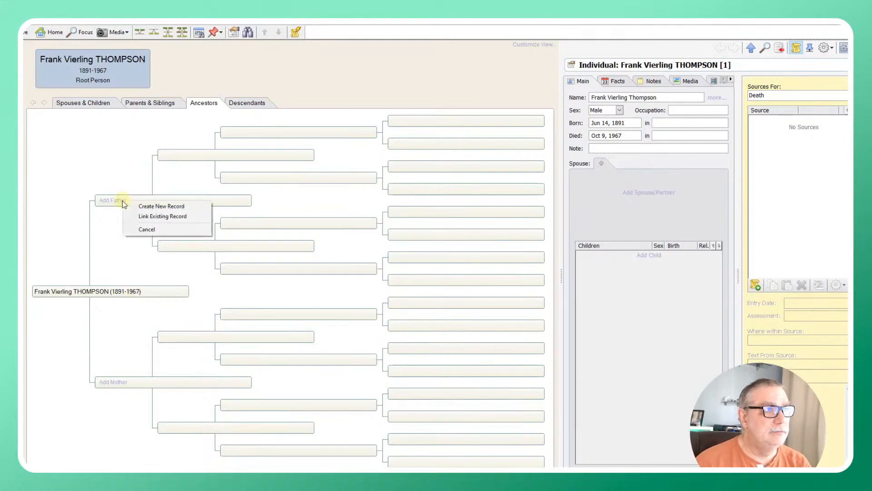
click(169, 208)
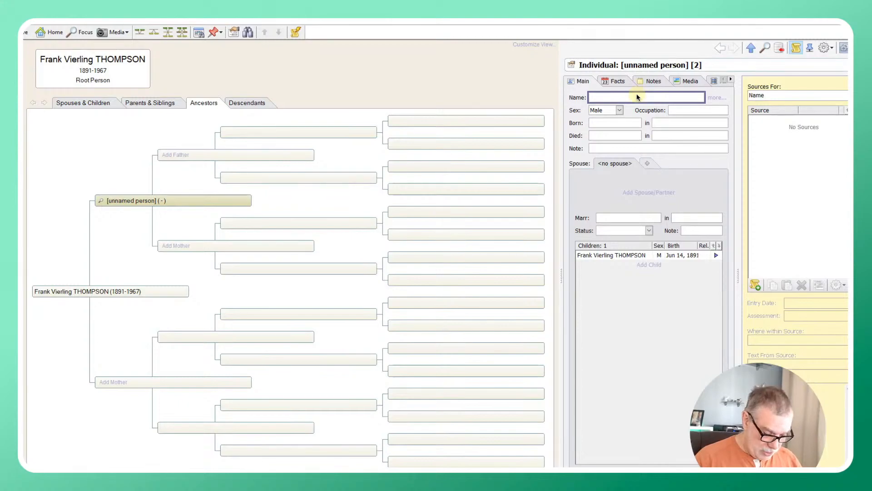
text(Charles H Th)
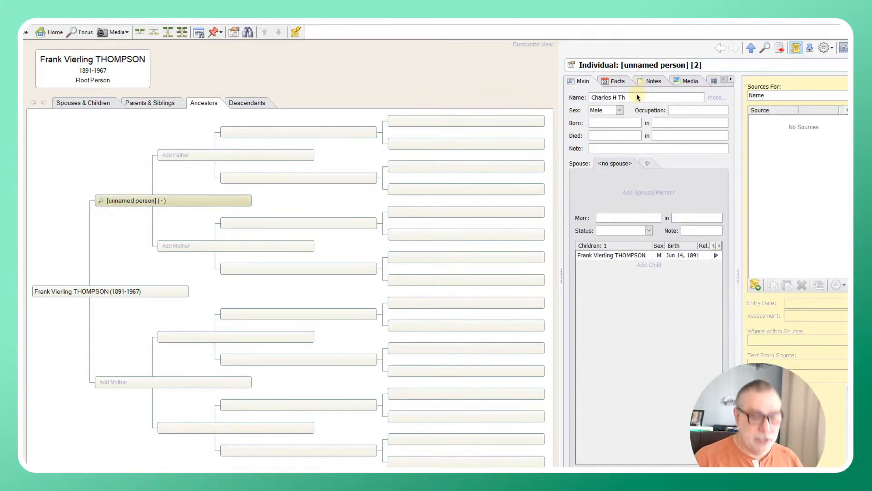
text(ompson)
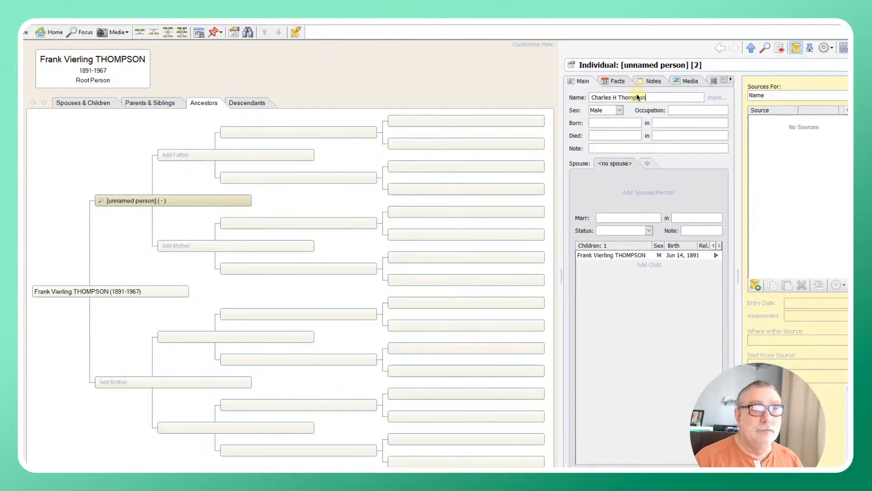
Enter the father's birth year and set his death date to 10 April 1898.
click(611, 122)
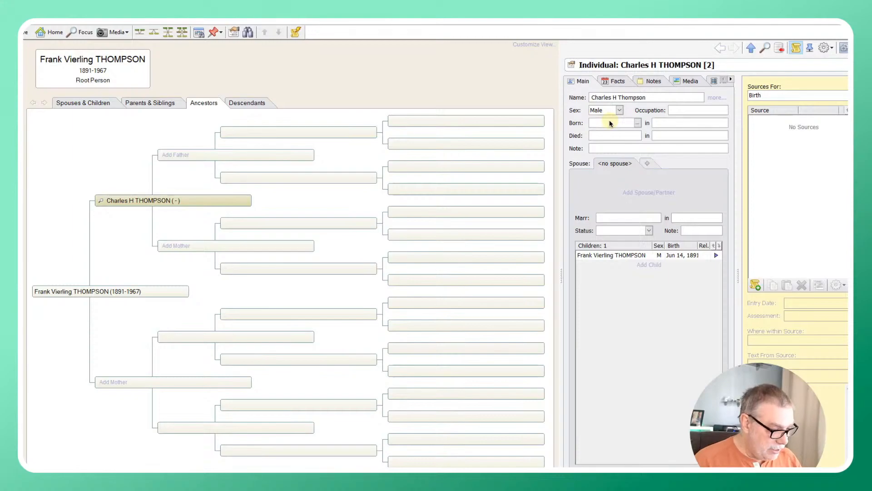
text(1851)
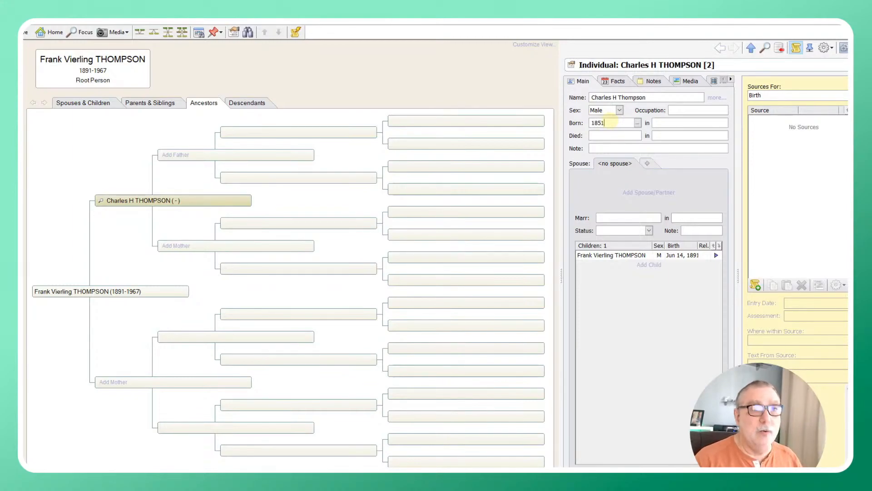
key(Tab)
key(Tab)
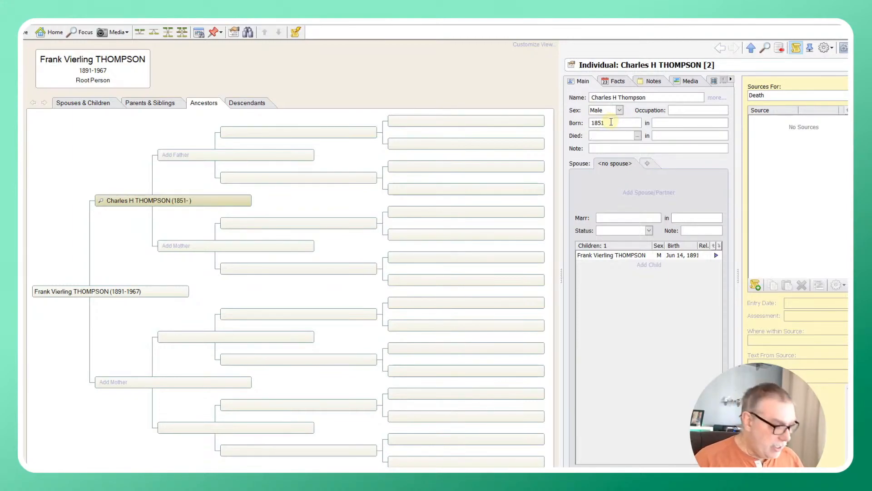
text(10 april)
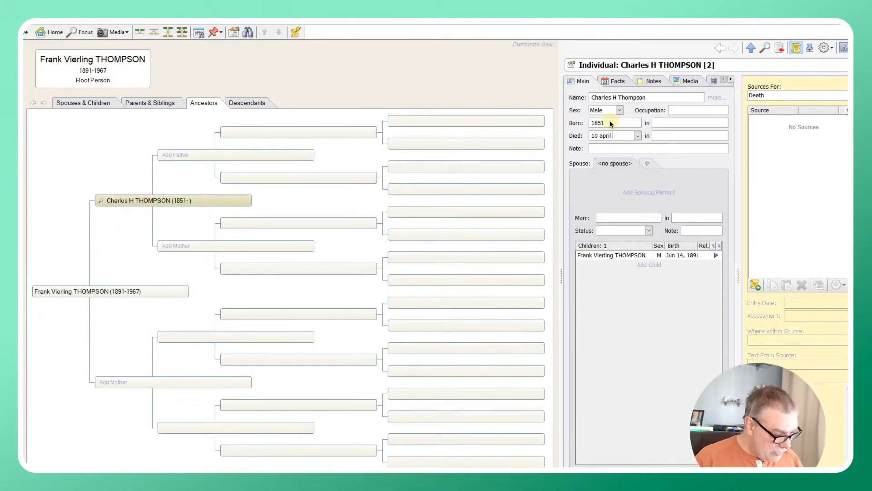
text( 1898)
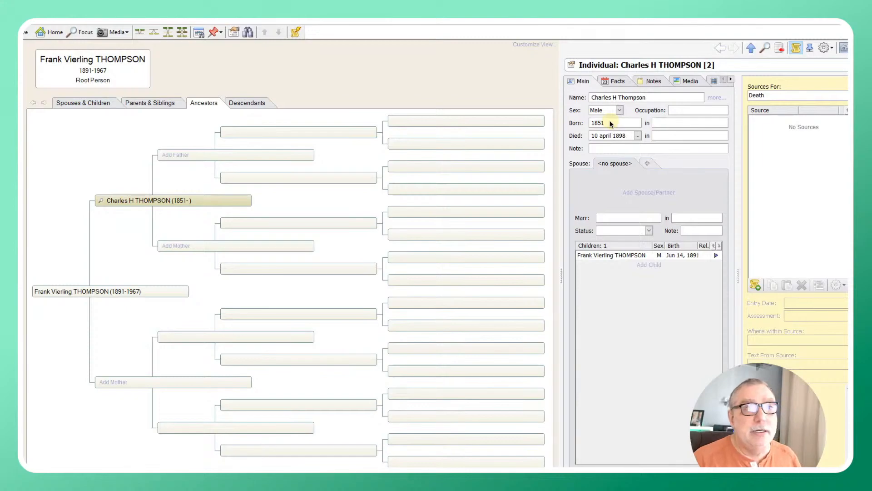
key(Tab)
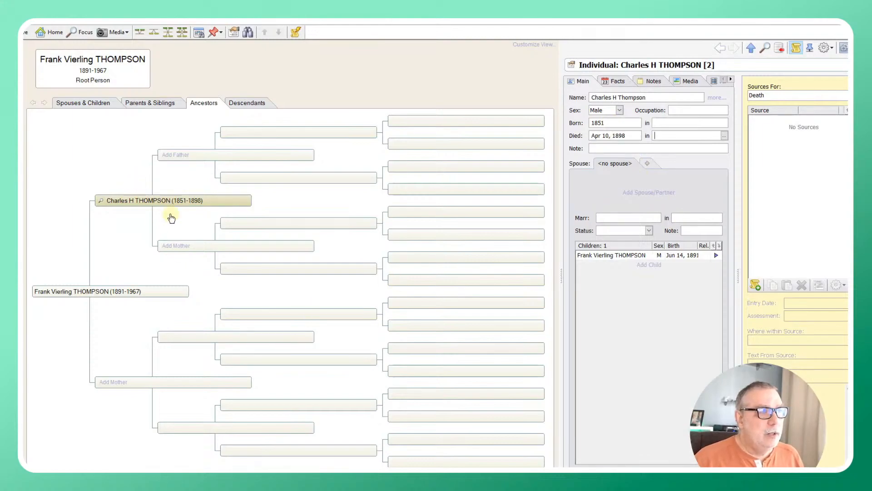
Create a new mother record for the starting person in the ancestors chart and enter her full maiden name.
click(122, 386)
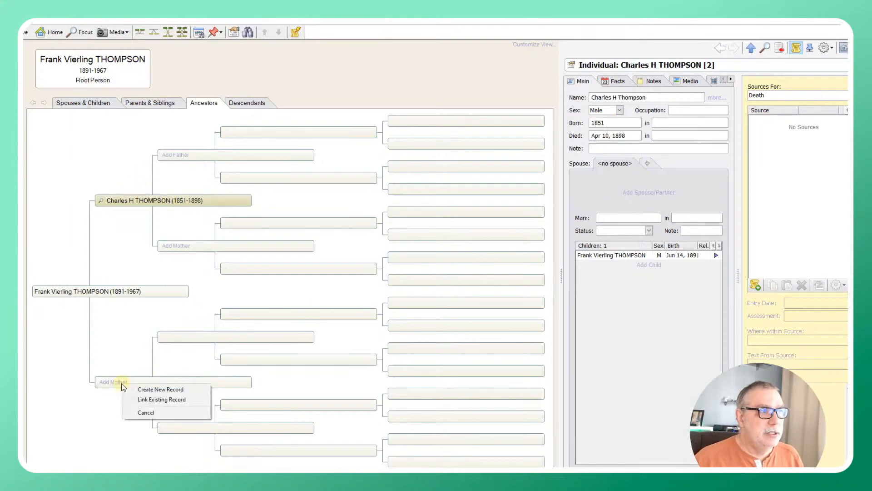
click(165, 393)
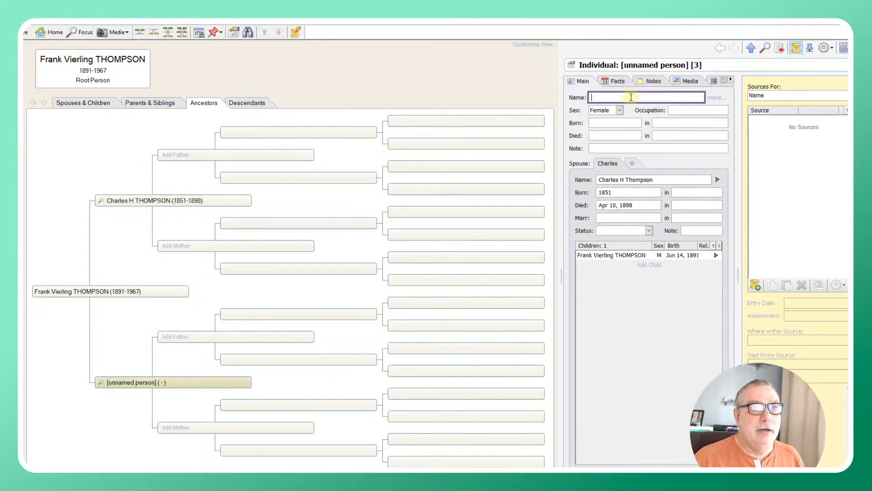
text(Sara)
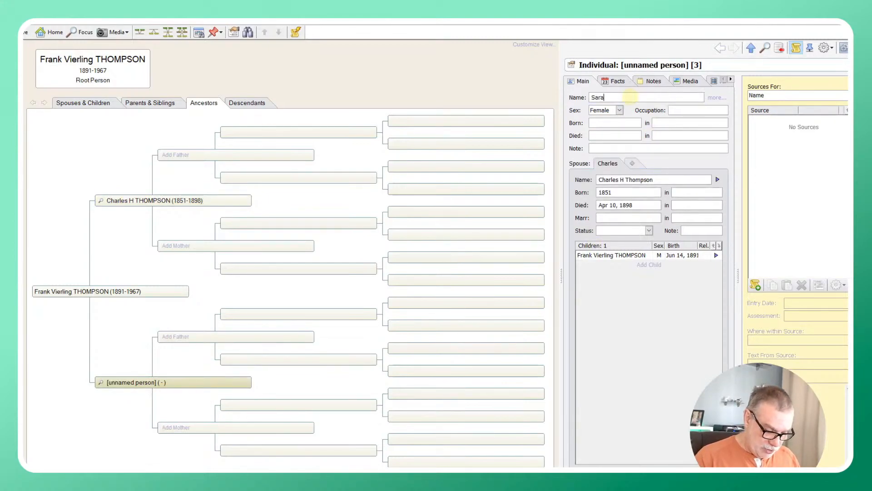
text(h Jane Ra)
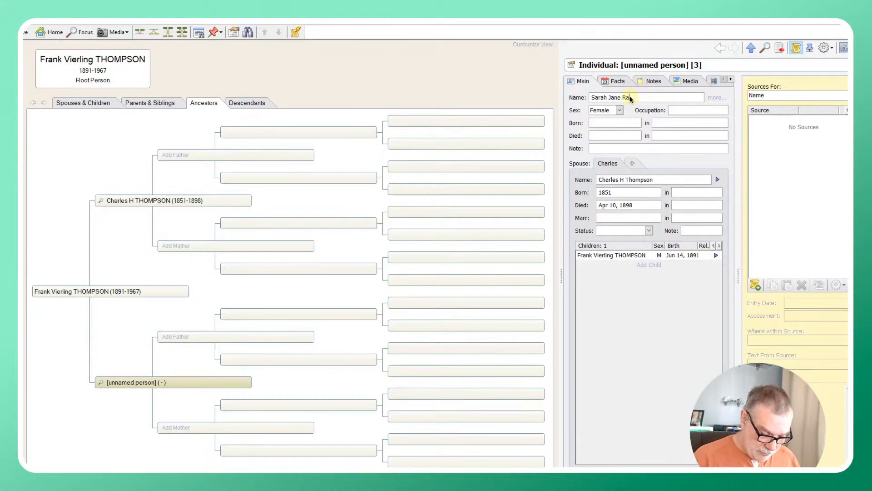
text(ymon)
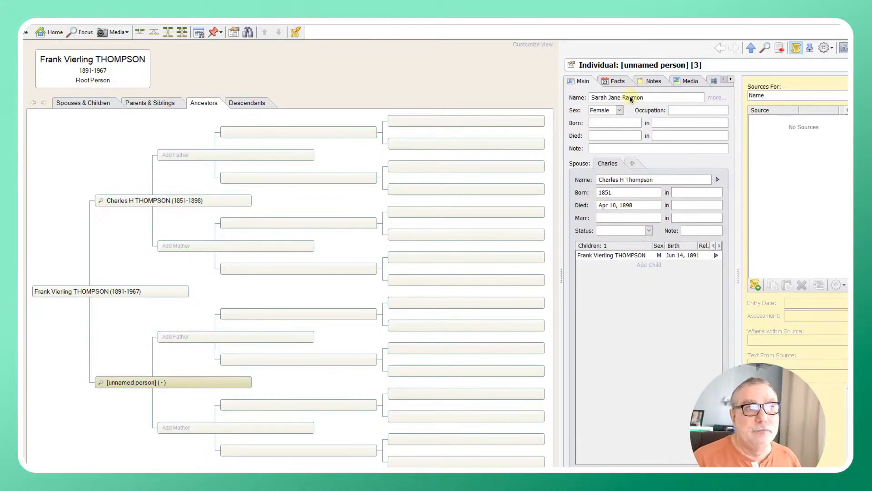
text(d)
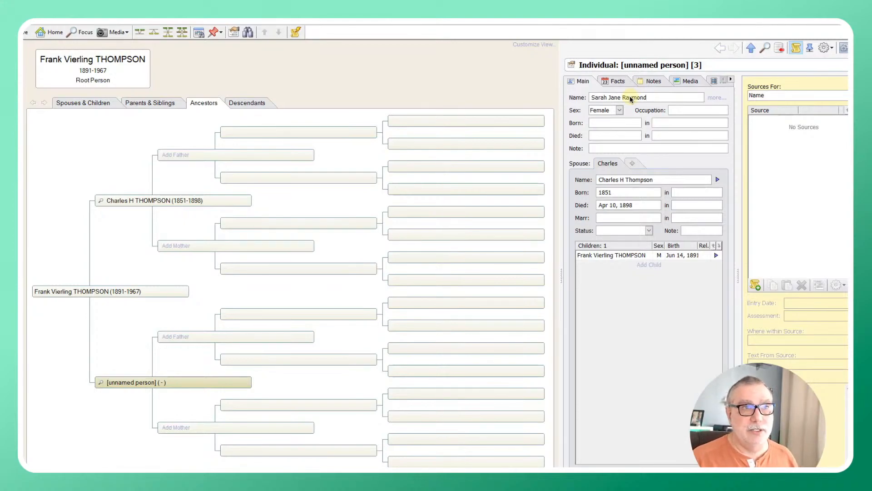
Enter the mother's birth month and year and set her death date to 10 Dec 1912.
key(Tab)
key(Tab)
key(Tab)
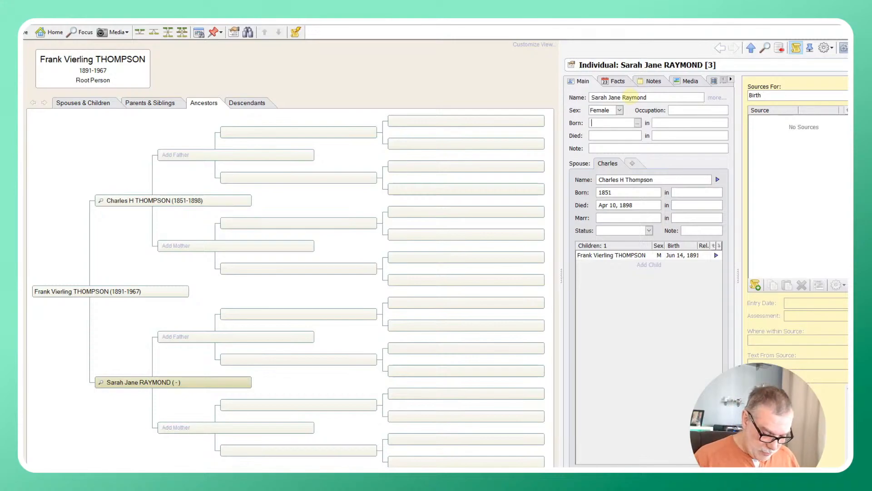
text(Jan 1850)
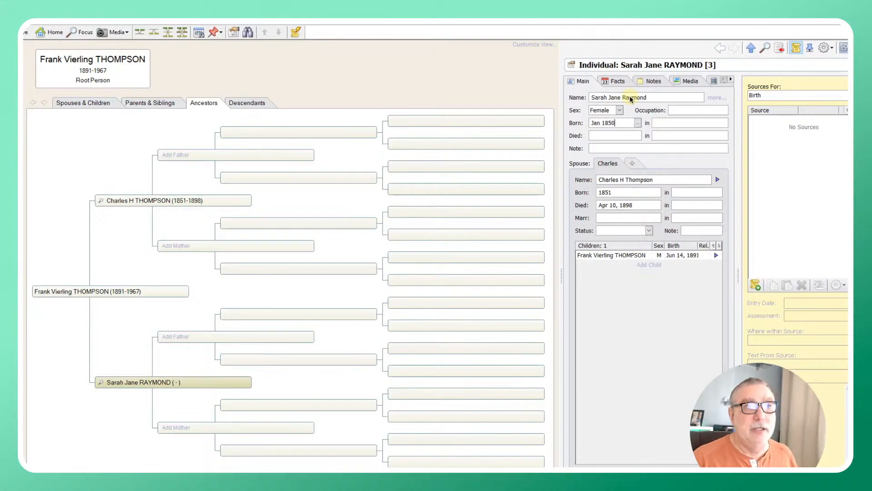
key(Tab)
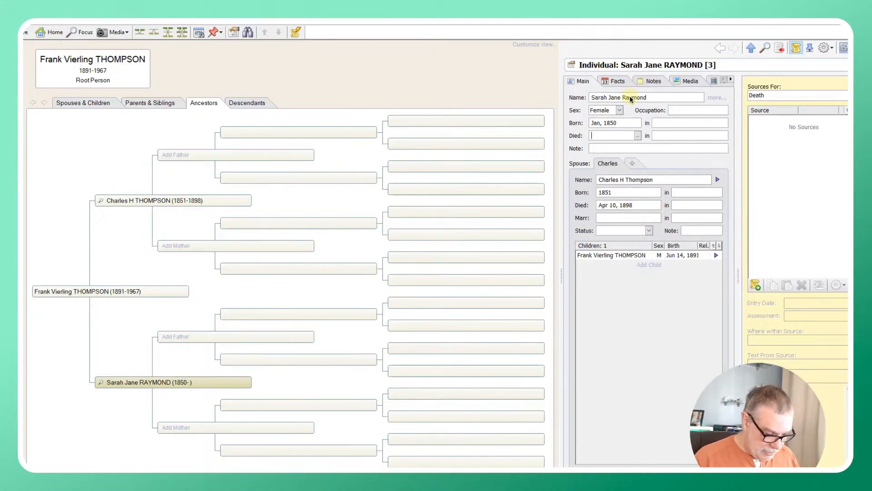
text(10 dec)
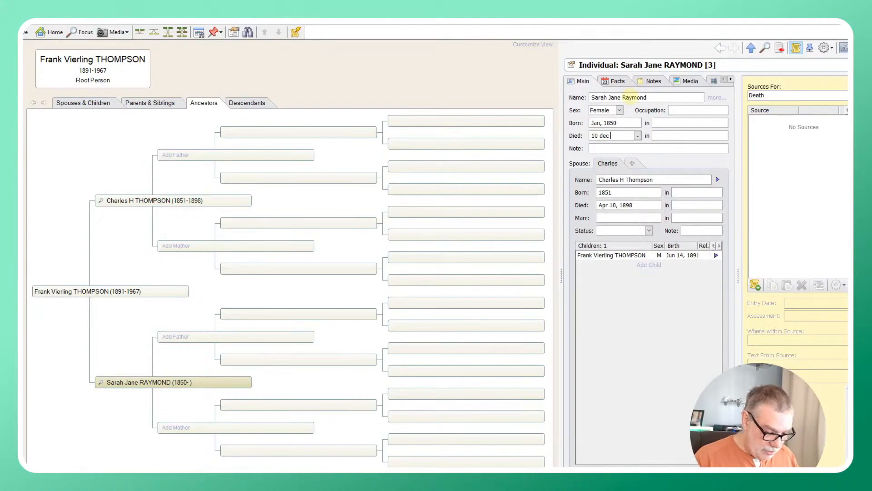
text( 1912)
key(Tab)
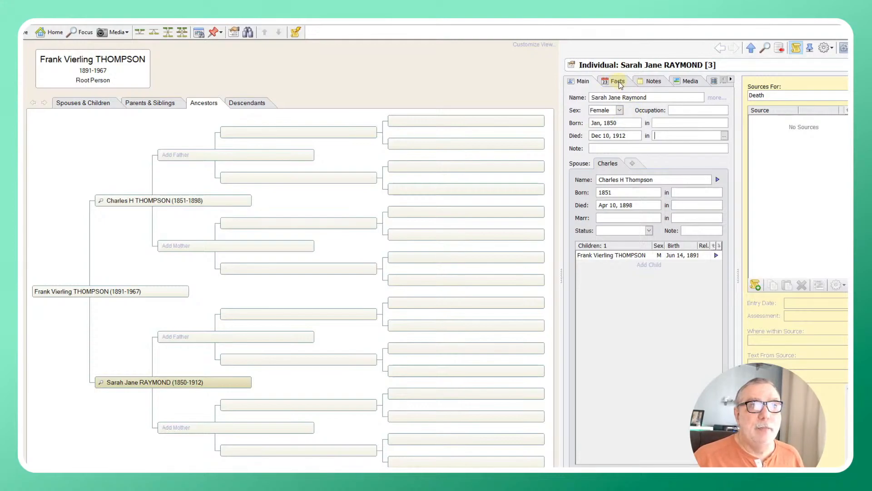
Add a marriage fact with the recorded husband to the mother's facts and set its date to 18 Sep 1889.
click(619, 83)
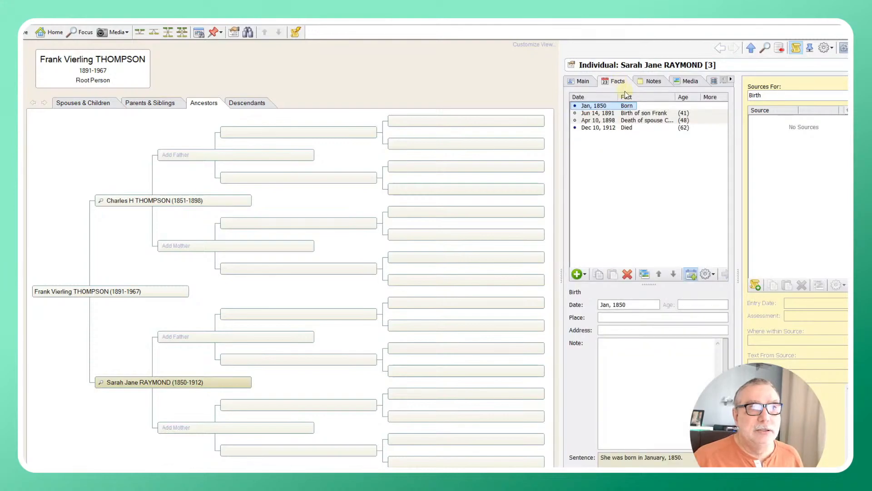
click(577, 275)
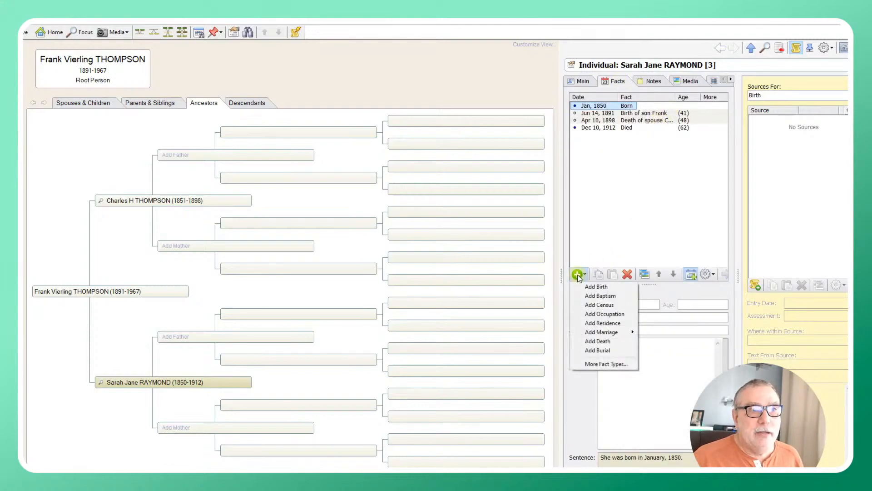
mouse_move(611, 335)
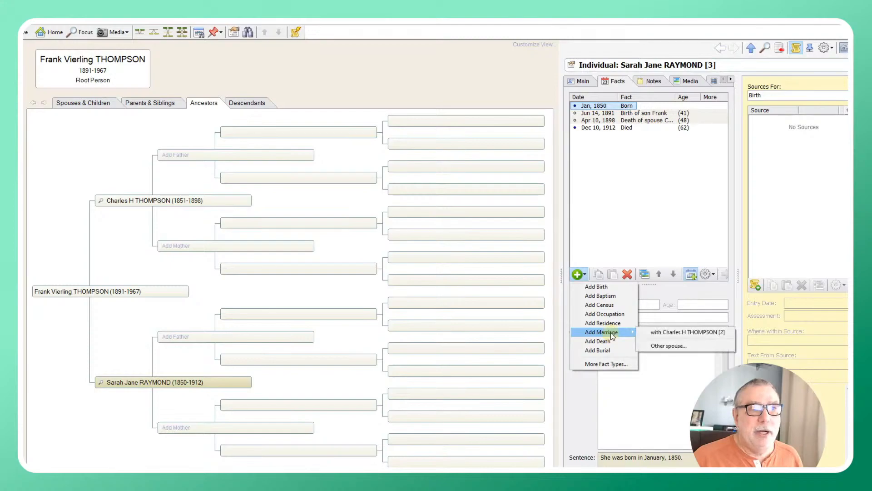
click(674, 333)
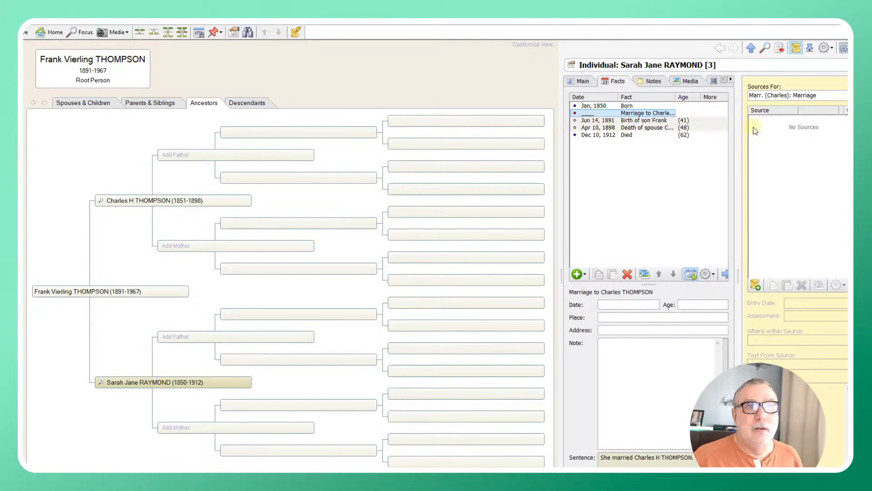
click(620, 304)
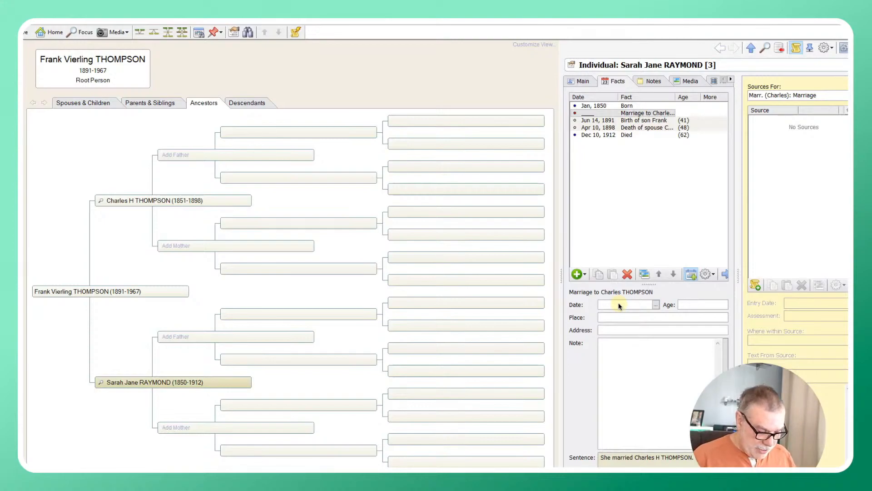
text(18 sep 1)
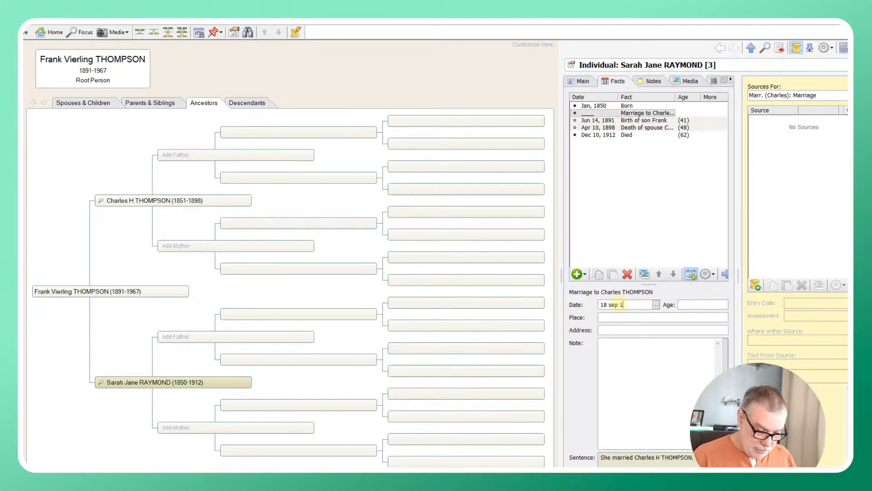
text(889)
key(Tab)
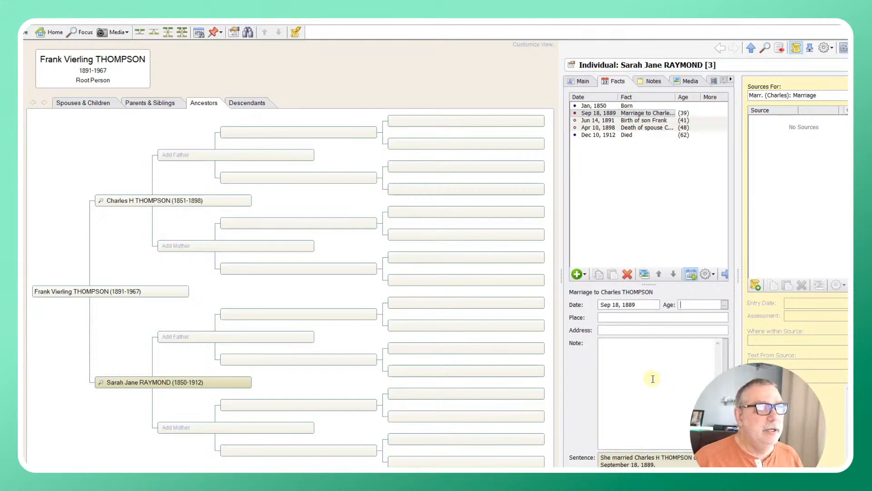
click(667, 222)
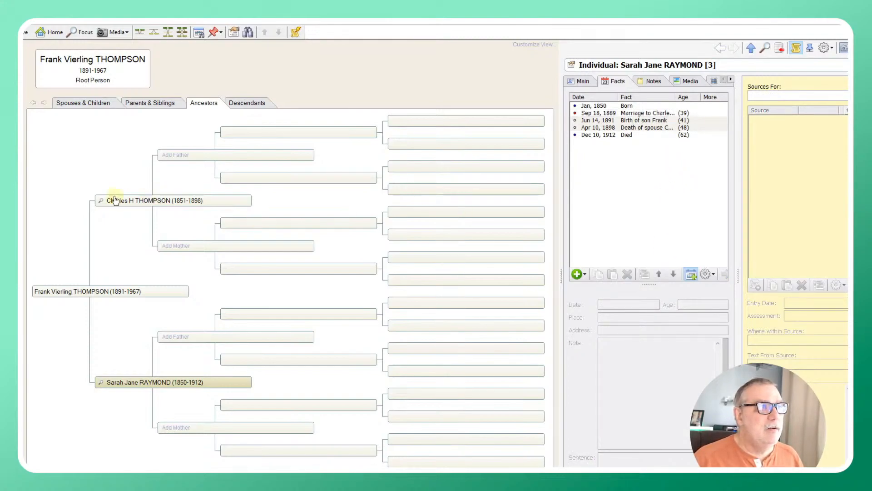
Check the marriage fact on the father's record and review the starting person's descendants and parents-and-siblings views.
click(129, 203)
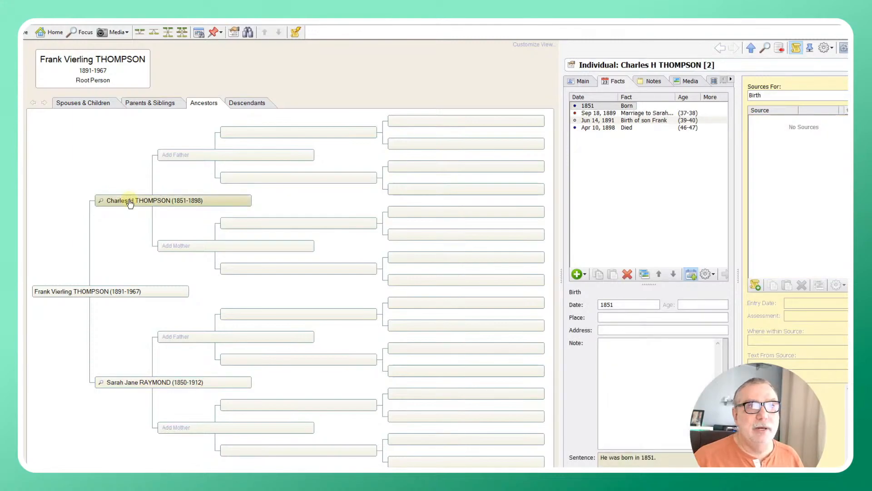
click(636, 113)
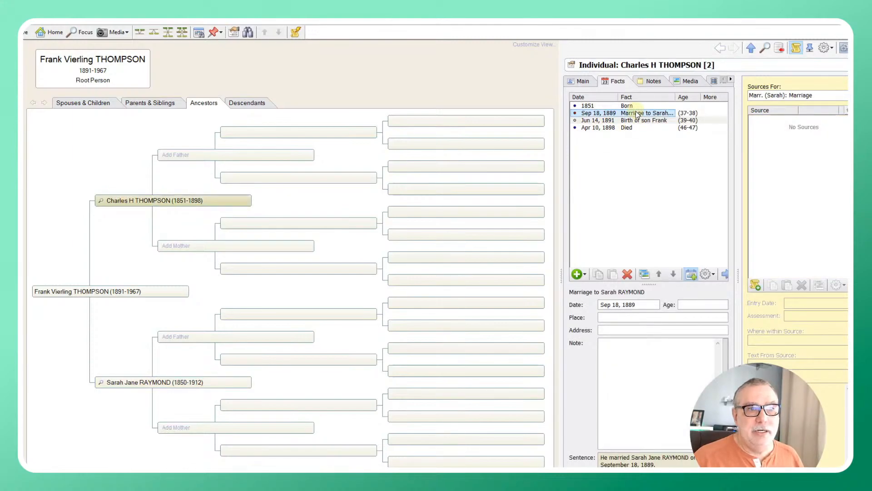
click(103, 159)
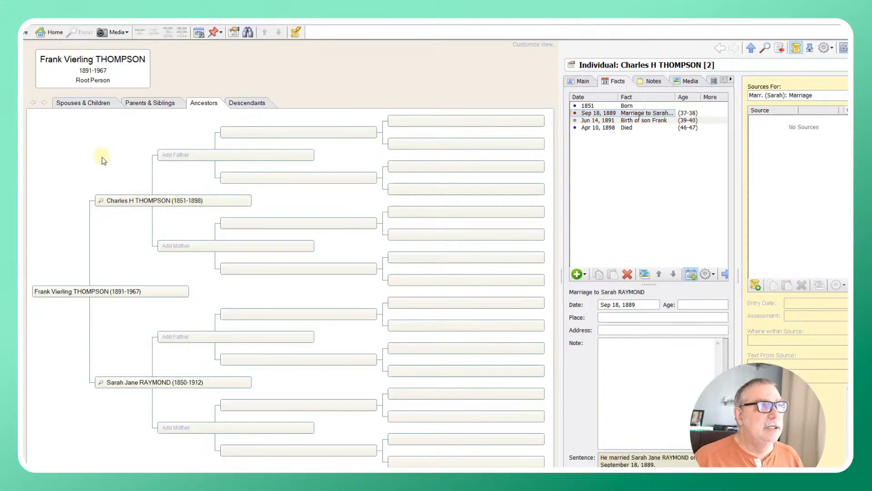
click(252, 105)
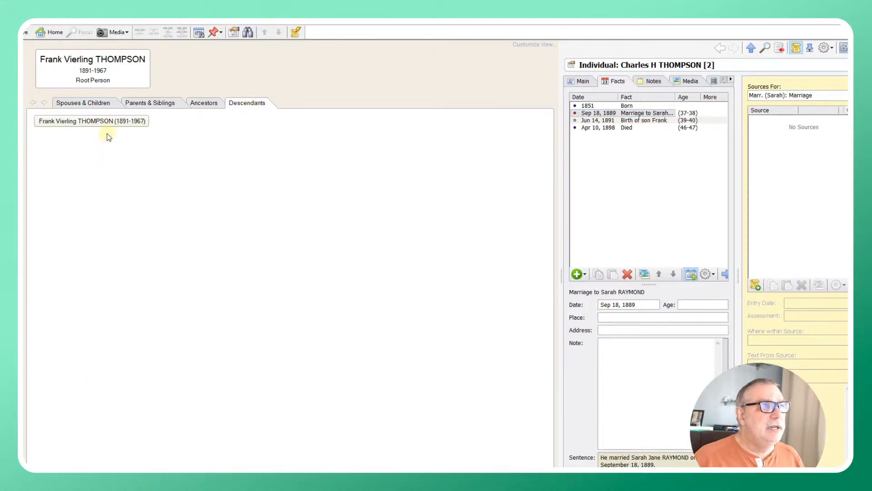
click(203, 104)
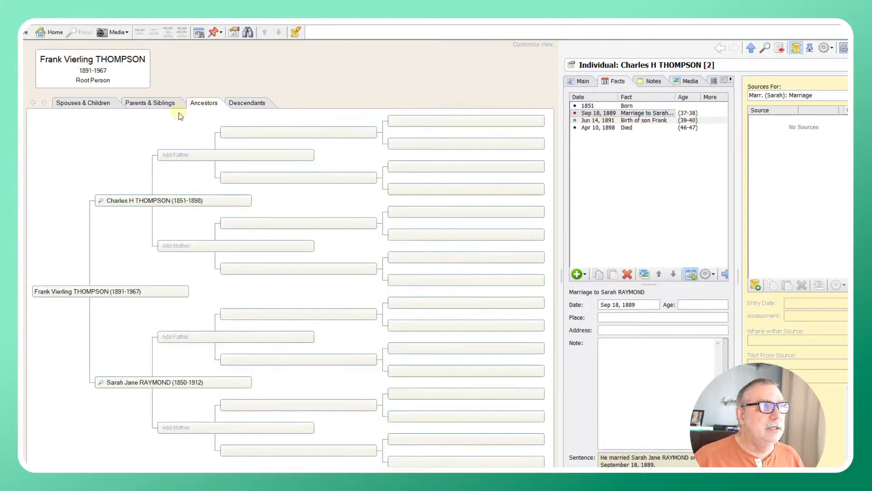
click(152, 105)
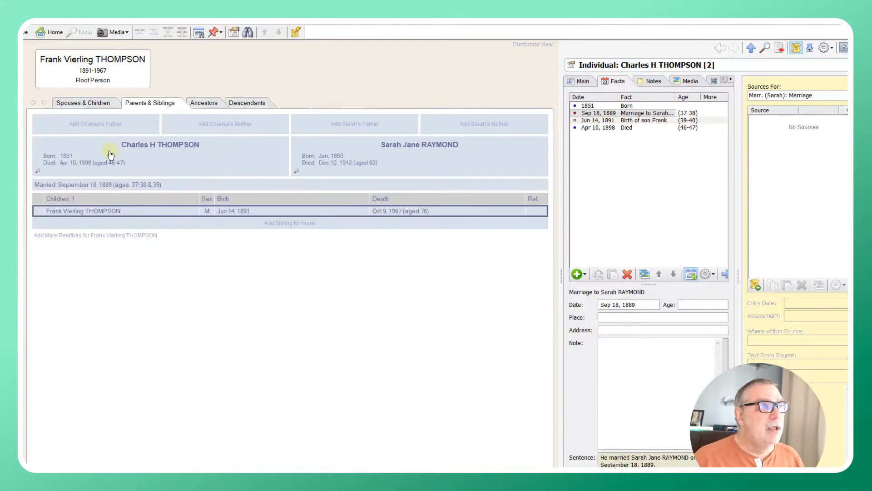
click(204, 102)
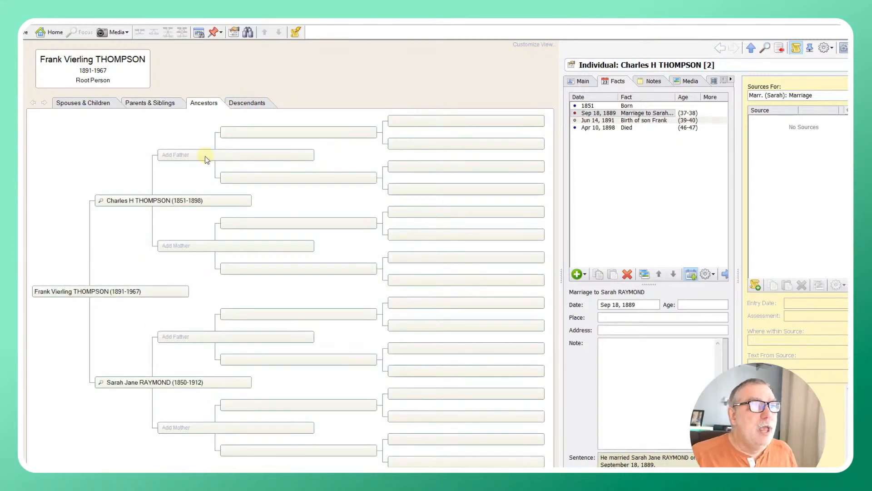
Create a new record for the paternal grandfather in the ancestors chart and enter his full name.
click(177, 156)
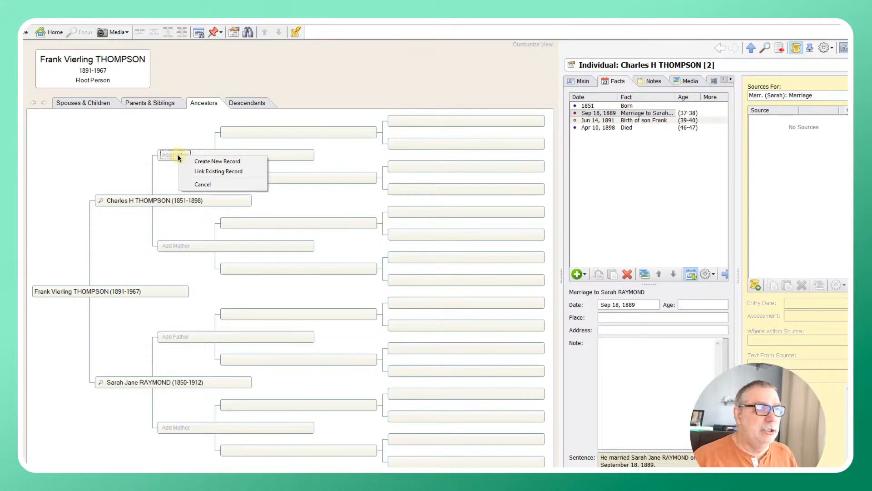
click(203, 162)
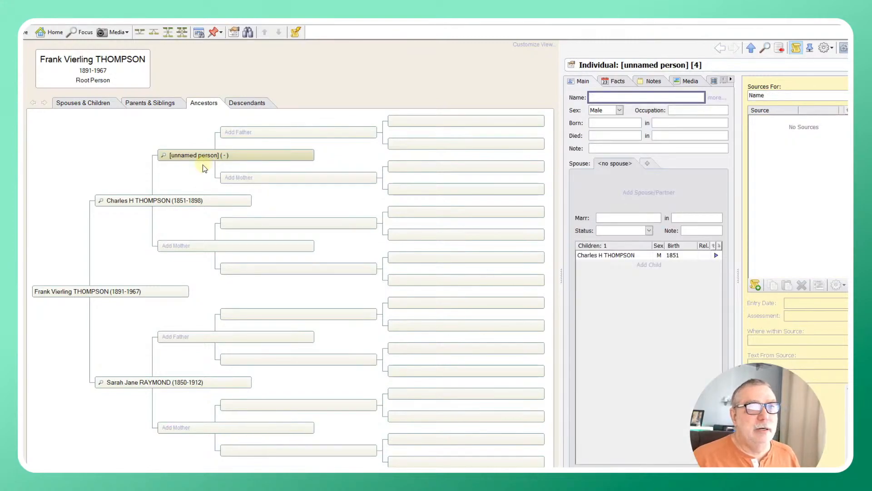
text(Da)
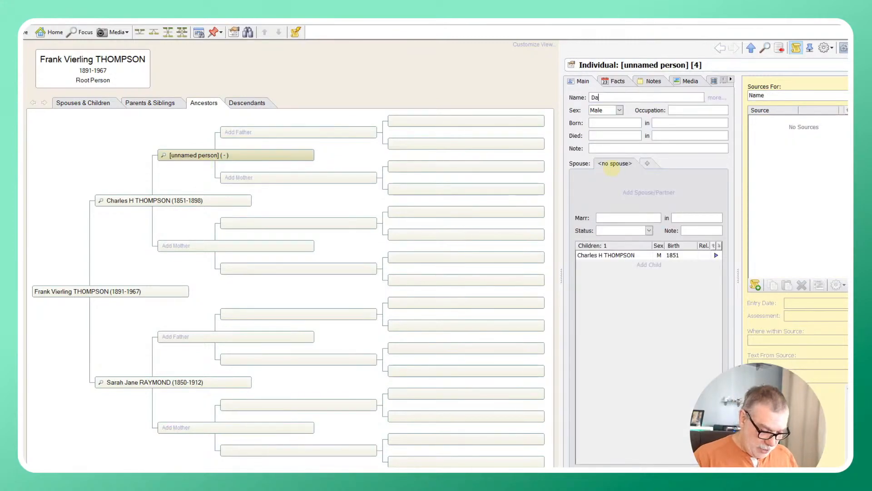
text(niel Ha)
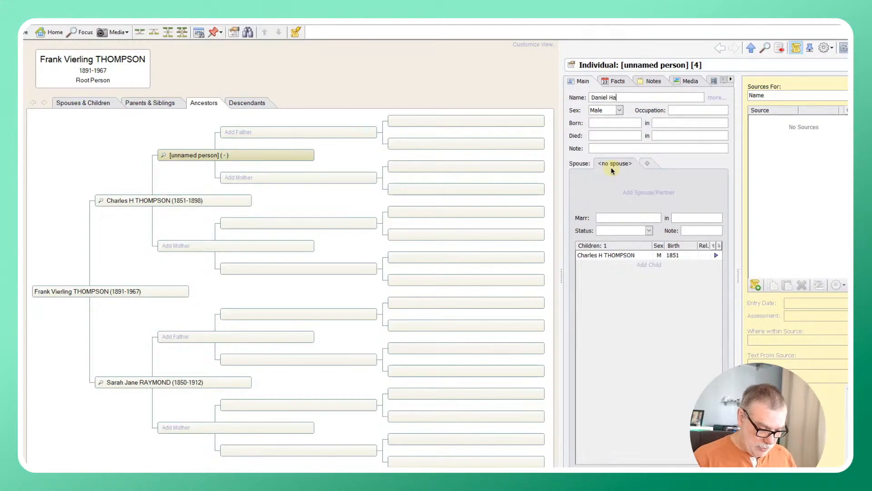
text(rt Thompson)
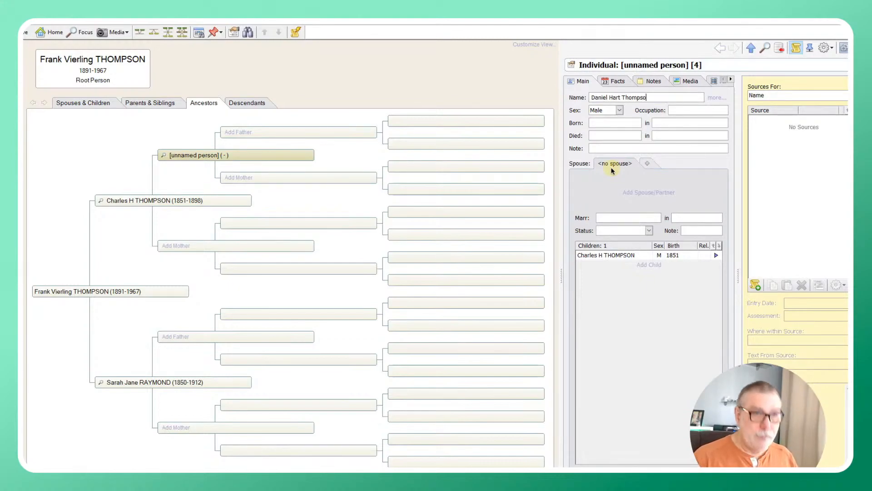
key(Tab)
Enter the paternal grandfather's date of birth and set his death date to 30 July 1893.
key(Tab)
key(Tab)
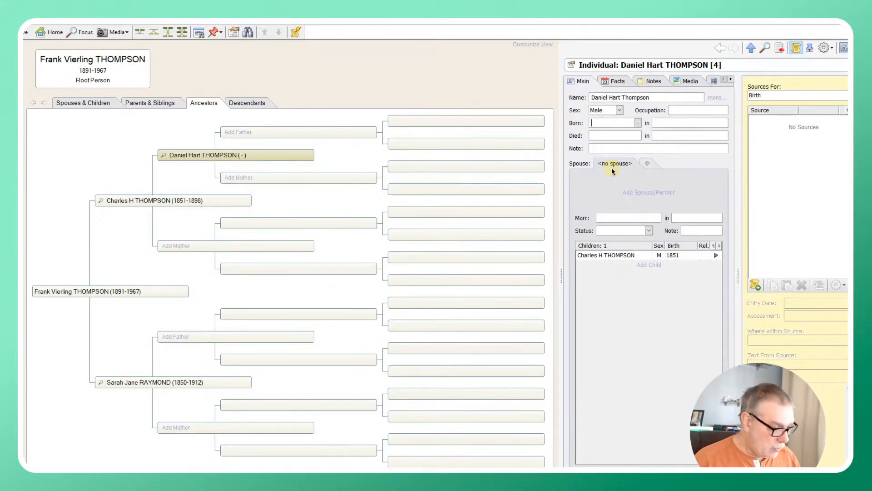
text(1 june)
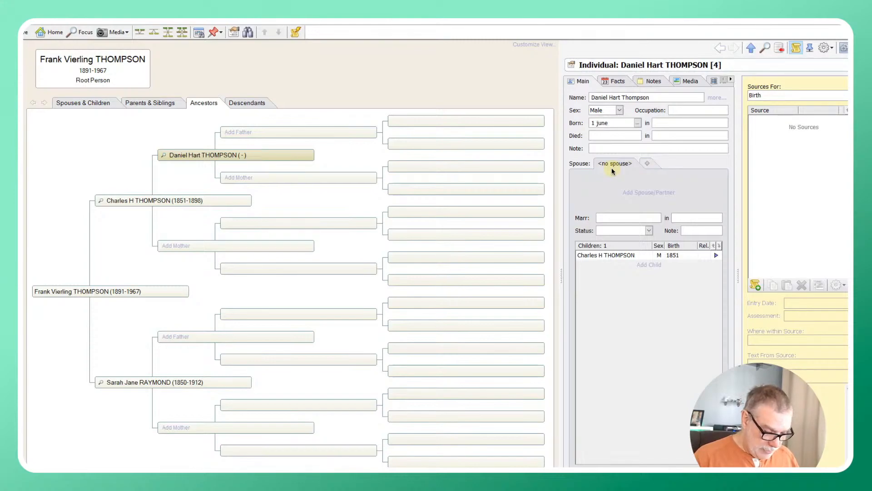
text( 1829)
key(Tab)
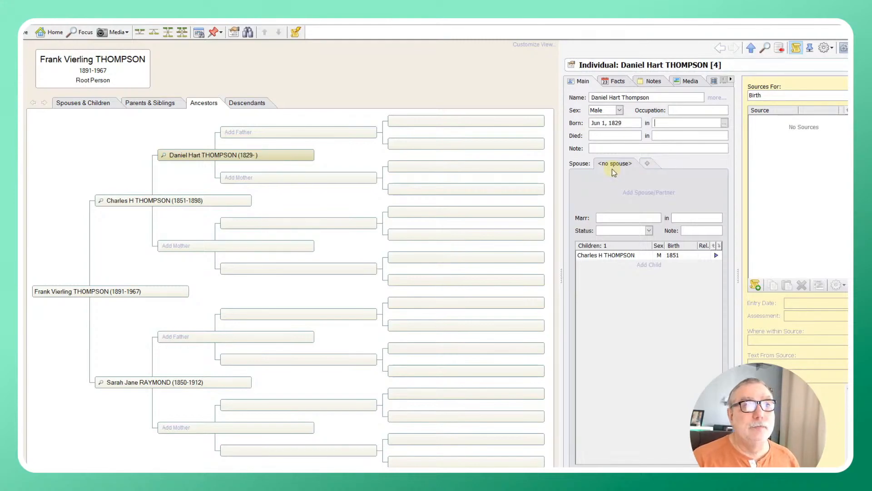
key(Tab)
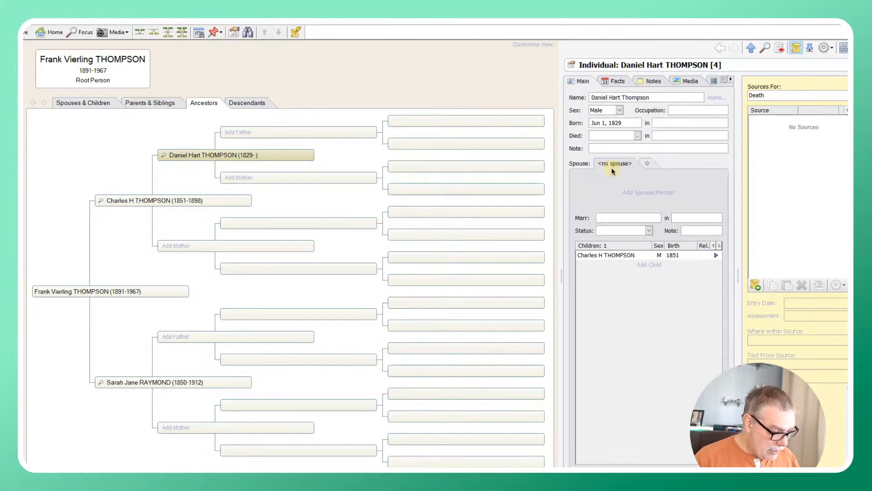
text(30 j)
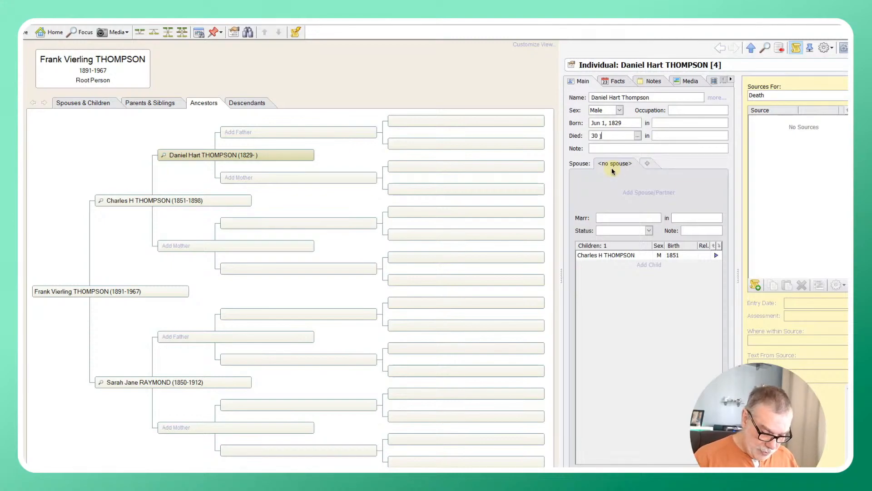
text(uly 1893)
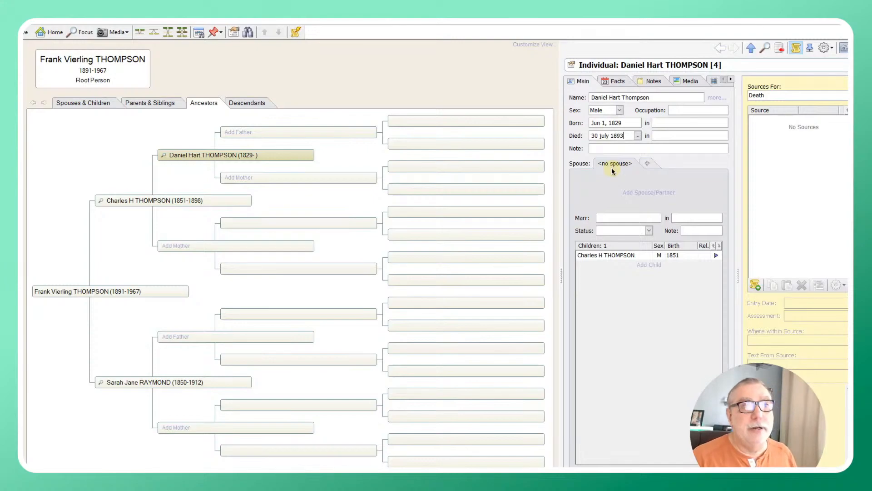
key(Tab)
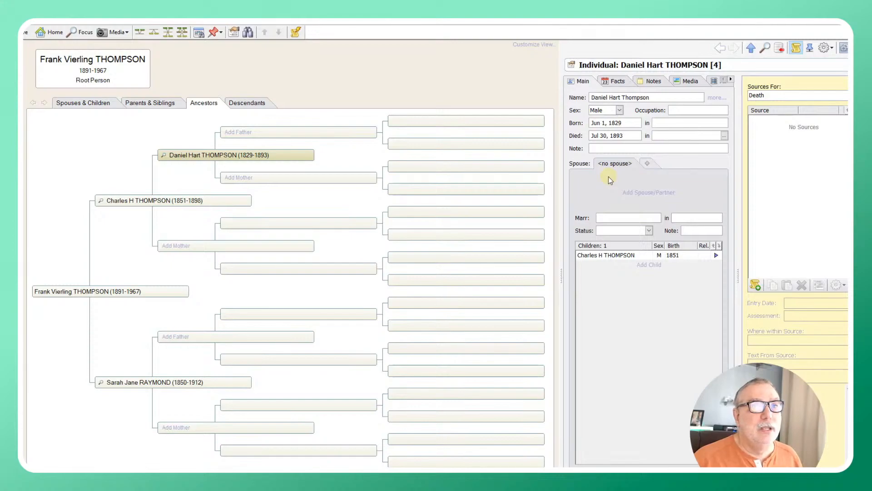
Create a new record for the paternal grandmother in the ancestors chart and enter her full maiden name.
click(182, 245)
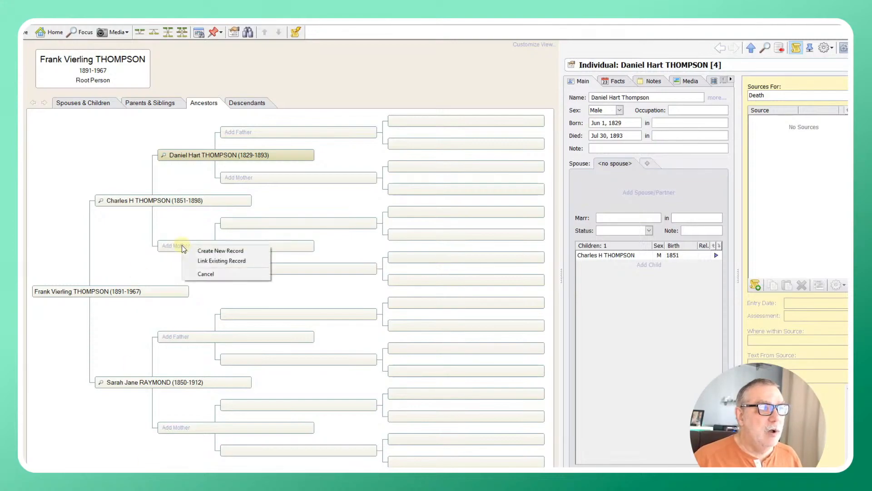
click(222, 251)
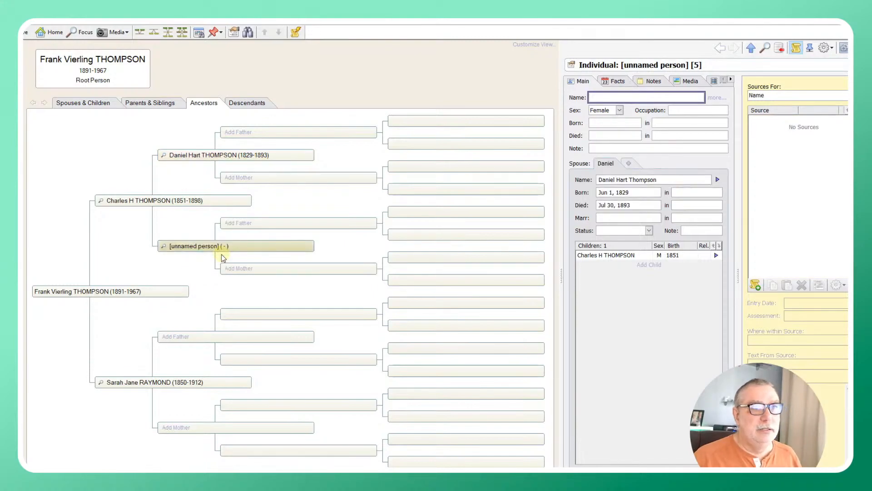
text(Abiga)
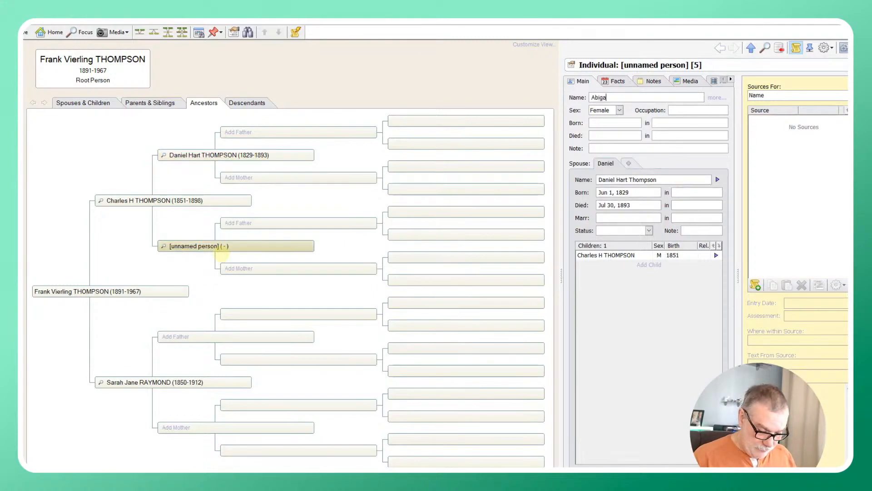
text(il B Co)
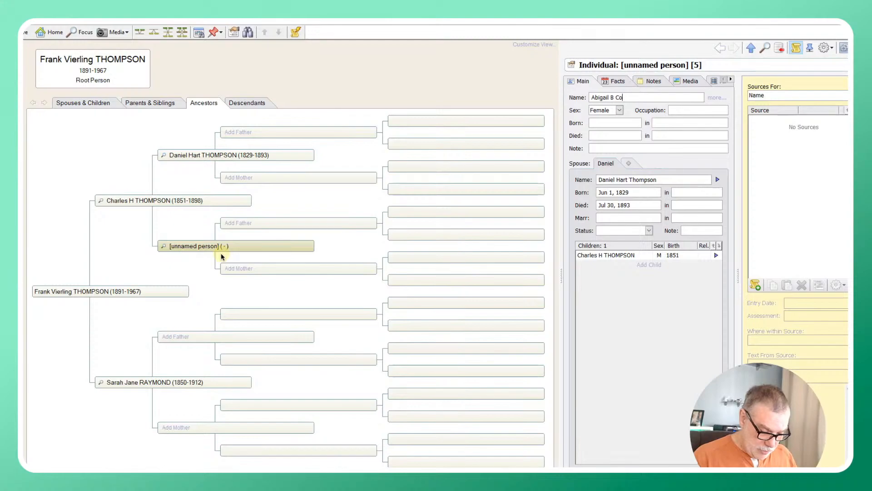
text(ates)
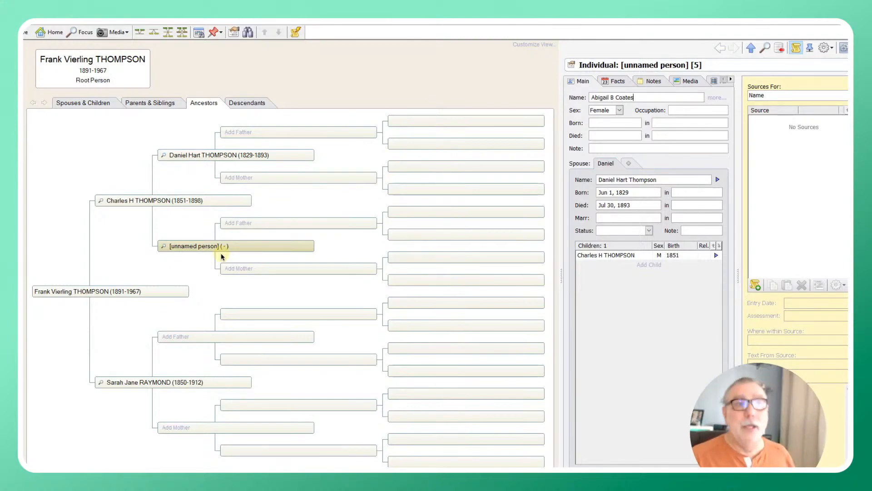
key(Tab)
Enter the paternal grandmother's birth year and set her death date to 9 November 1856.
key(Tab)
key(Tab)
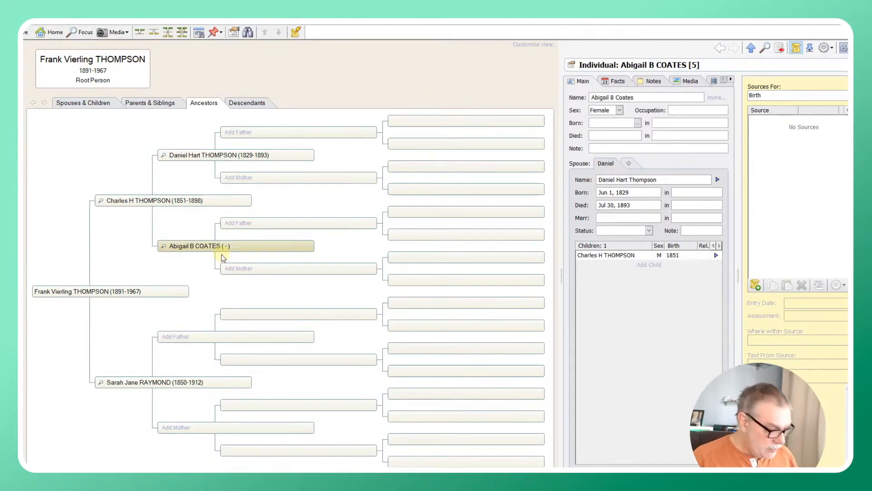
text(1829)
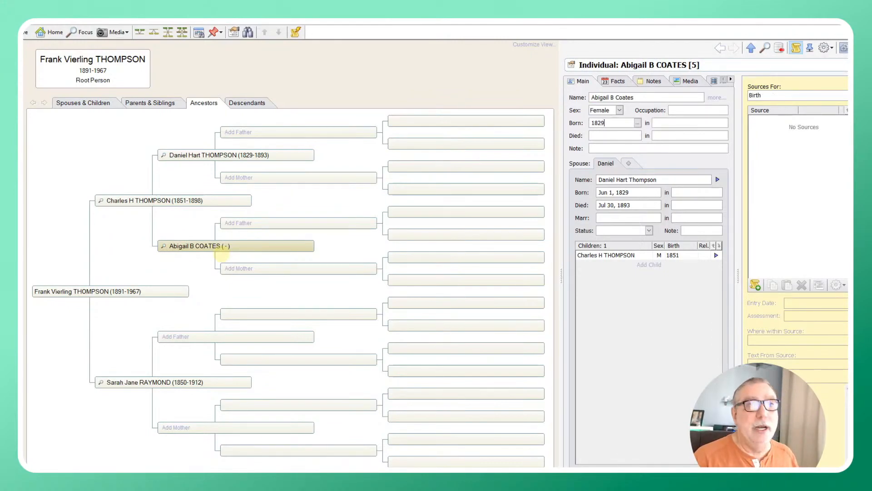
key(Tab)
key(Tab)
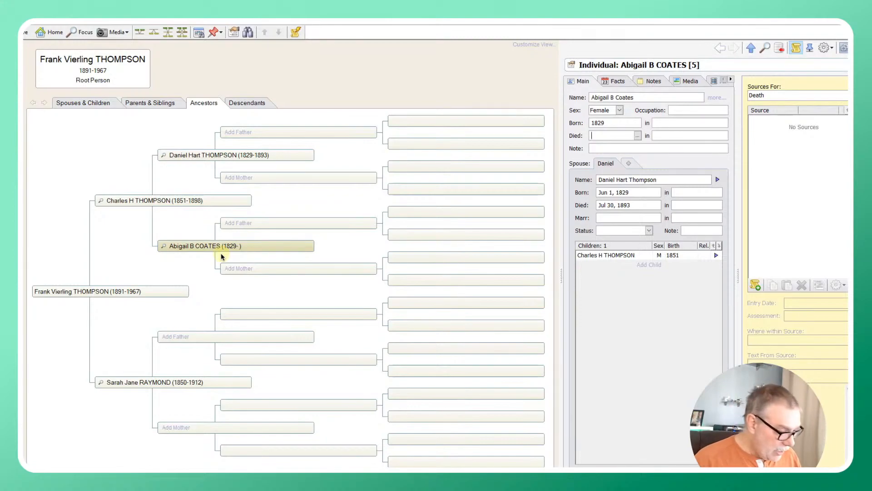
text(9 )
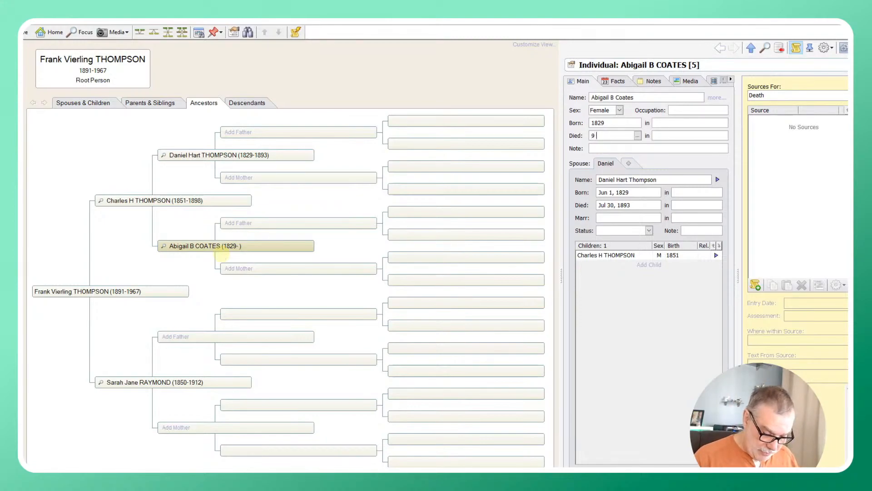
text(nov)
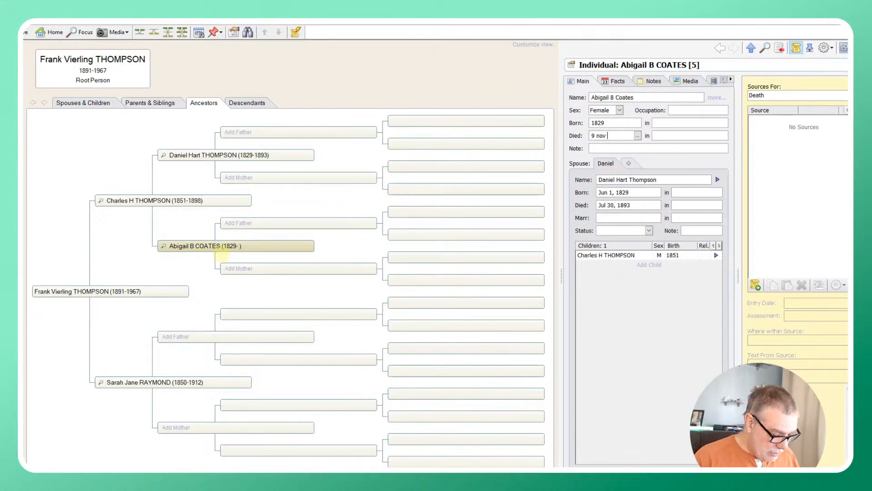
text( 1856)
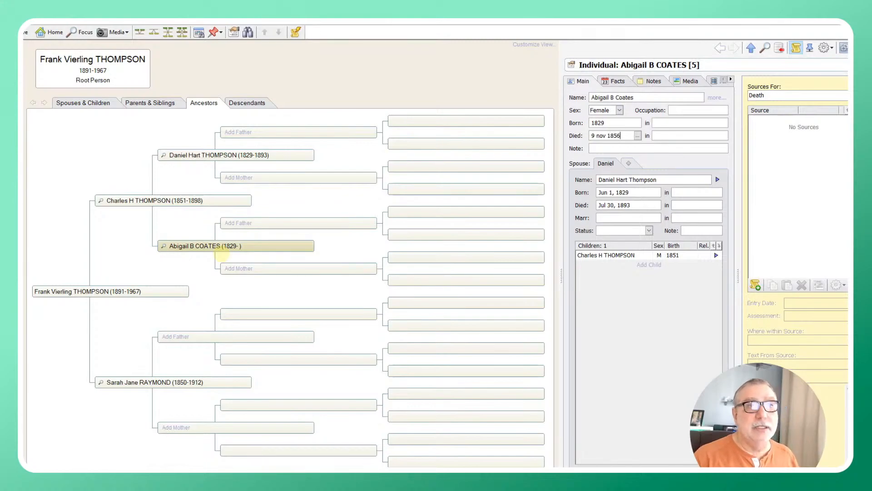
key(Tab)
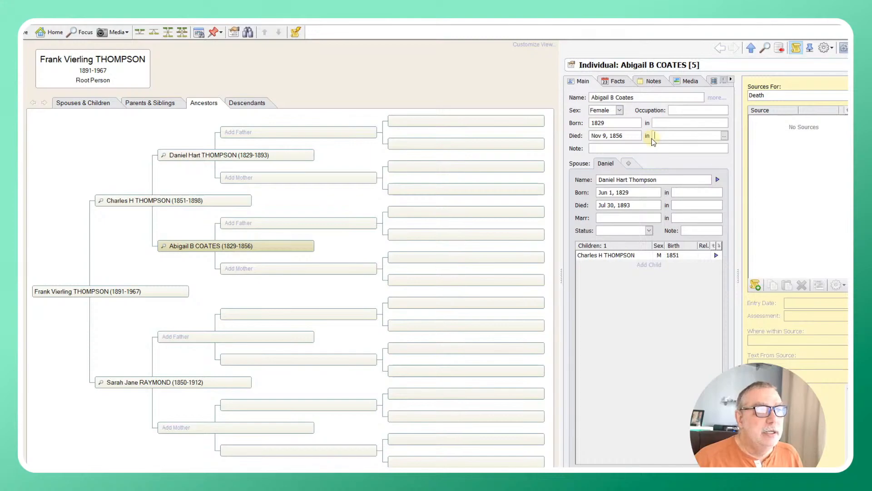
Add a marriage fact with the paternal grandfather to the paternal grandmother's record and date it 10 October 1846.
click(617, 82)
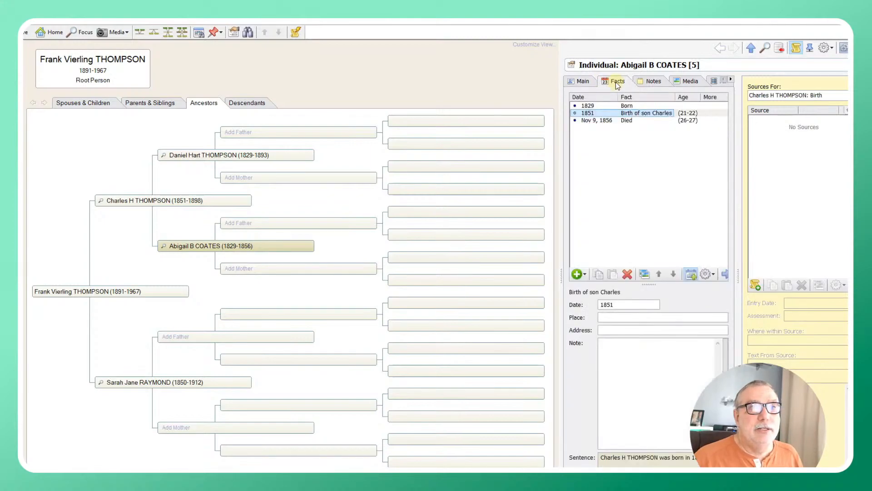
click(577, 274)
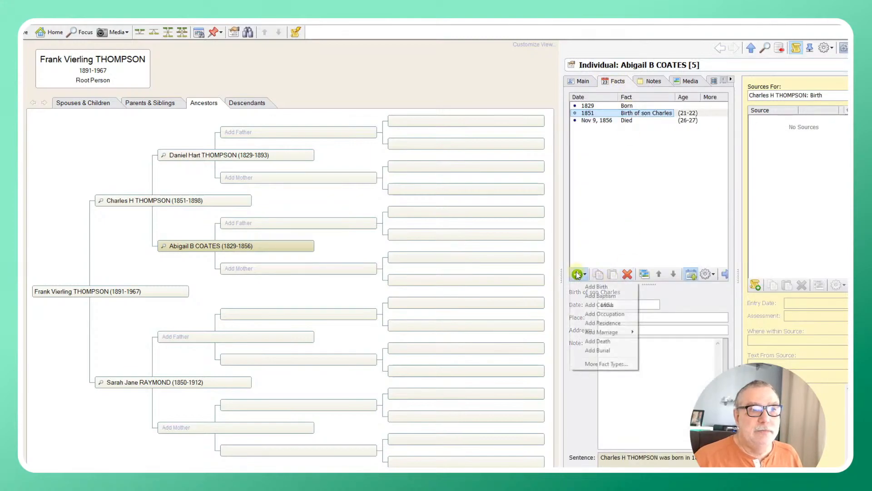
mouse_move(614, 331)
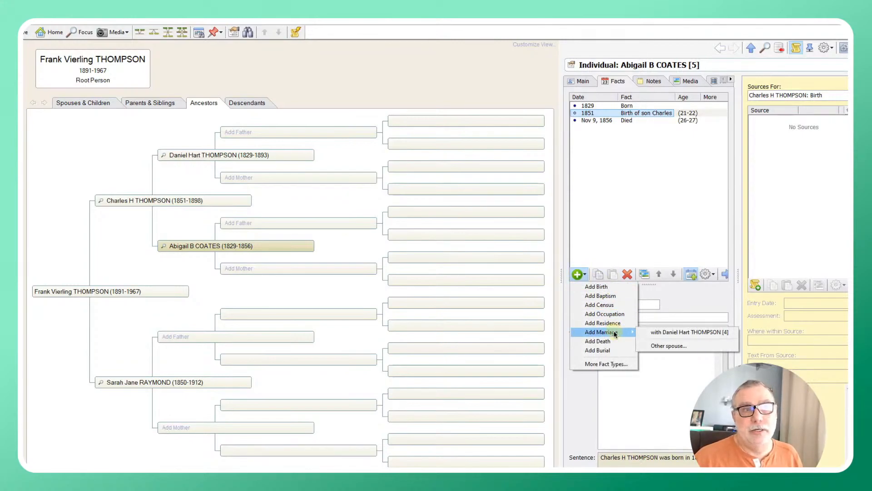
click(664, 332)
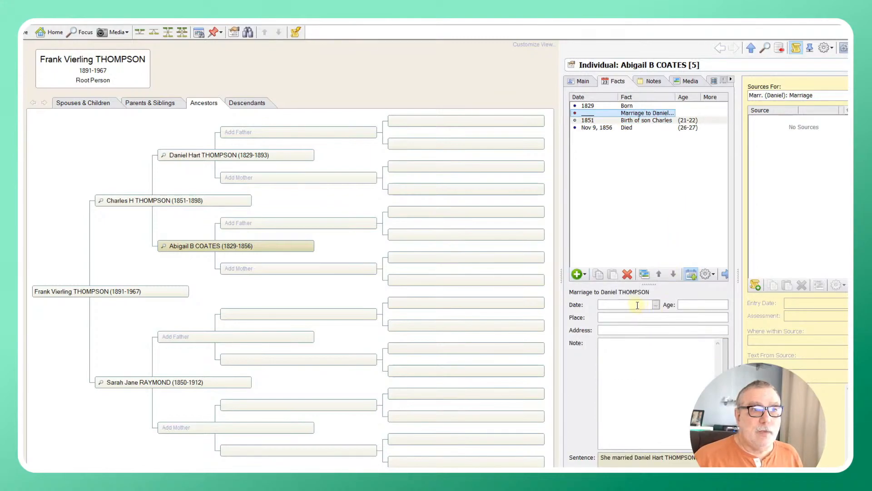
click(616, 304)
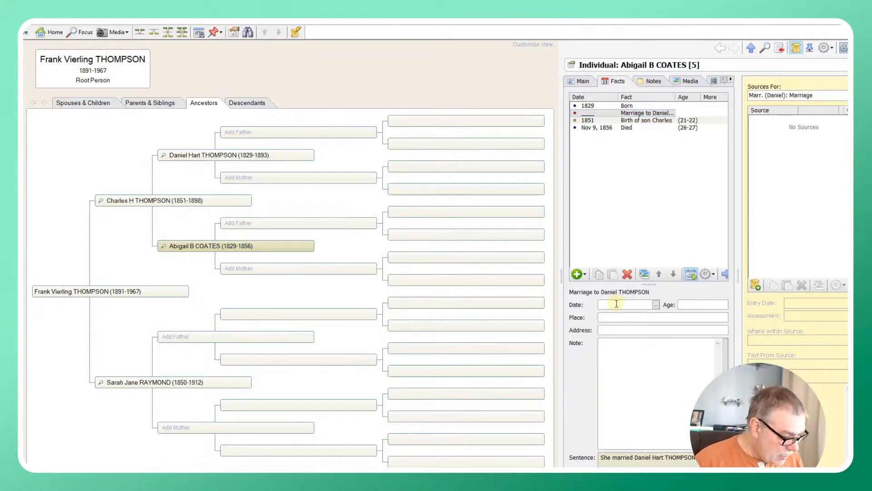
text(10 )
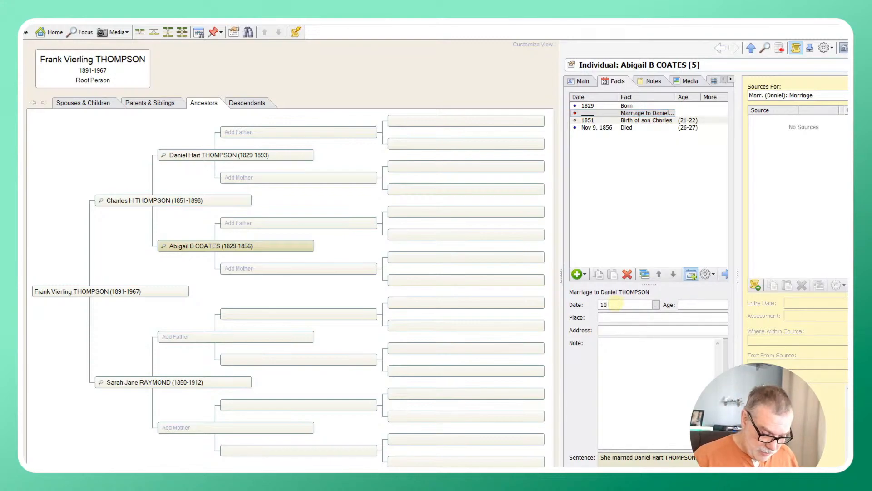
text(oct 1)
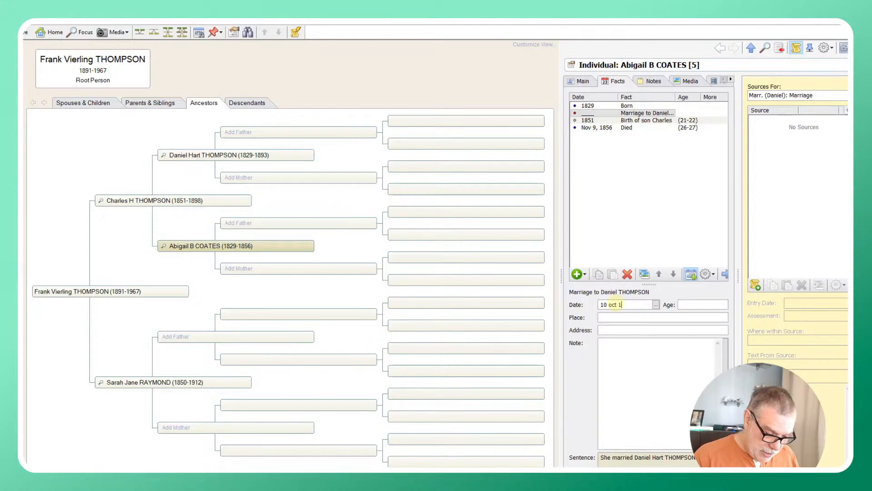
text(846)
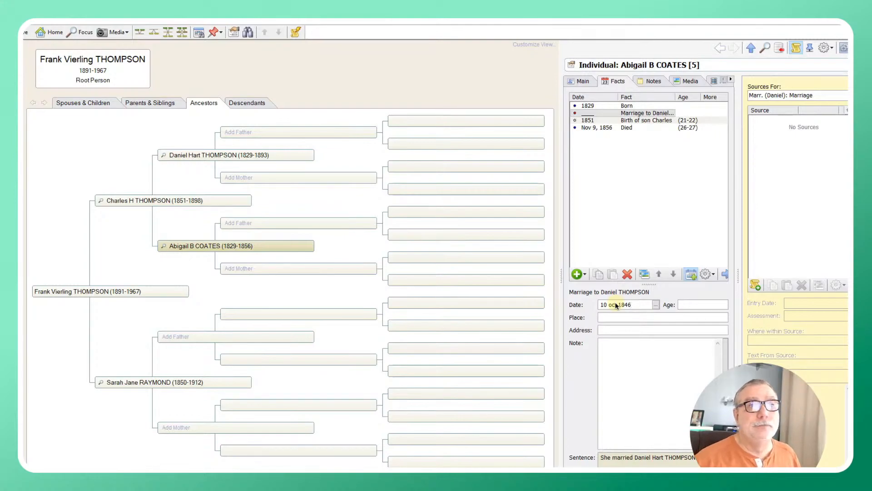
click(641, 342)
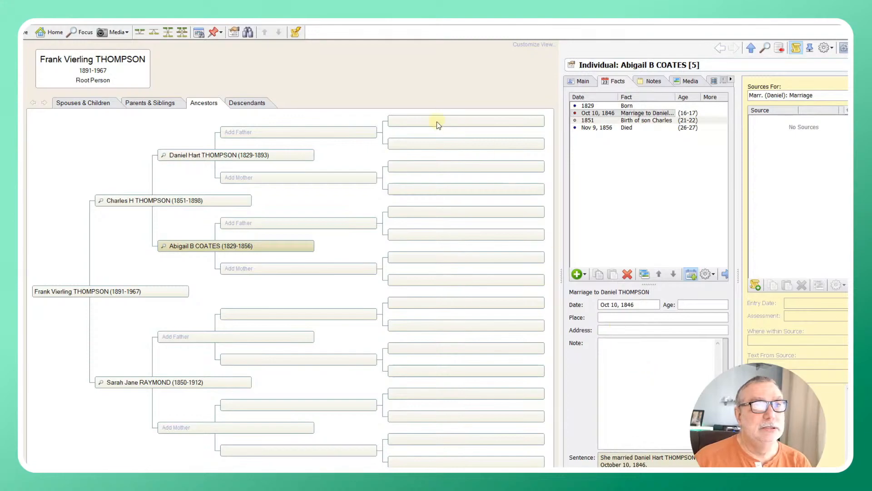
click(390, 80)
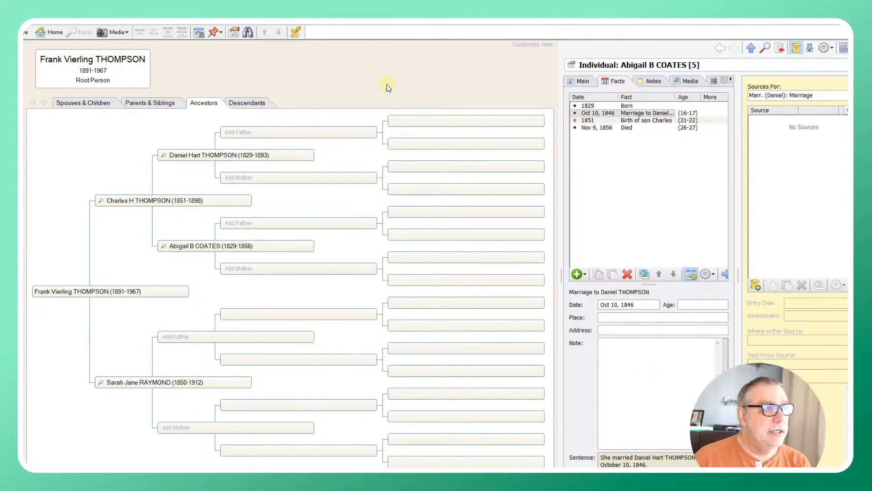